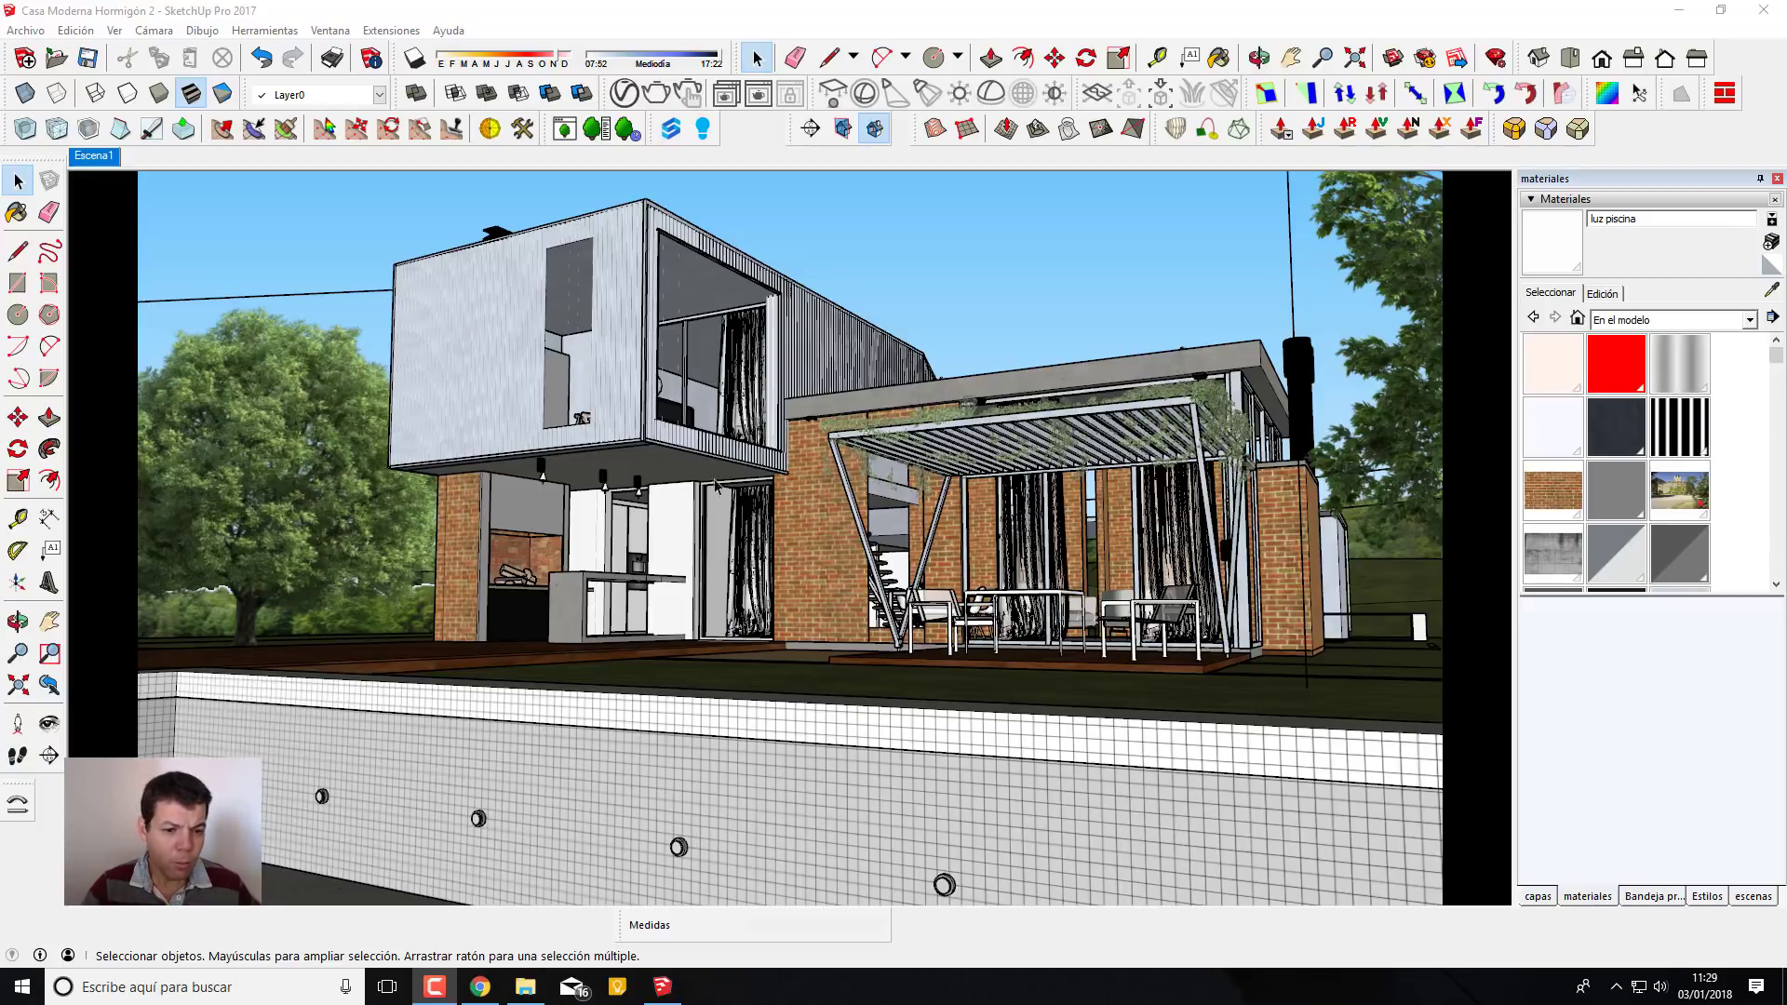
# Orbit, pan and zoom around the house and upper box, then return to the saved scene view
pyautogui.scroll(3, 669, 387)
pyautogui.scroll(3, 669, 387)
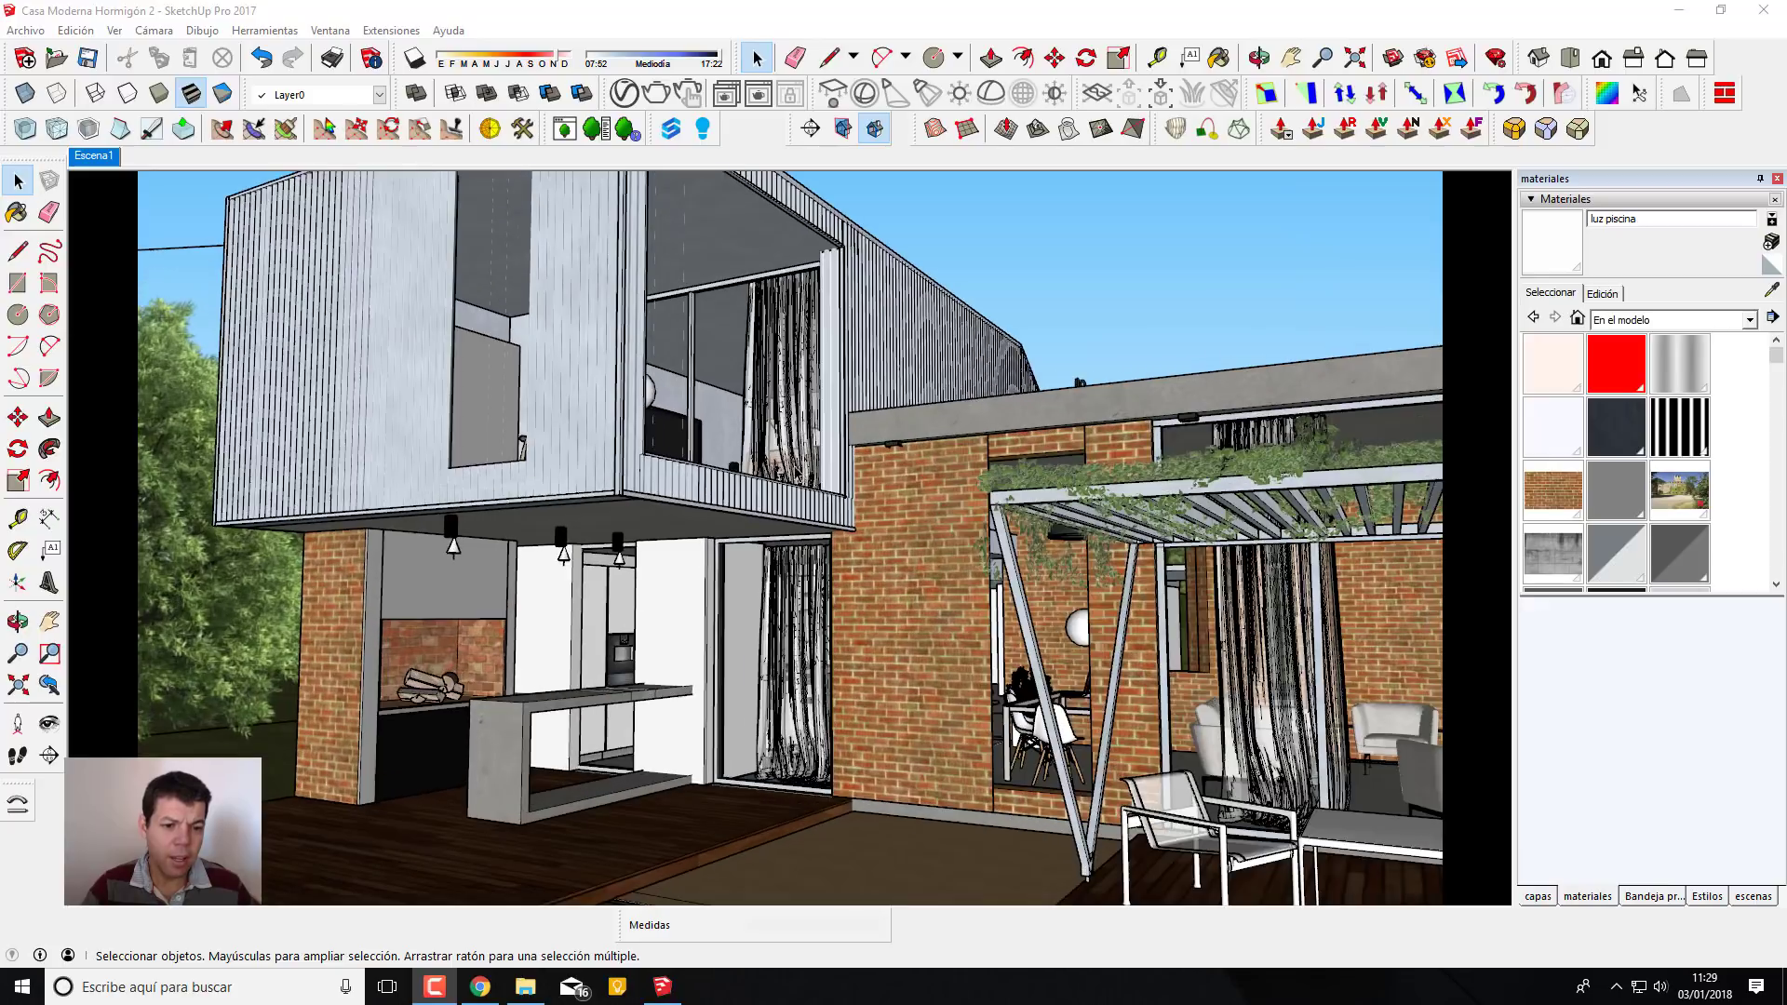
pyautogui.moveTo(669, 387); pyautogui.dragTo(642, 391, button='middle')
pyautogui.moveTo(589, 470)
pyautogui.mouseDown(button='middle')
pyautogui.moveTo(677, 523)
pyautogui.moveTo(669, 403)
pyautogui.mouseUp(button='middle')
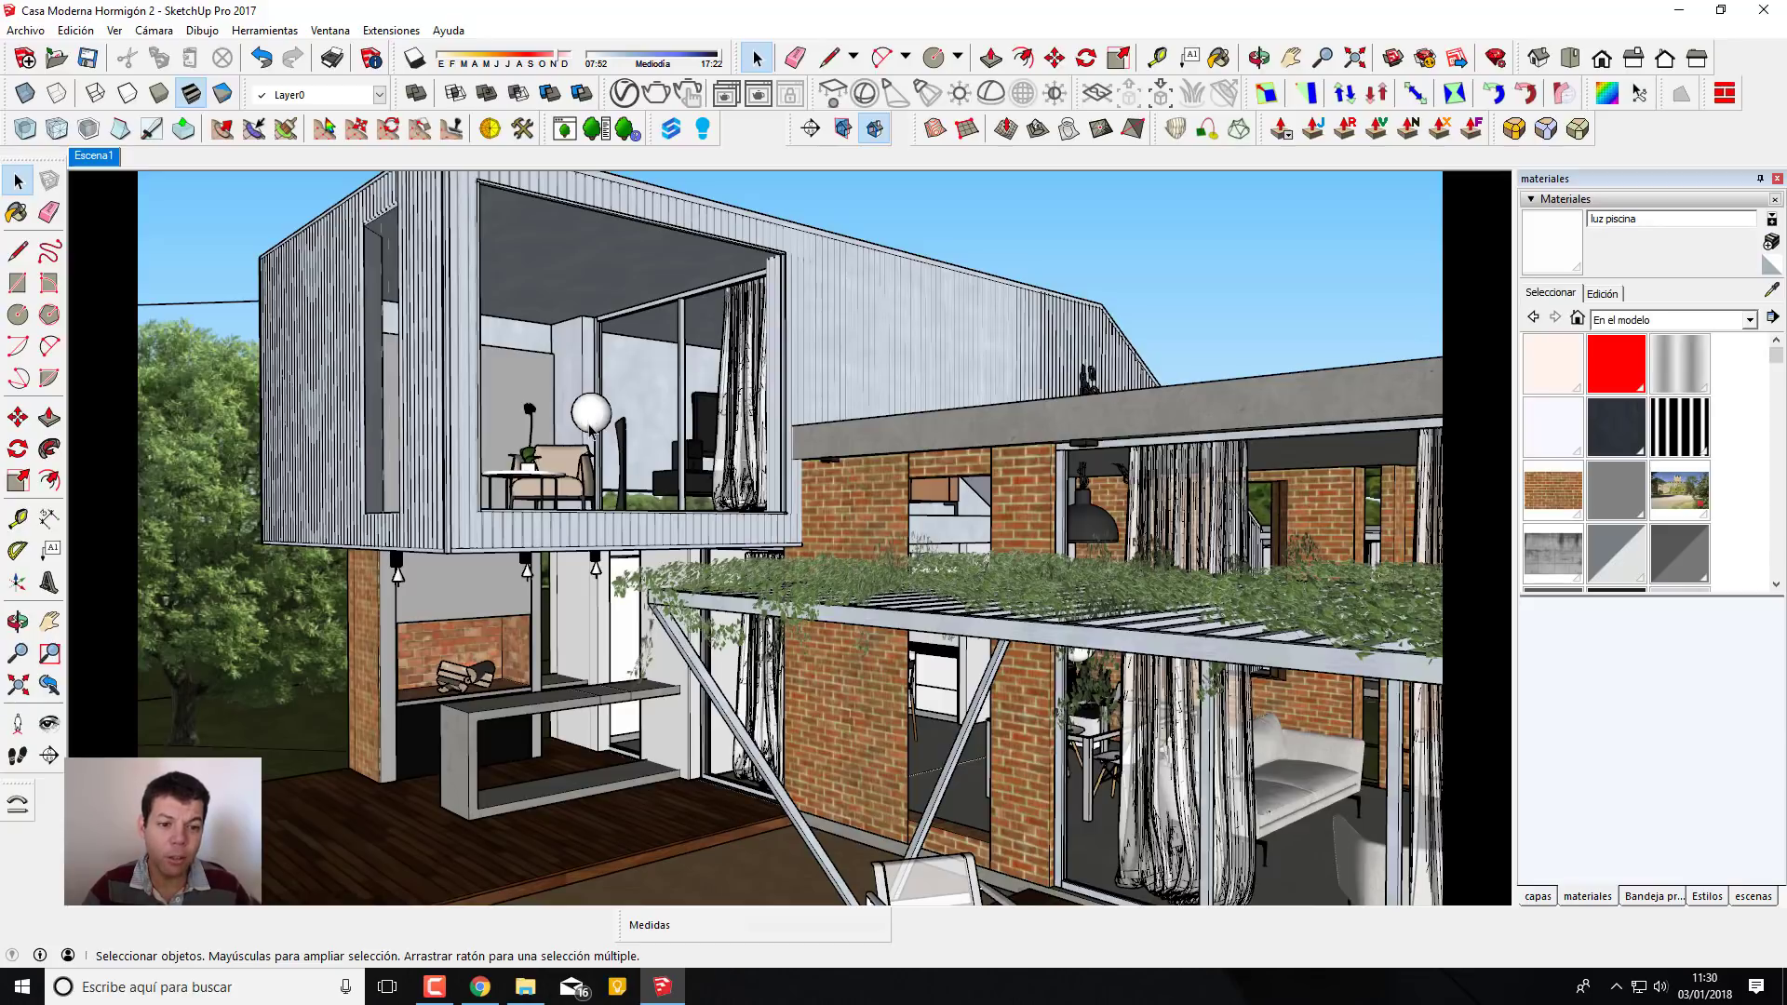
pyautogui.scroll(2, 581, 445)
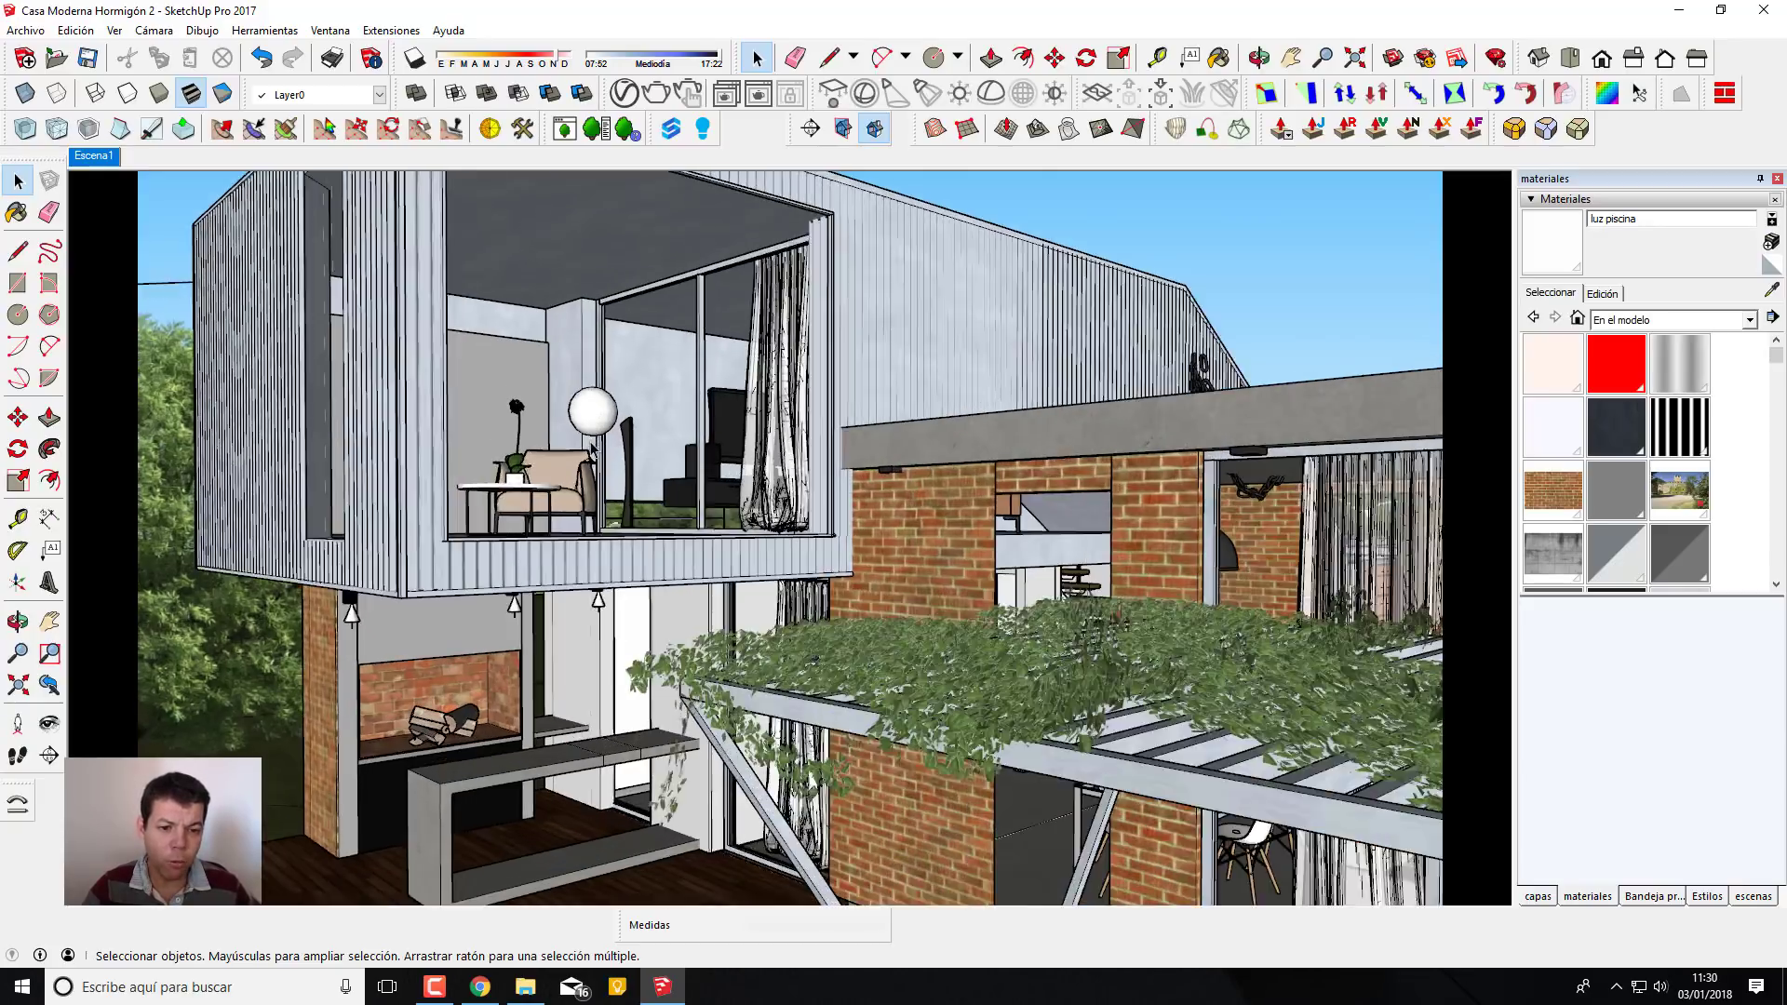
pyautogui.scroll(3, 614, 493)
pyautogui.scroll(3, 670, 558)
pyautogui.scroll(1, 703, 614)
pyautogui.scroll(-4, 702, 615)
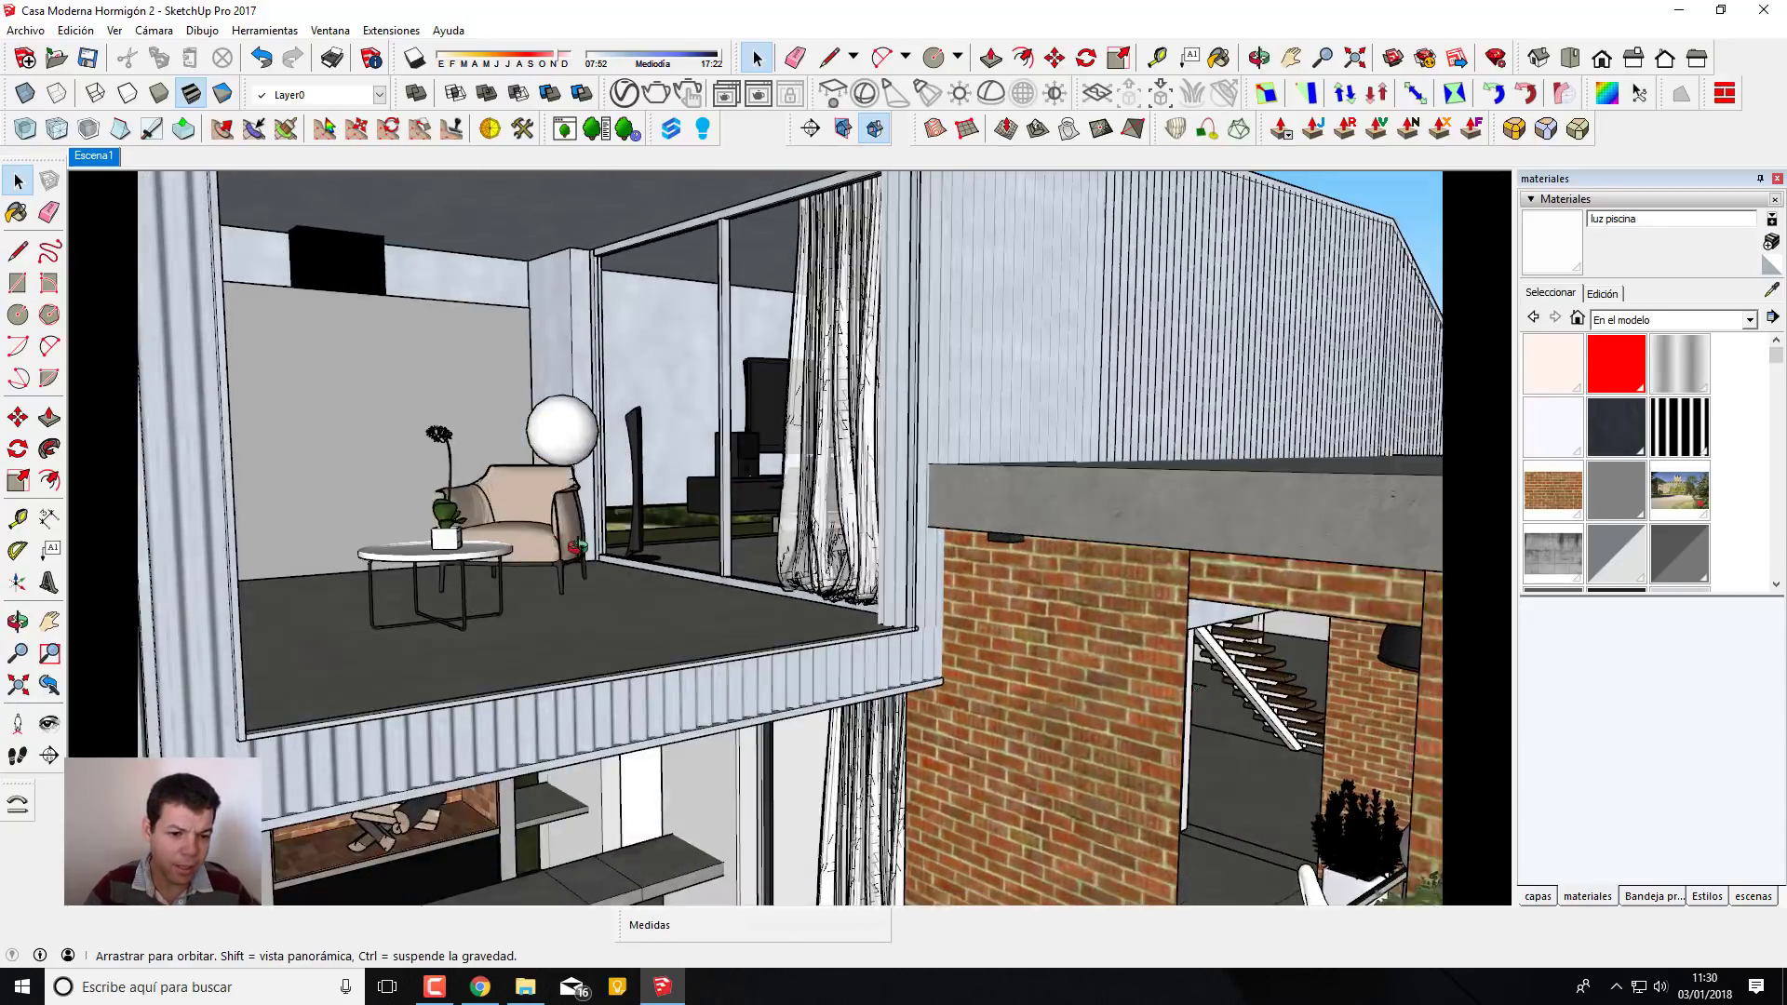
pyautogui.moveTo(703, 615)
pyautogui.mouseDown(button='middle')
pyautogui.moveTo(682, 751)
pyautogui.moveTo(702, 723)
pyautogui.moveTo(758, 742)
pyautogui.mouseUp(button='middle')
pyautogui.press('h')
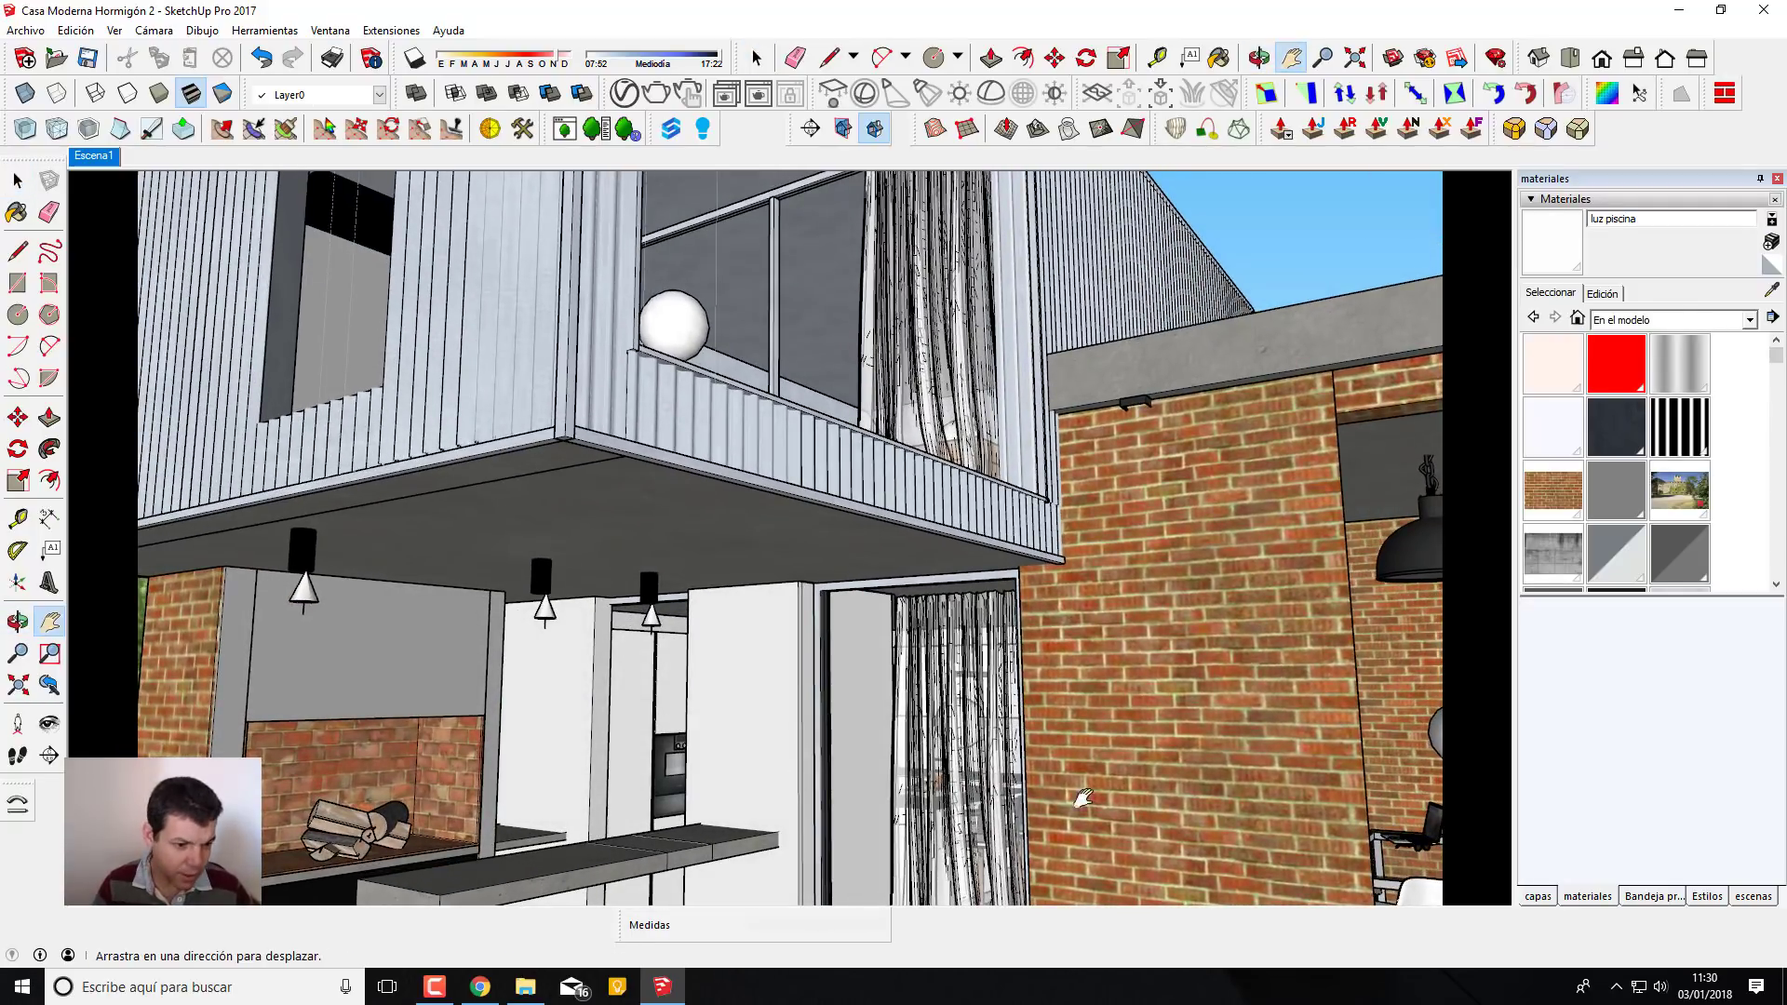
pyautogui.moveTo(1192, 775); pyautogui.dragTo(959, 745)
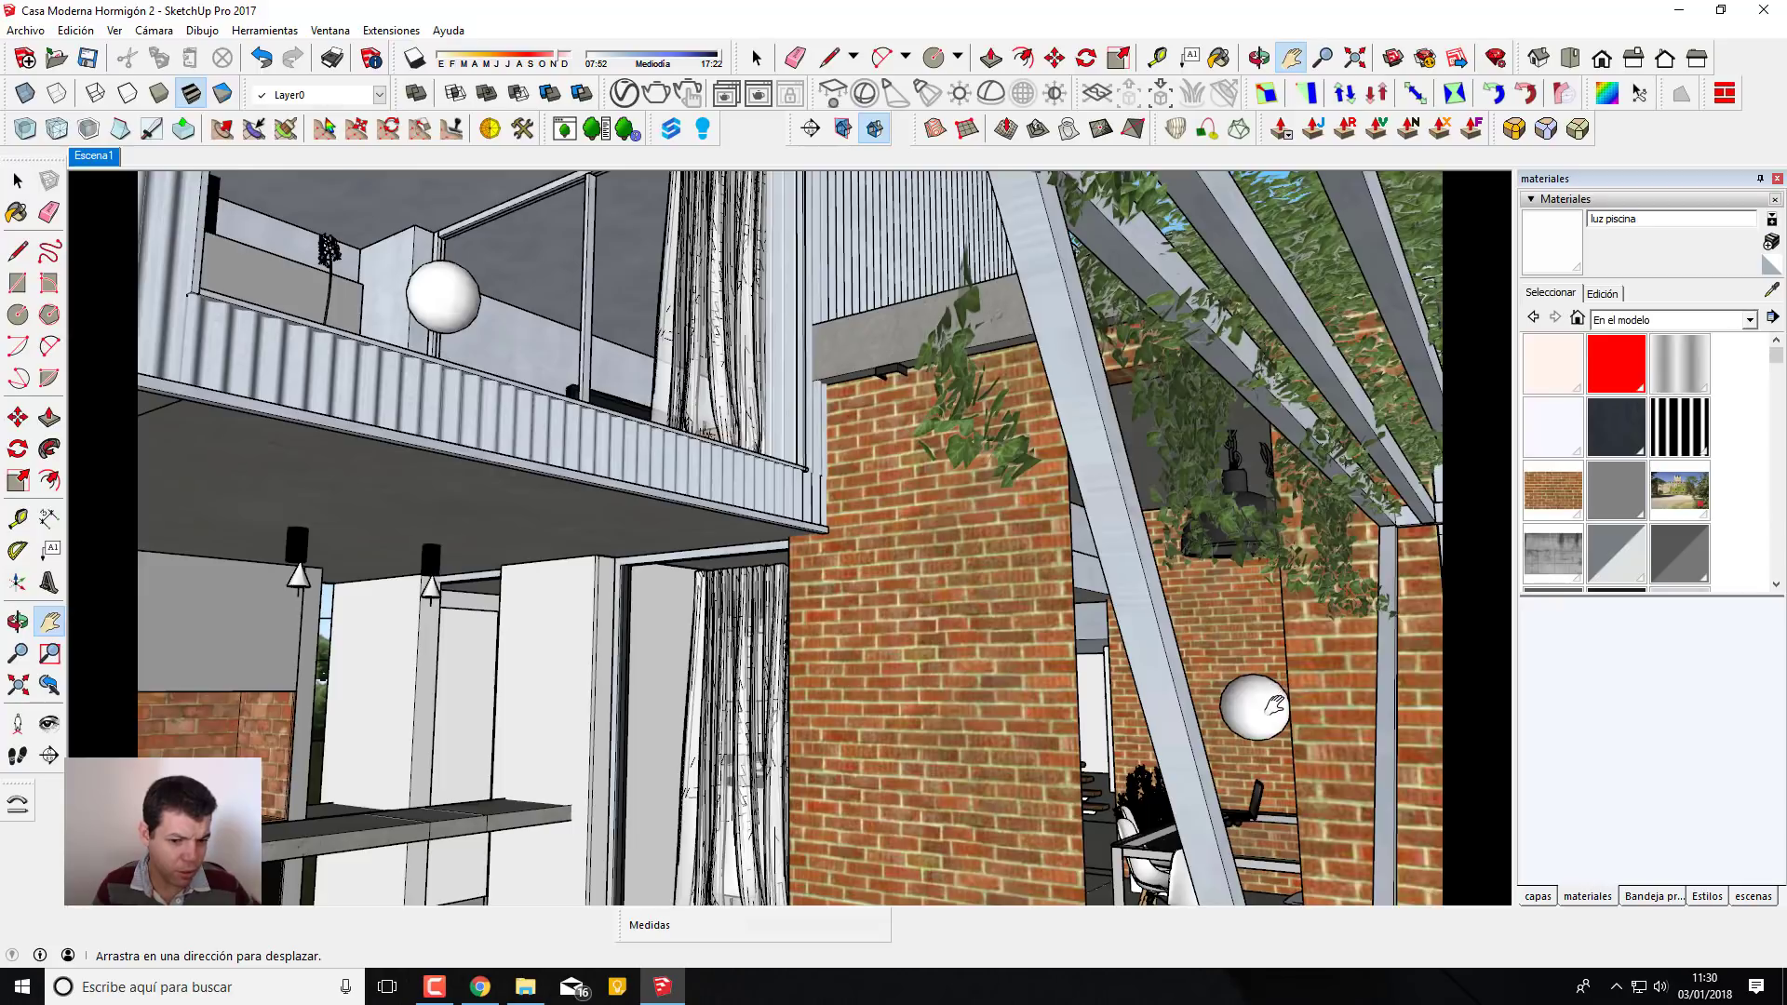
pyautogui.moveTo(1274, 708); pyautogui.dragTo(383, 670, button='middle')
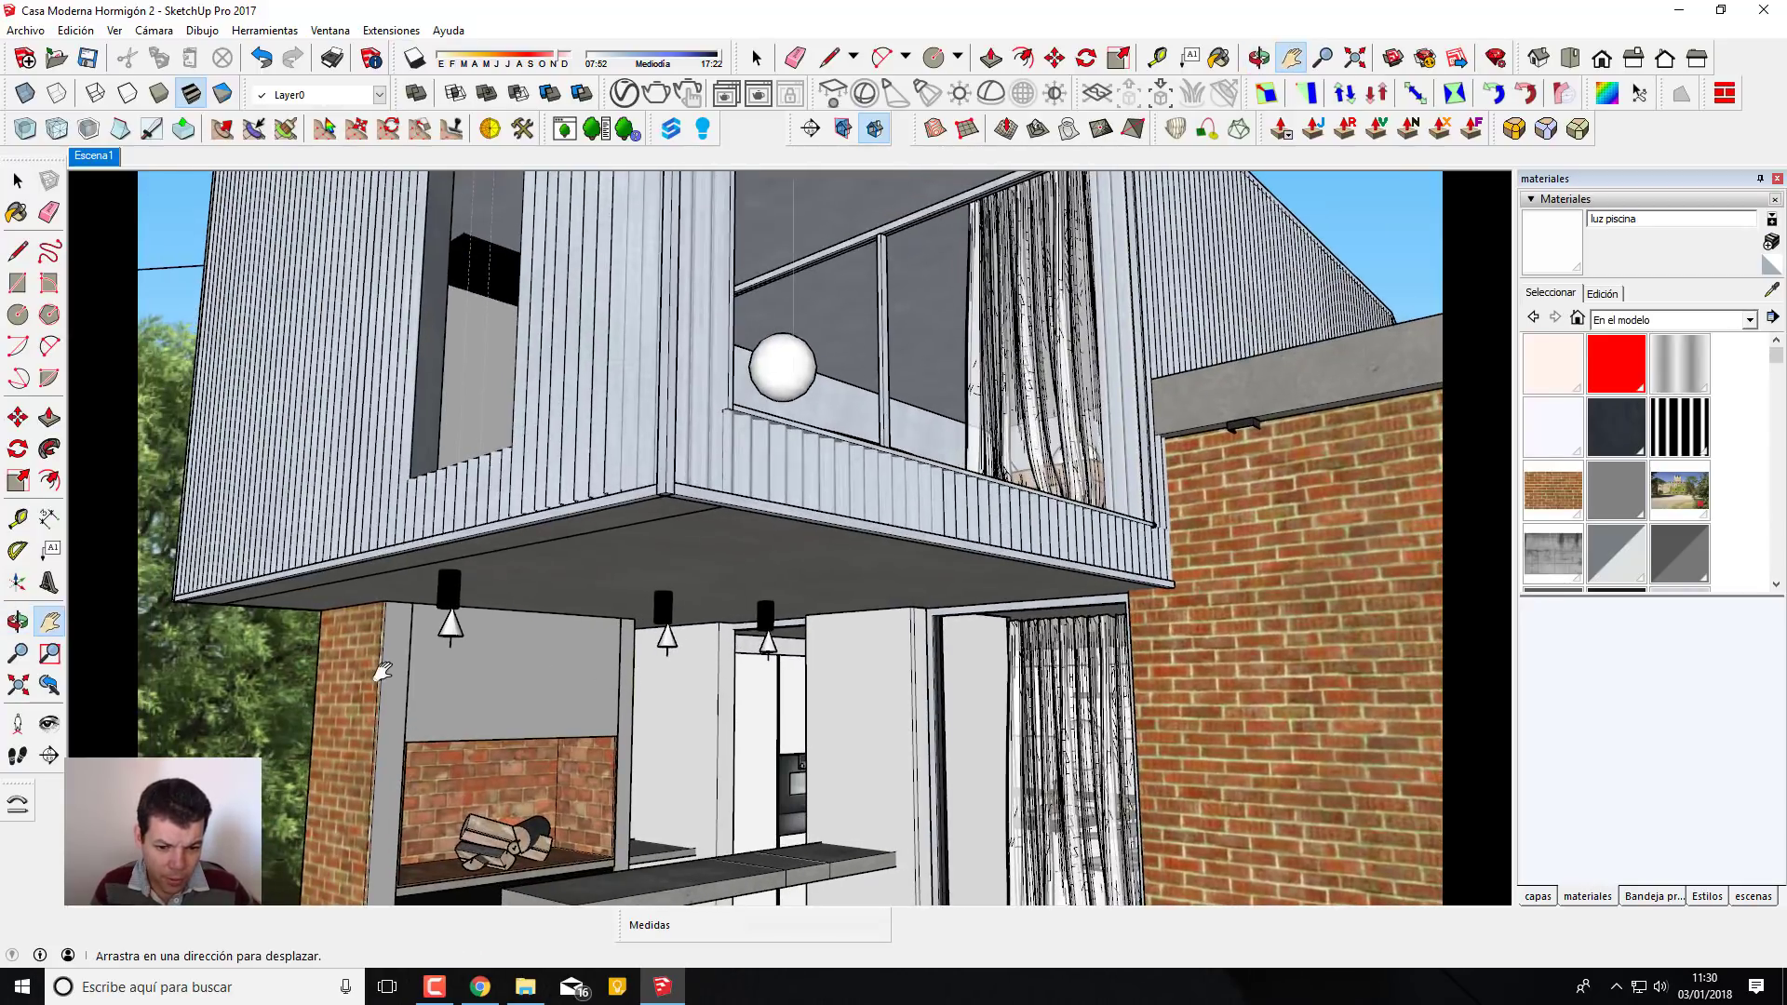
pyautogui.scroll(3, 383, 670)
pyautogui.scroll(3, 551, 512)
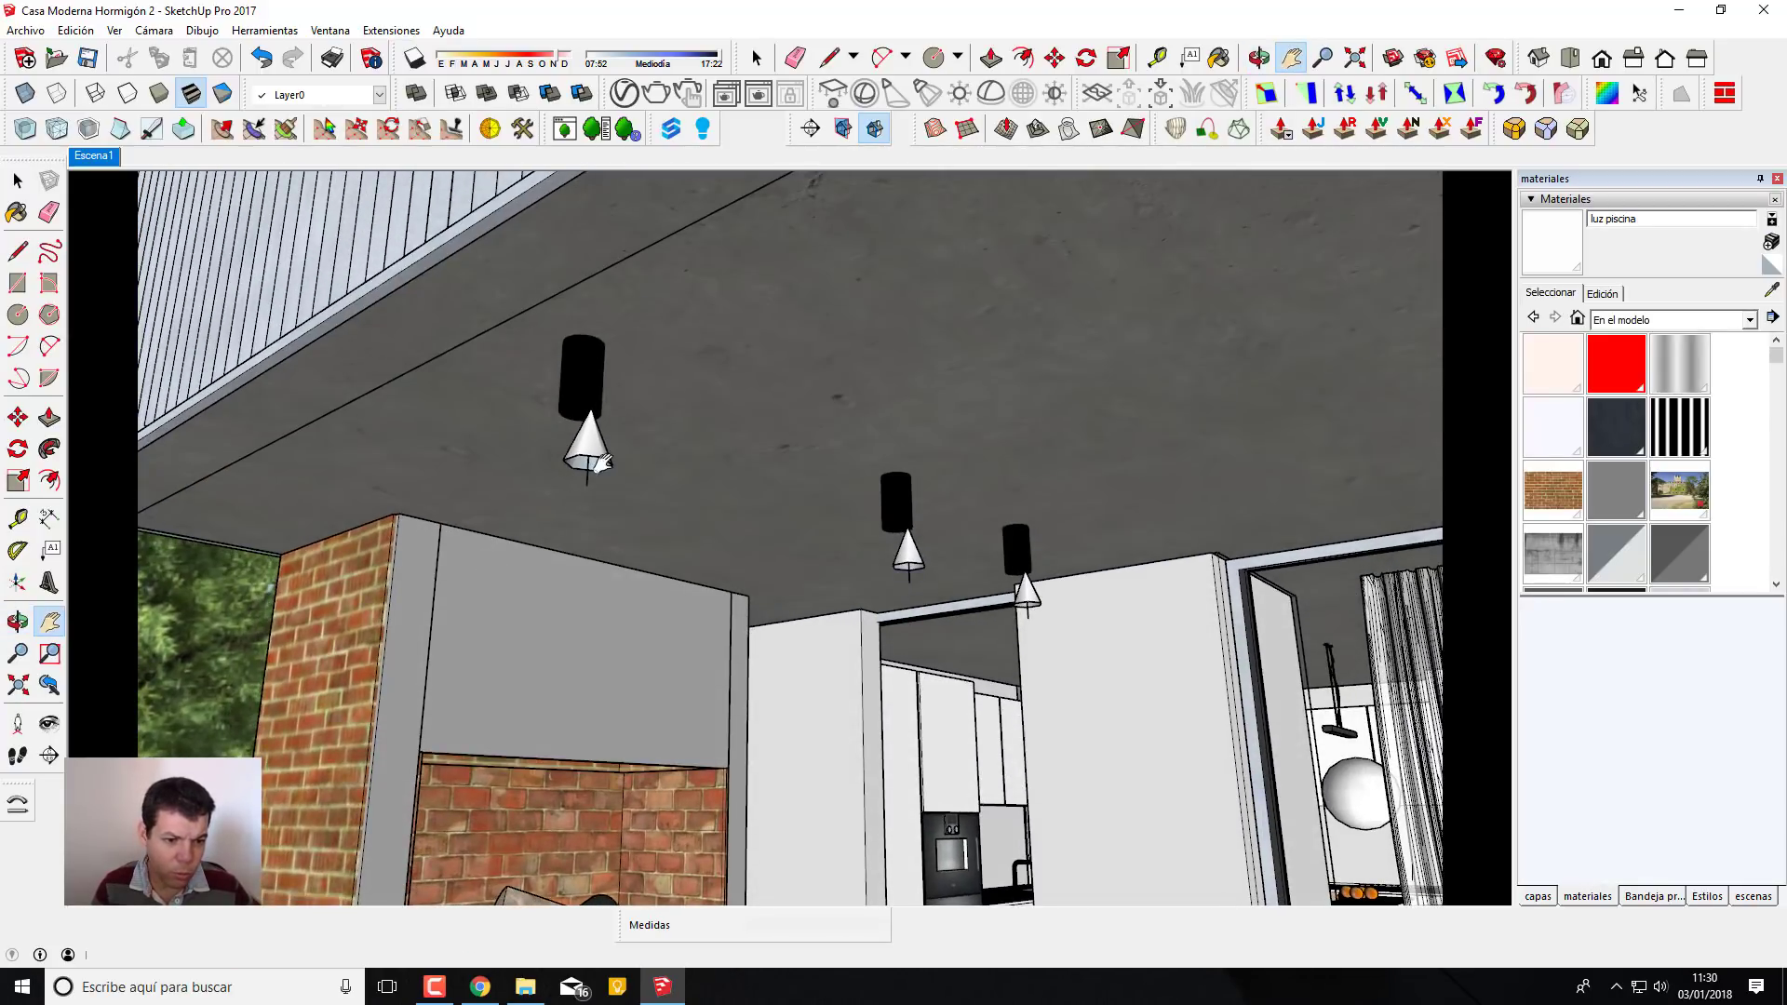
pyautogui.click(76, 156)
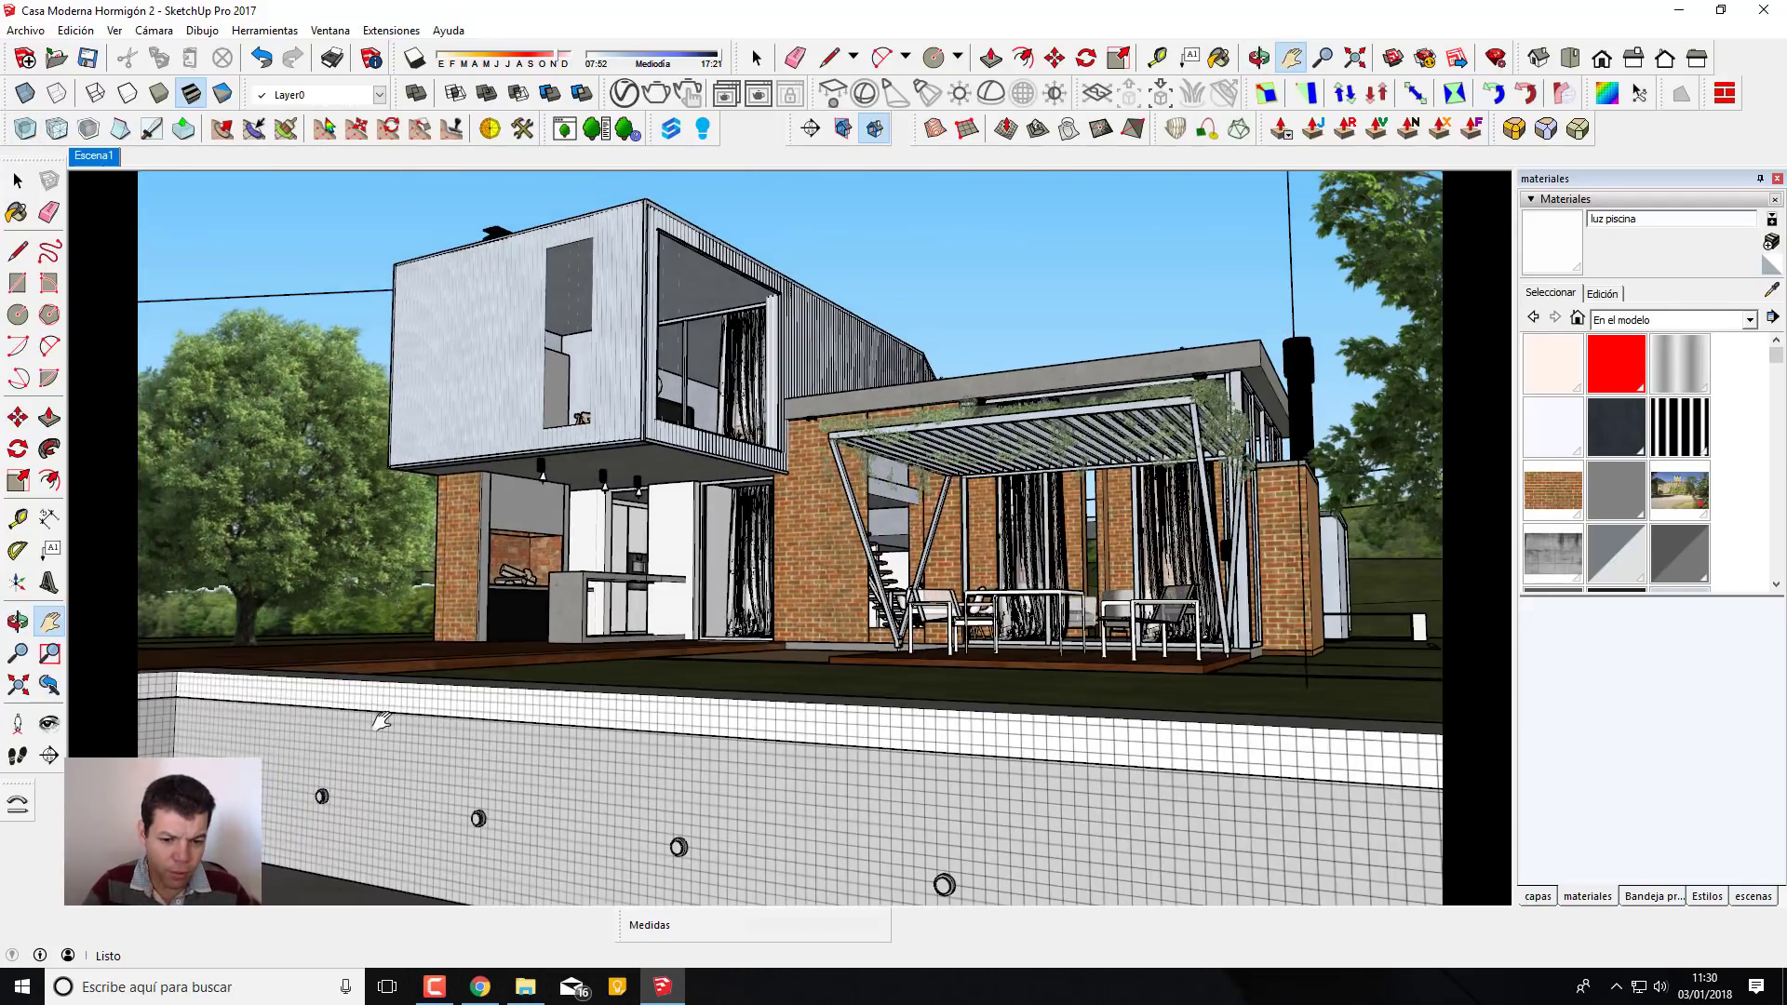
# Orbit, level and zoom in toward the tiled pool wall
pyautogui.moveTo(382, 721); pyautogui.dragTo(447, 684)
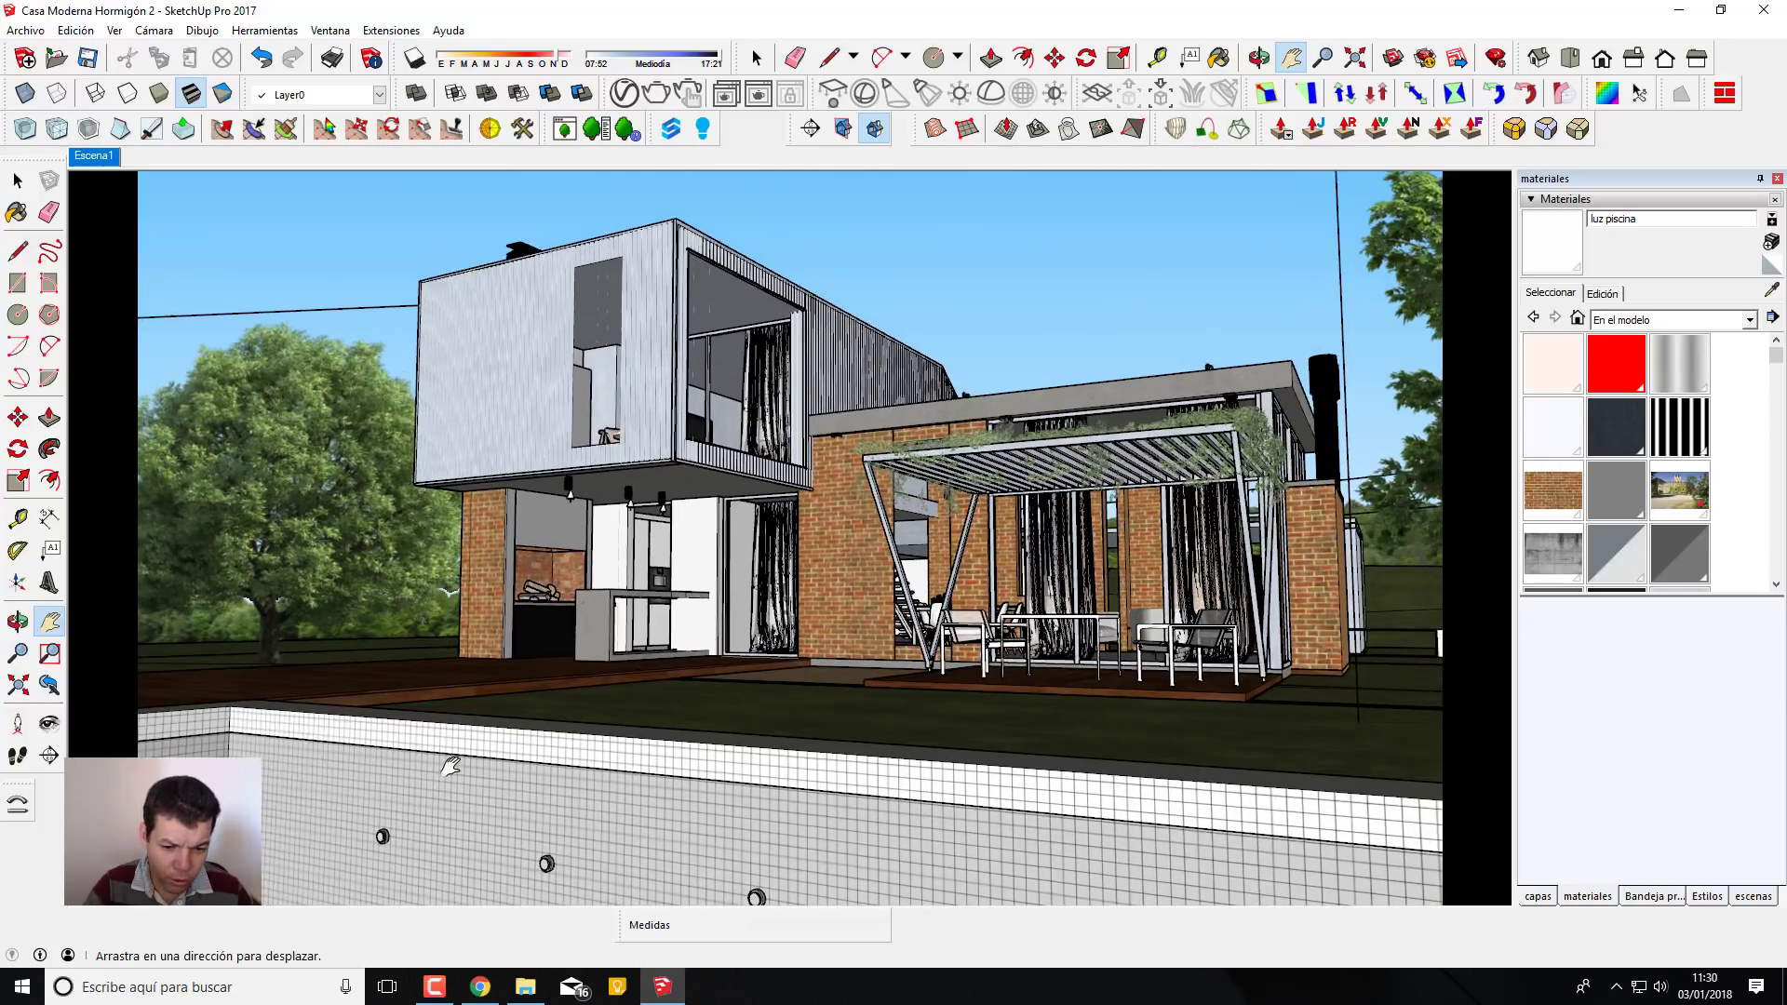
pyautogui.moveTo(451, 766); pyautogui.dragTo(326, 850, button='middle')
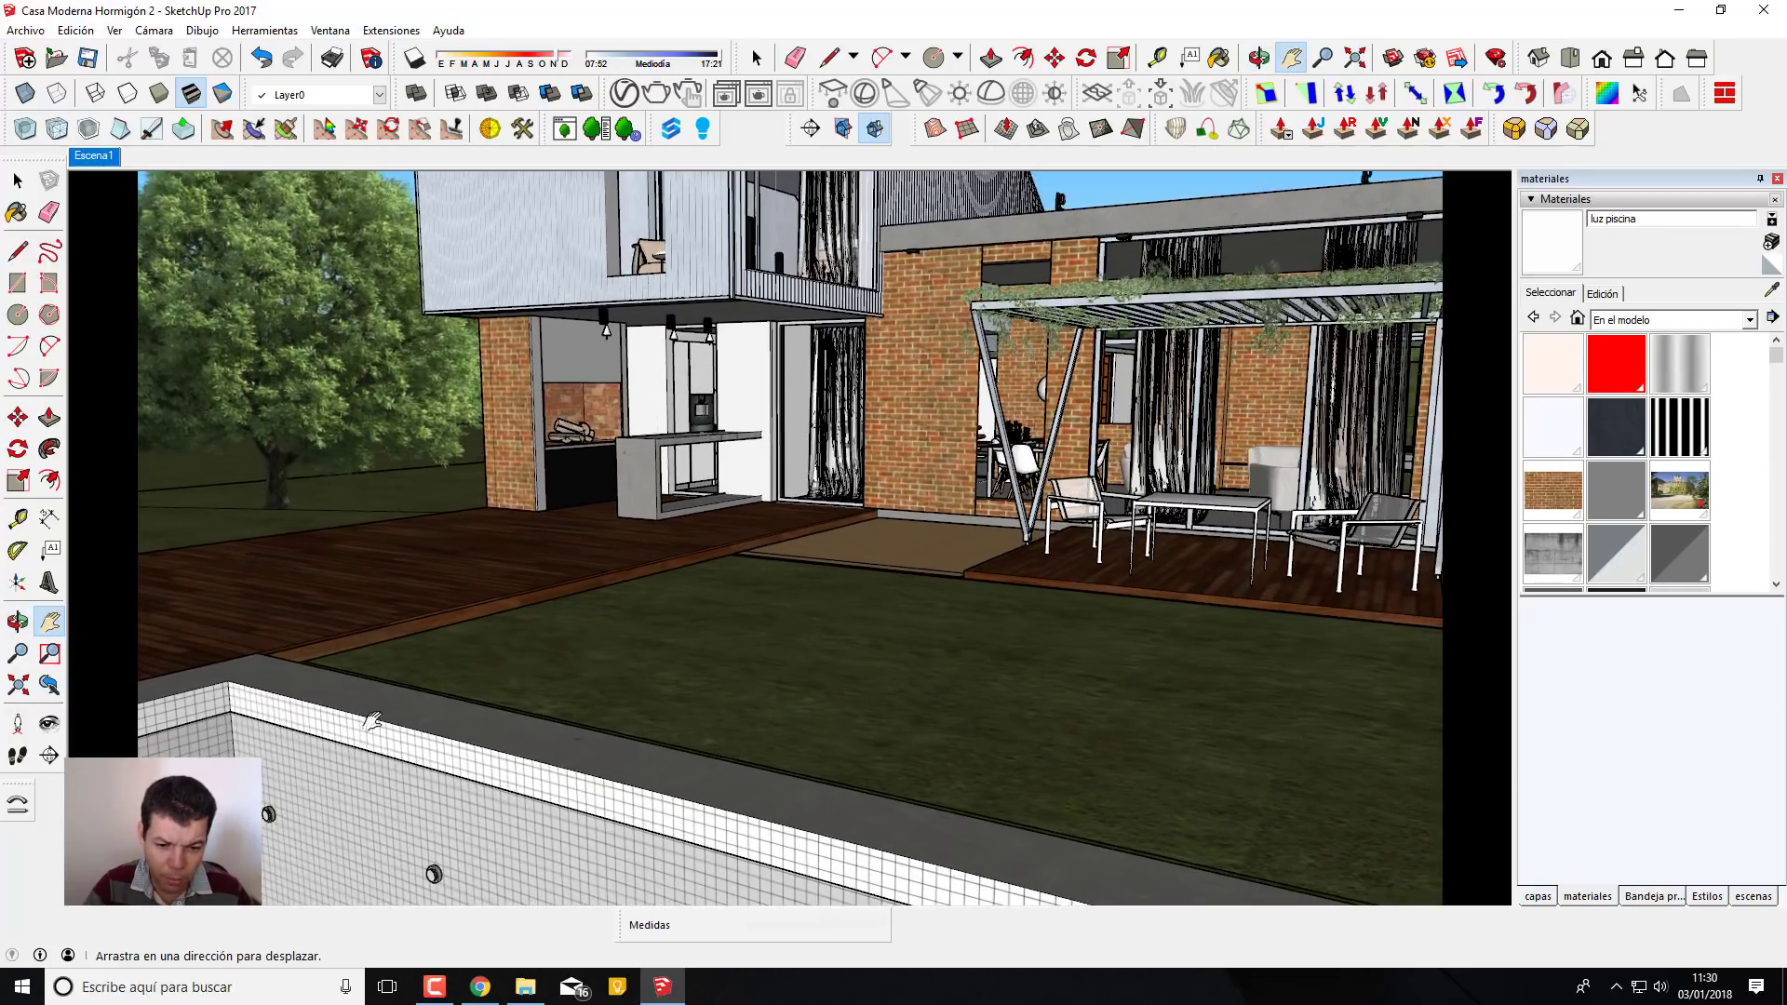
pyautogui.moveTo(371, 719); pyautogui.dragTo(379, 680)
pyautogui.scroll(1, 722, 798)
pyautogui.scroll(2, 770, 830)
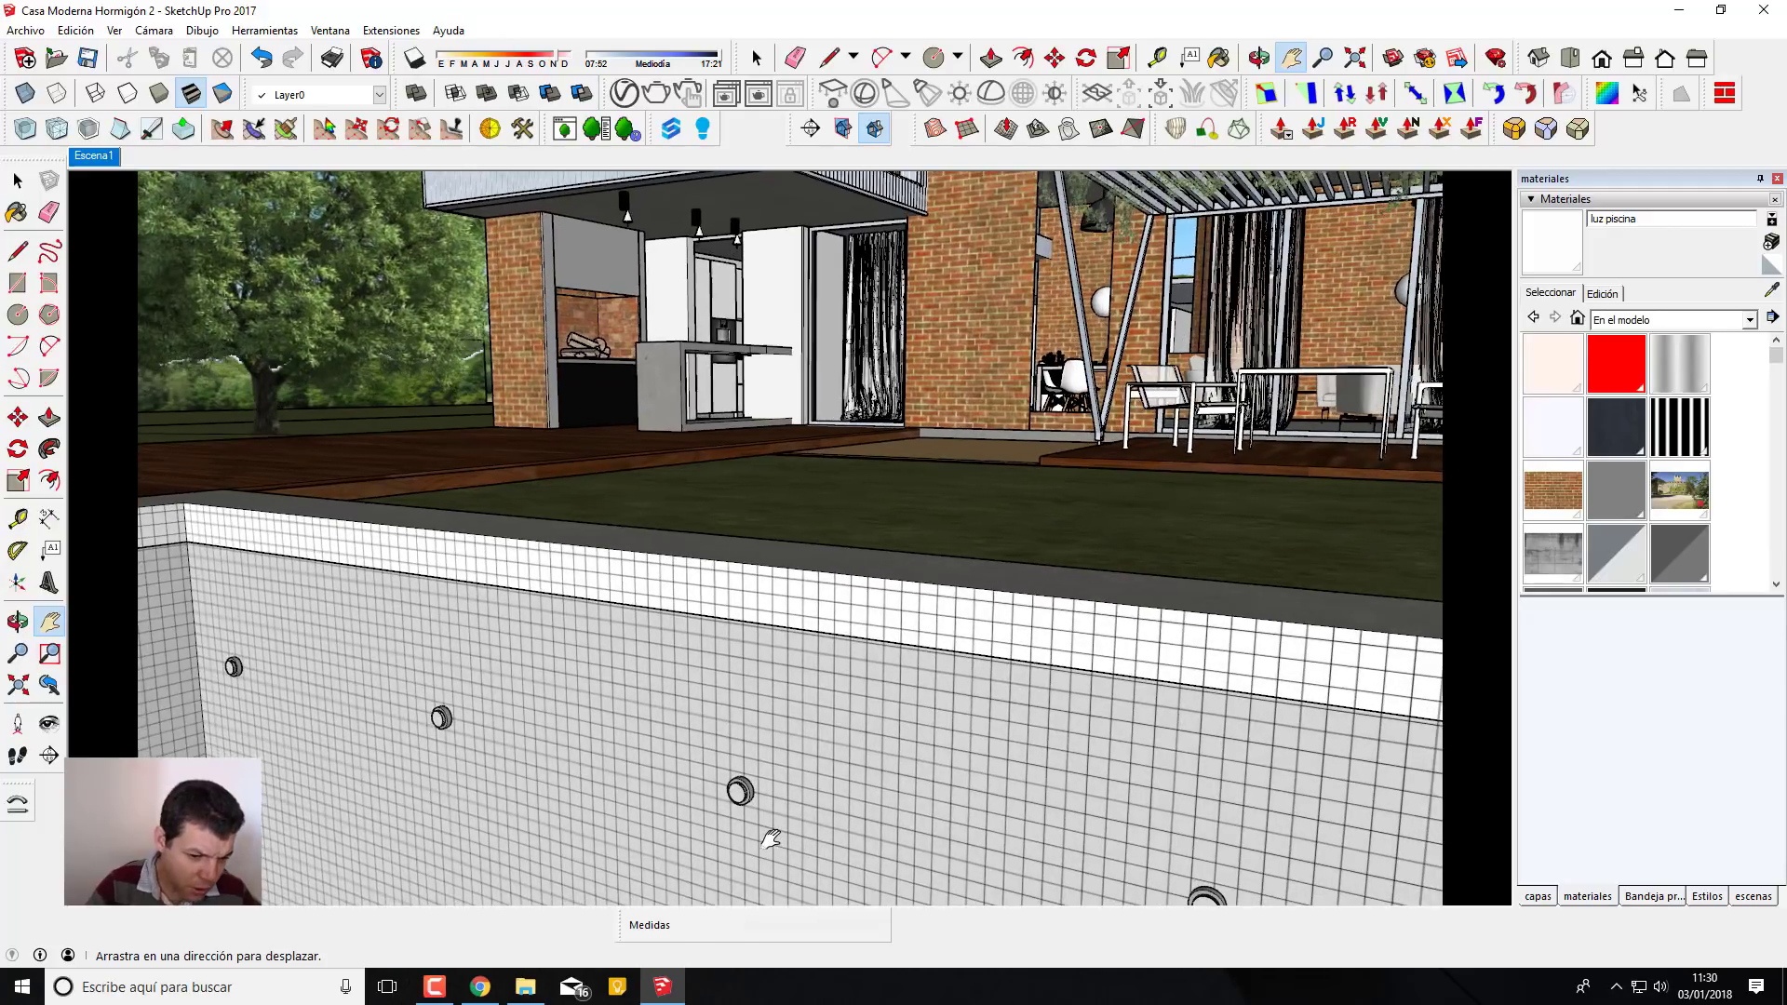
pyautogui.scroll(2, 759, 787)
pyautogui.scroll(2, 766, 793)
pyautogui.scroll(1, 761, 791)
pyautogui.scroll(1, 756, 792)
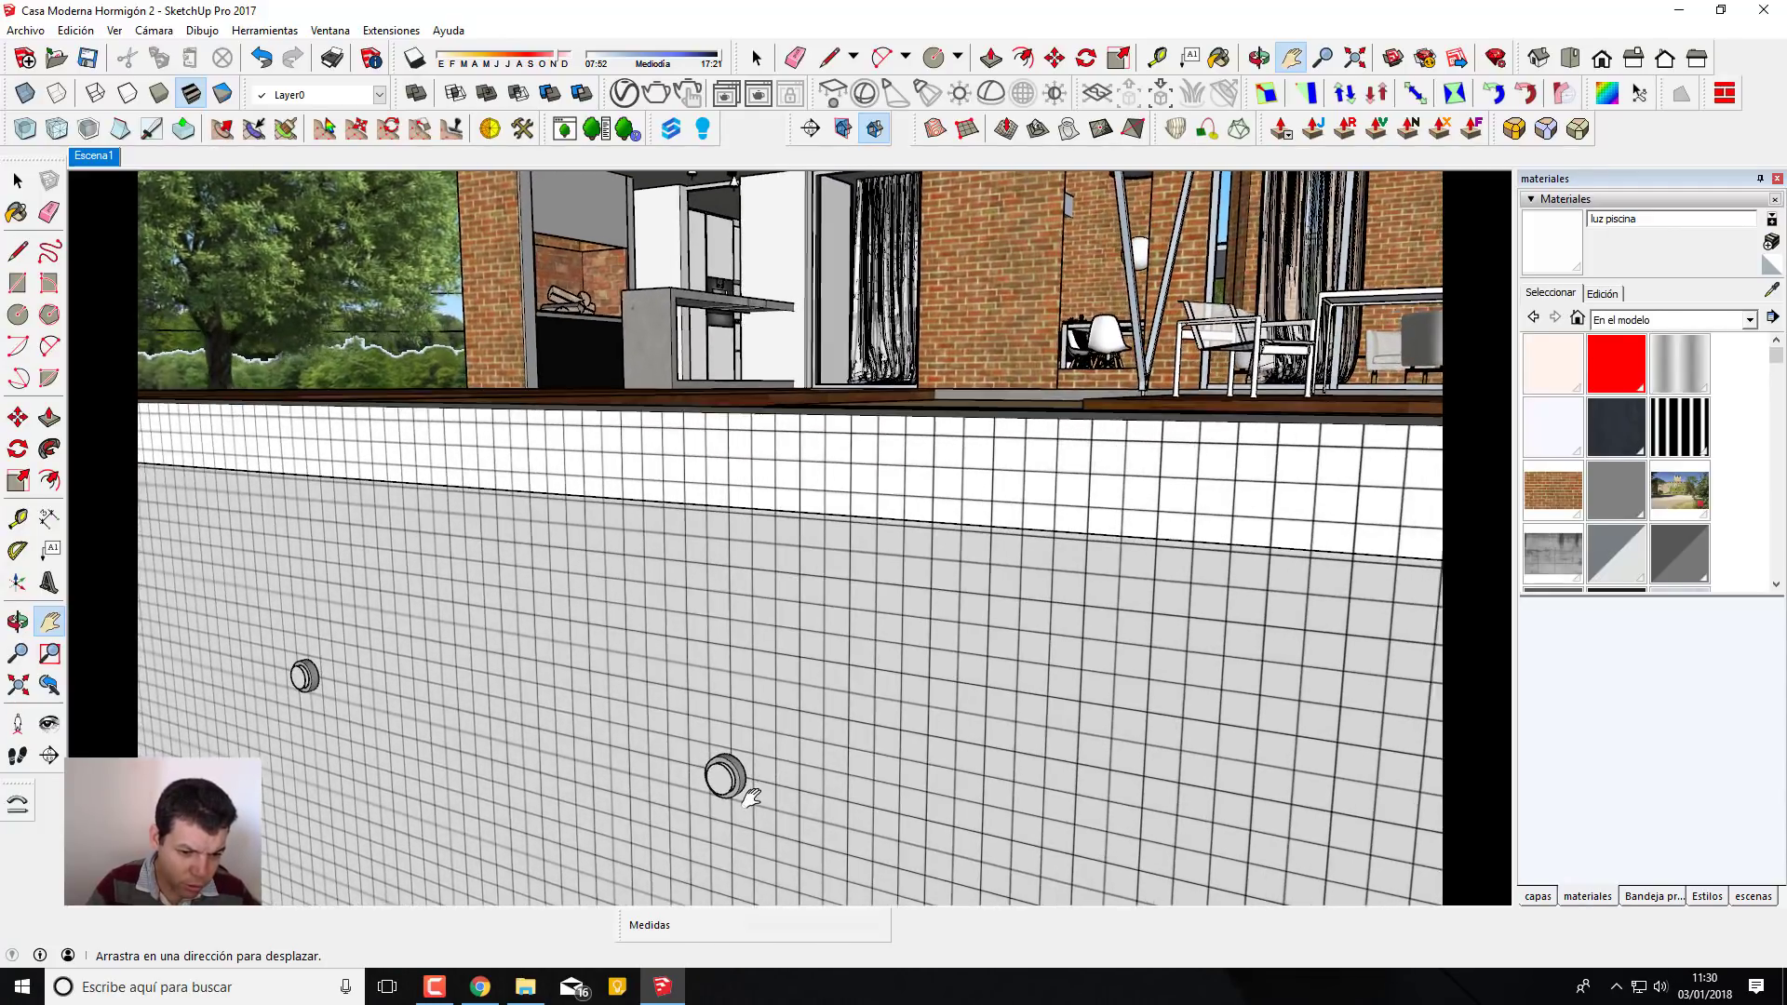
pyautogui.scroll(1, 749, 792)
pyautogui.scroll(1, 741, 793)
pyautogui.scroll(1, 738, 792)
pyautogui.scroll(1, 736, 791)
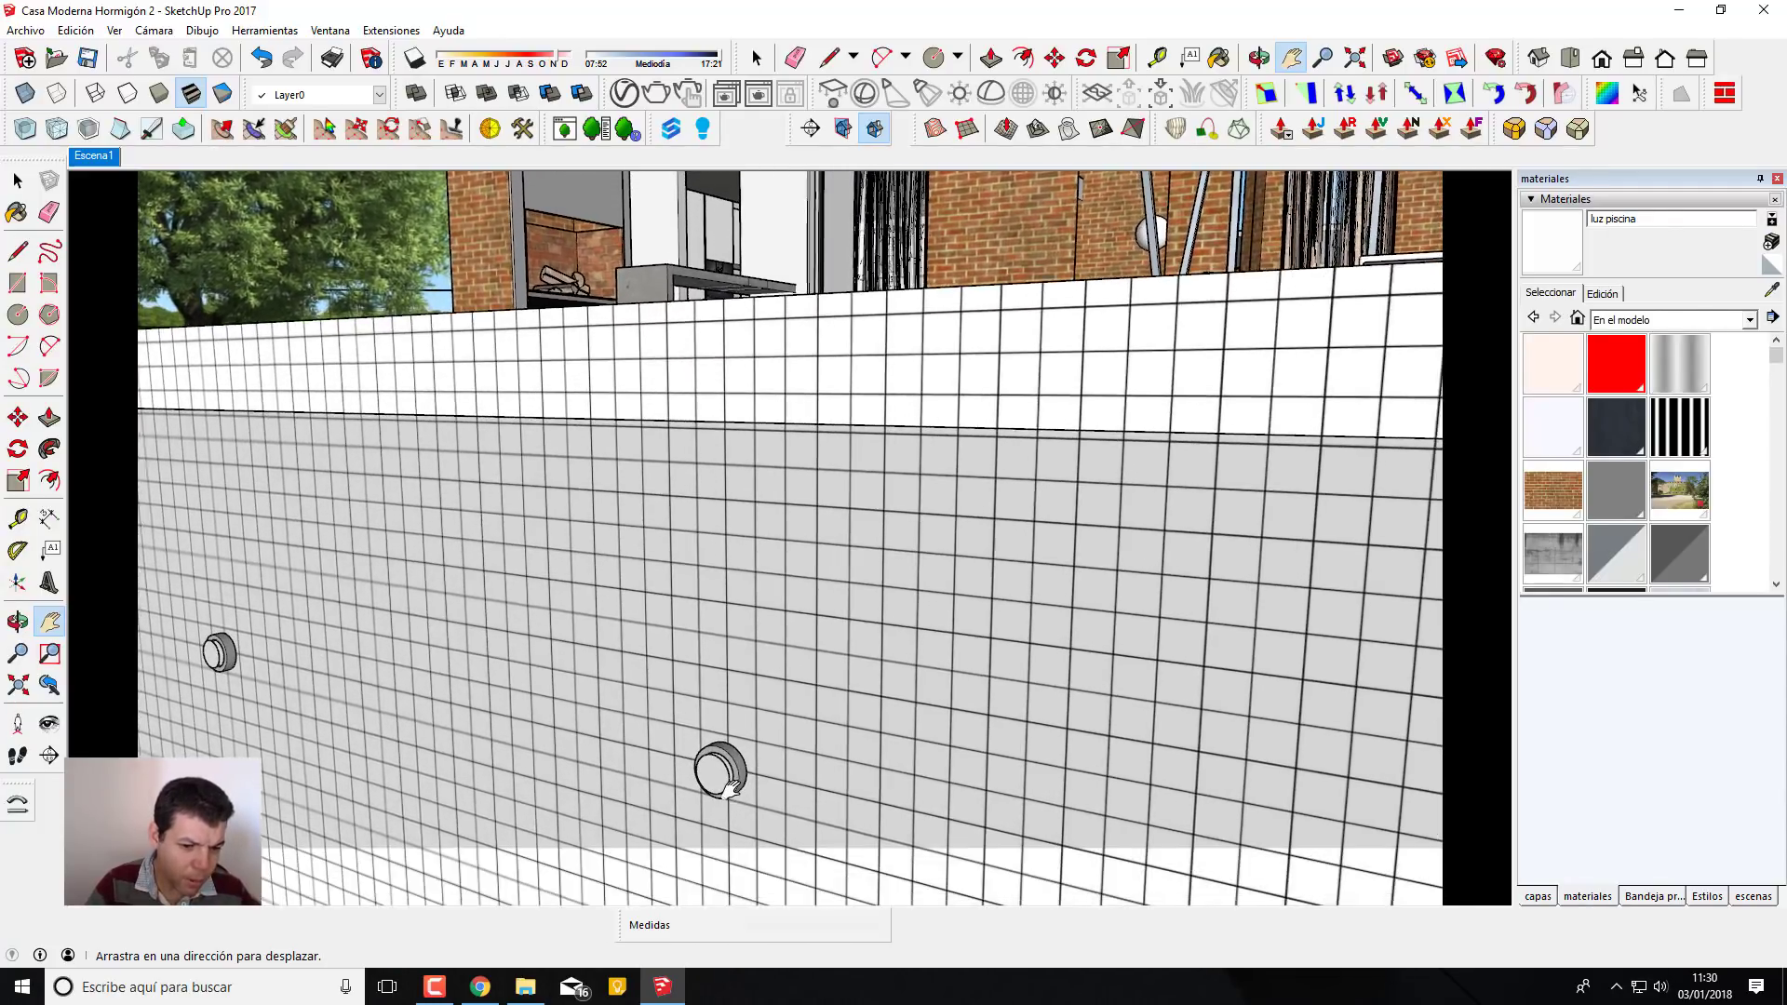
pyautogui.scroll(2, 734, 790)
pyautogui.scroll(2, 731, 790)
# Orbit around a round pool wall light until it is seen head-on
pyautogui.moveTo(732, 790); pyautogui.dragTo(724, 668, button='middle')
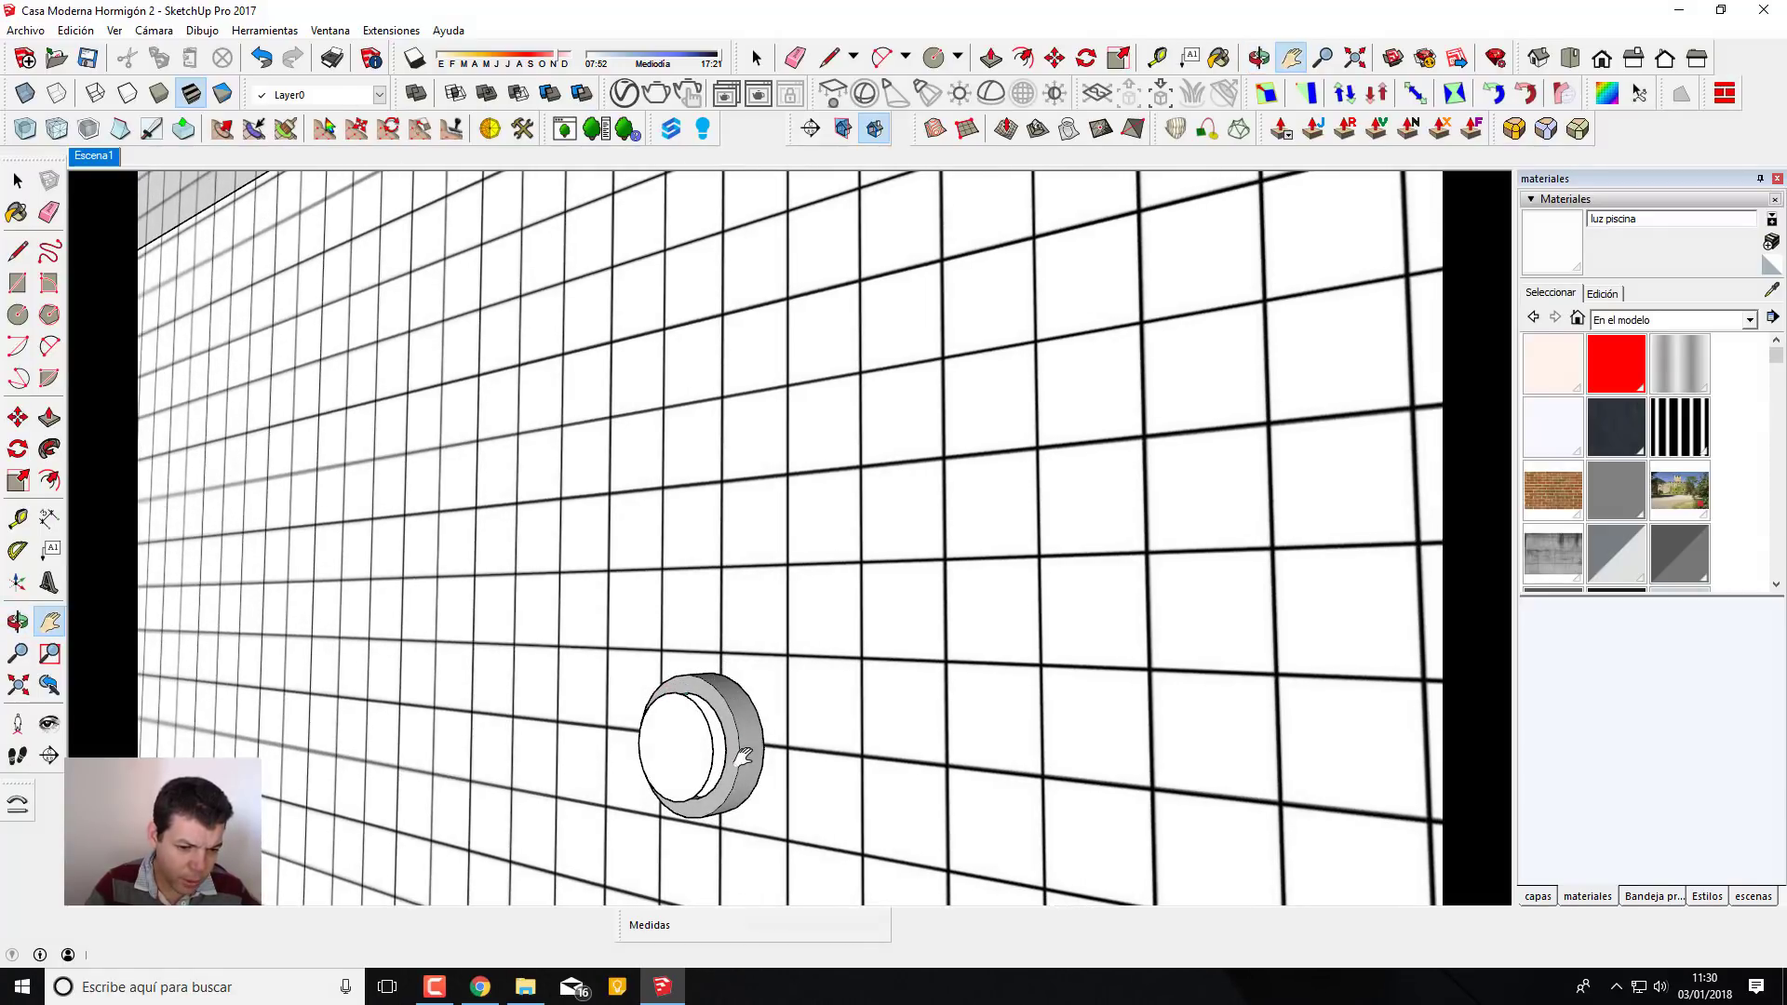
pyautogui.scroll(-2, 742, 716)
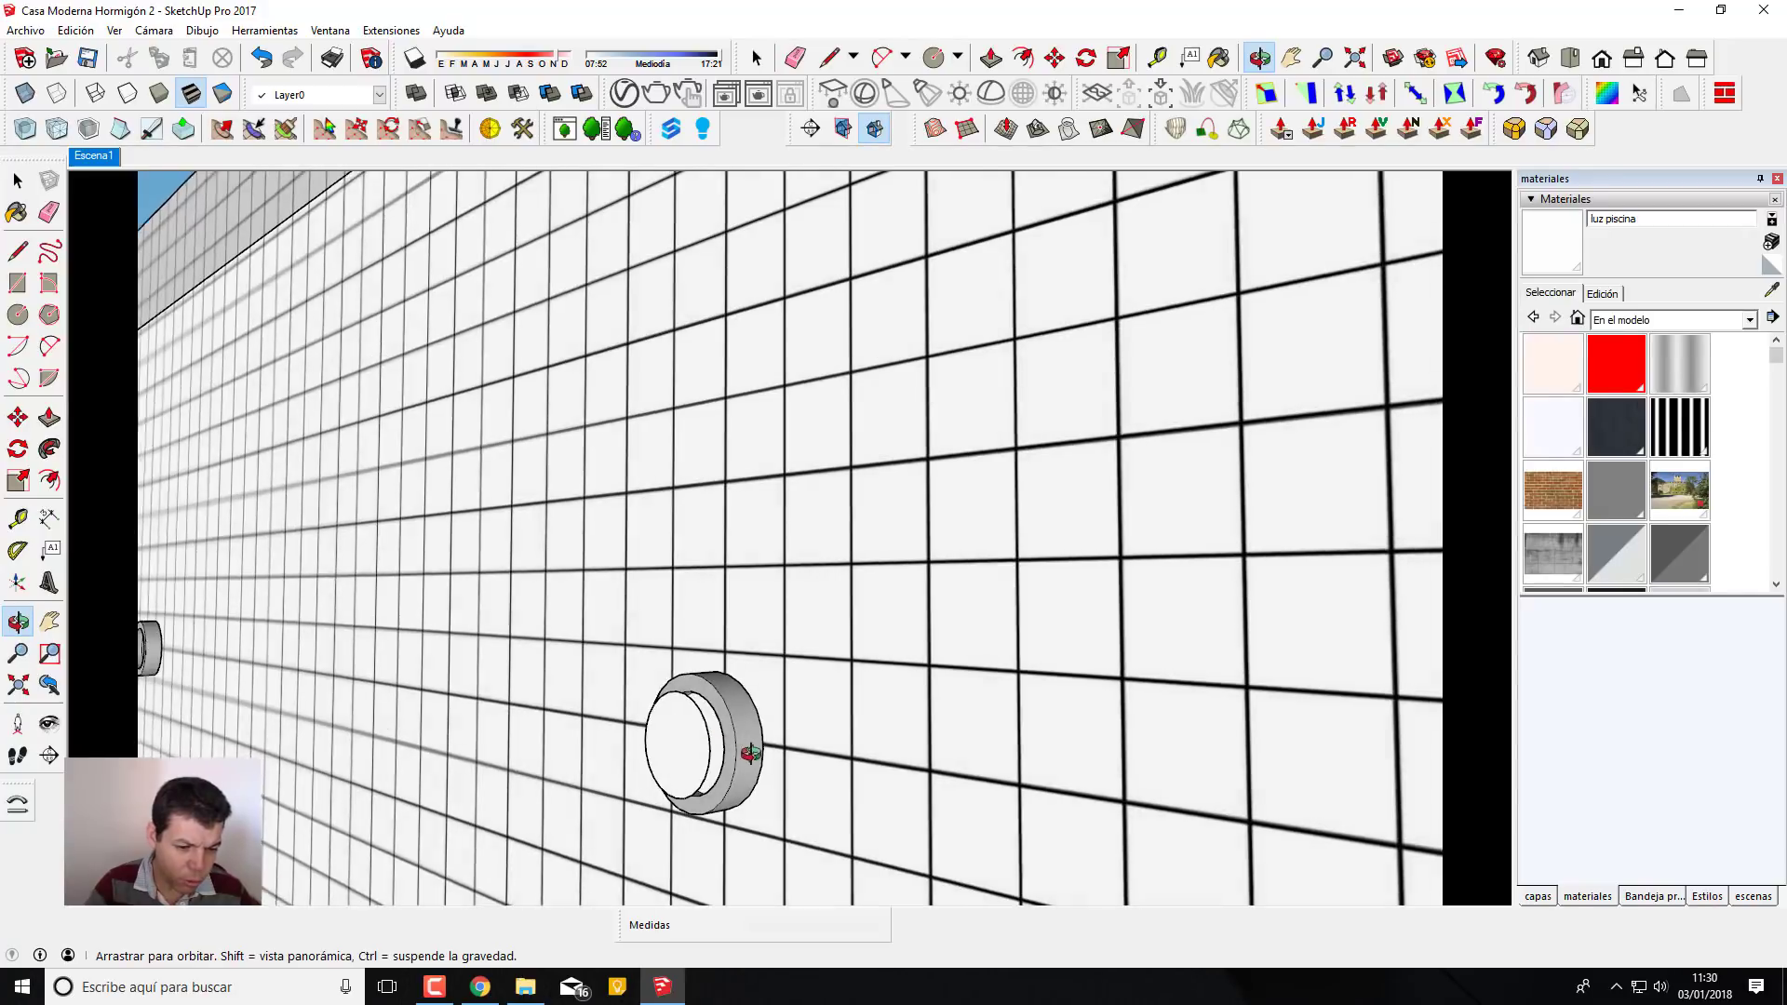
pyautogui.scroll(2, 742, 722)
pyautogui.moveTo(677, 740)
pyautogui.mouseDown(button='middle')
pyautogui.moveTo(748, 750)
pyautogui.moveTo(737, 700)
pyautogui.mouseUp(button='middle')
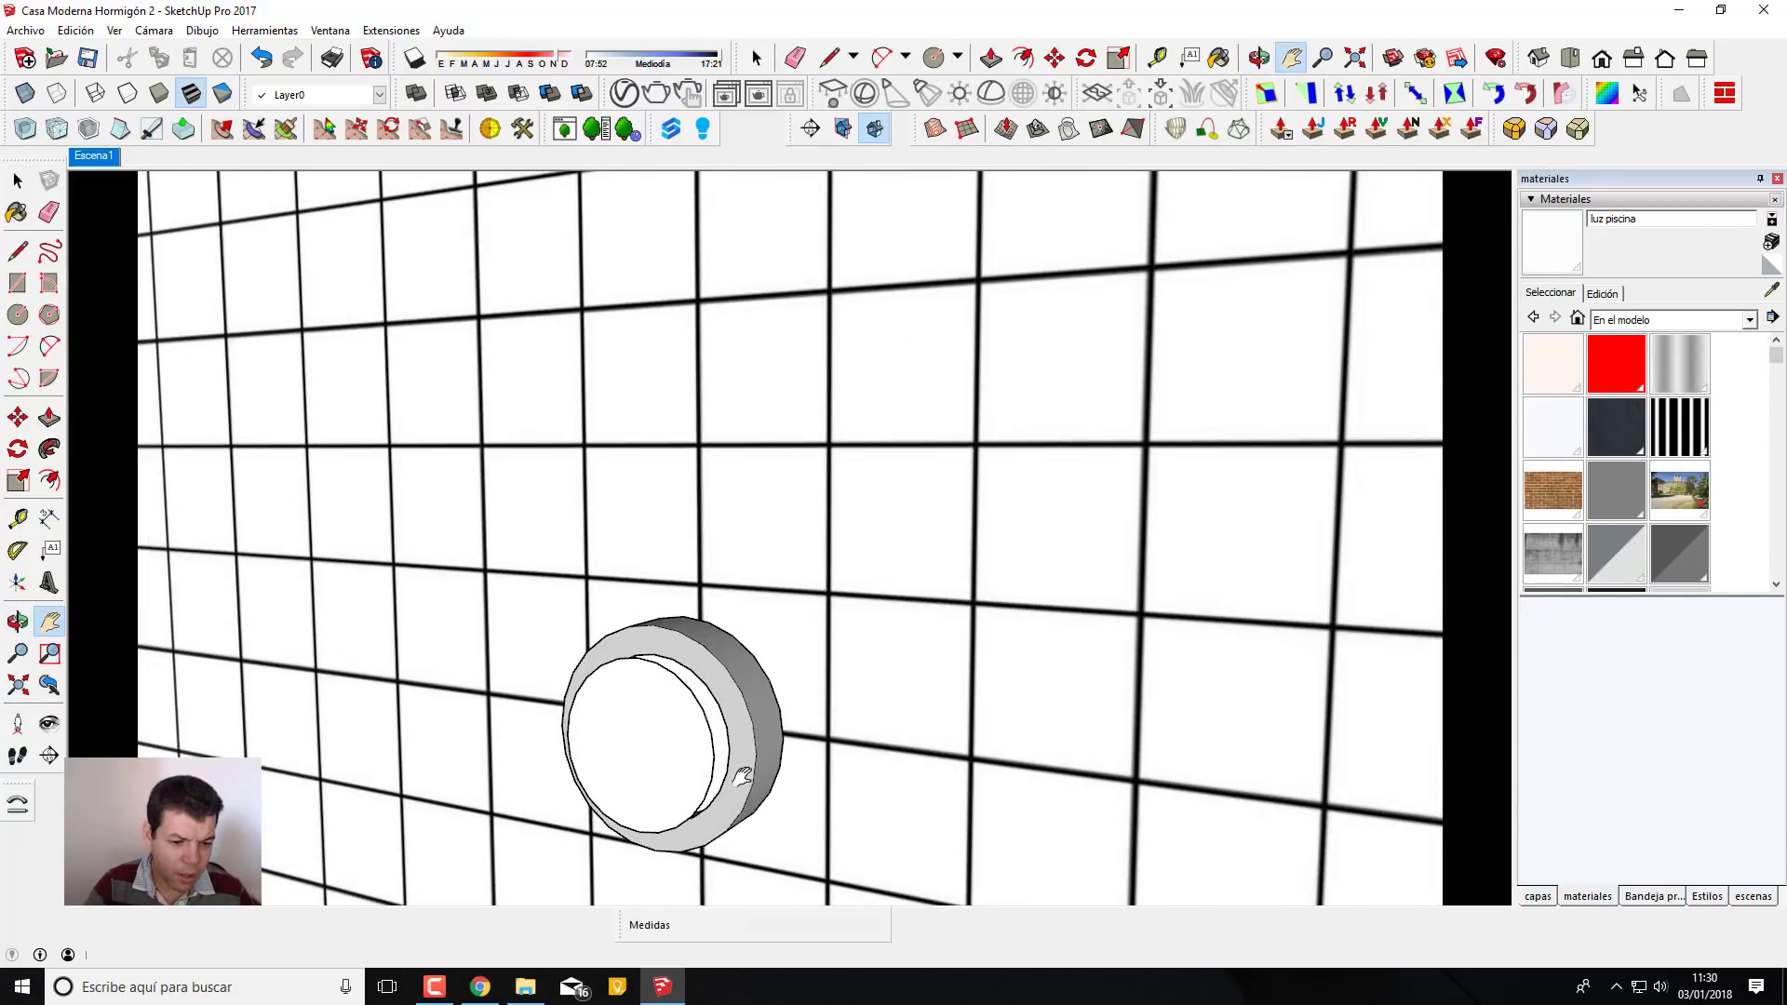
pyautogui.moveTo(742, 777)
pyautogui.mouseDown(button='middle')
pyautogui.moveTo(646, 730)
pyautogui.moveTo(666, 752)
pyautogui.mouseUp(button='middle')
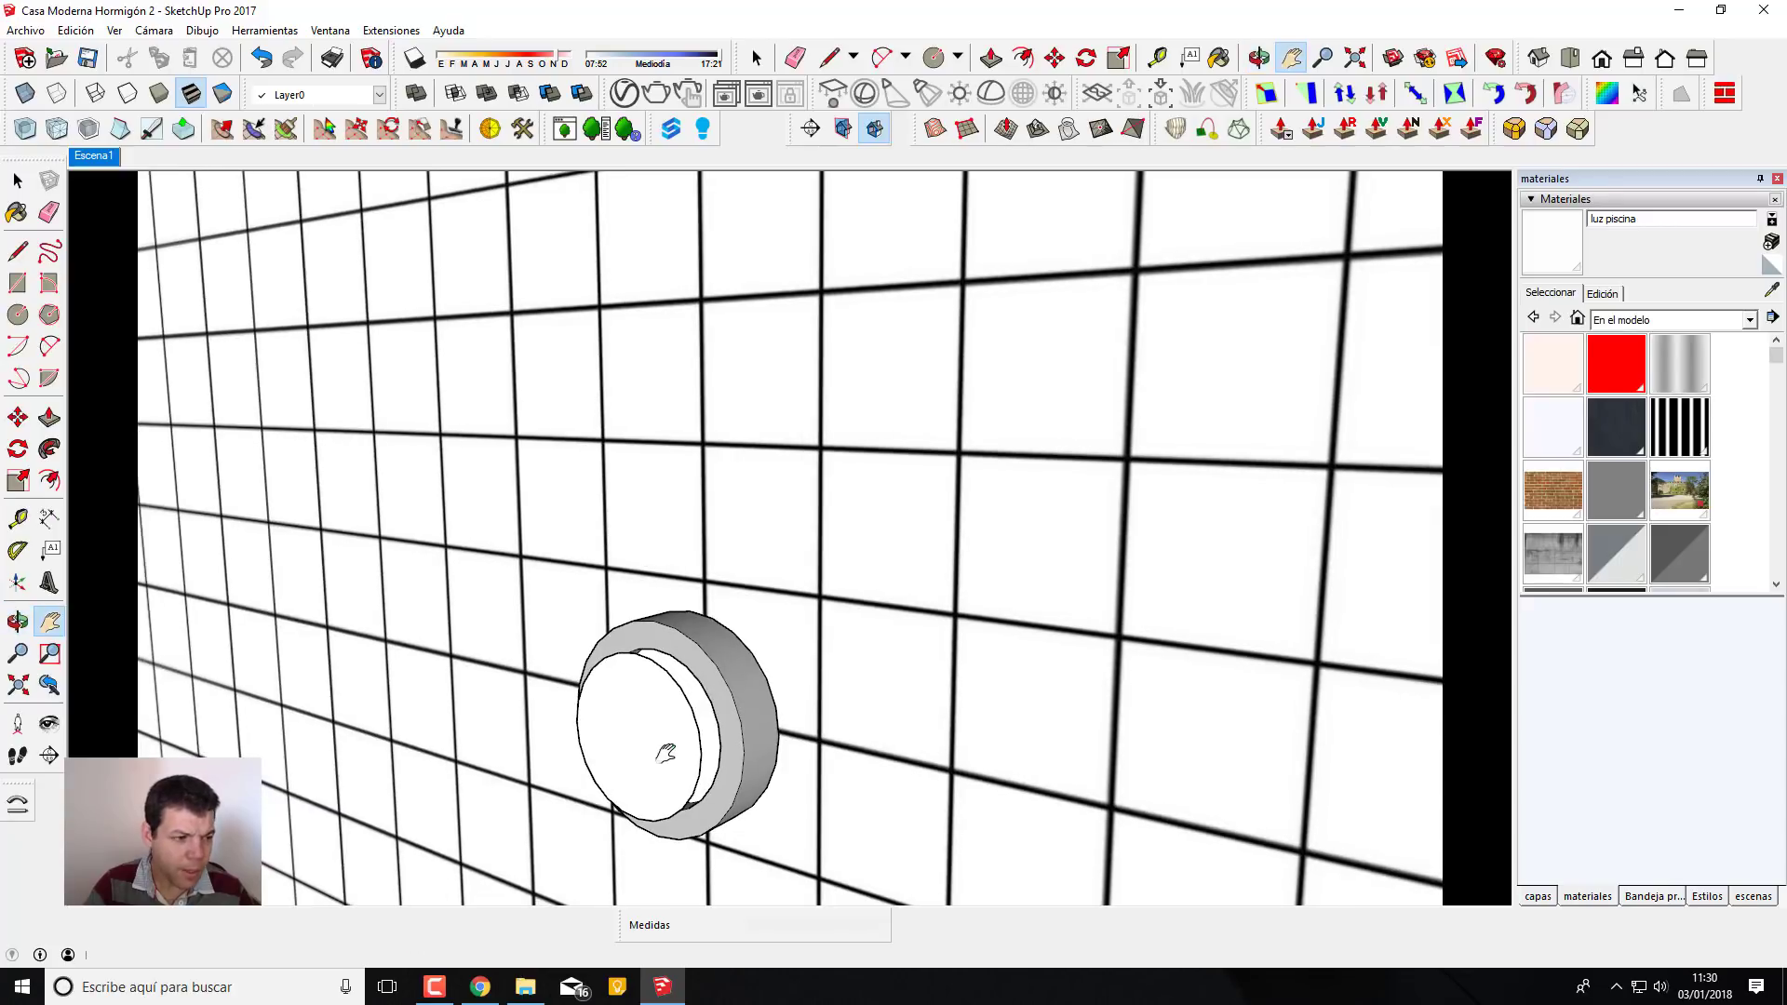
# Sample the material of the pool light's face with the eyedropper
pyautogui.click(1773, 292)
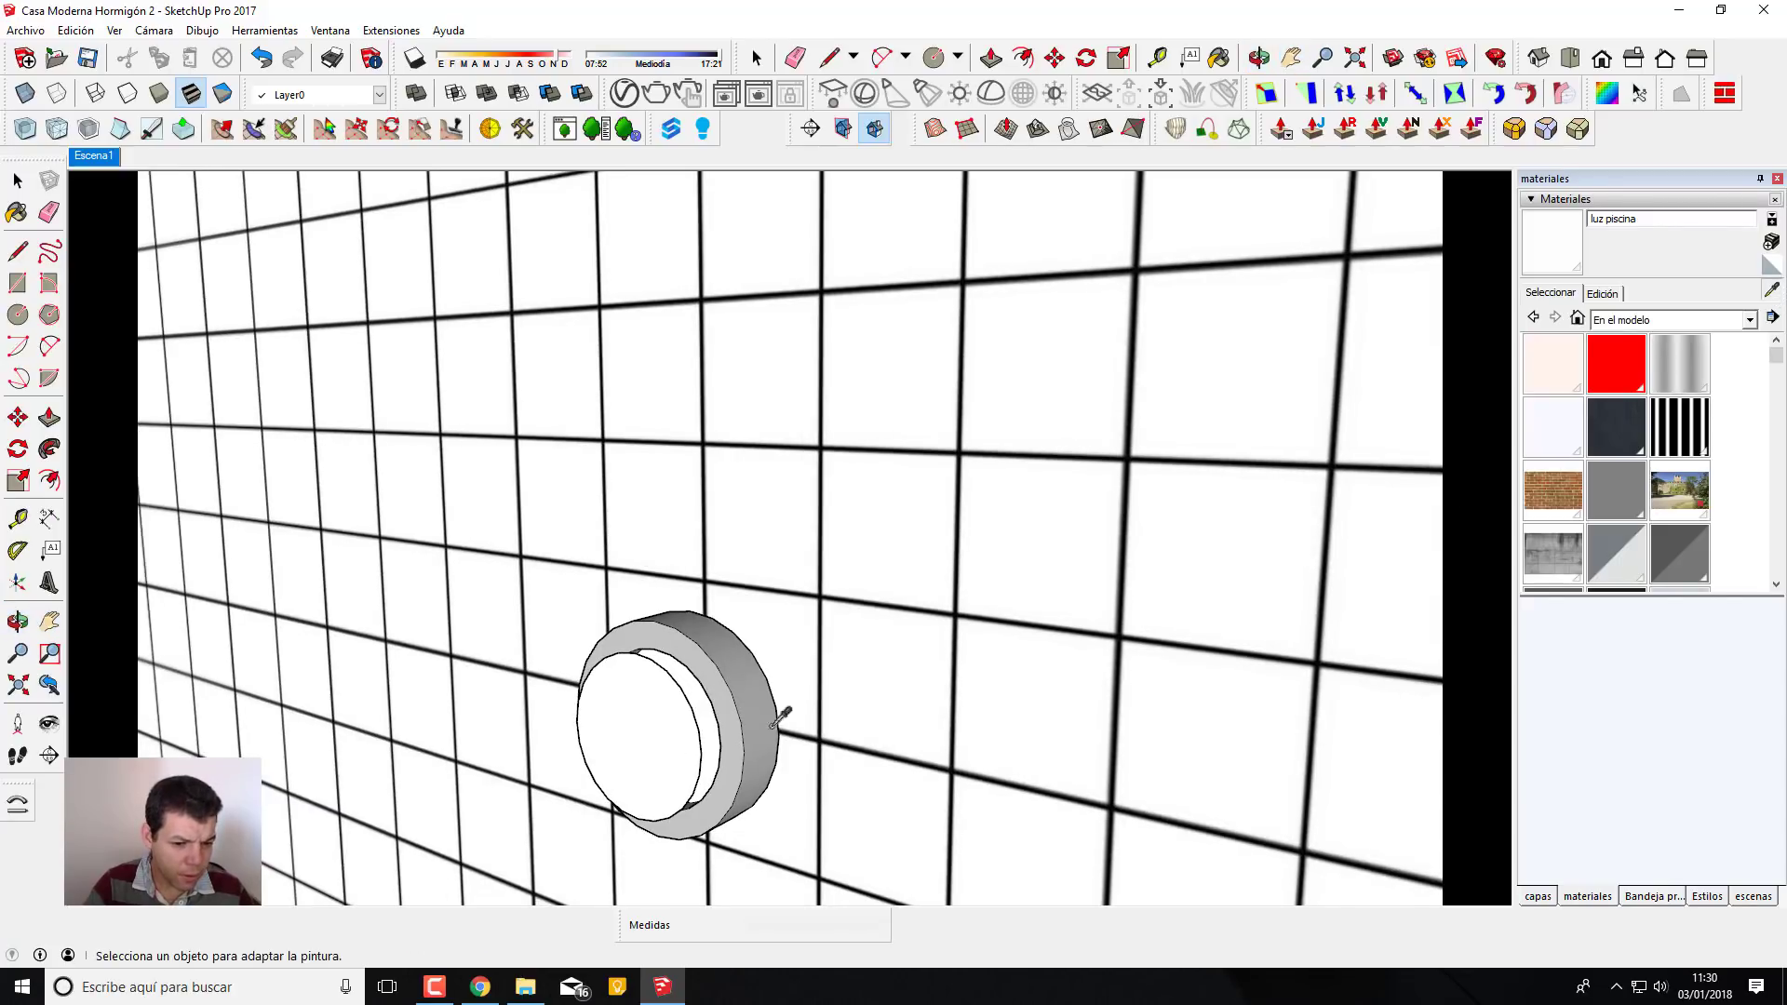
pyautogui.scroll(2, 707, 731)
pyautogui.scroll(2, 722, 732)
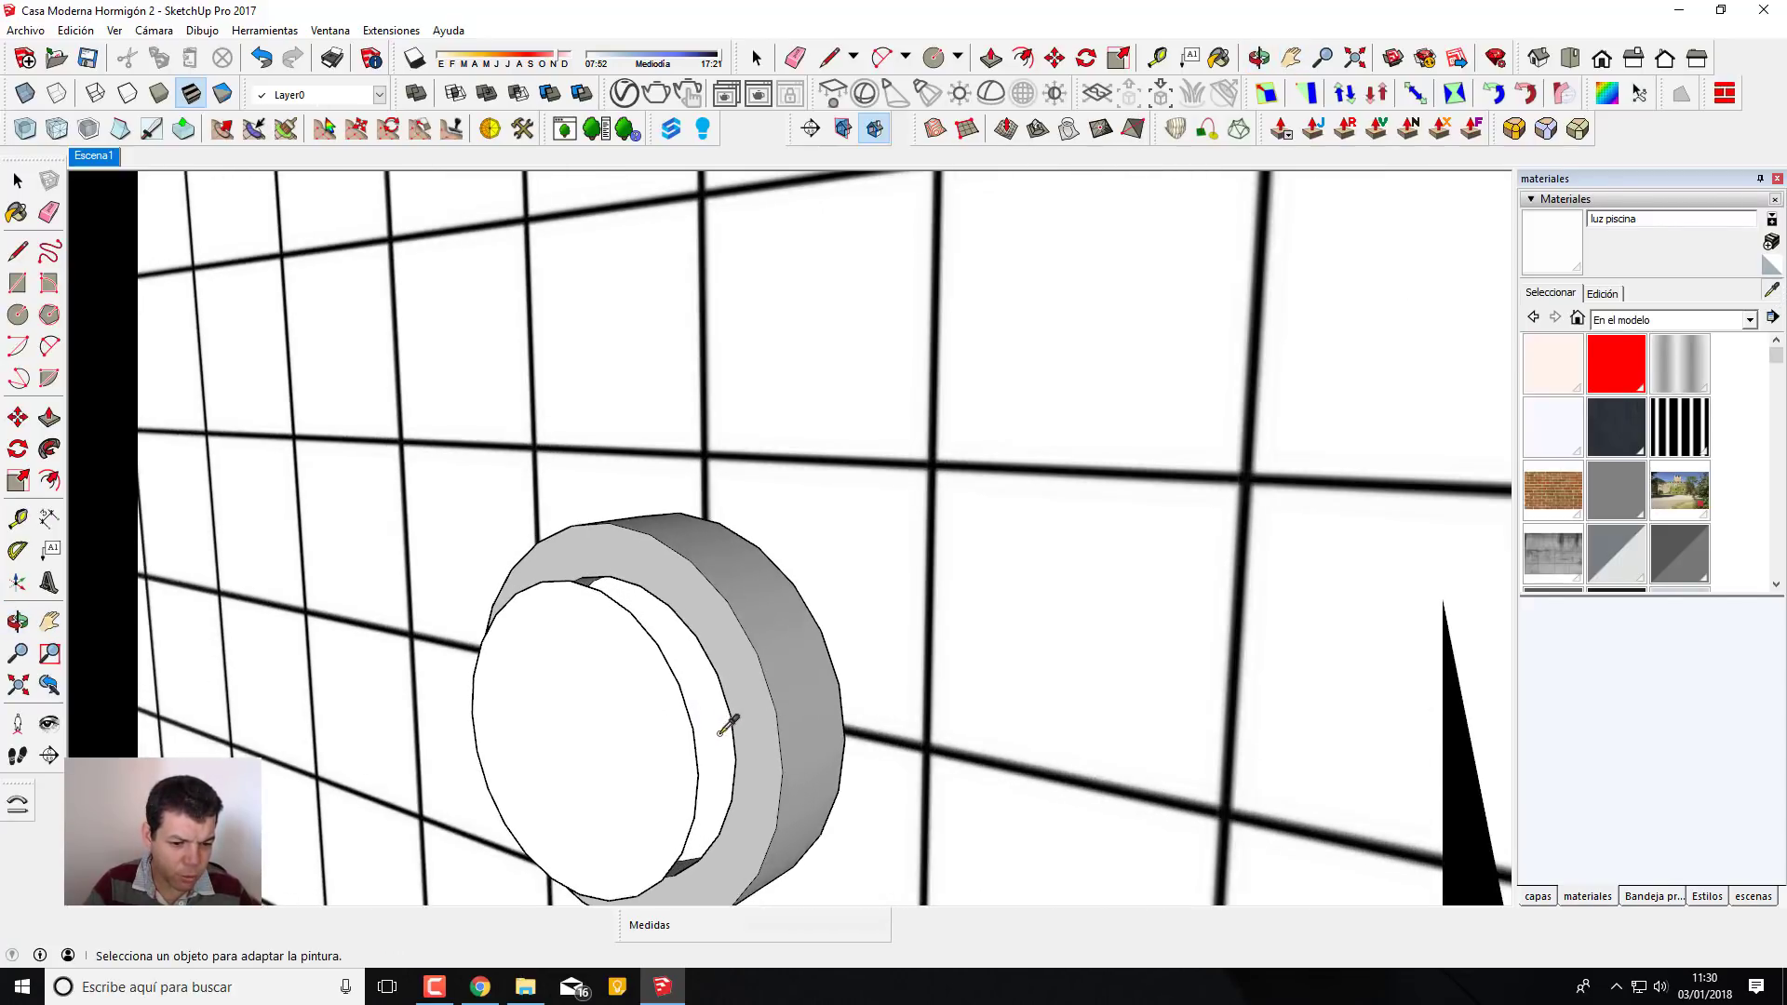
pyautogui.click(720, 734)
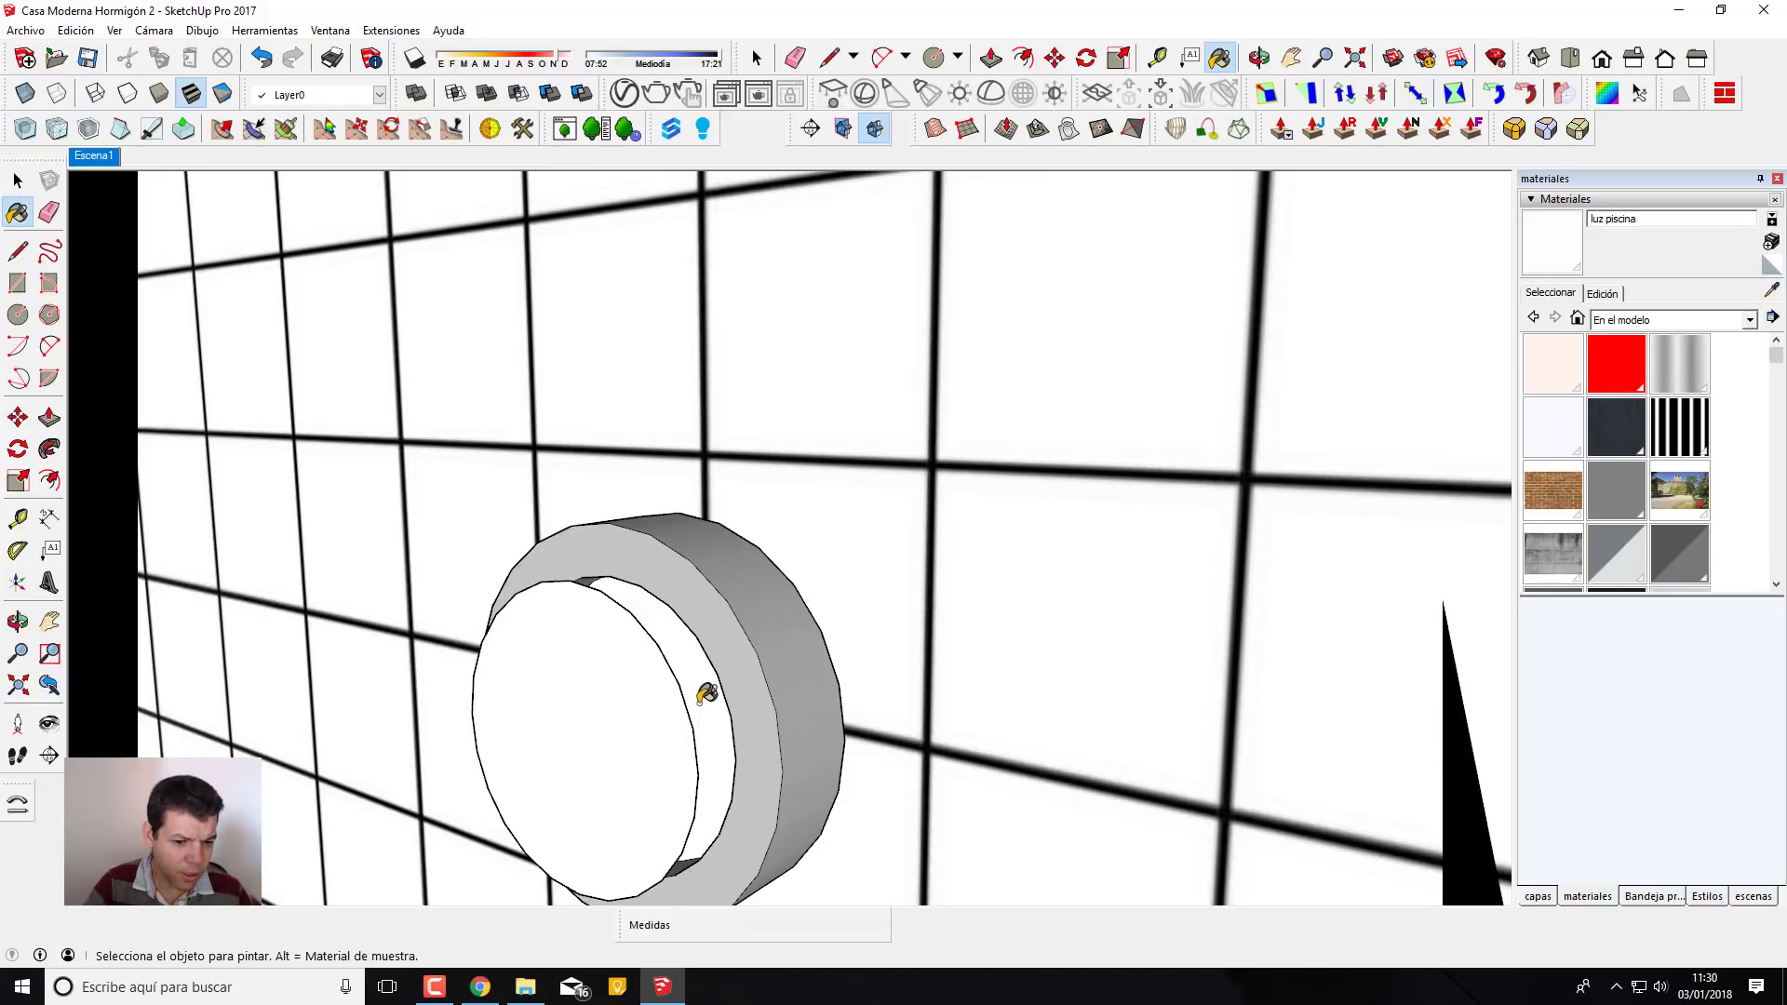
pyautogui.click(1771, 289)
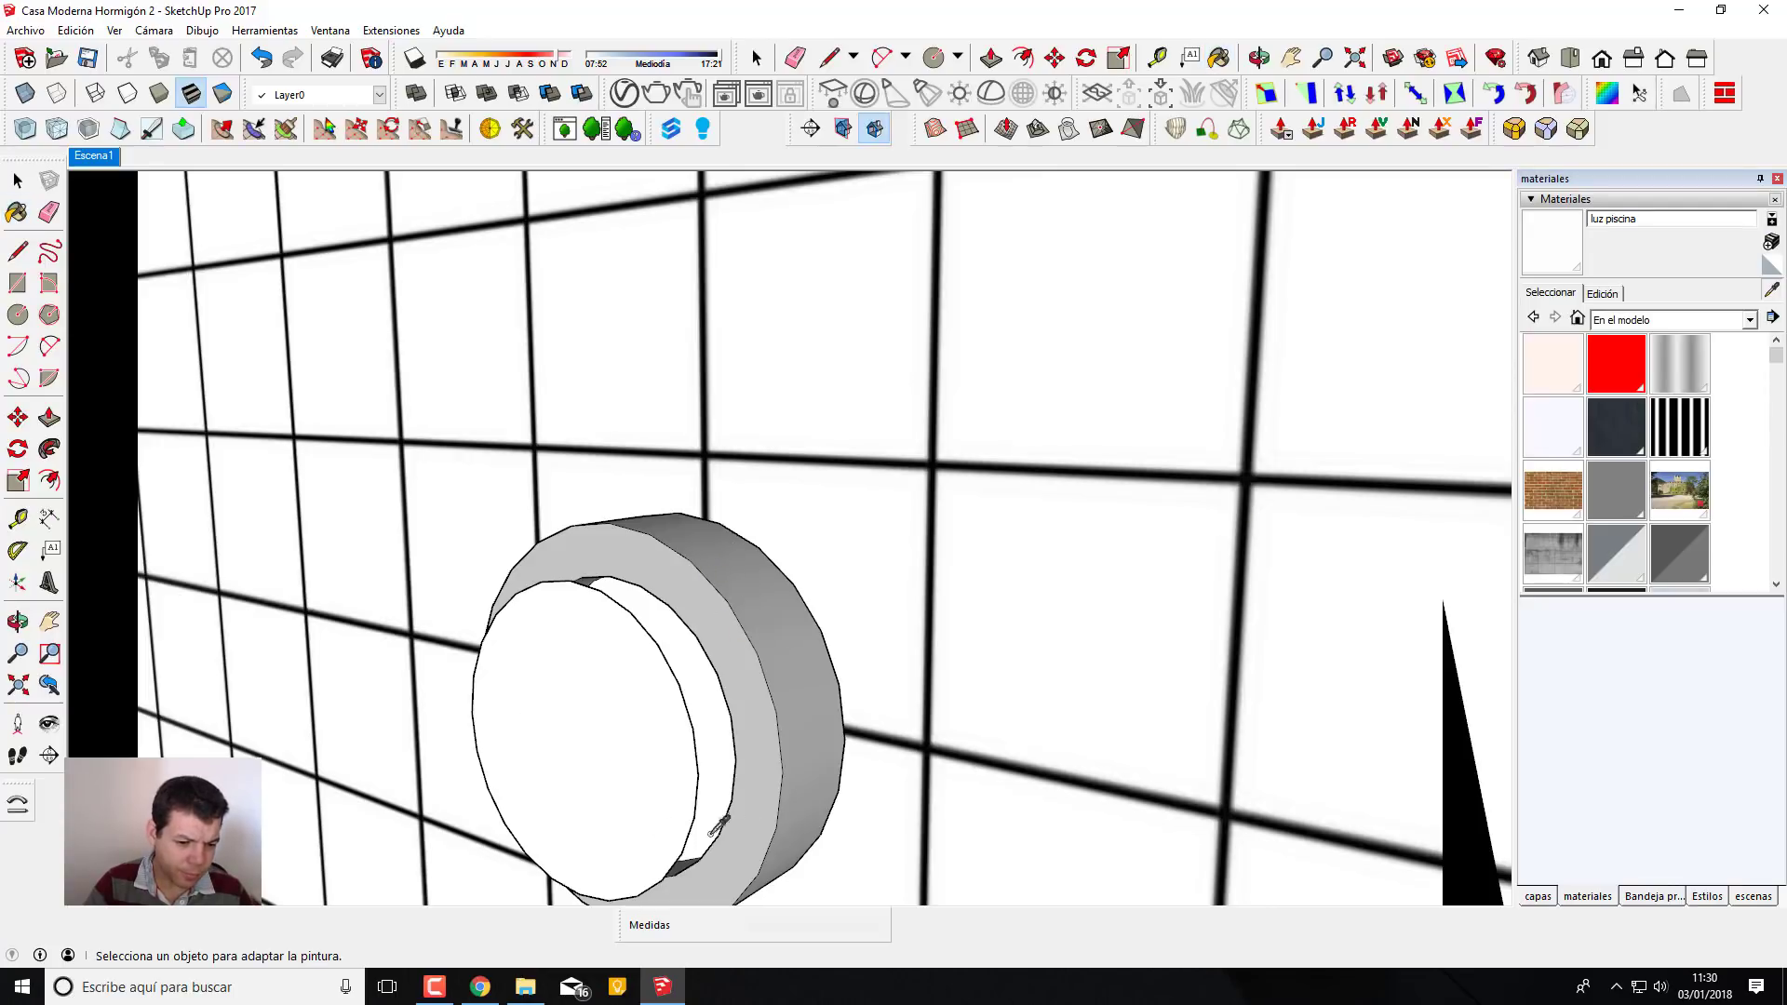
pyautogui.click(565, 655)
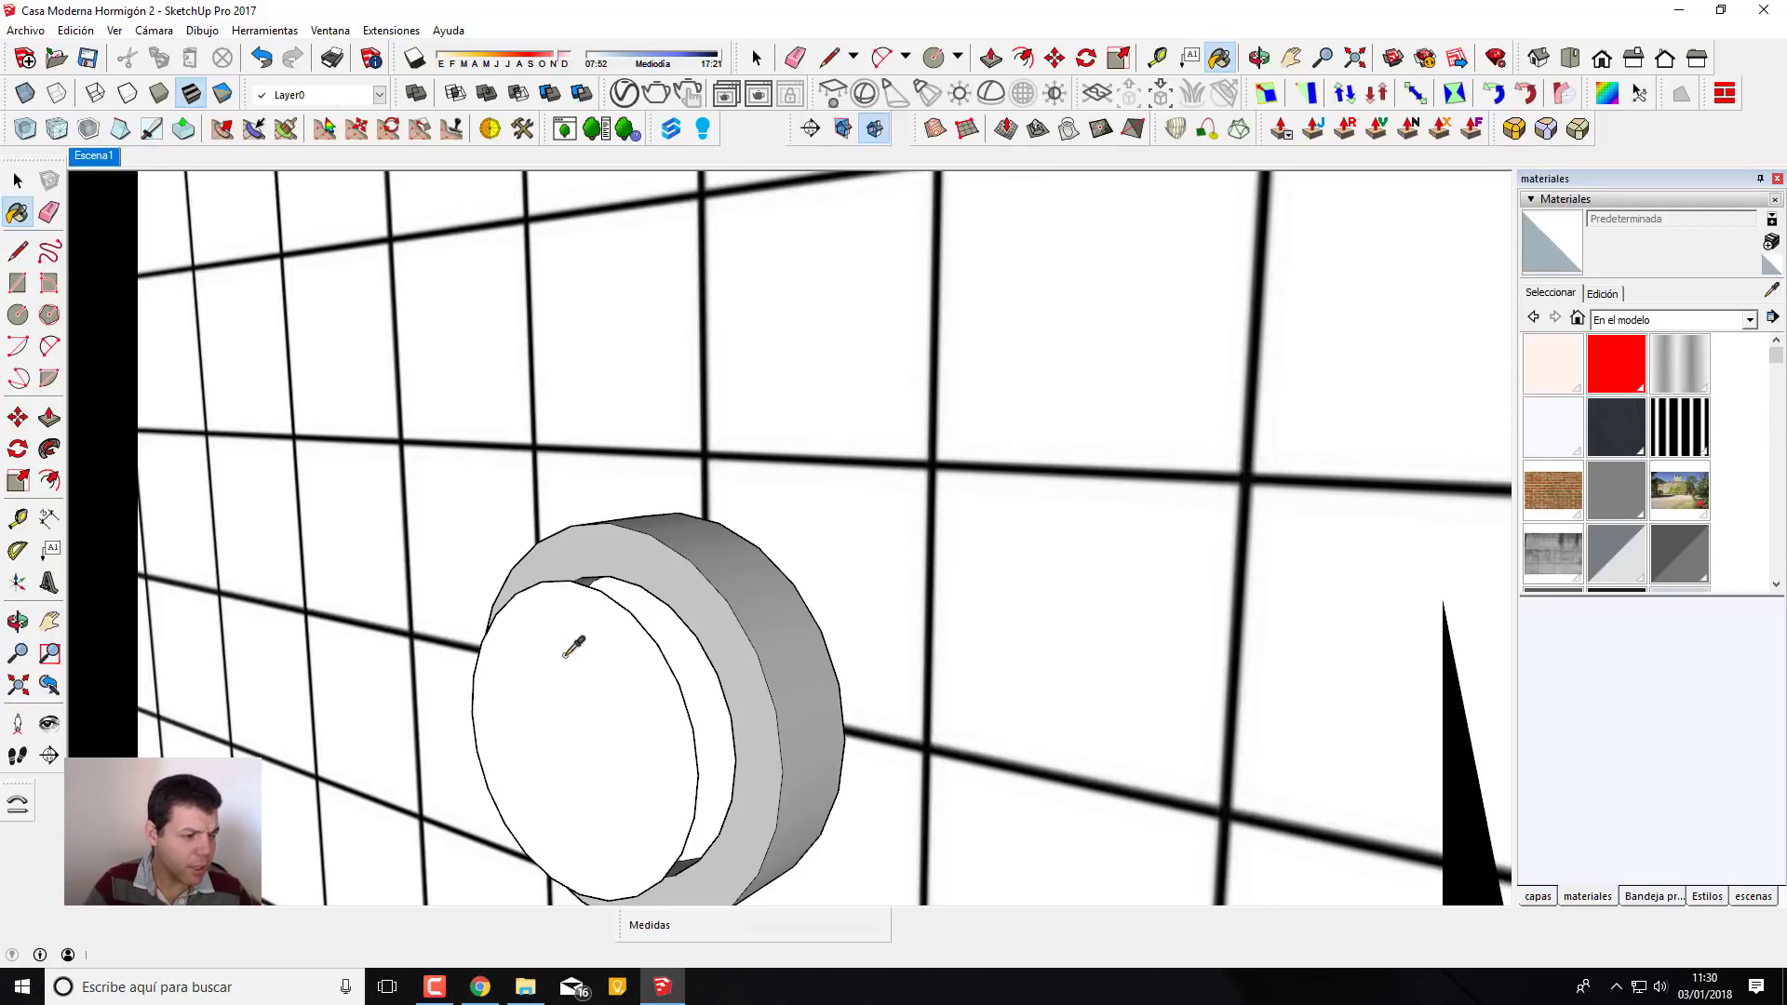
# Open the pool light ring component for editing and select the light disc inside
pyautogui.moveTo(607, 663)
pyautogui.mouseDown(button='middle')
pyautogui.moveTo(854, 591)
pyautogui.moveTo(715, 647)
pyautogui.moveTo(791, 511)
pyautogui.moveTo(828, 560)
pyautogui.moveTo(932, 615)
pyautogui.moveTo(1046, 630)
pyautogui.moveTo(859, 615)
pyautogui.mouseUp(button='middle')
pyautogui.press('space')
pyautogui.click(722, 511)
pyautogui.doubleClick(759, 530)
pyautogui.click(782, 535)
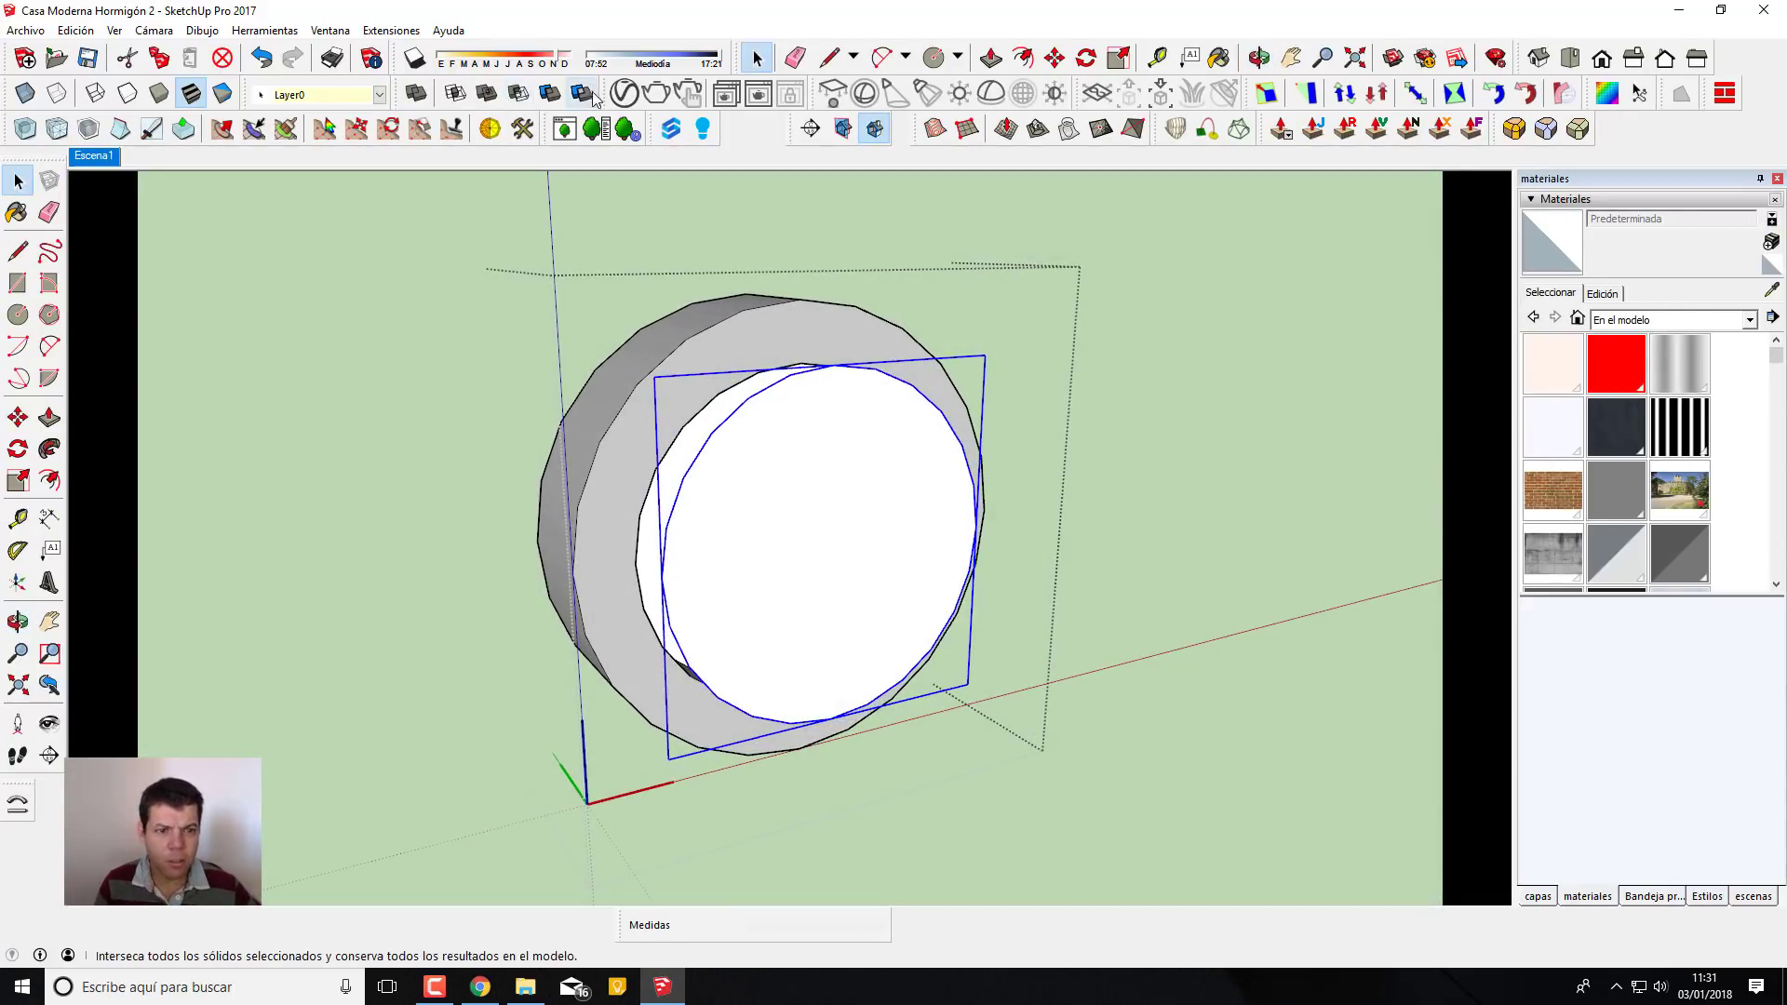
# Set the V-Ray Rectangle Light's Shape to Ellipse in the Asset Editor
pyautogui.click(371, 58)
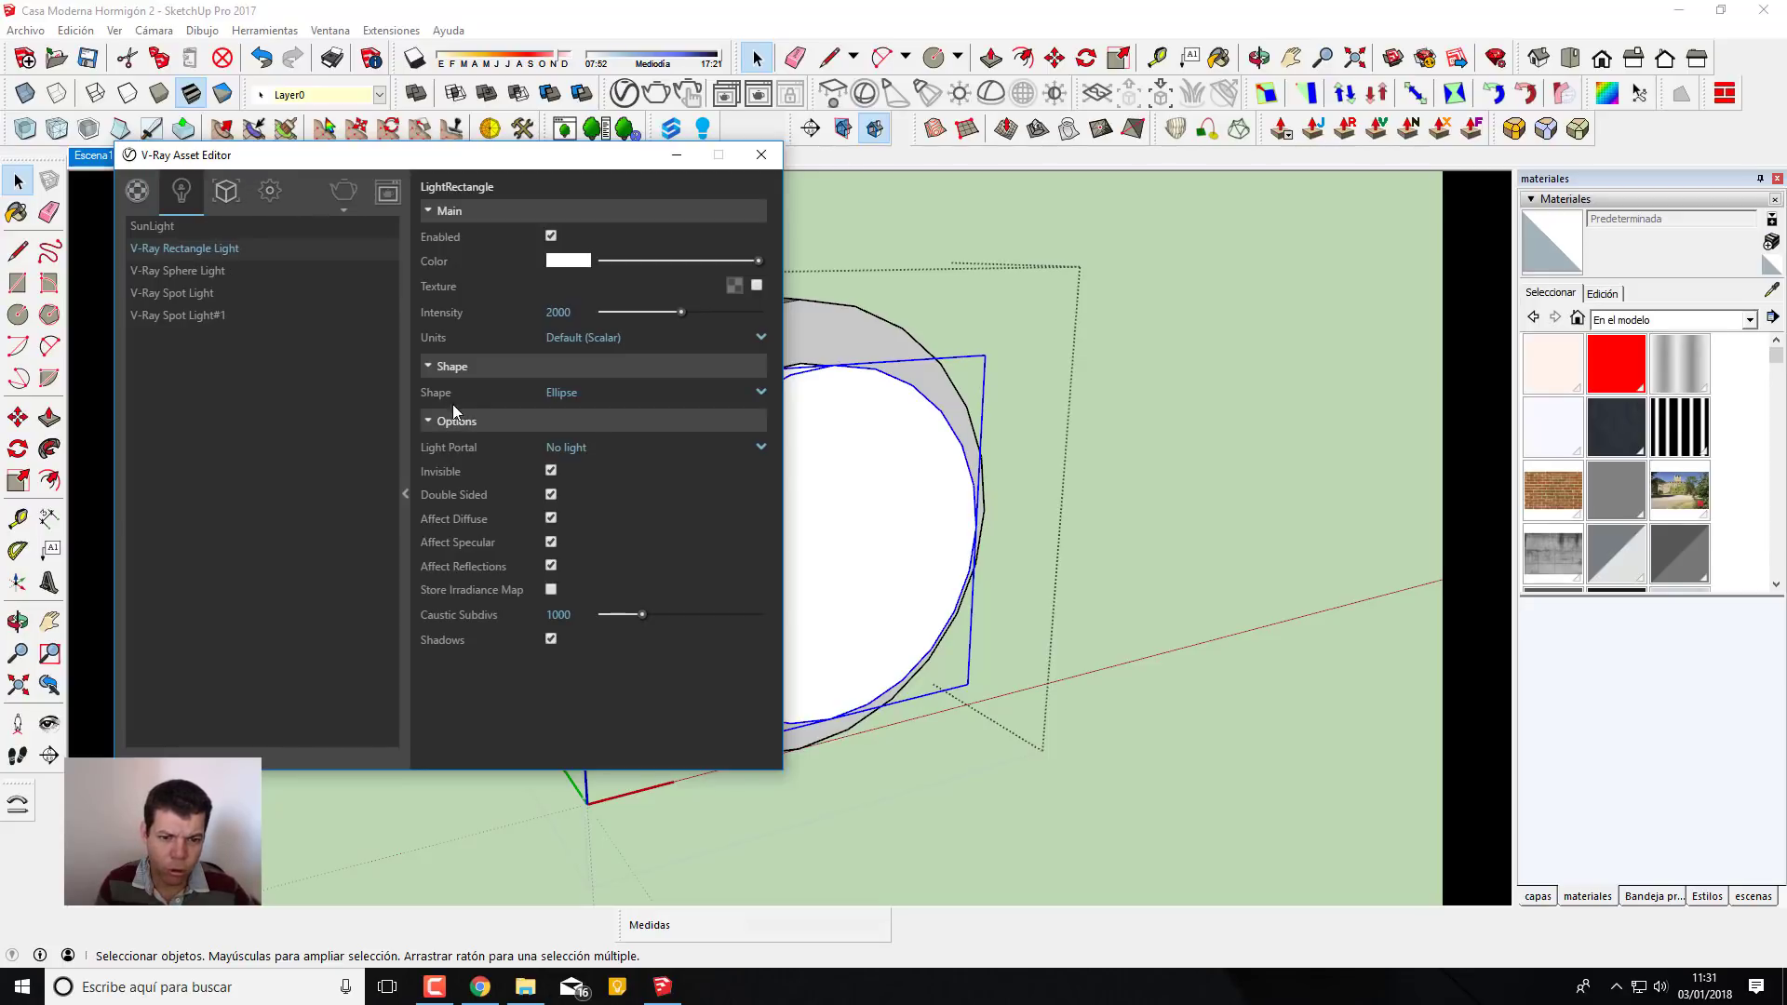
pyautogui.click(428, 366)
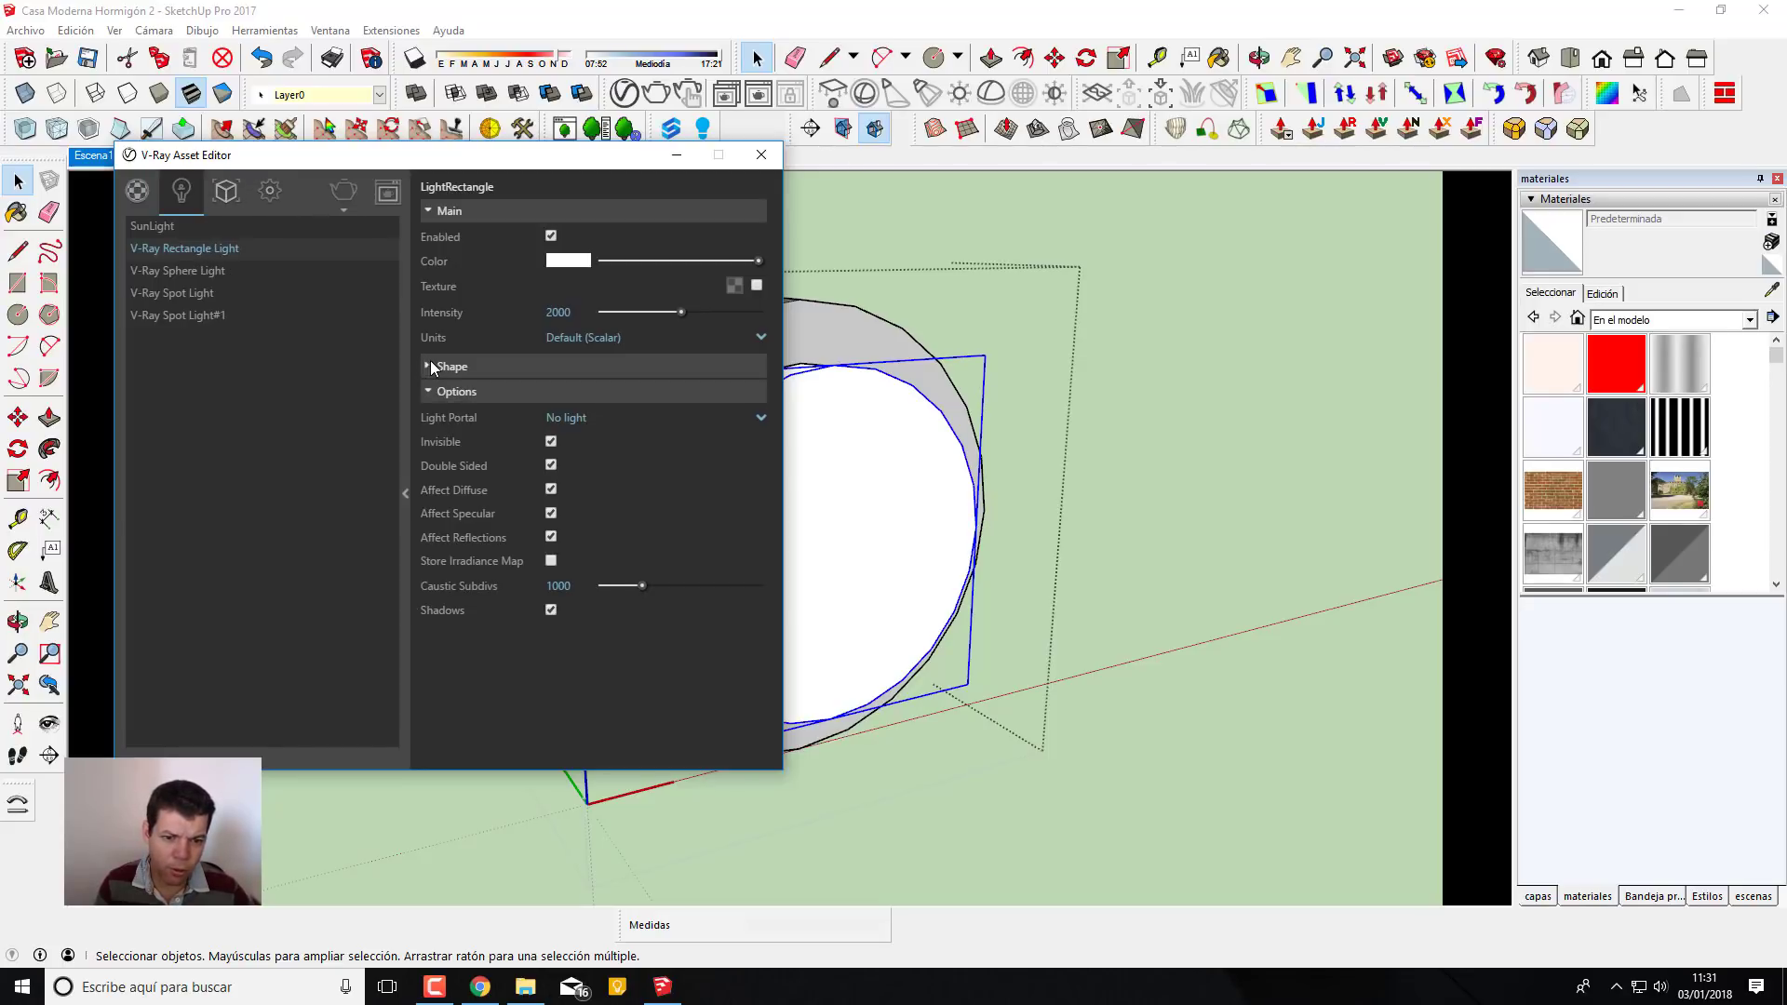
pyautogui.click(428, 367)
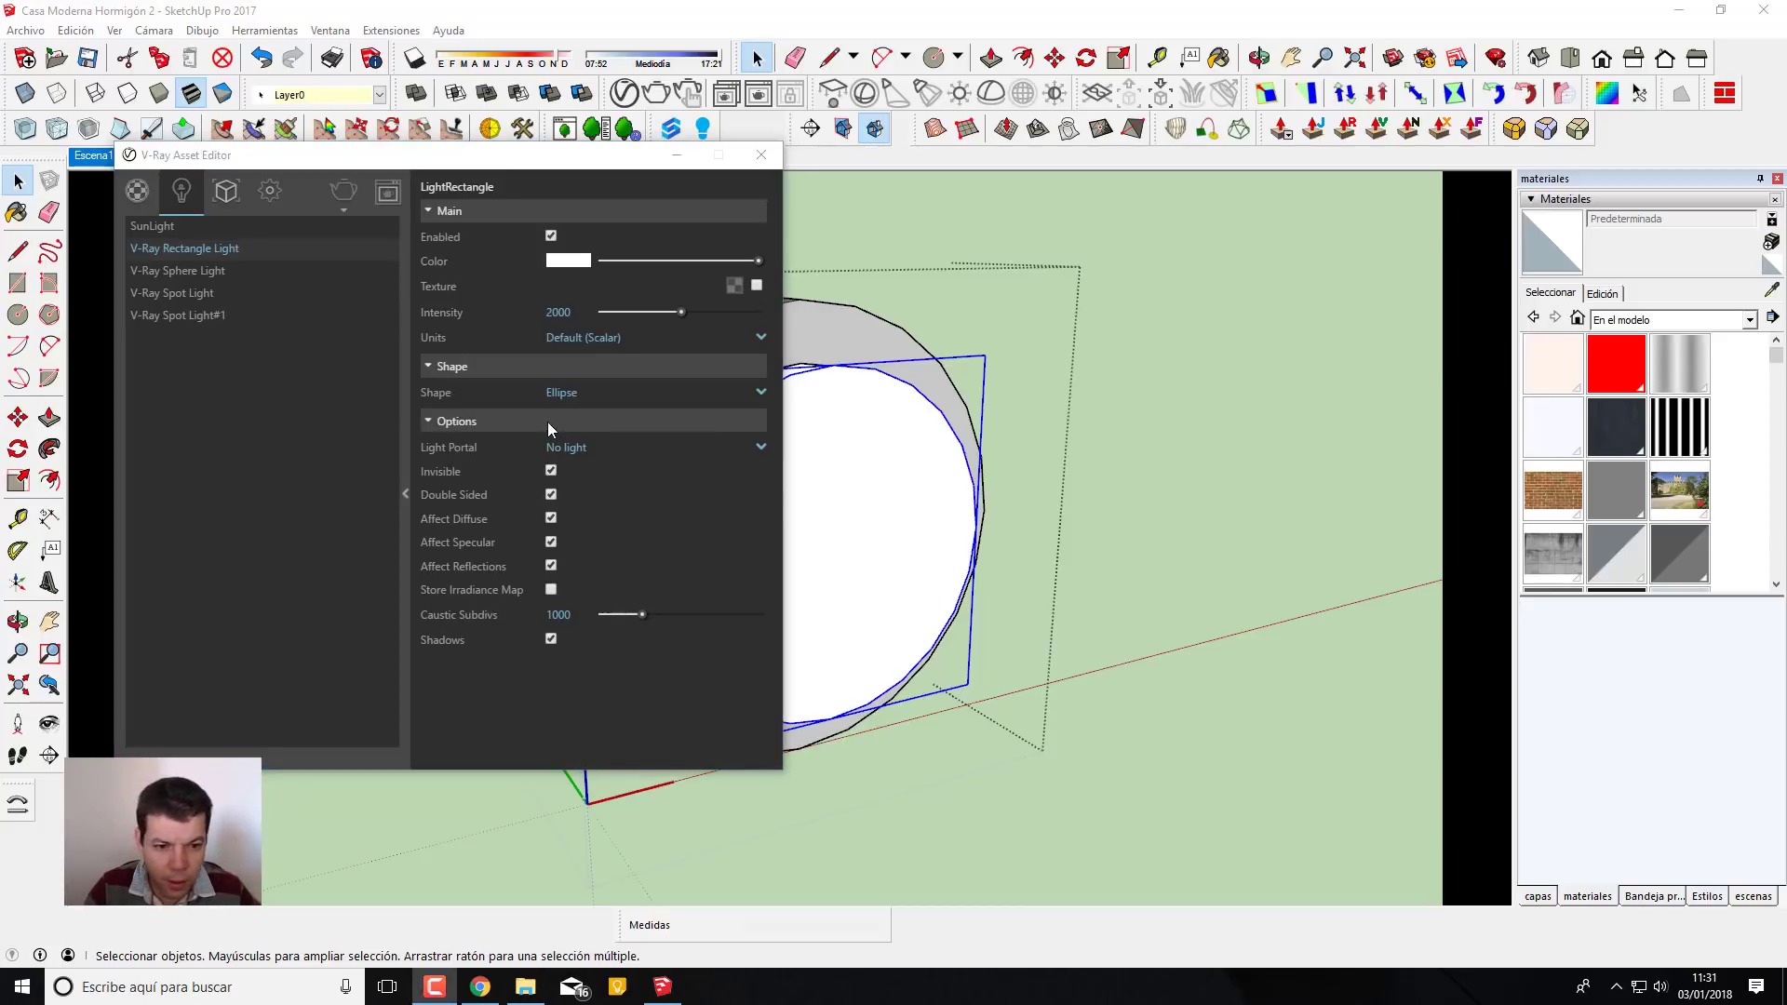
pyautogui.click(561, 395)
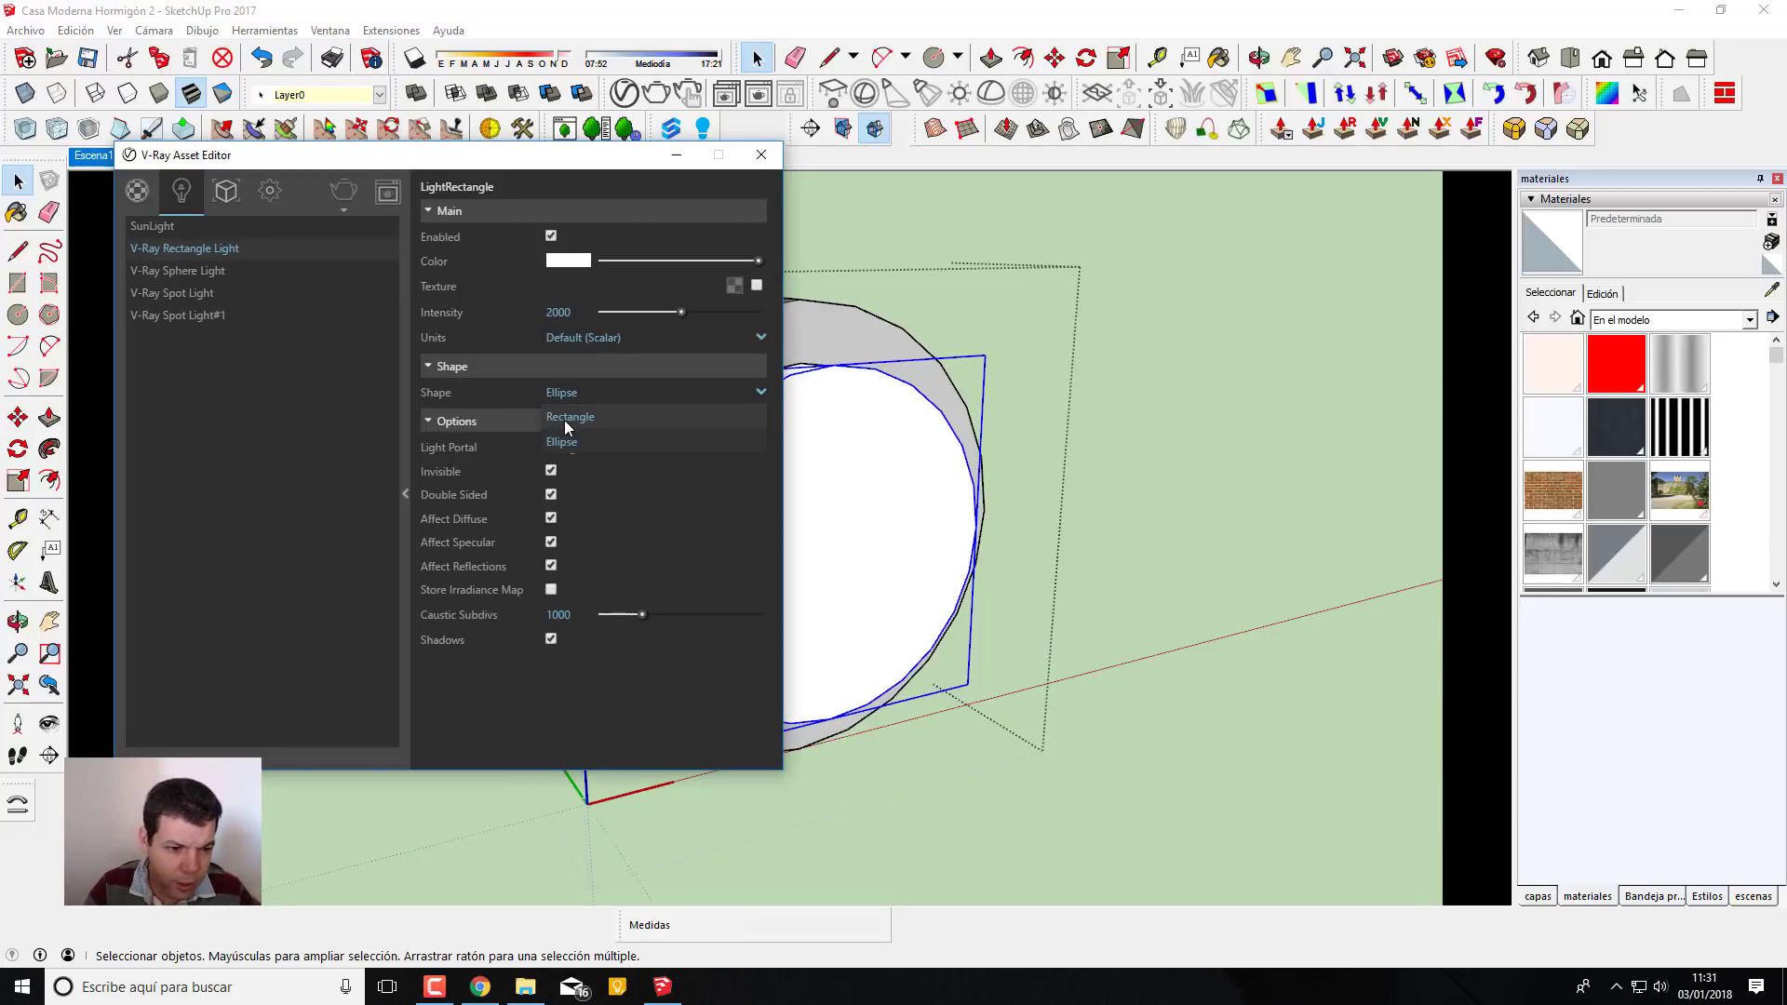
pyautogui.click(565, 419)
pyautogui.moveTo(580, 165)
pyautogui.mouseDown()
pyautogui.moveTo(253, 475)
pyautogui.moveTo(440, 168)
pyautogui.mouseUp()
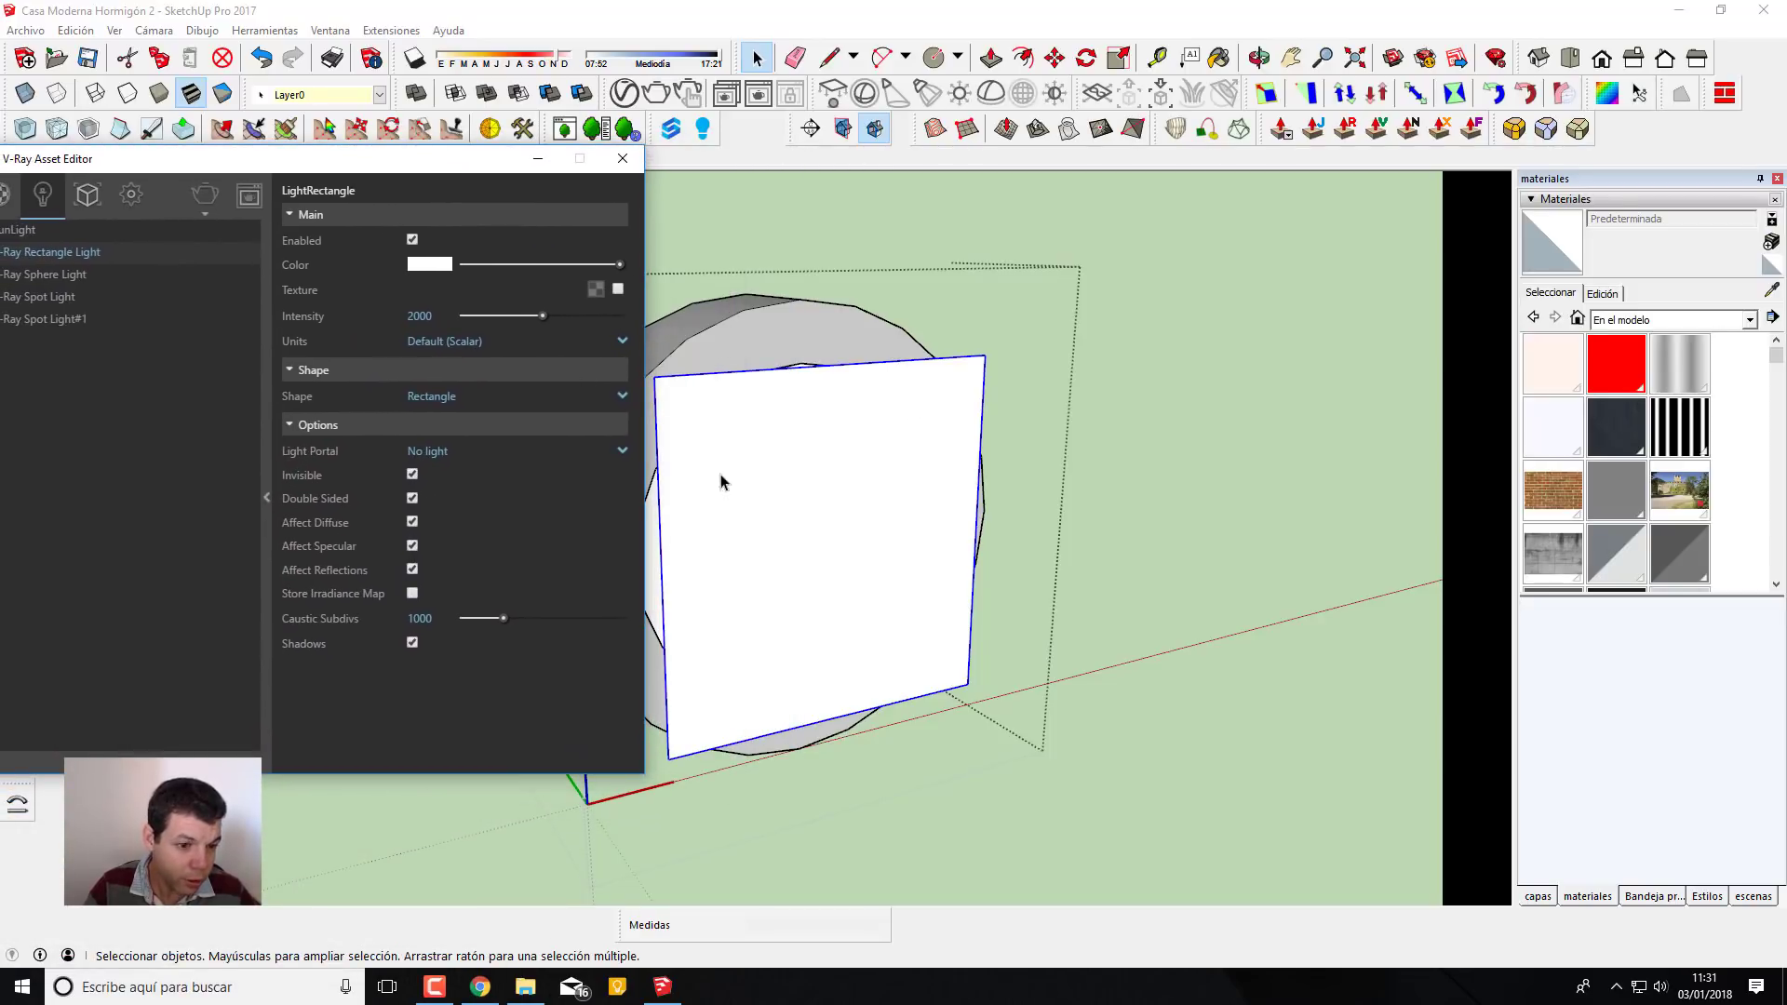
pyautogui.click(424, 401)
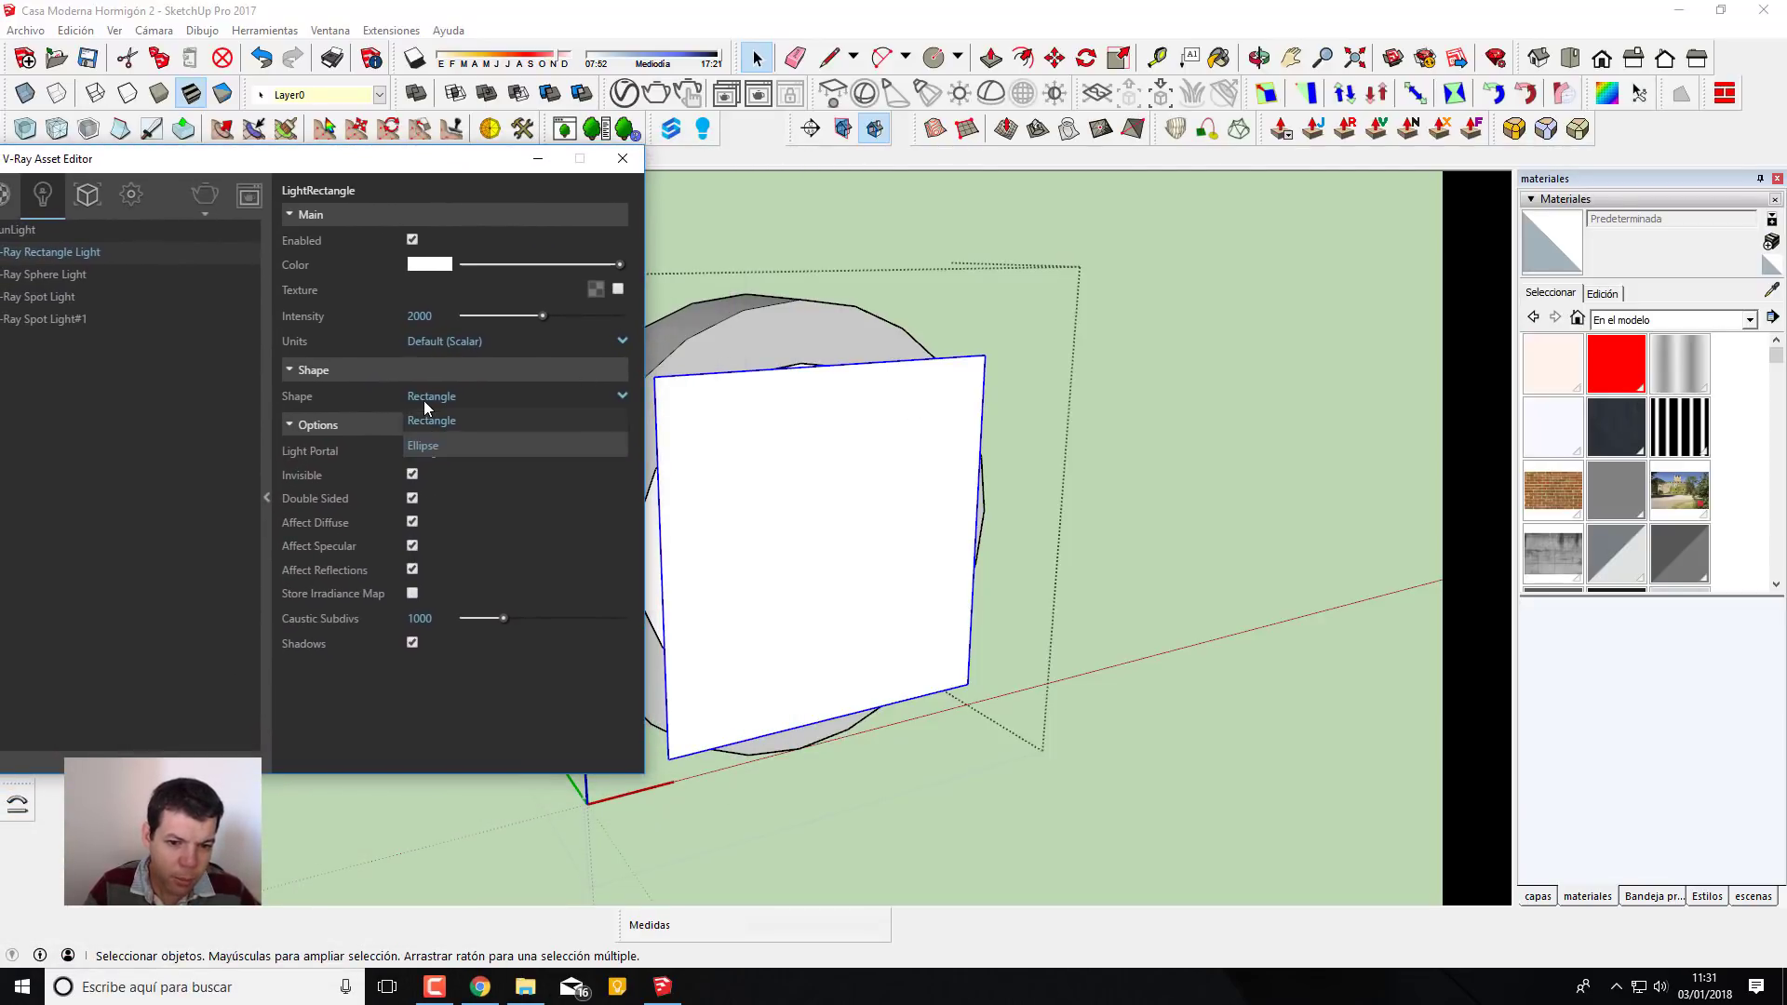
pyautogui.click(433, 447)
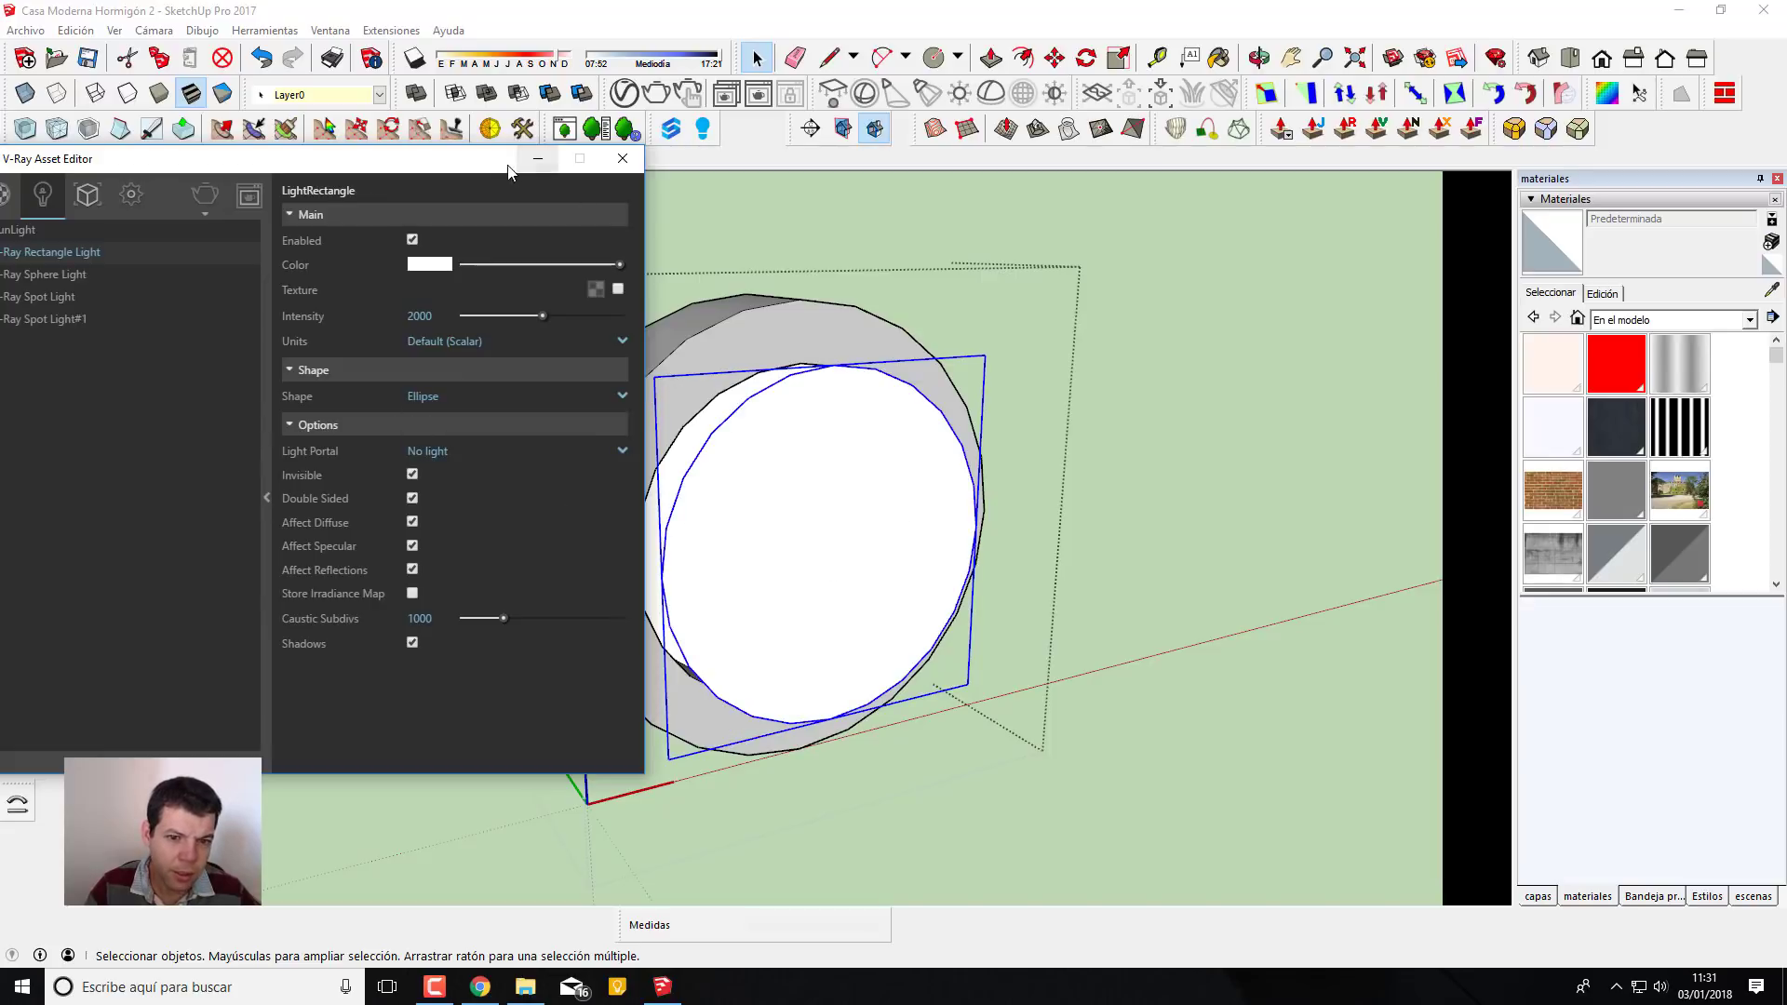
# Orbit around the ring and snap to Front view to check the ellipse light's fit
pyautogui.moveTo(915, 396)
pyautogui.mouseDown(button='middle')
pyautogui.moveTo(885, 515)
pyautogui.moveTo(1022, 664)
pyautogui.mouseUp(button='middle')
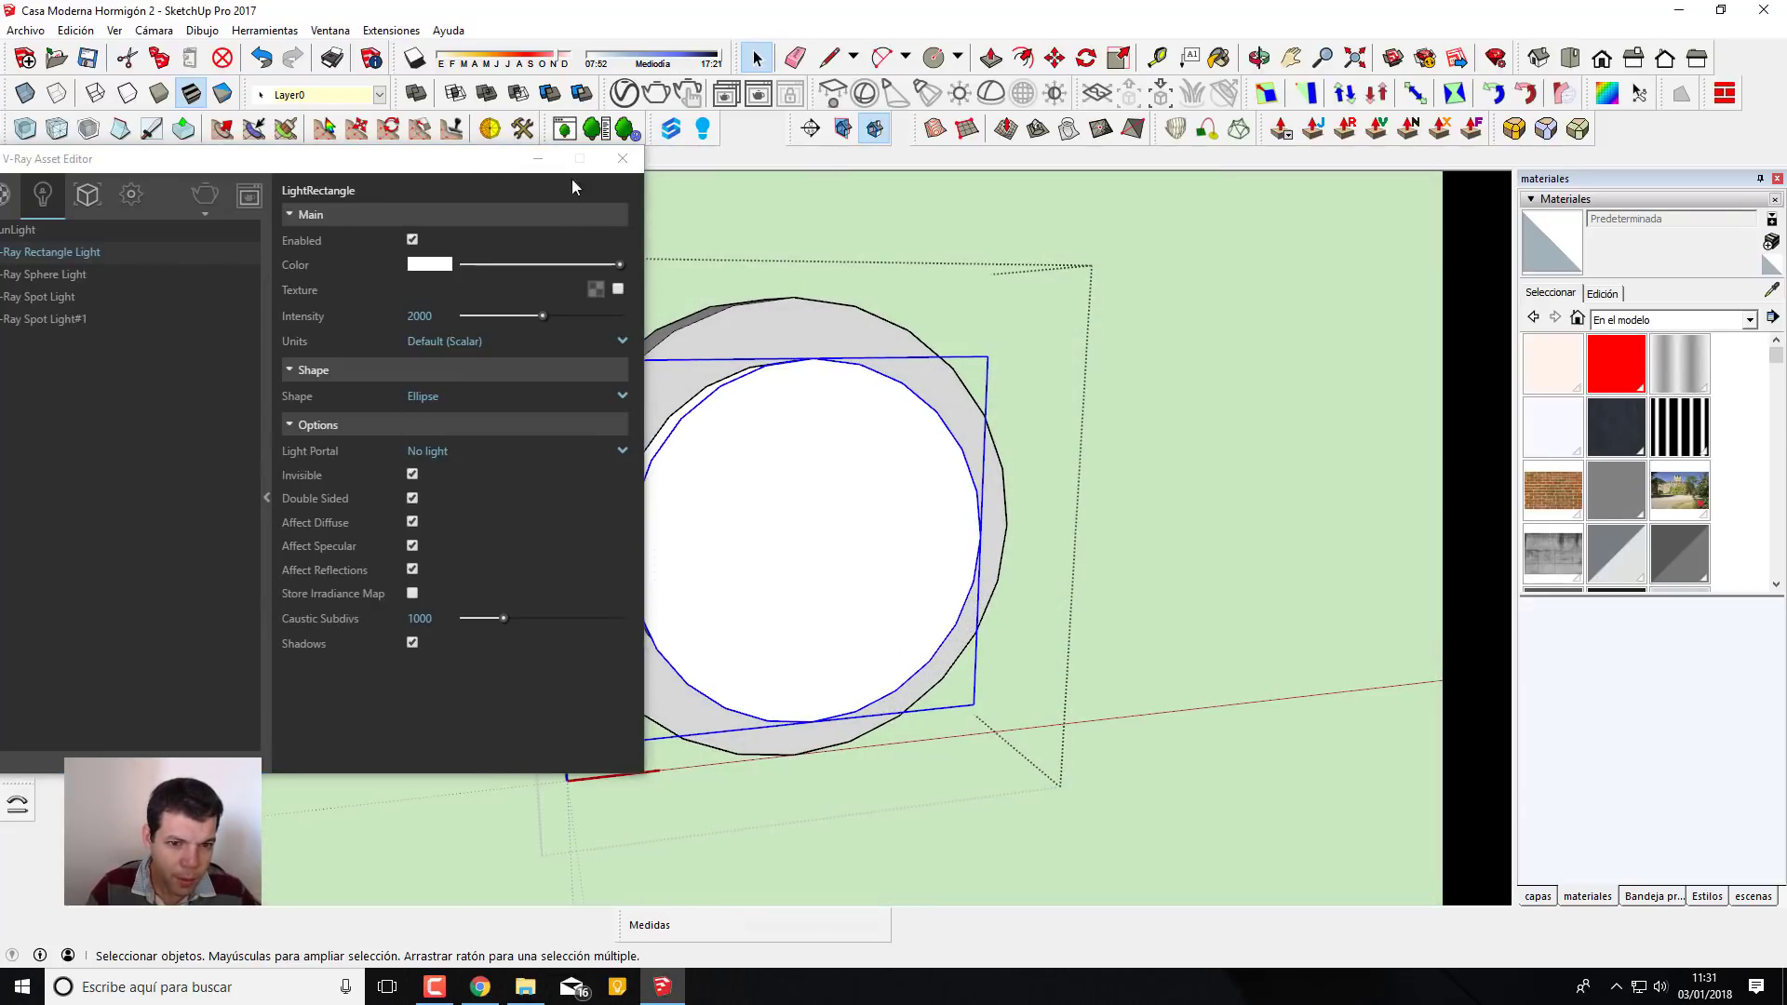
pyautogui.moveTo(571, 160); pyautogui.dragTo(235, 203)
pyautogui.moveTo(1022, 664)
pyautogui.mouseDown(button='middle')
pyautogui.moveTo(846, 539)
pyautogui.moveTo(703, 499)
pyautogui.moveTo(599, 539)
pyautogui.moveTo(482, 666)
pyautogui.moveTo(506, 750)
pyautogui.moveTo(726, 902)
pyautogui.mouseUp(button='middle')
pyautogui.press('F2')
pyautogui.press('space')
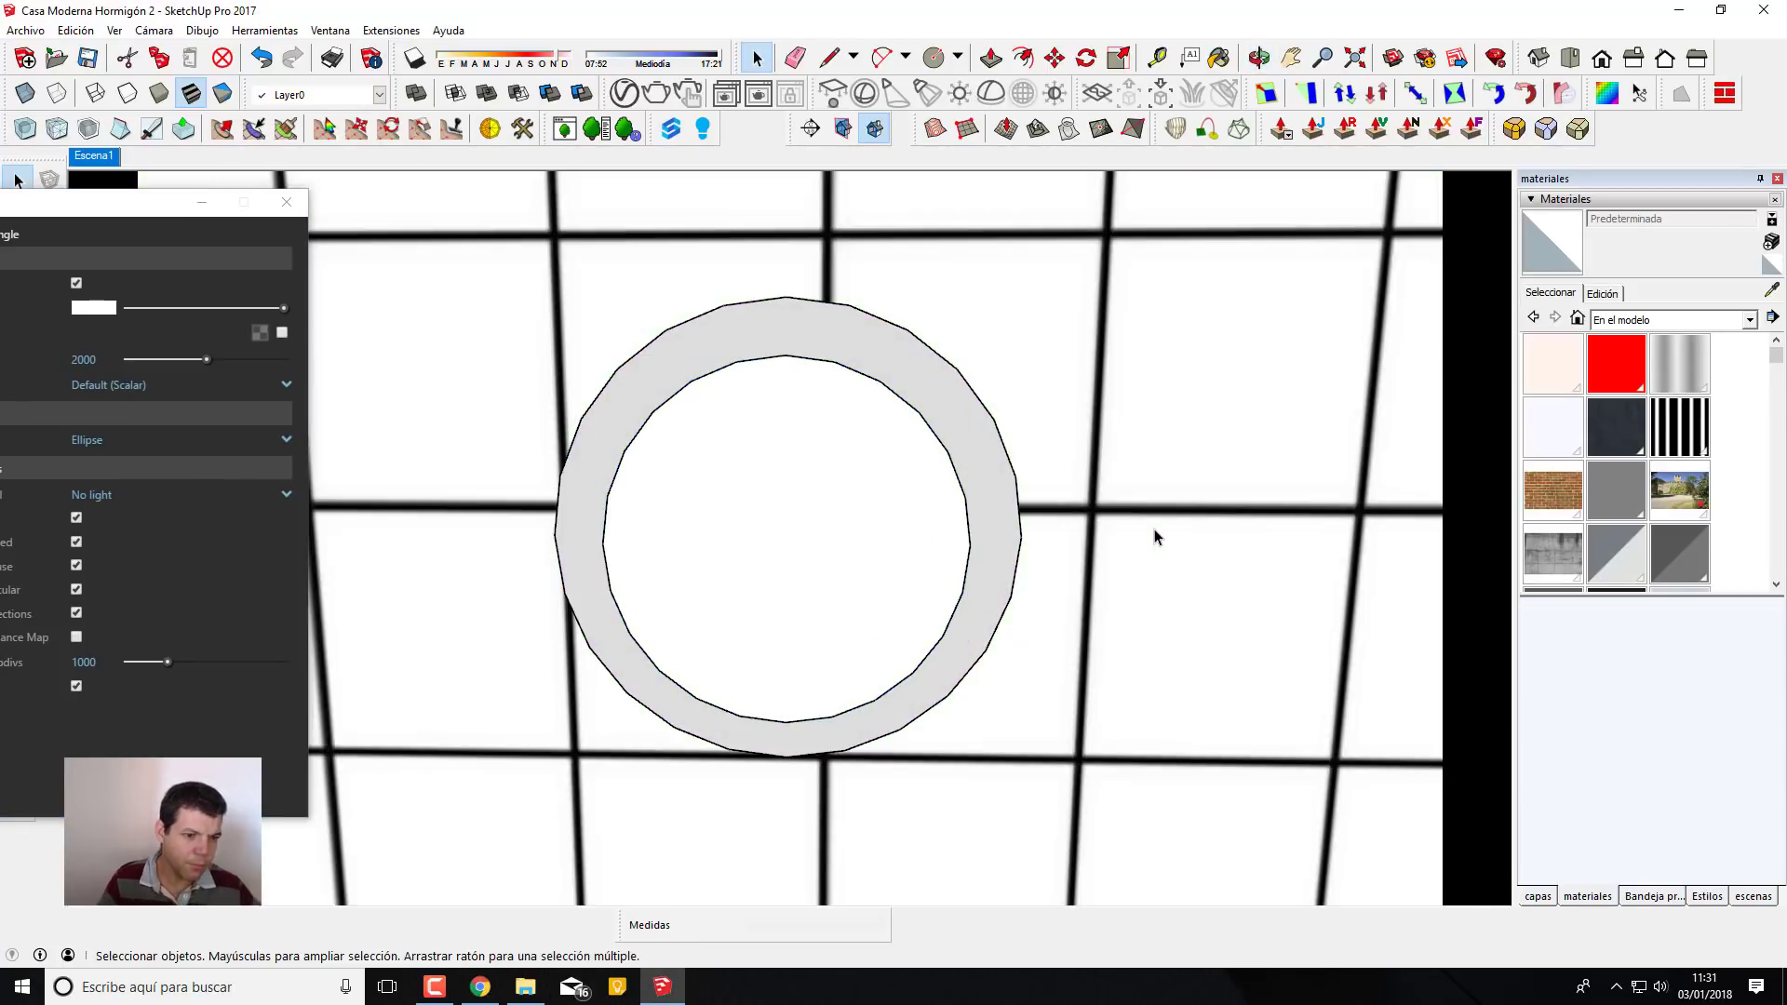
# Tilt and zoom out to inspect the ring lights along the pool wall and floor
pyautogui.moveTo(1136, 521)
pyautogui.mouseDown(button='middle')
pyautogui.moveTo(1029, 539)
pyautogui.moveTo(705, 393)
pyautogui.mouseUp(button='middle')
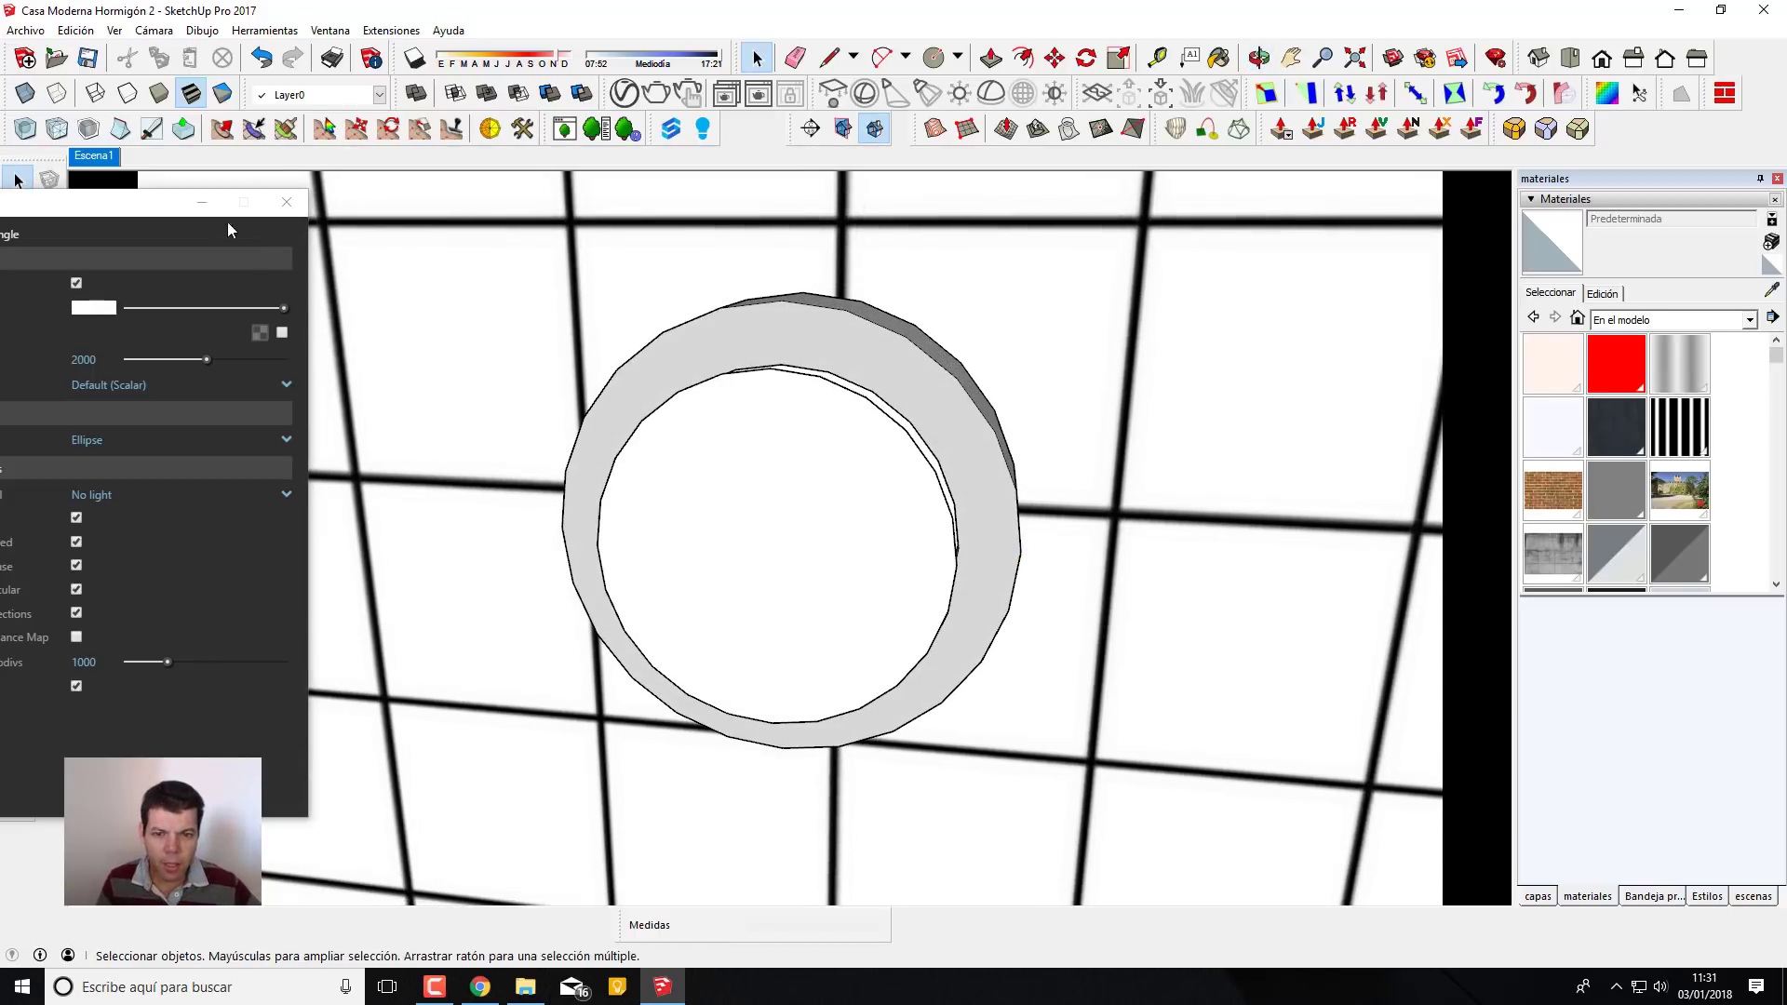
pyautogui.scroll(-3, 519, 351)
pyautogui.scroll(-1, 630, 401)
pyautogui.scroll(-3, 638, 415)
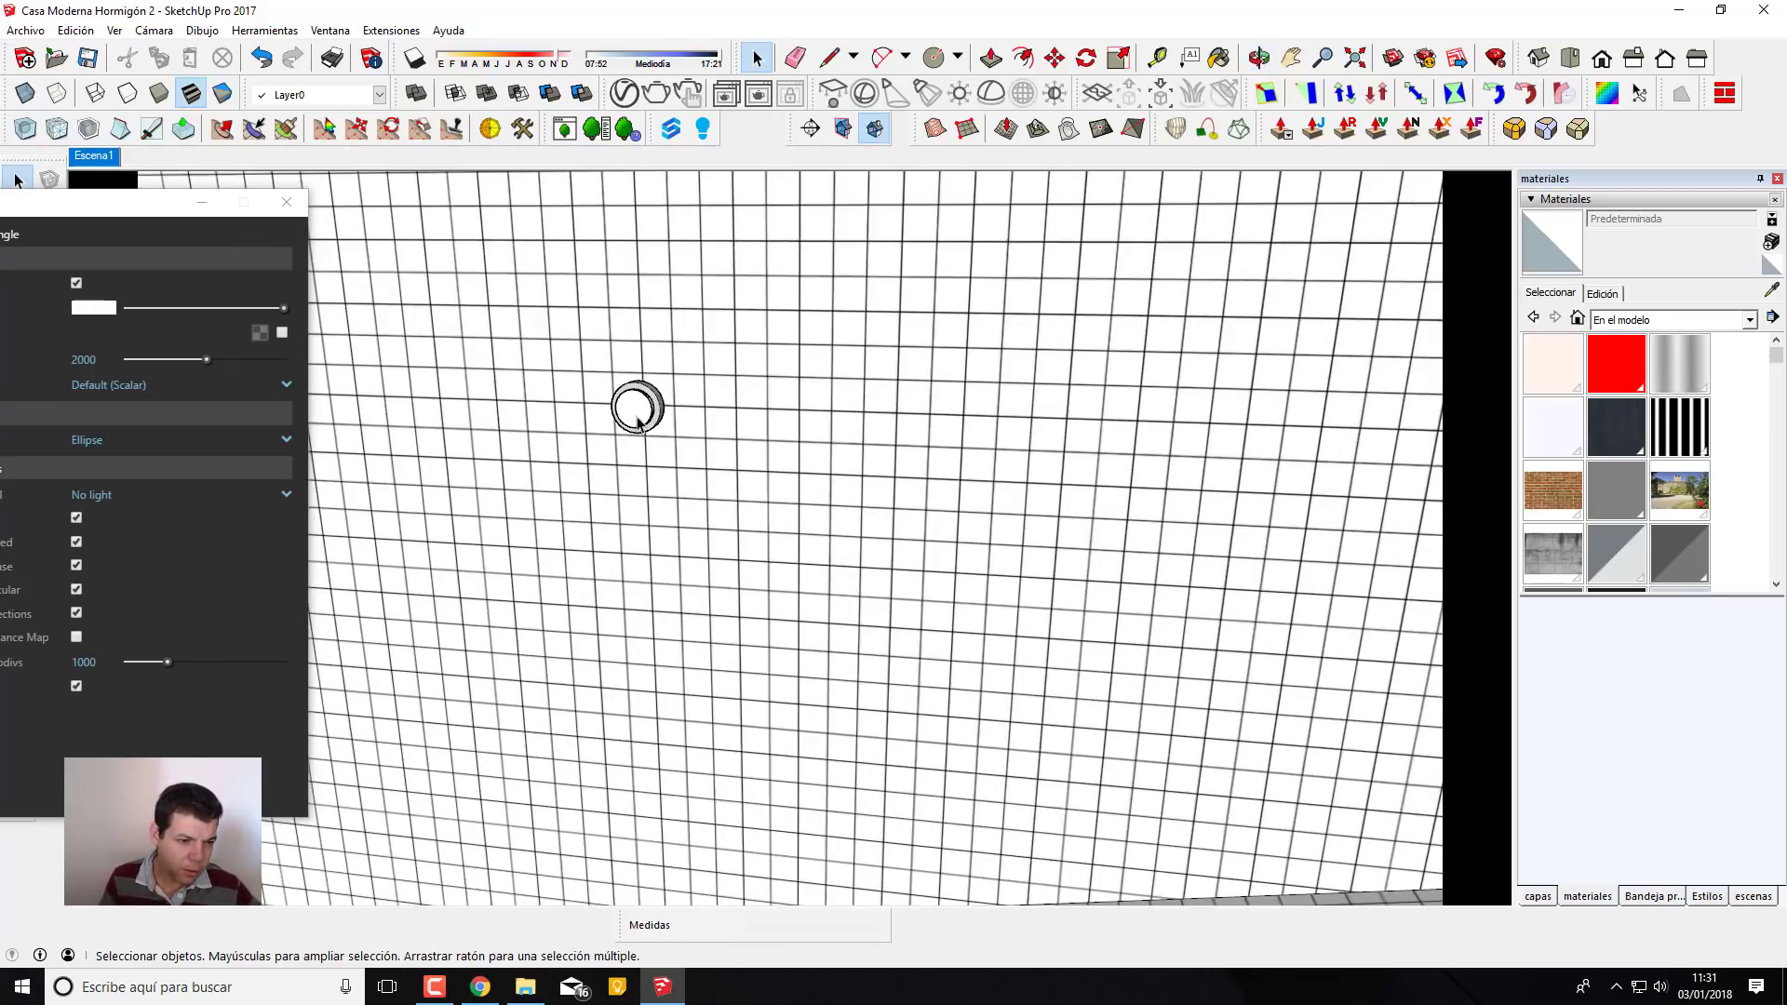
pyautogui.scroll(-3, 638, 415)
pyautogui.scroll(-2, 639, 415)
pyautogui.moveTo(1068, 426)
pyautogui.mouseDown(button='middle')
pyautogui.moveTo(988, 445)
pyautogui.moveTo(611, 332)
pyautogui.mouseUp(button='middle')
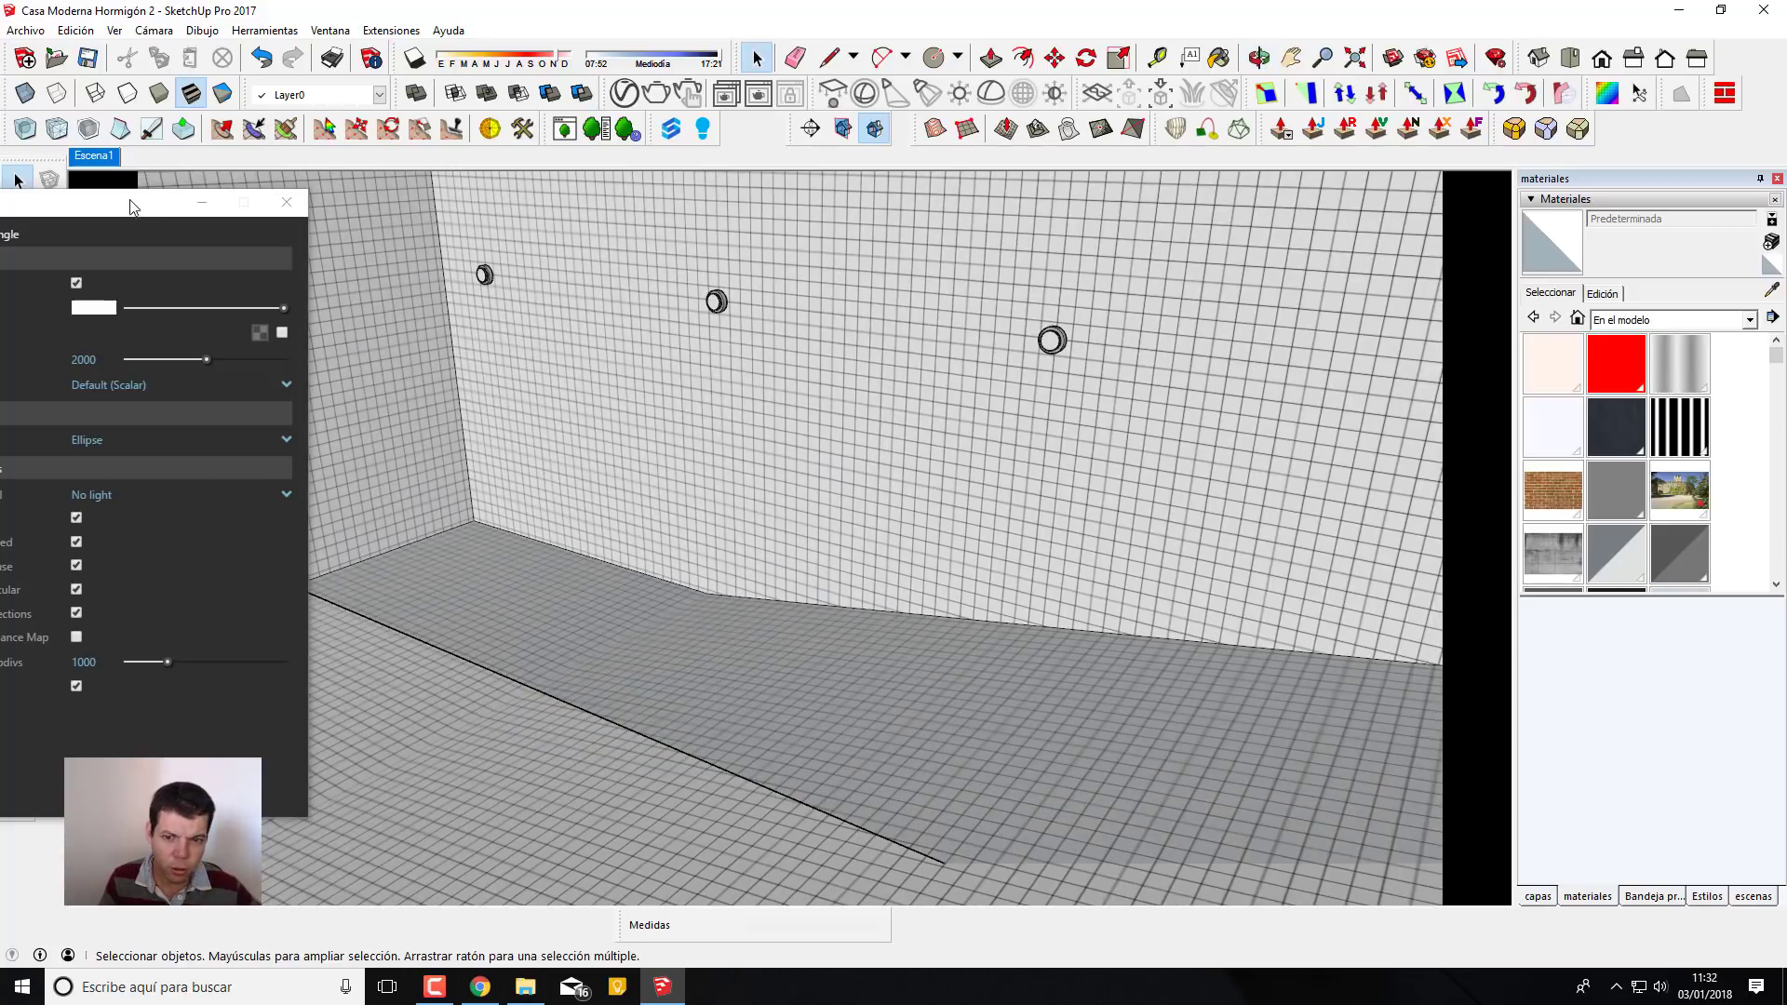
# Return to the Escena1 scene view with the Asset Editor moved aside
pyautogui.moveTo(133, 207); pyautogui.dragTo(317, 547)
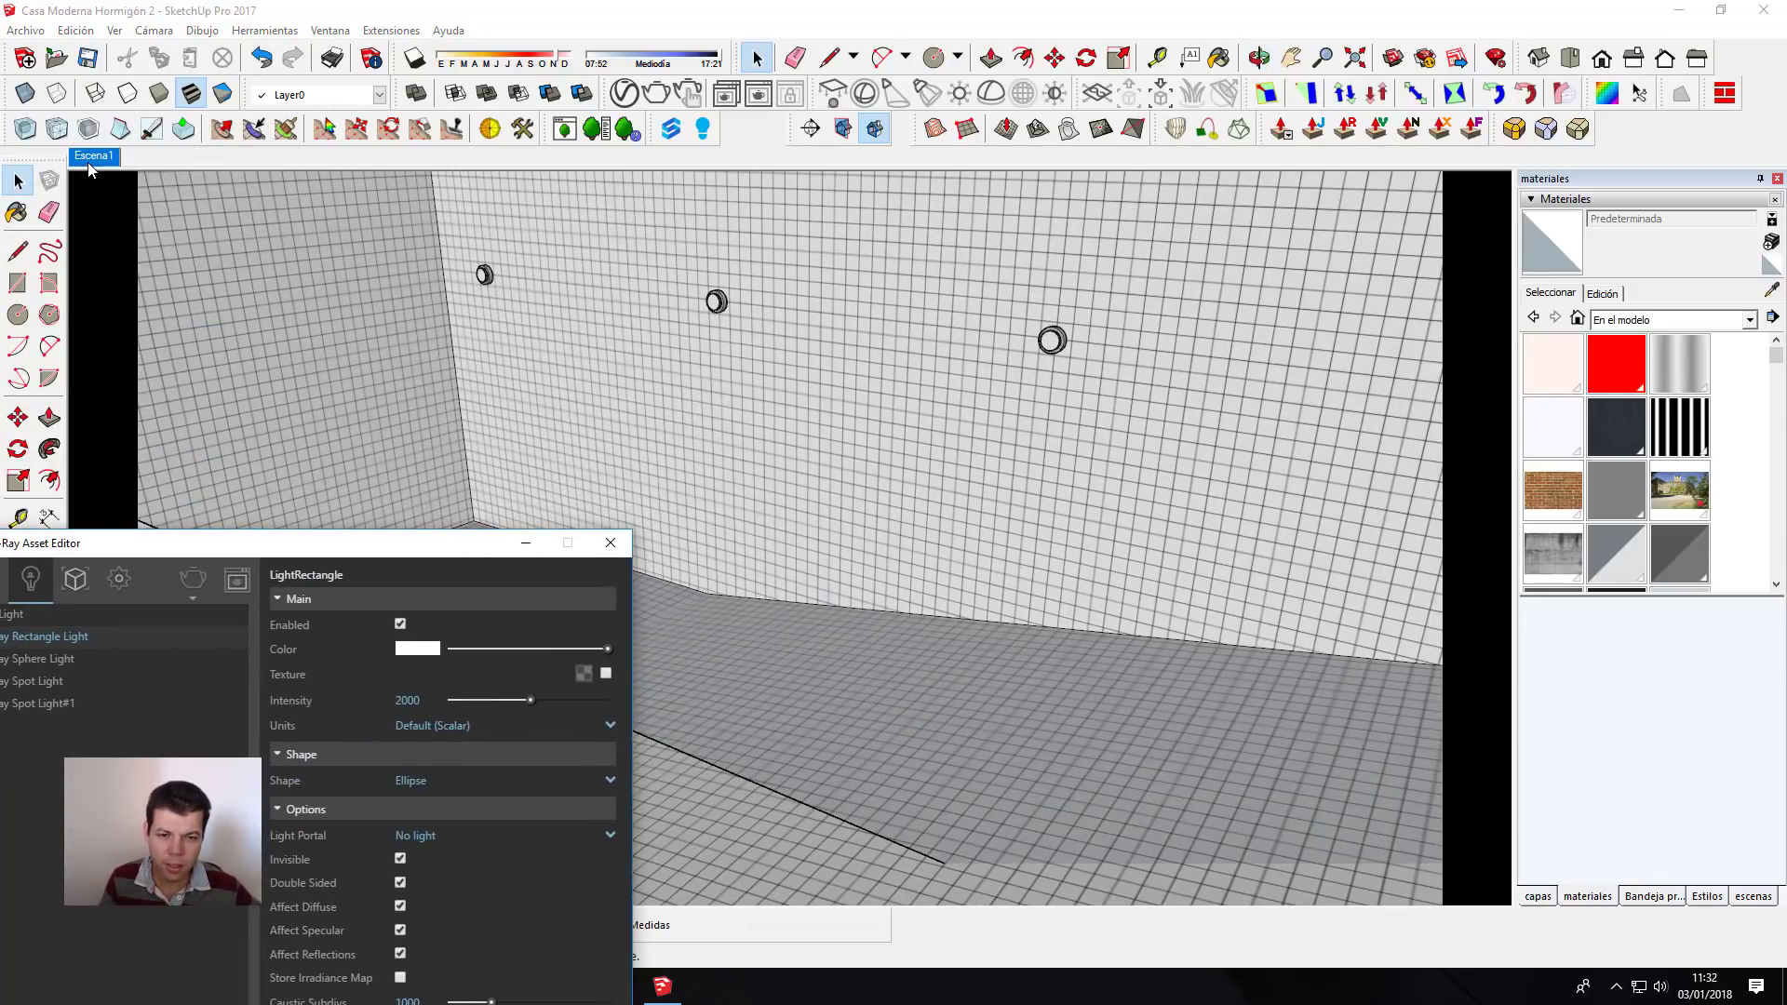
pyautogui.click(90, 158)
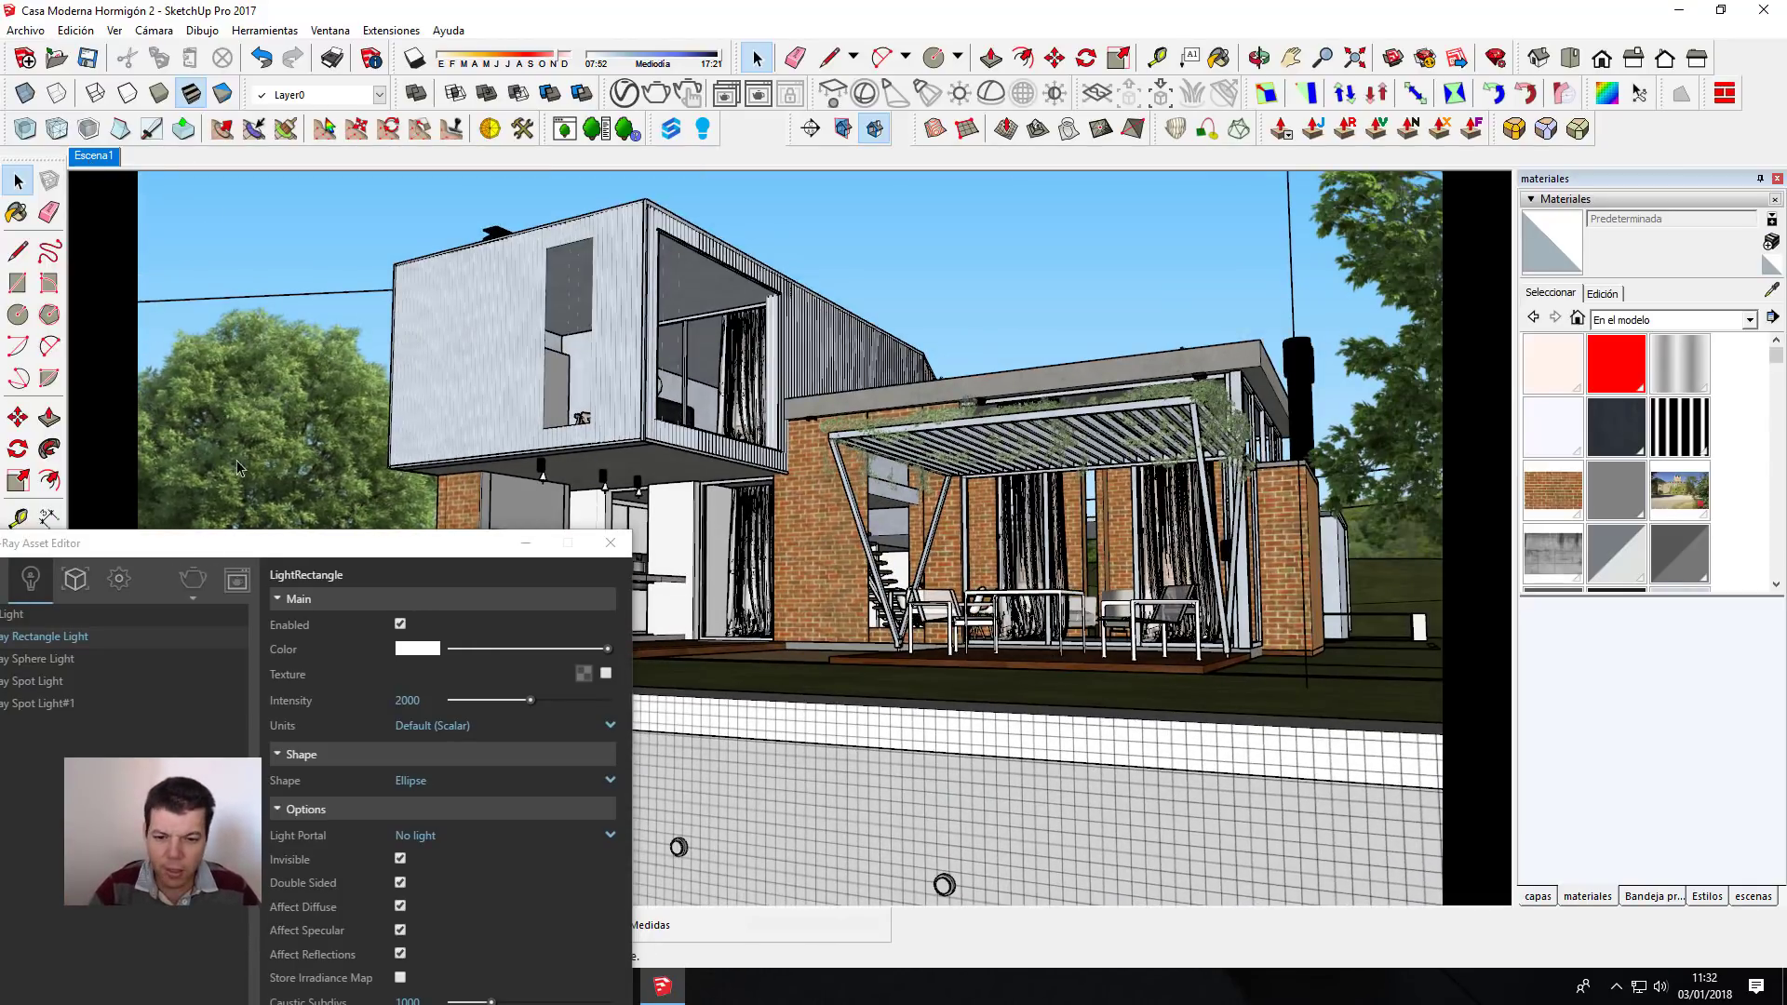
pyautogui.moveTo(577, 542)
pyautogui.mouseDown()
pyautogui.moveTo(18, 337)
pyautogui.moveTo(430, 218)
pyautogui.mouseUp()
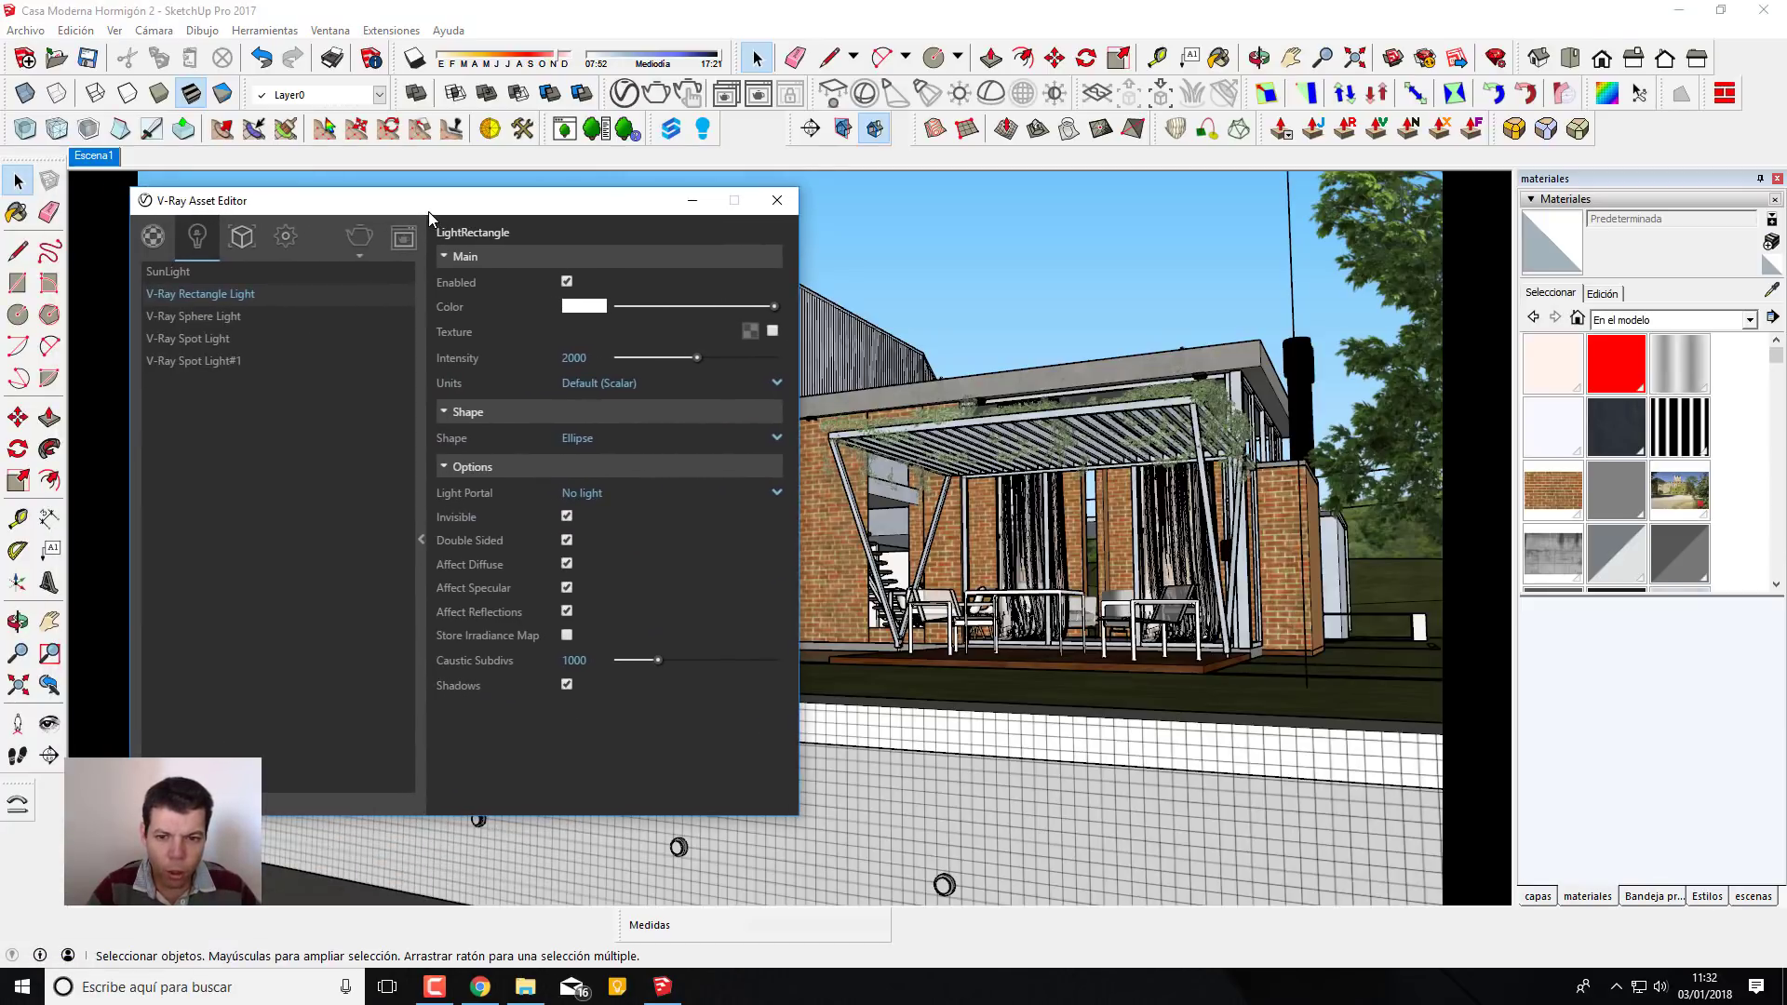
# Show the SunLight settings and update the Escena1 scene to the current view
pyautogui.click(237, 272)
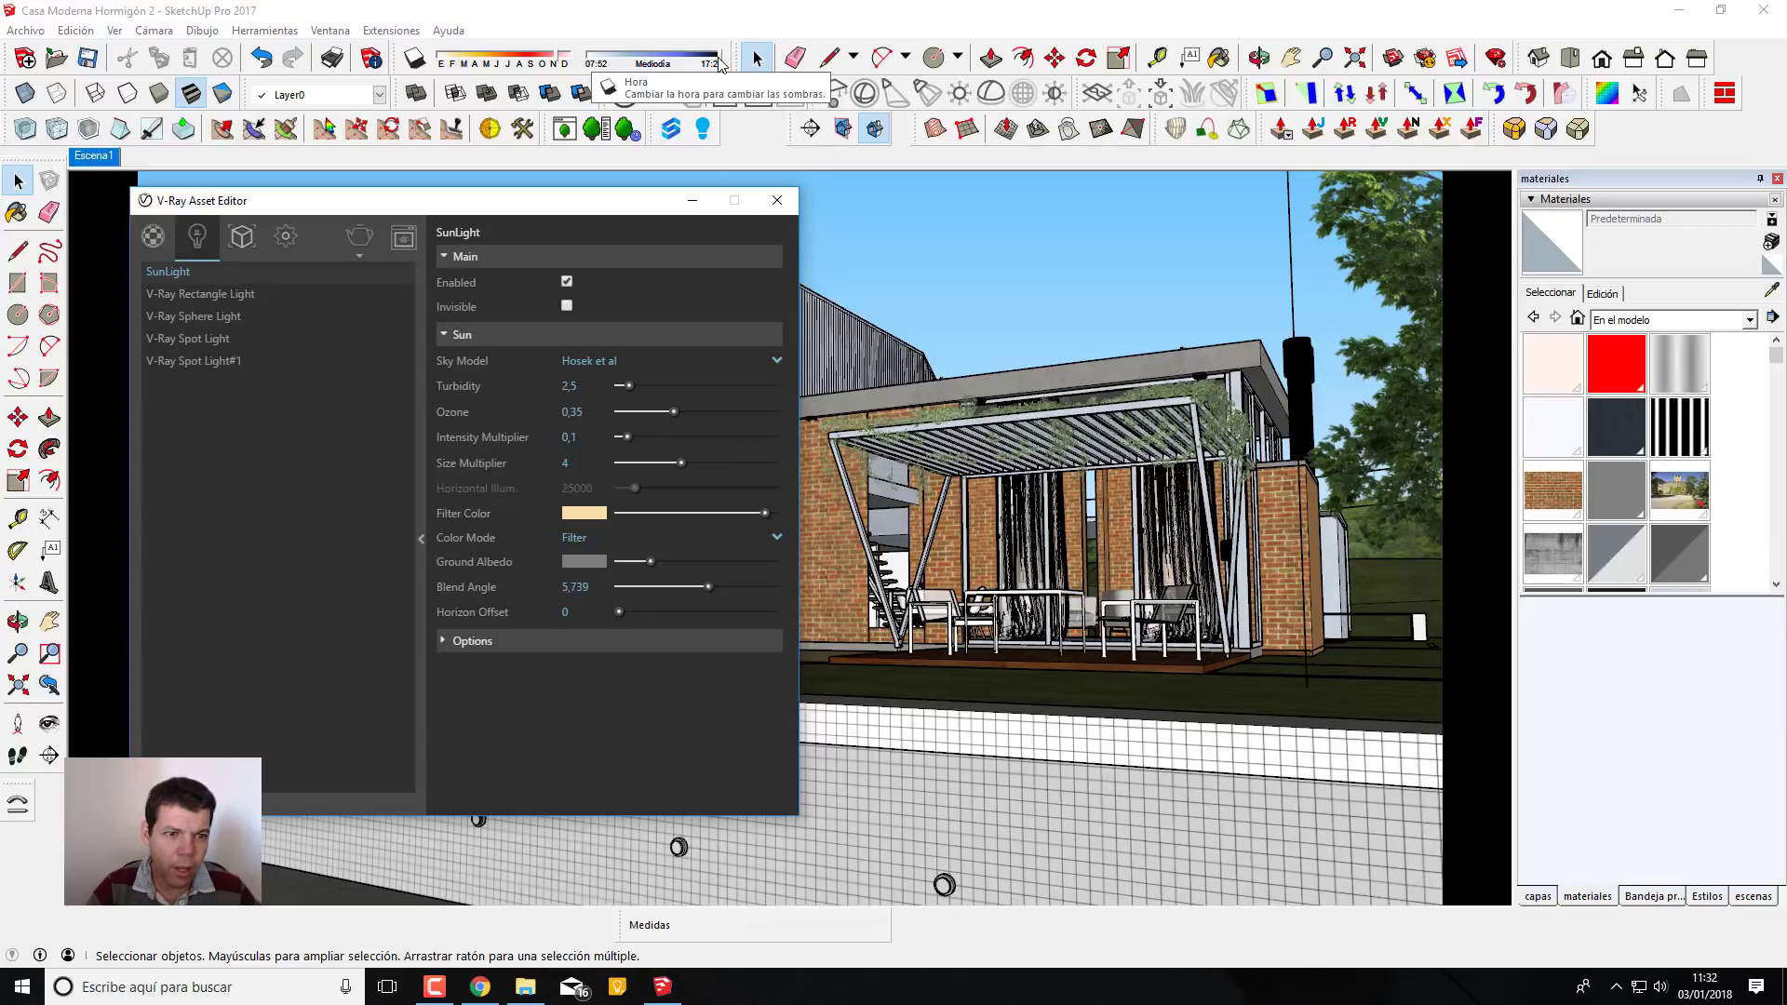
pyautogui.click(718, 64)
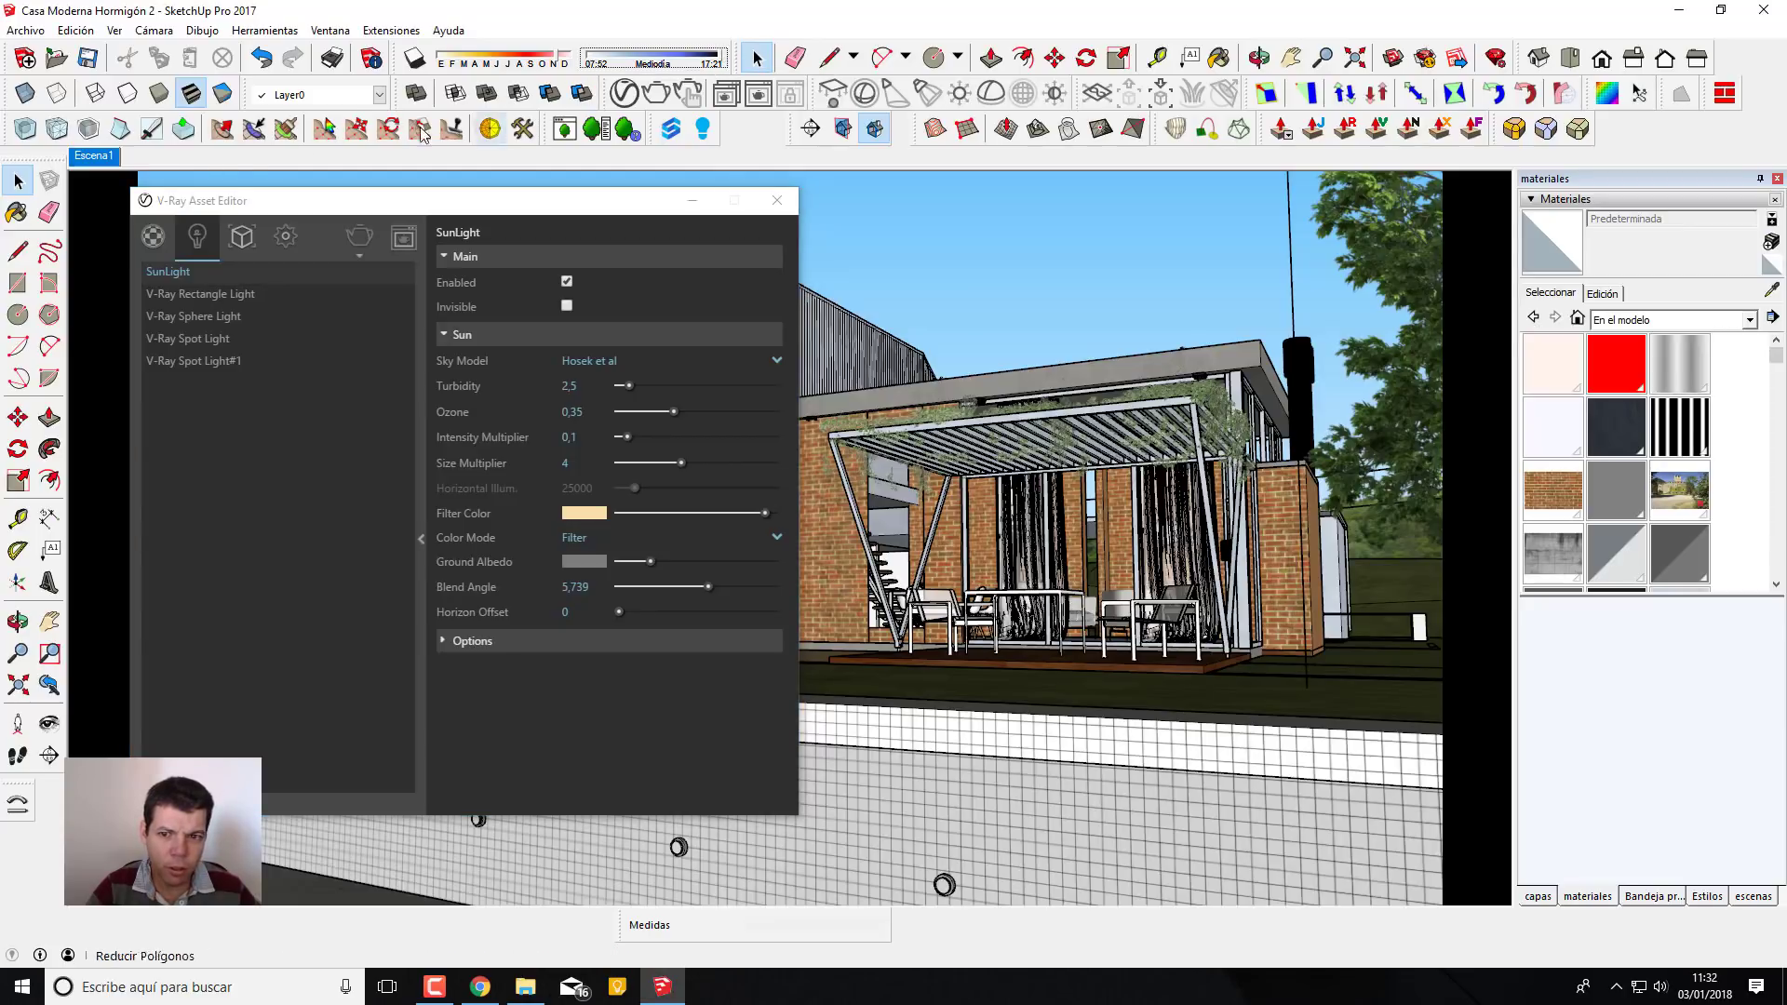
pyautogui.rightClick(95, 156)
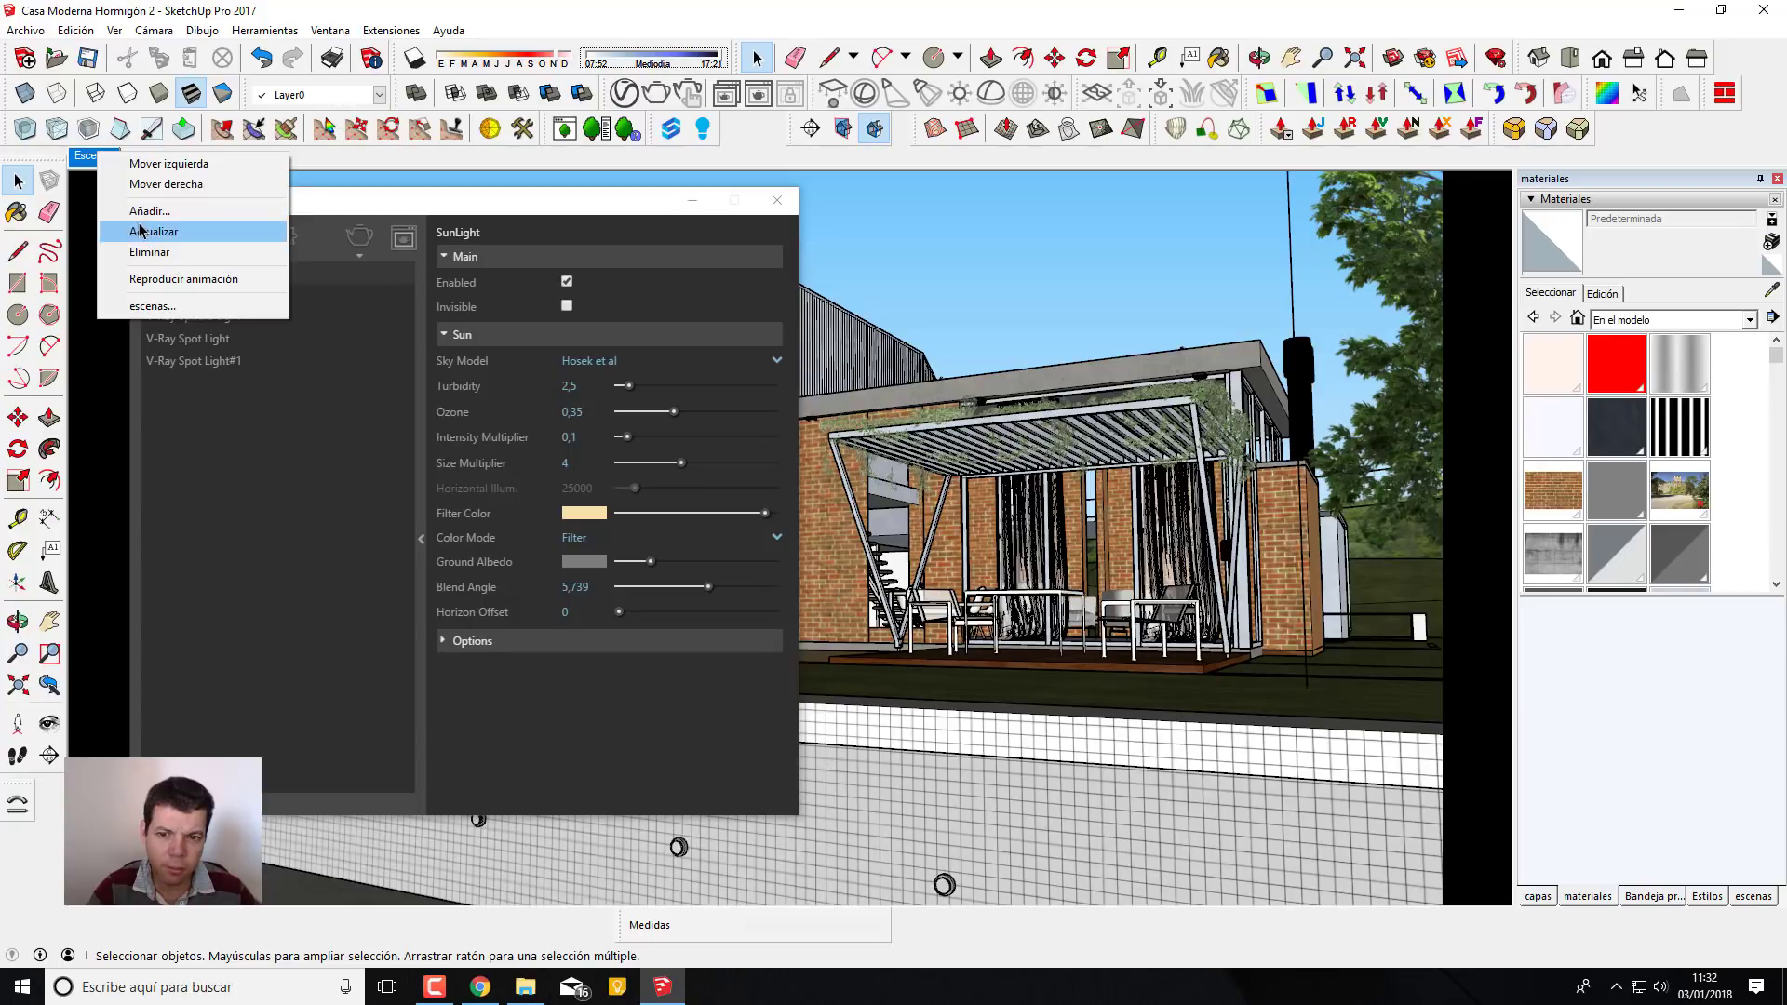
pyautogui.click(139, 231)
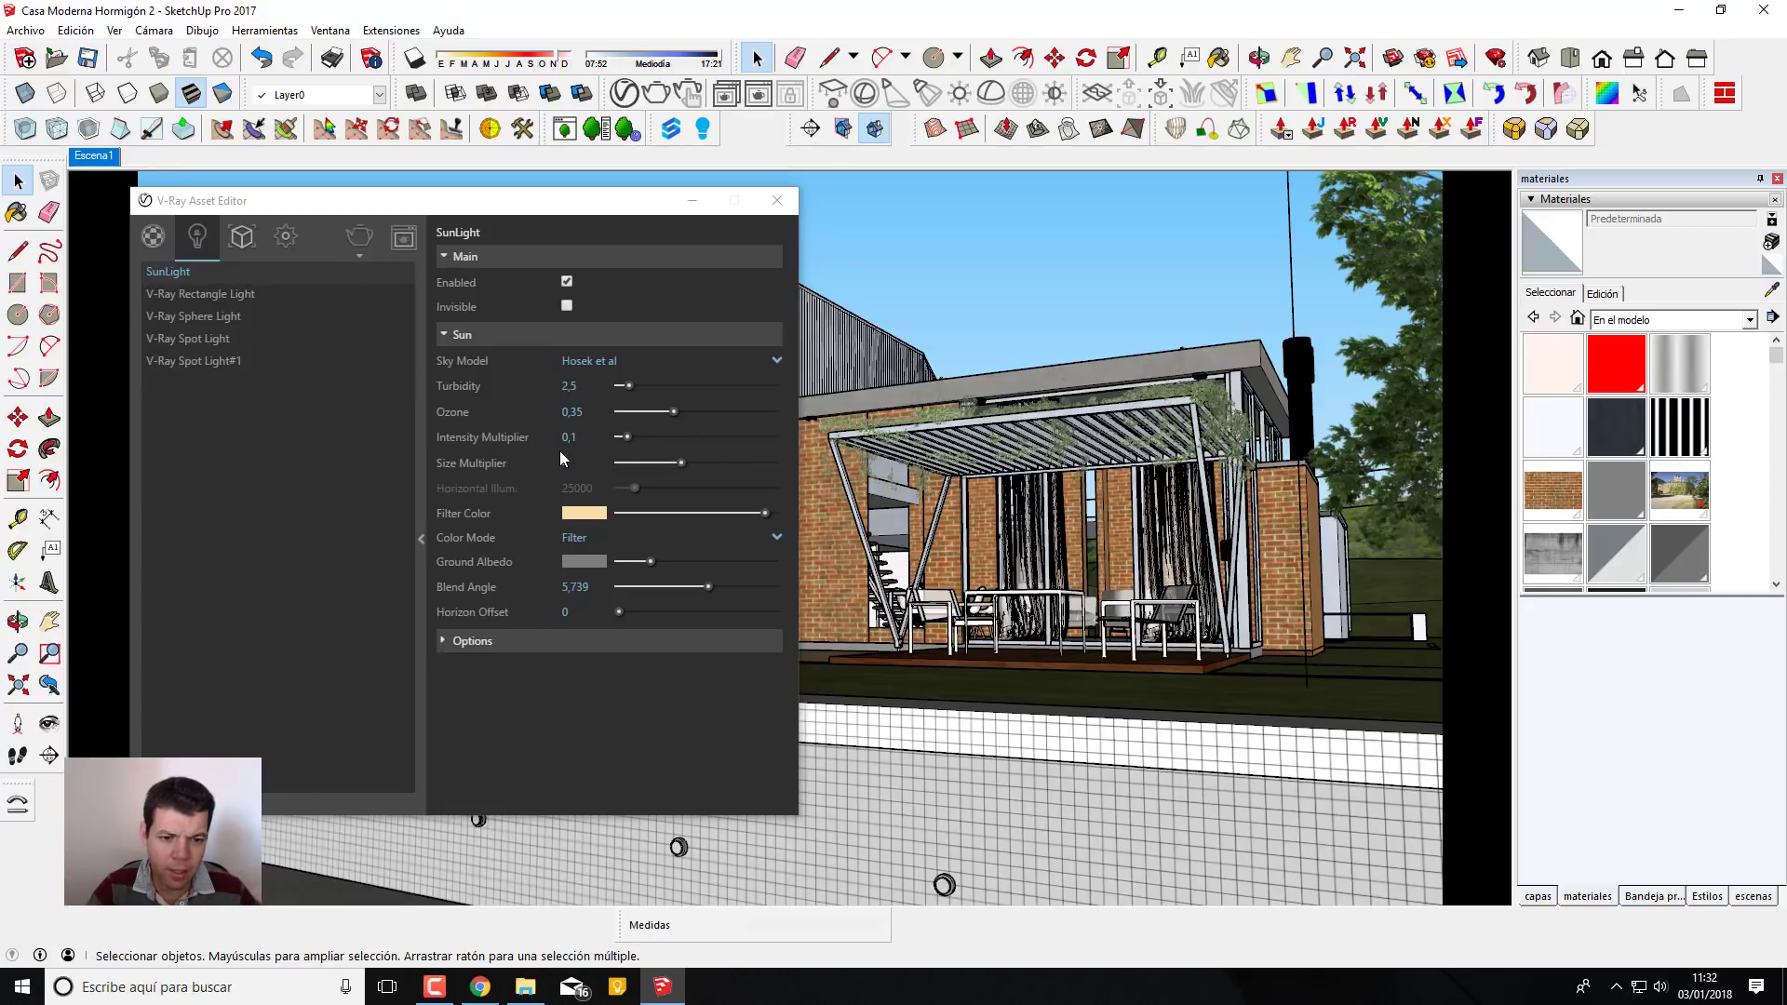
# Show V-Ray render settings at 1920×1080 with the Environment rollout (background intensity 0.2) open
pyautogui.click(286, 238)
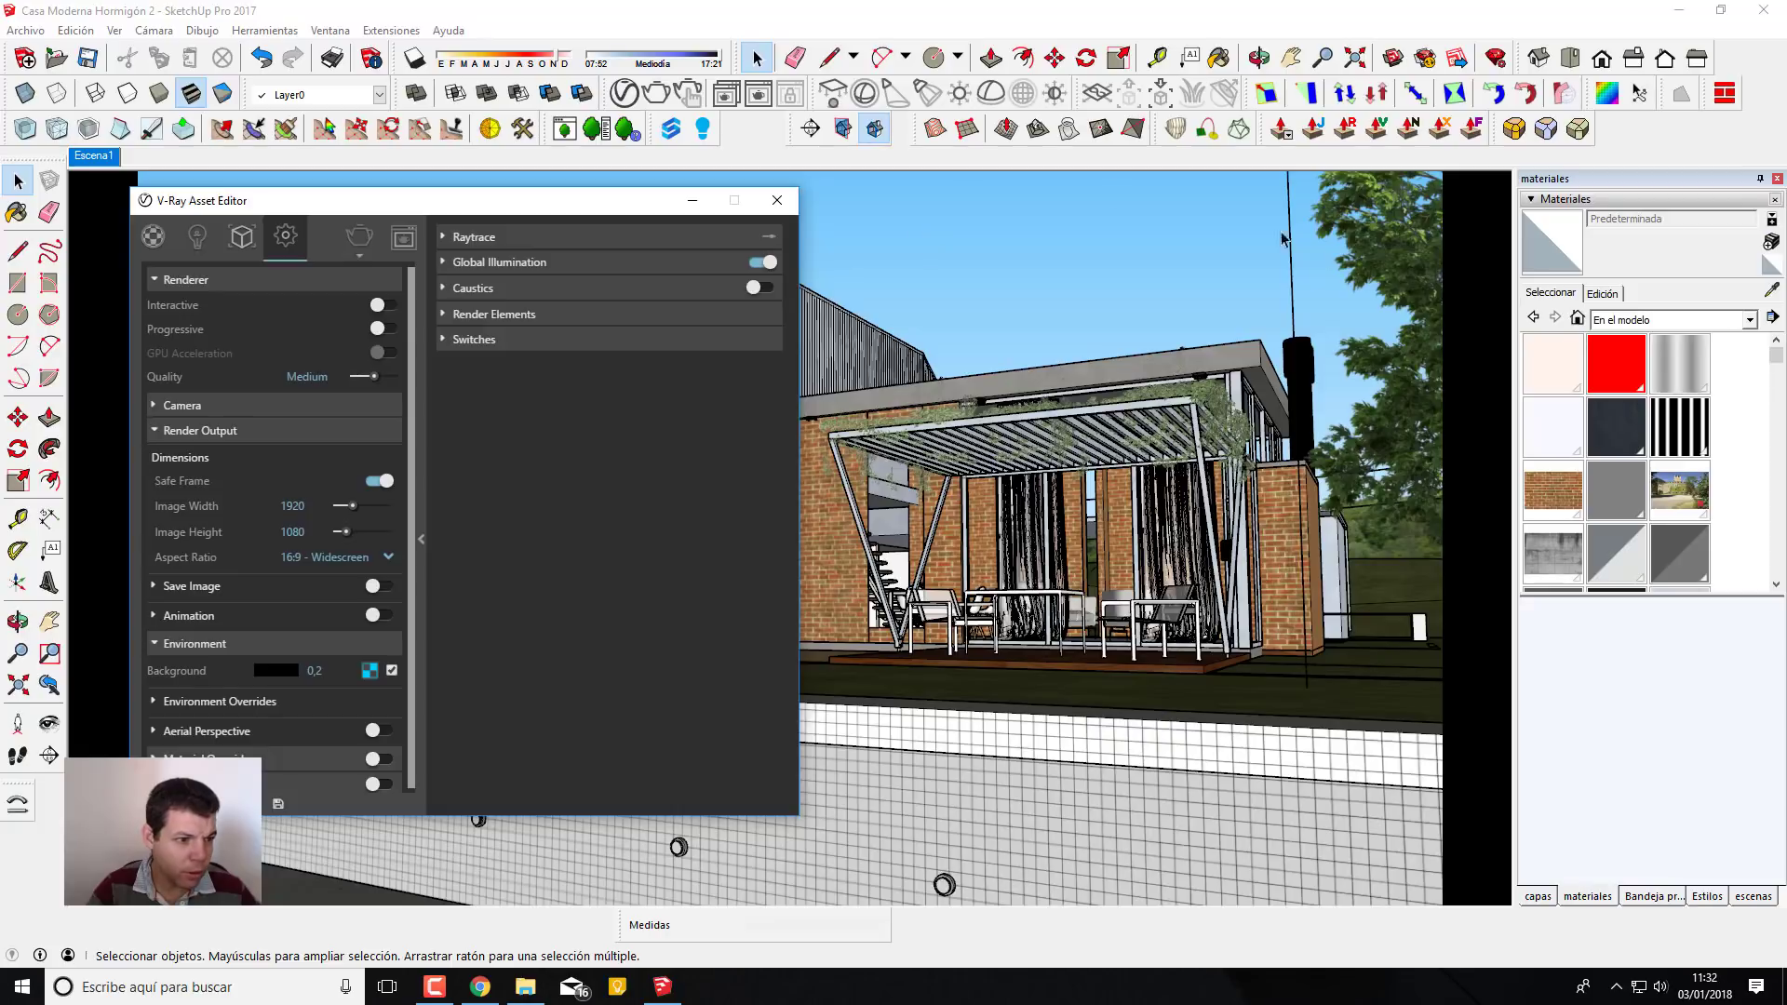
pyautogui.moveTo(564, 203); pyautogui.dragTo(641, 137)
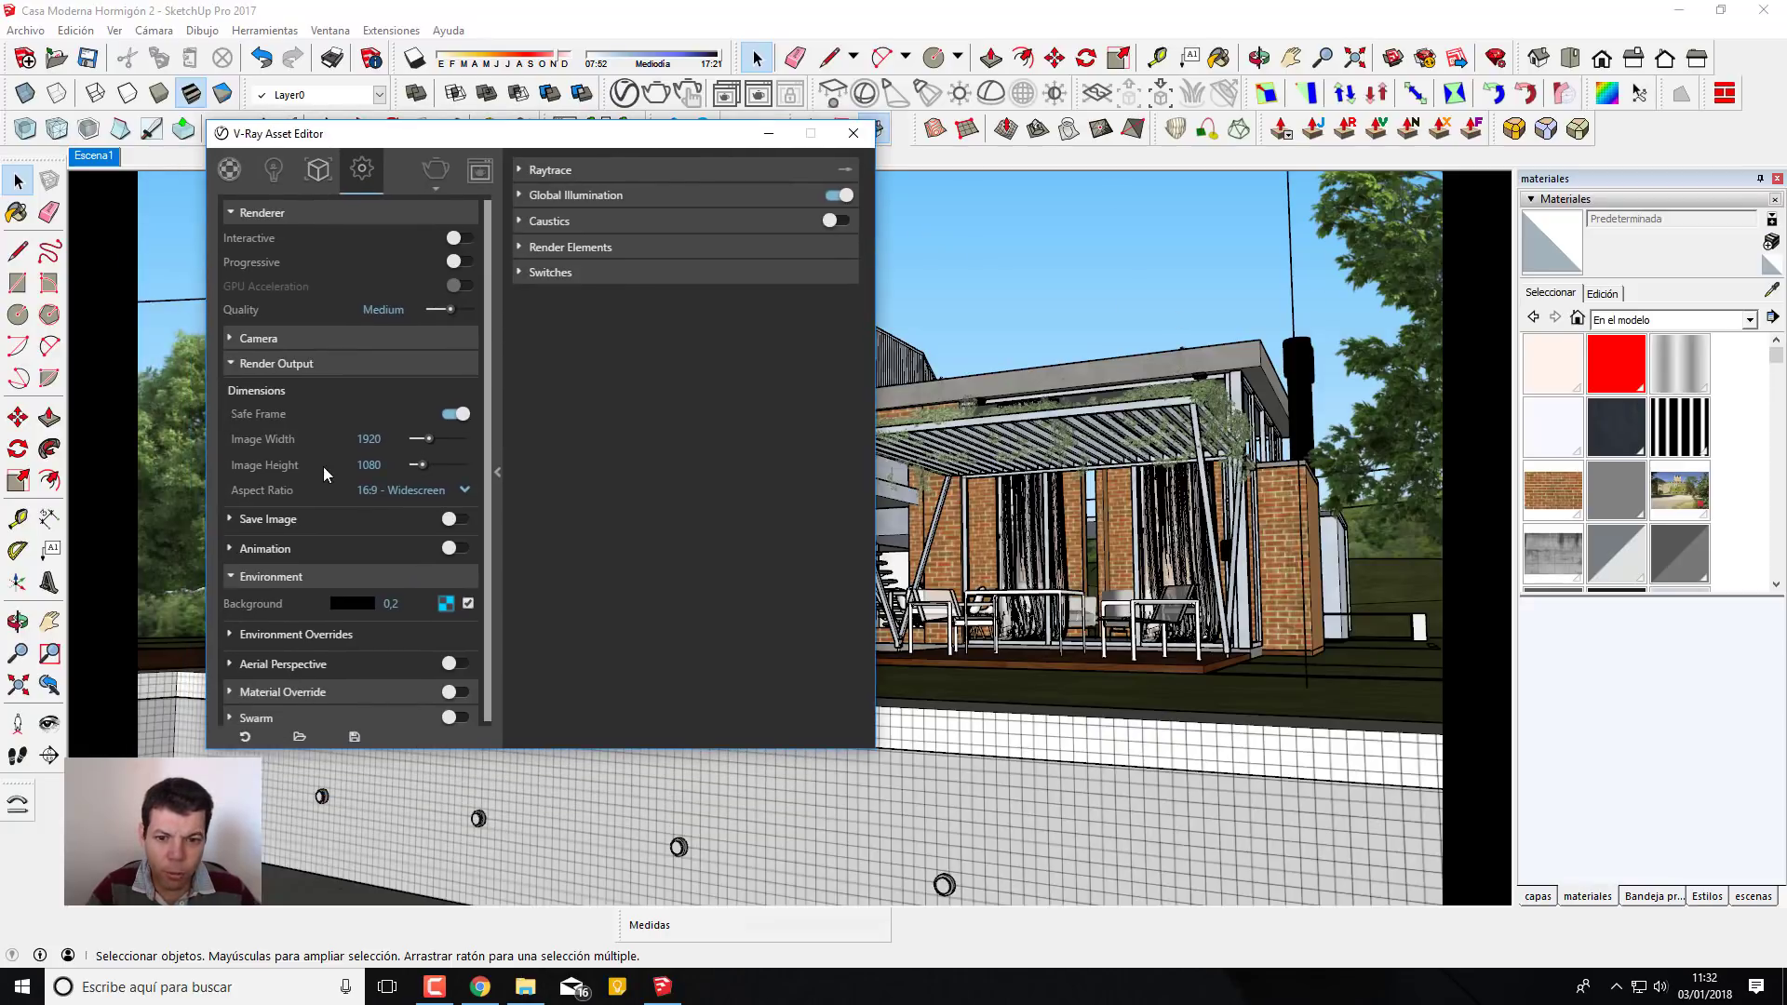
pyautogui.click(233, 366)
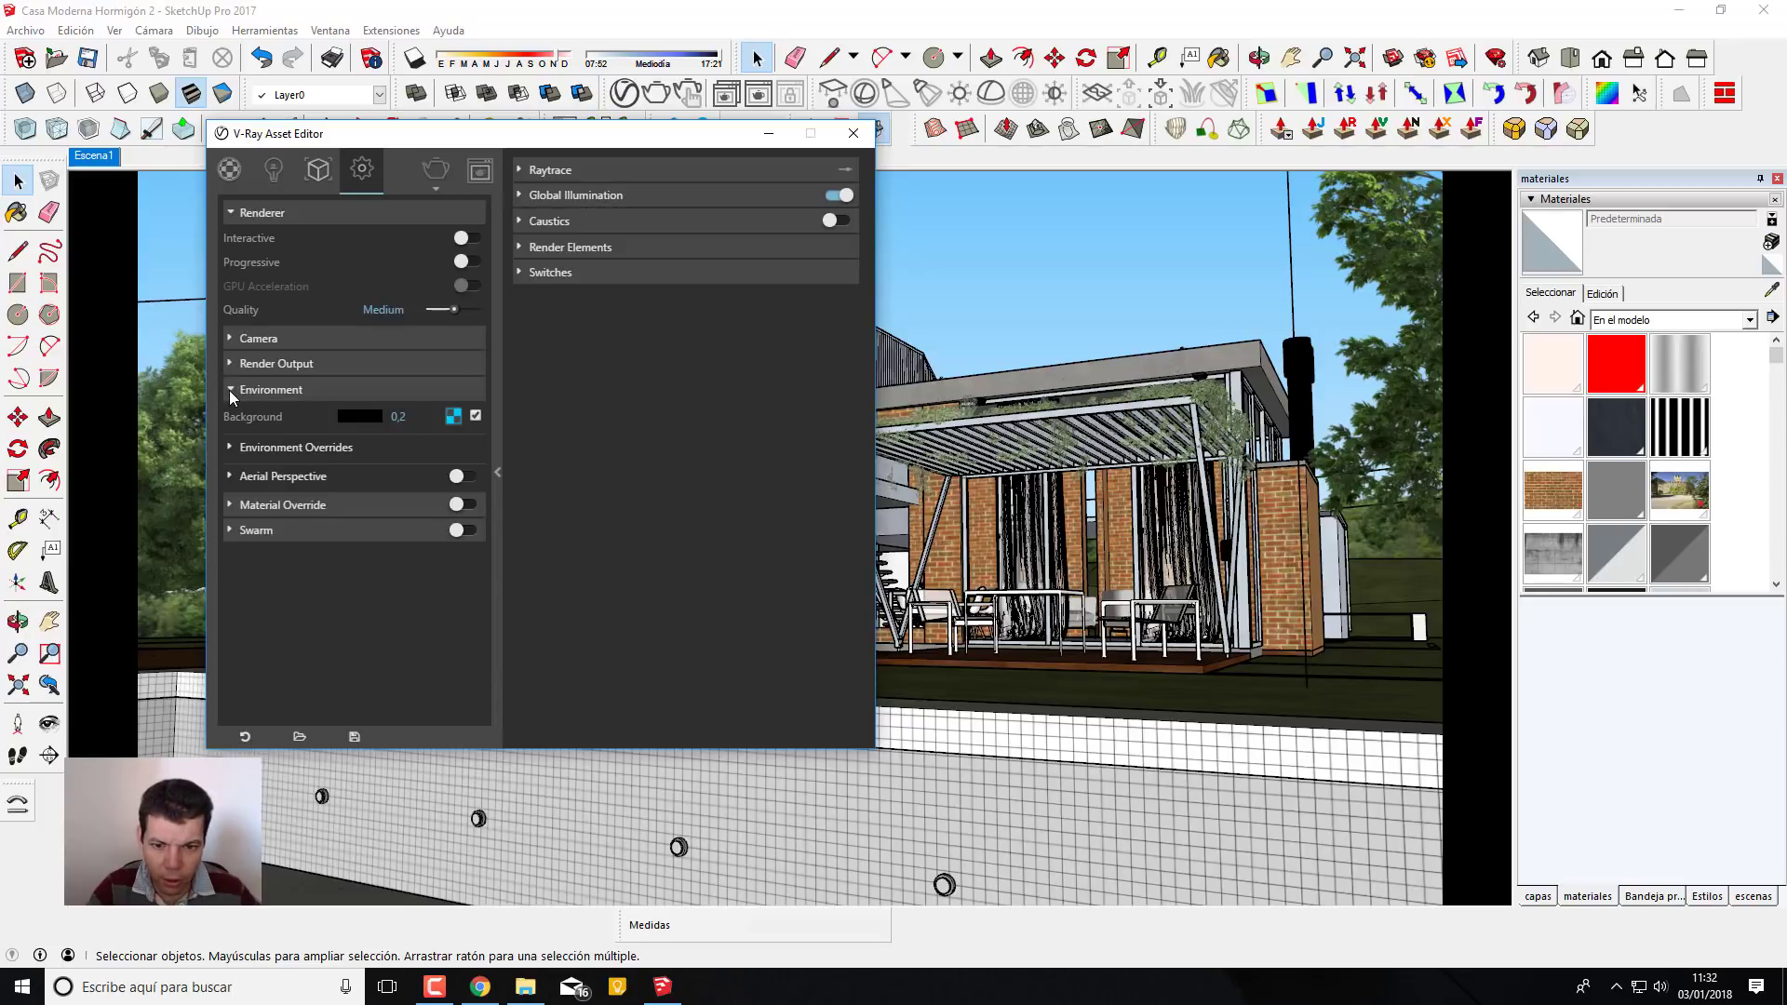
pyautogui.click(293, 393)
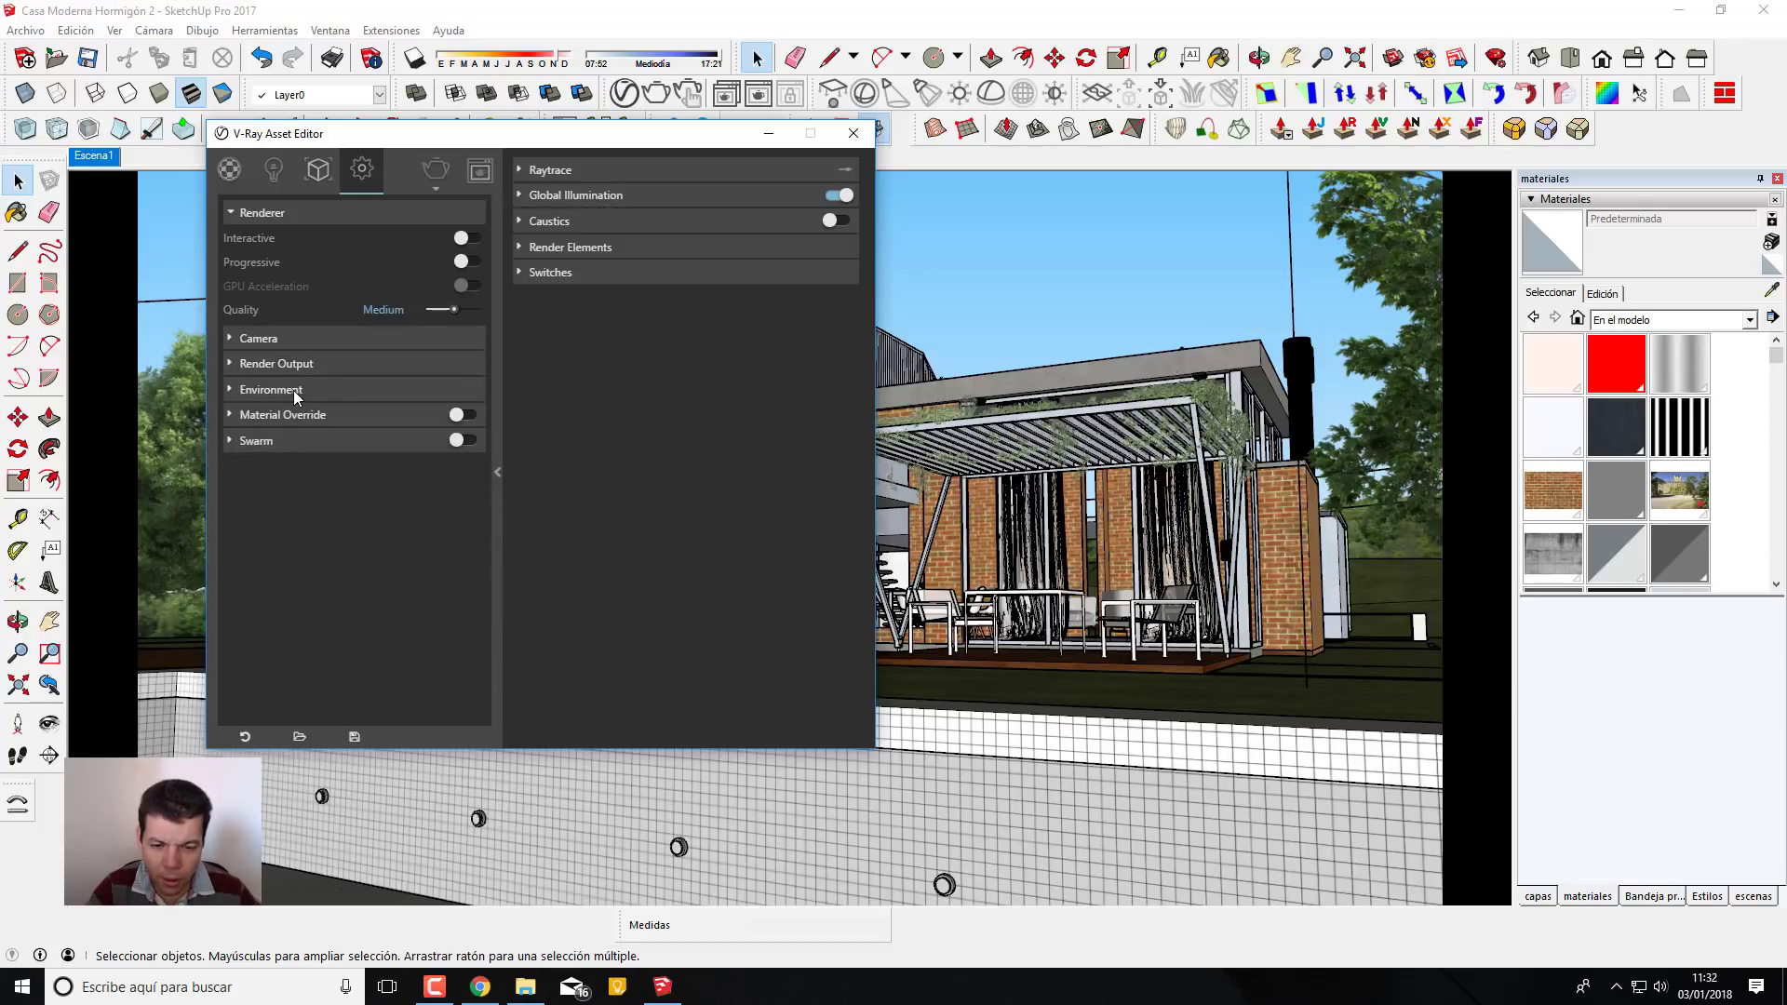
pyautogui.click(295, 394)
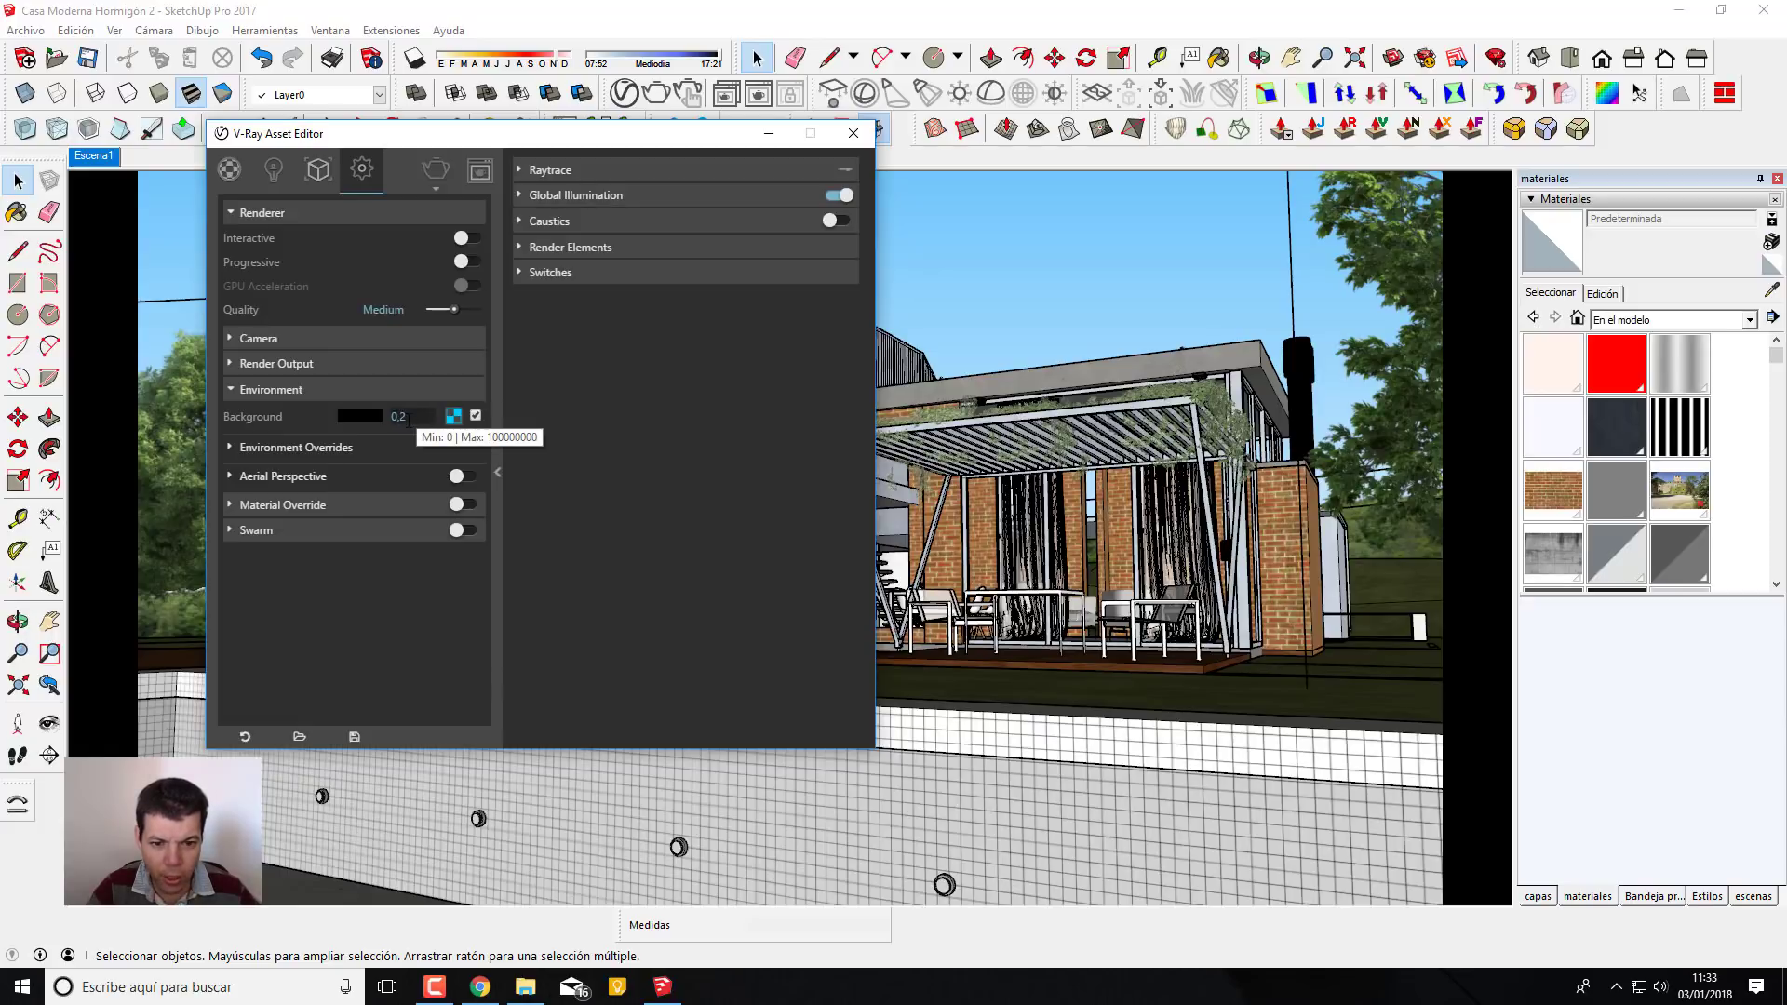
# Set the GI (Skylight) environment override colour to RGB 254, 251, 218
pyautogui.click(231, 447)
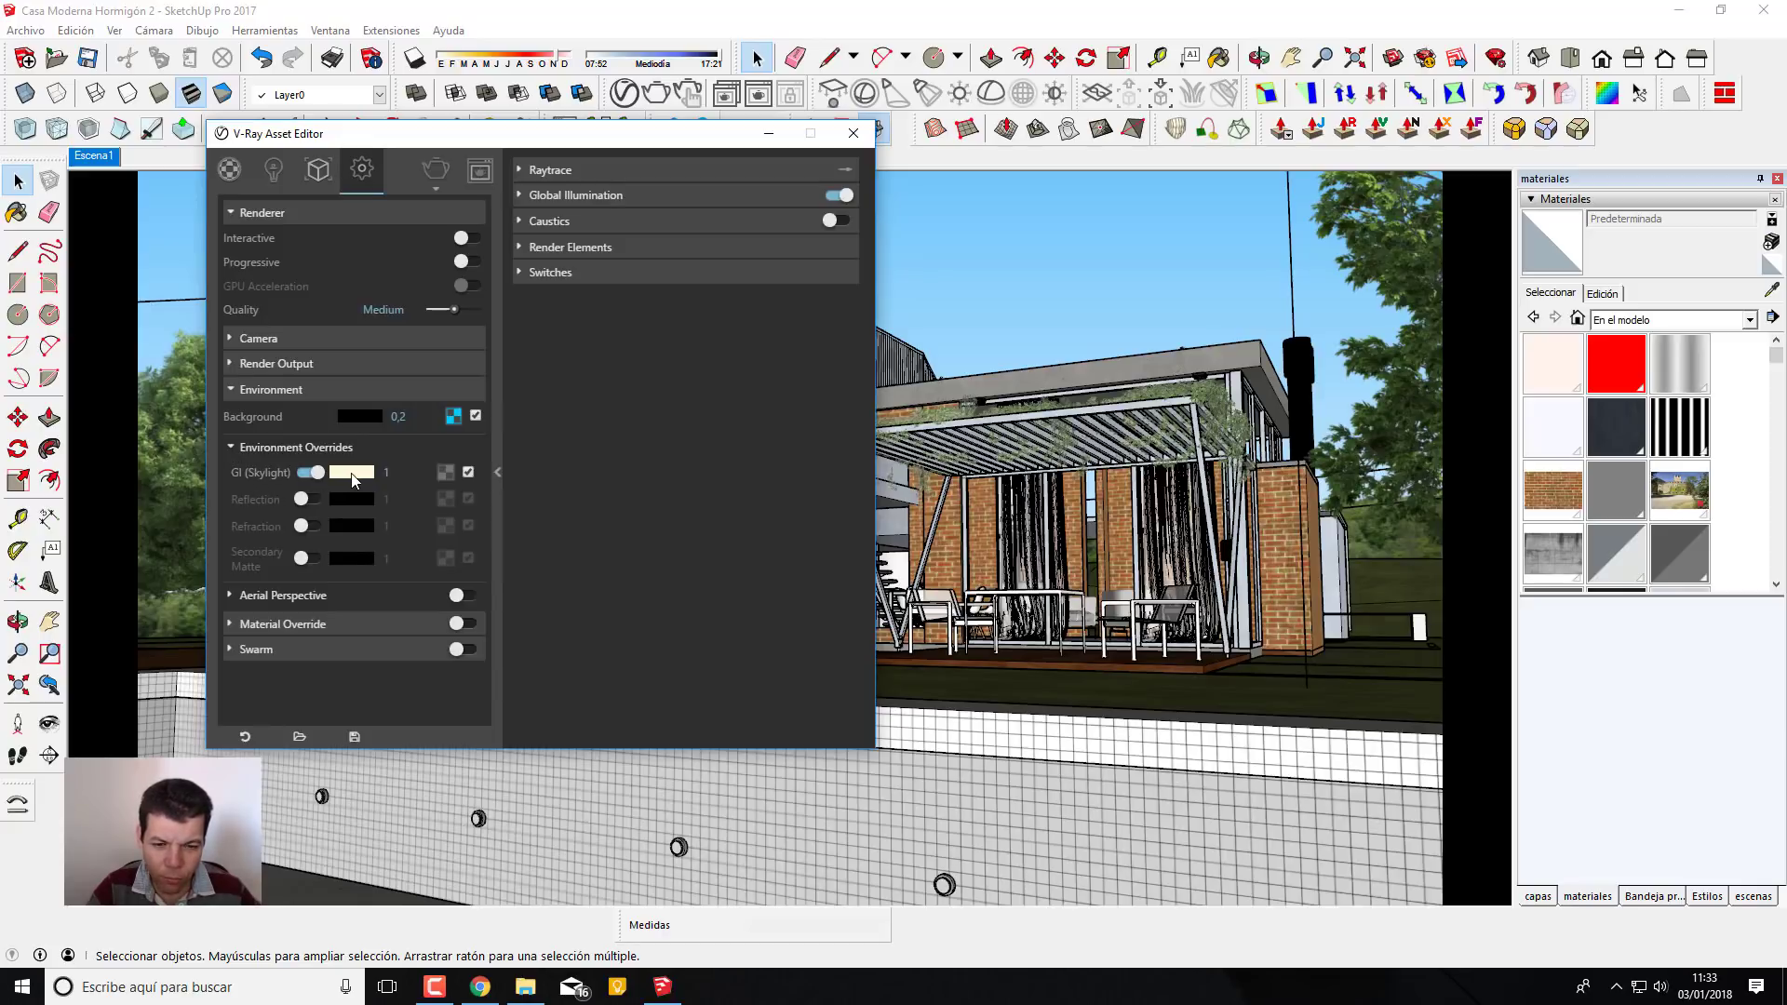
pyautogui.click(352, 475)
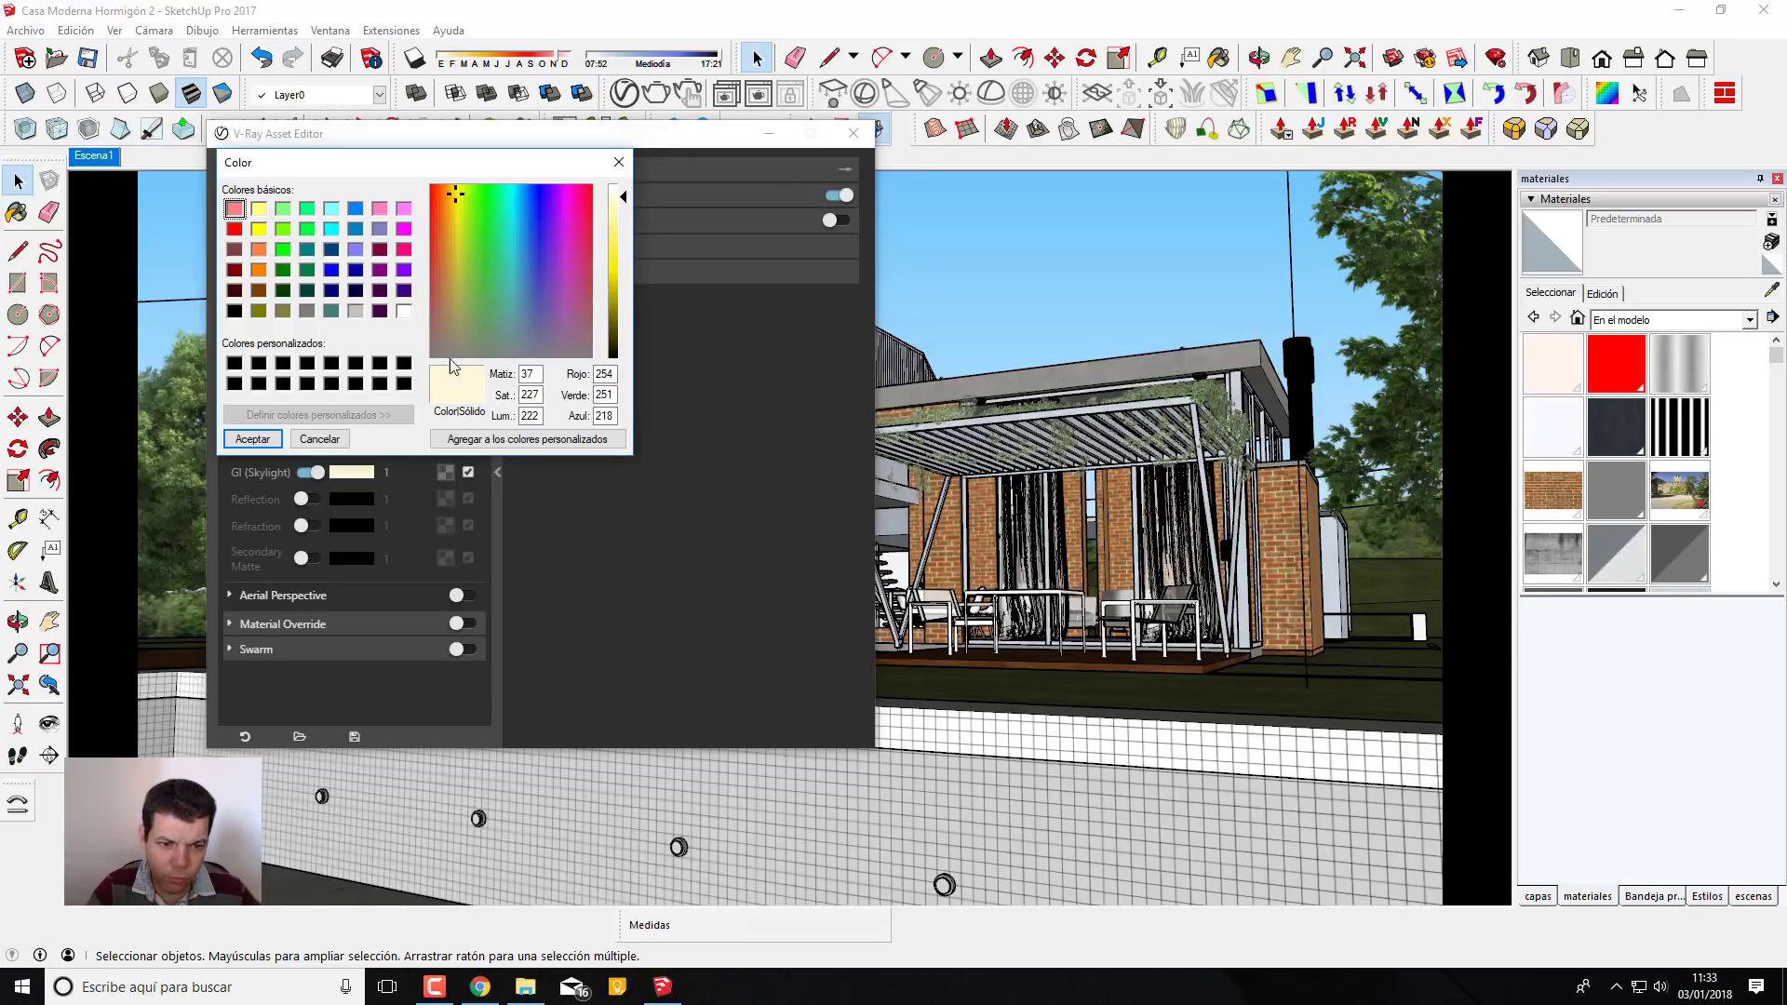
pyautogui.click(252, 439)
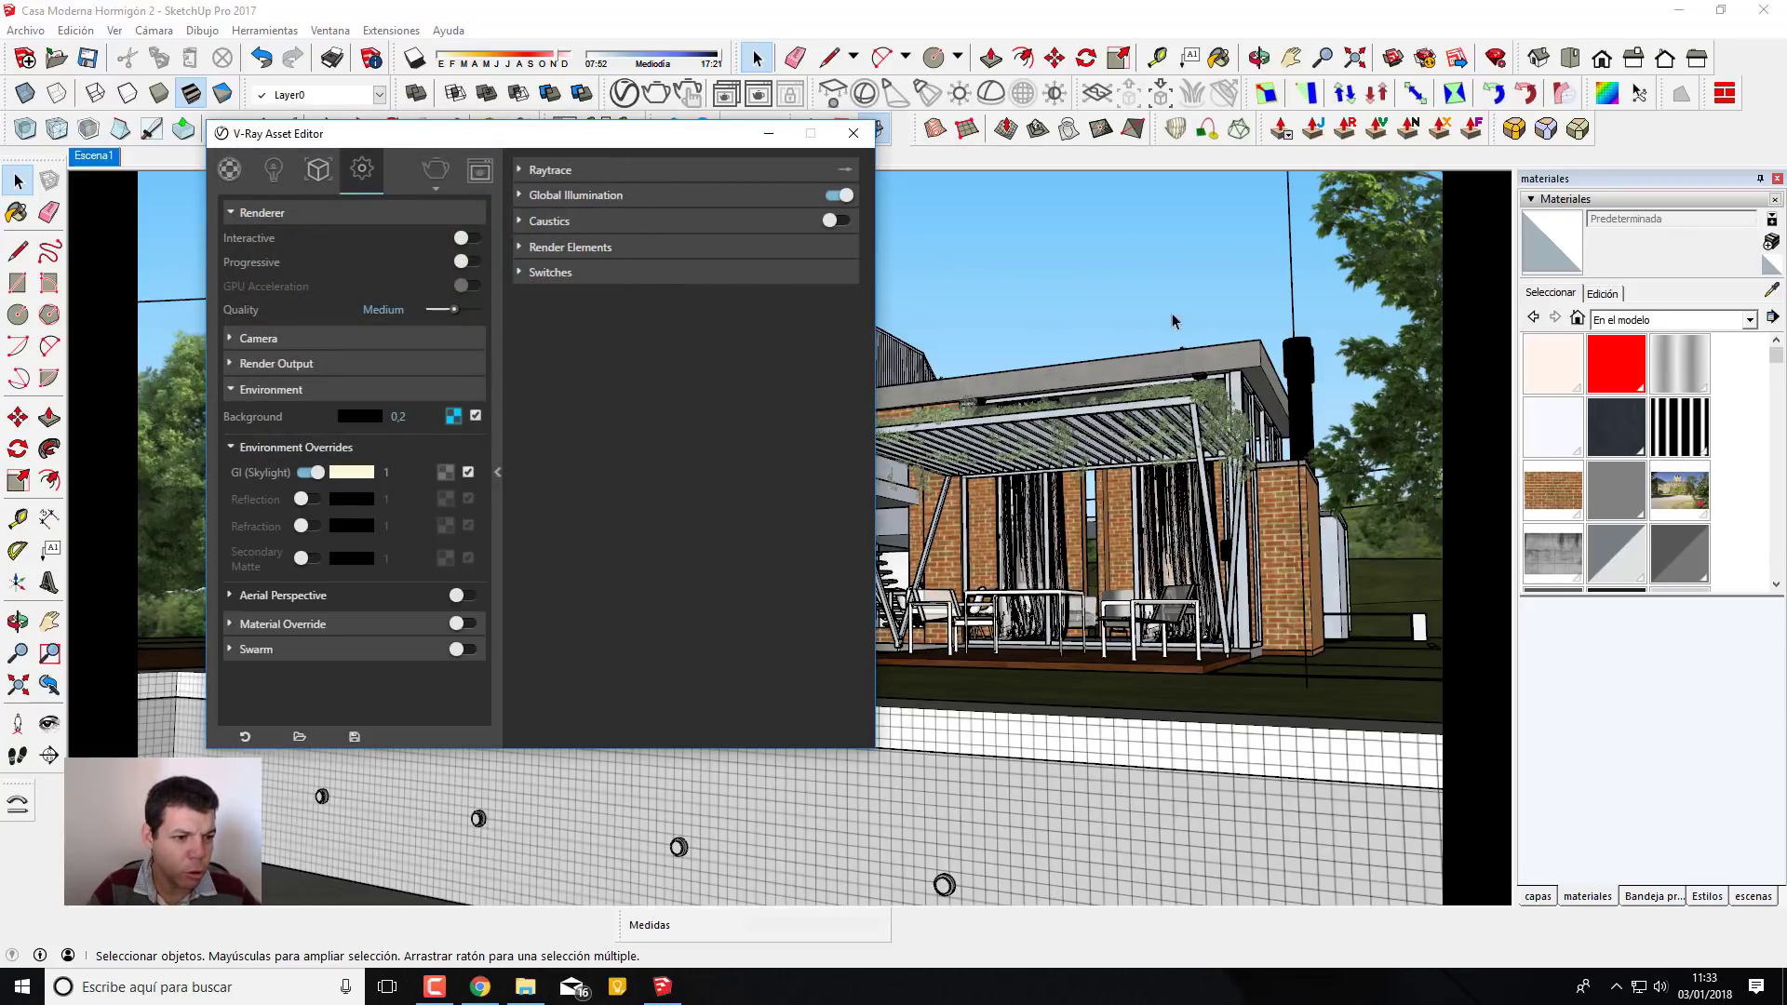
pyautogui.moveTo(1327, 322); pyautogui.dragTo(1164, 335, button='middle')
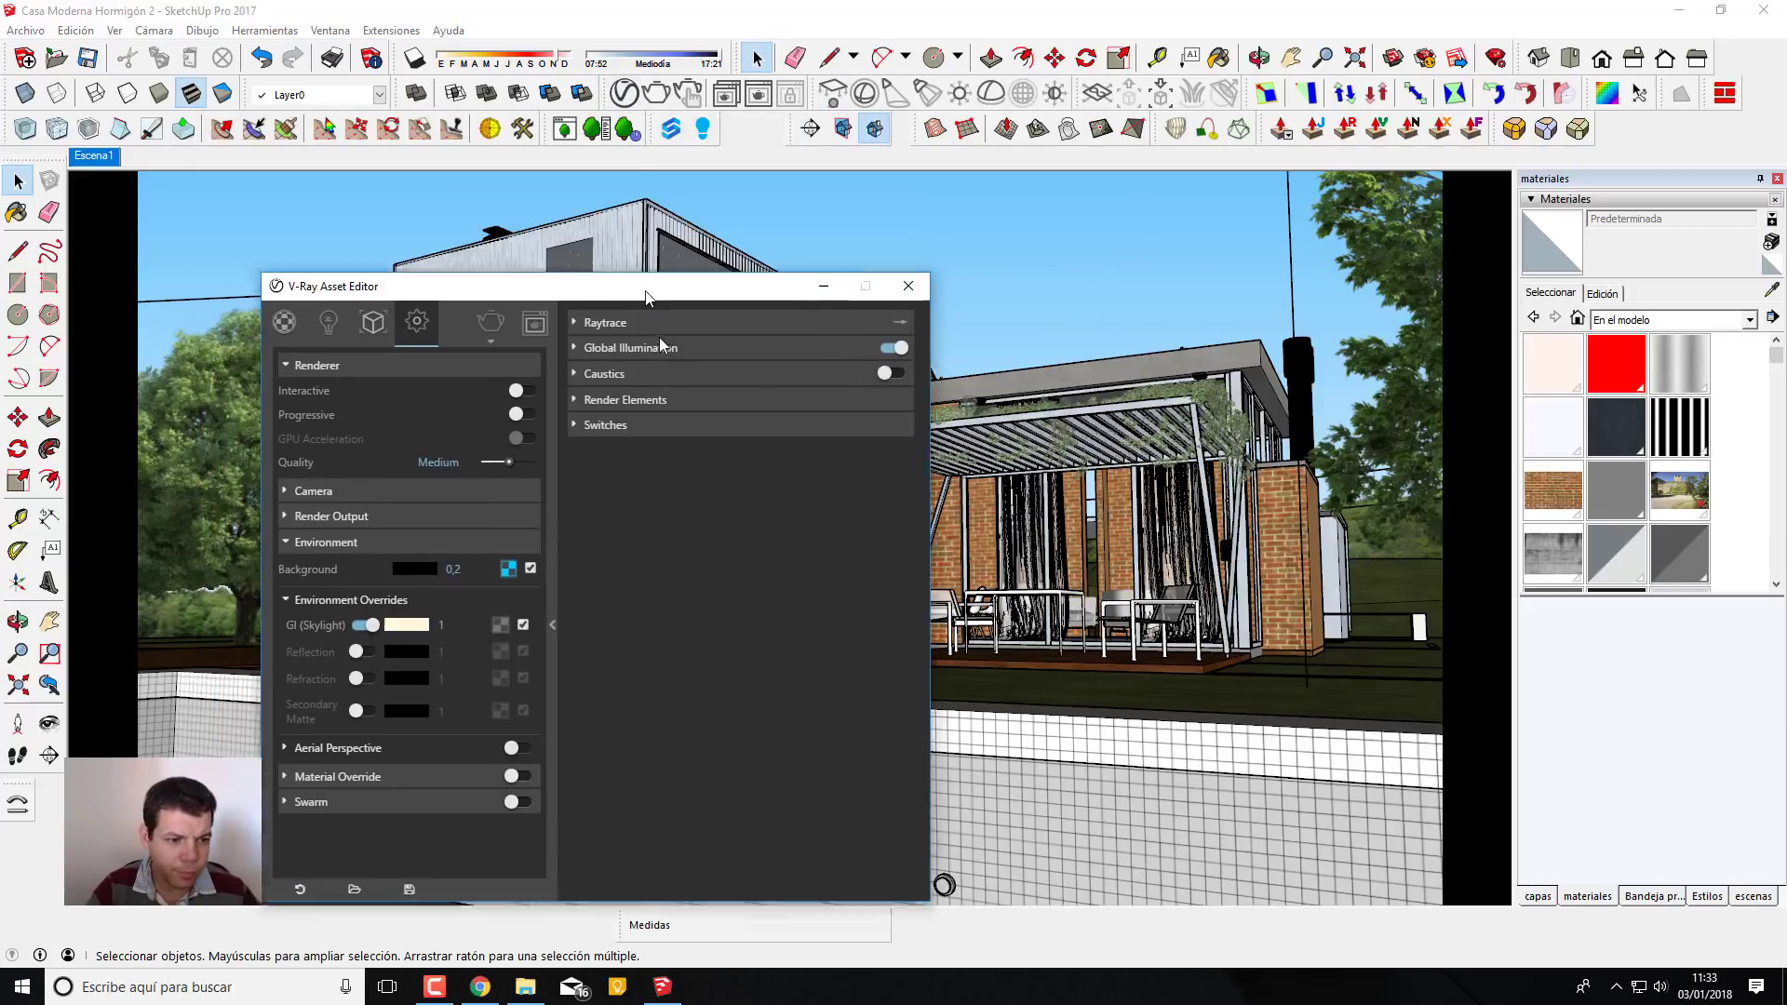
pyautogui.moveTo(592, 130)
pyautogui.mouseDown()
pyautogui.moveTo(914, 296)
pyautogui.moveTo(648, 187)
pyautogui.moveTo(622, 208)
pyautogui.moveTo(493, 185)
pyautogui.mouseUp()
# Select the V-Ray Rectangle Light to show its Ellipse shape and intensity 2000
pyautogui.click(174, 221)
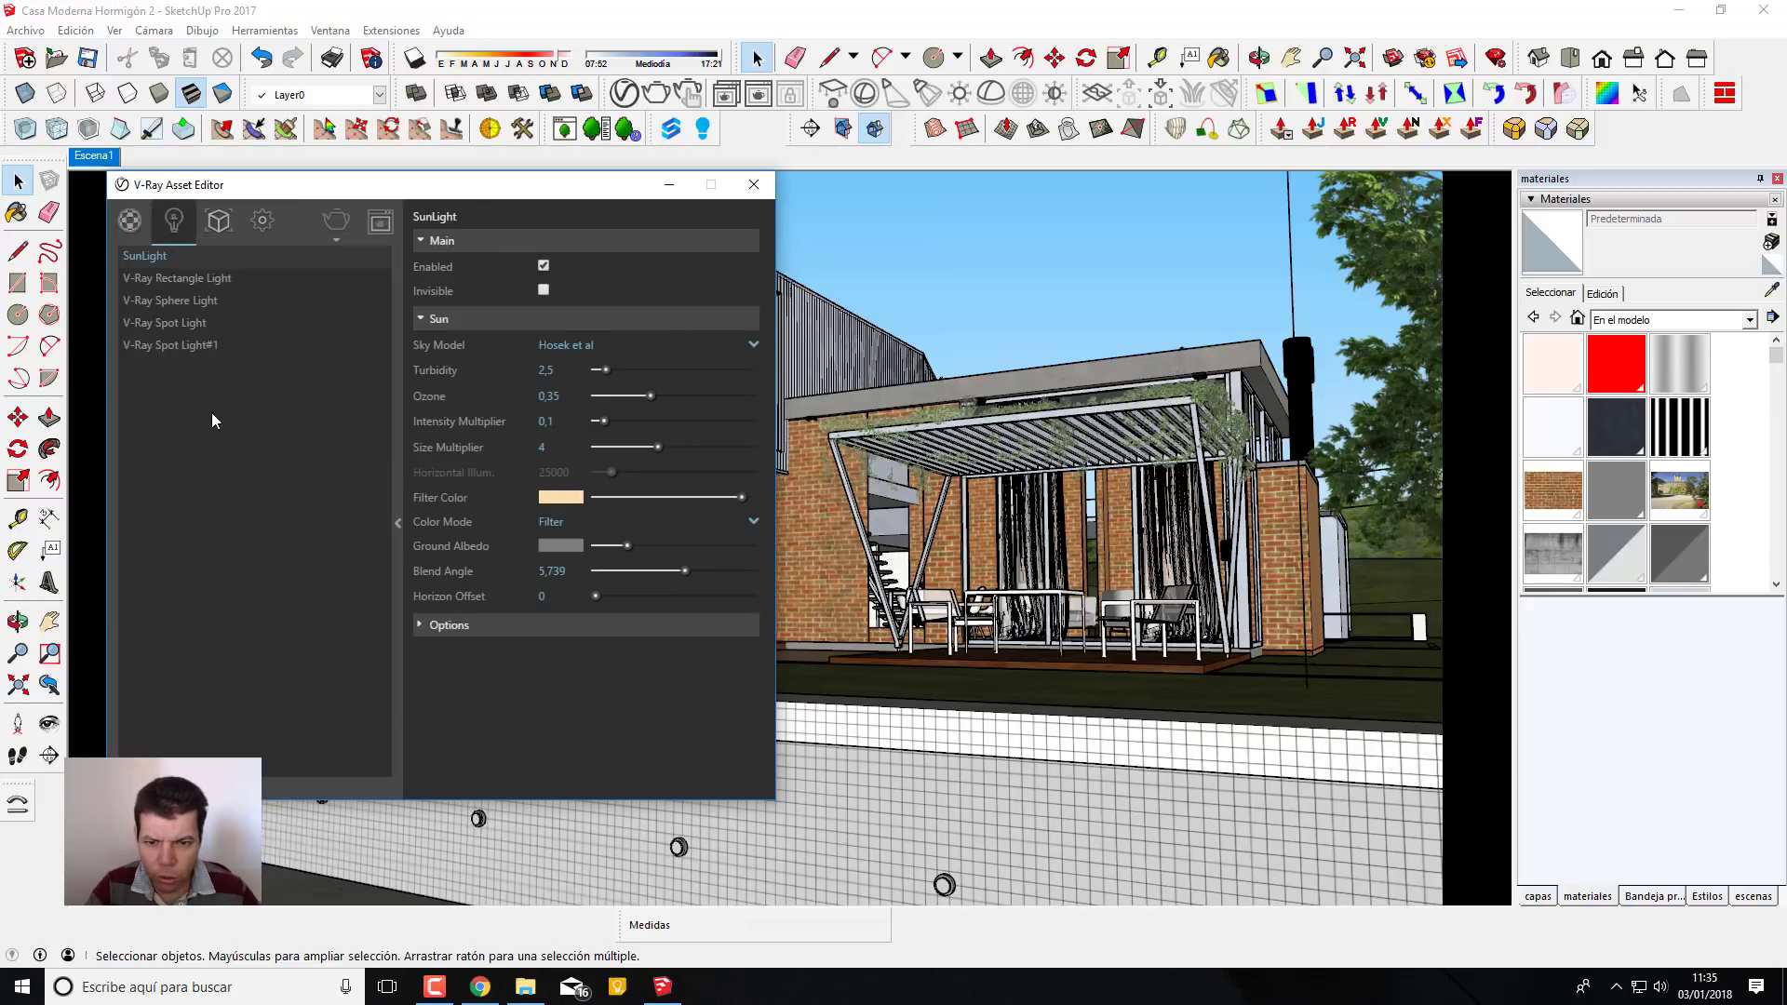
pyautogui.click(181, 276)
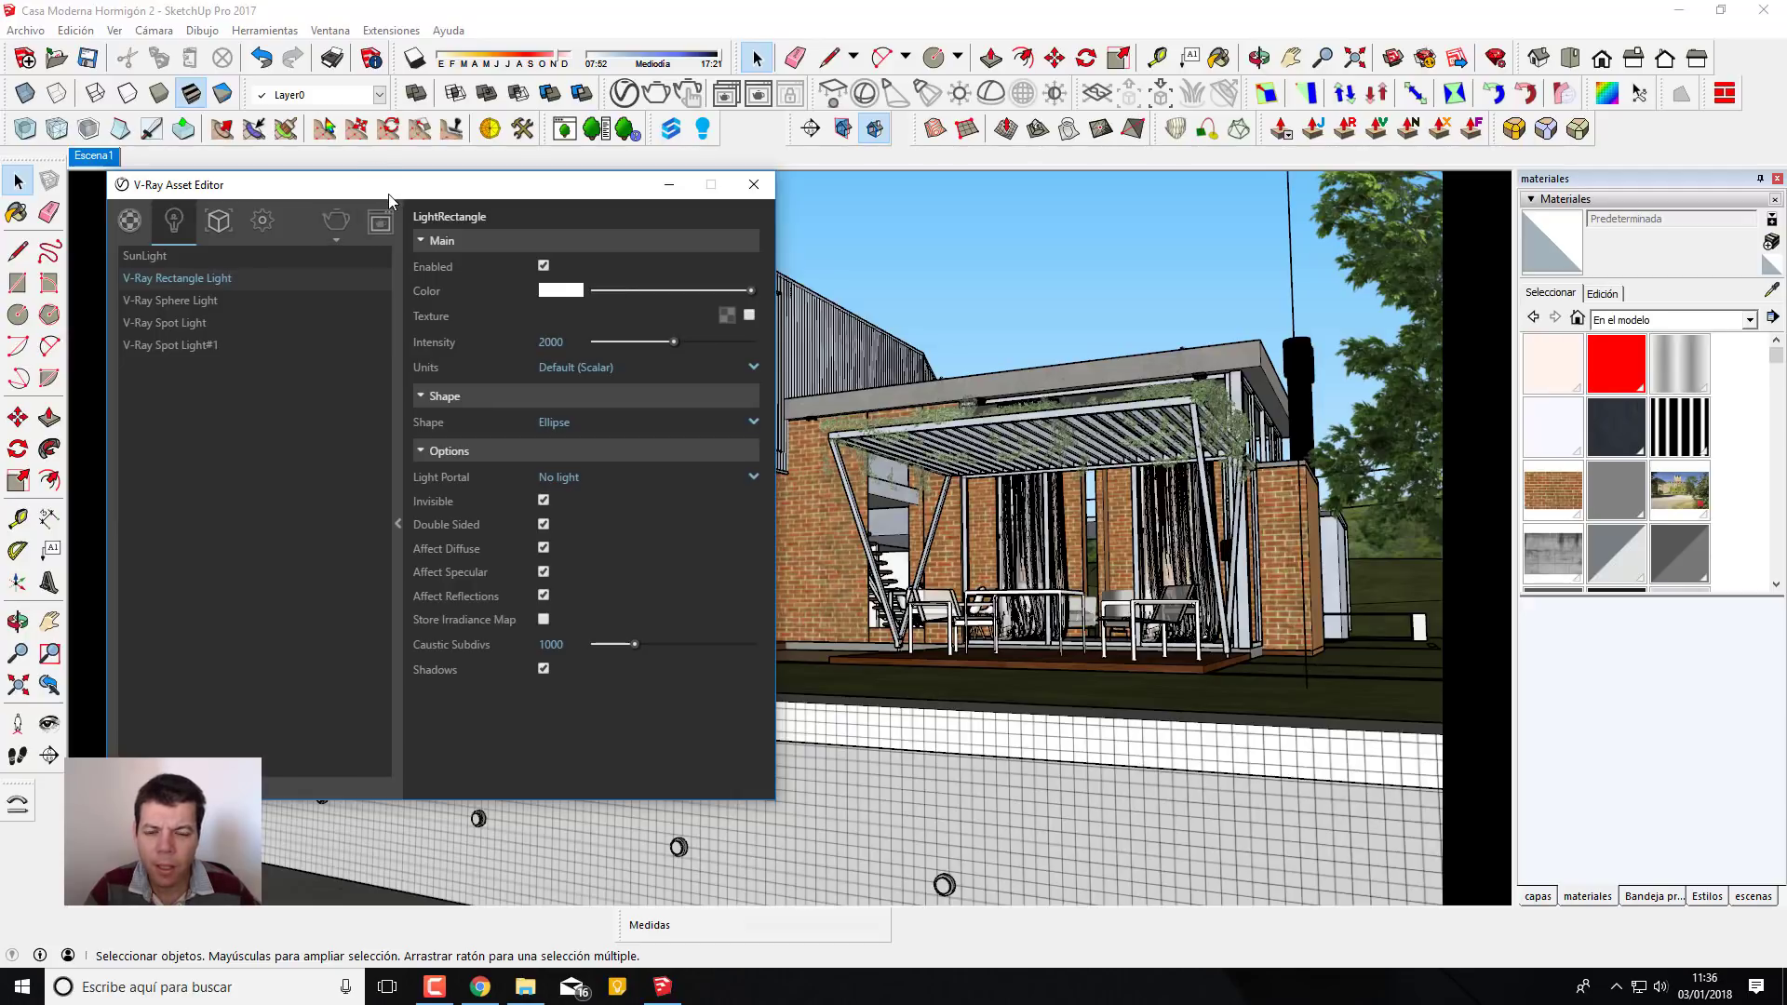
pyautogui.moveTo(388, 193)
pyautogui.mouseDown()
pyautogui.moveTo(510, 230)
pyautogui.moveTo(353, 227)
pyautogui.mouseUp()
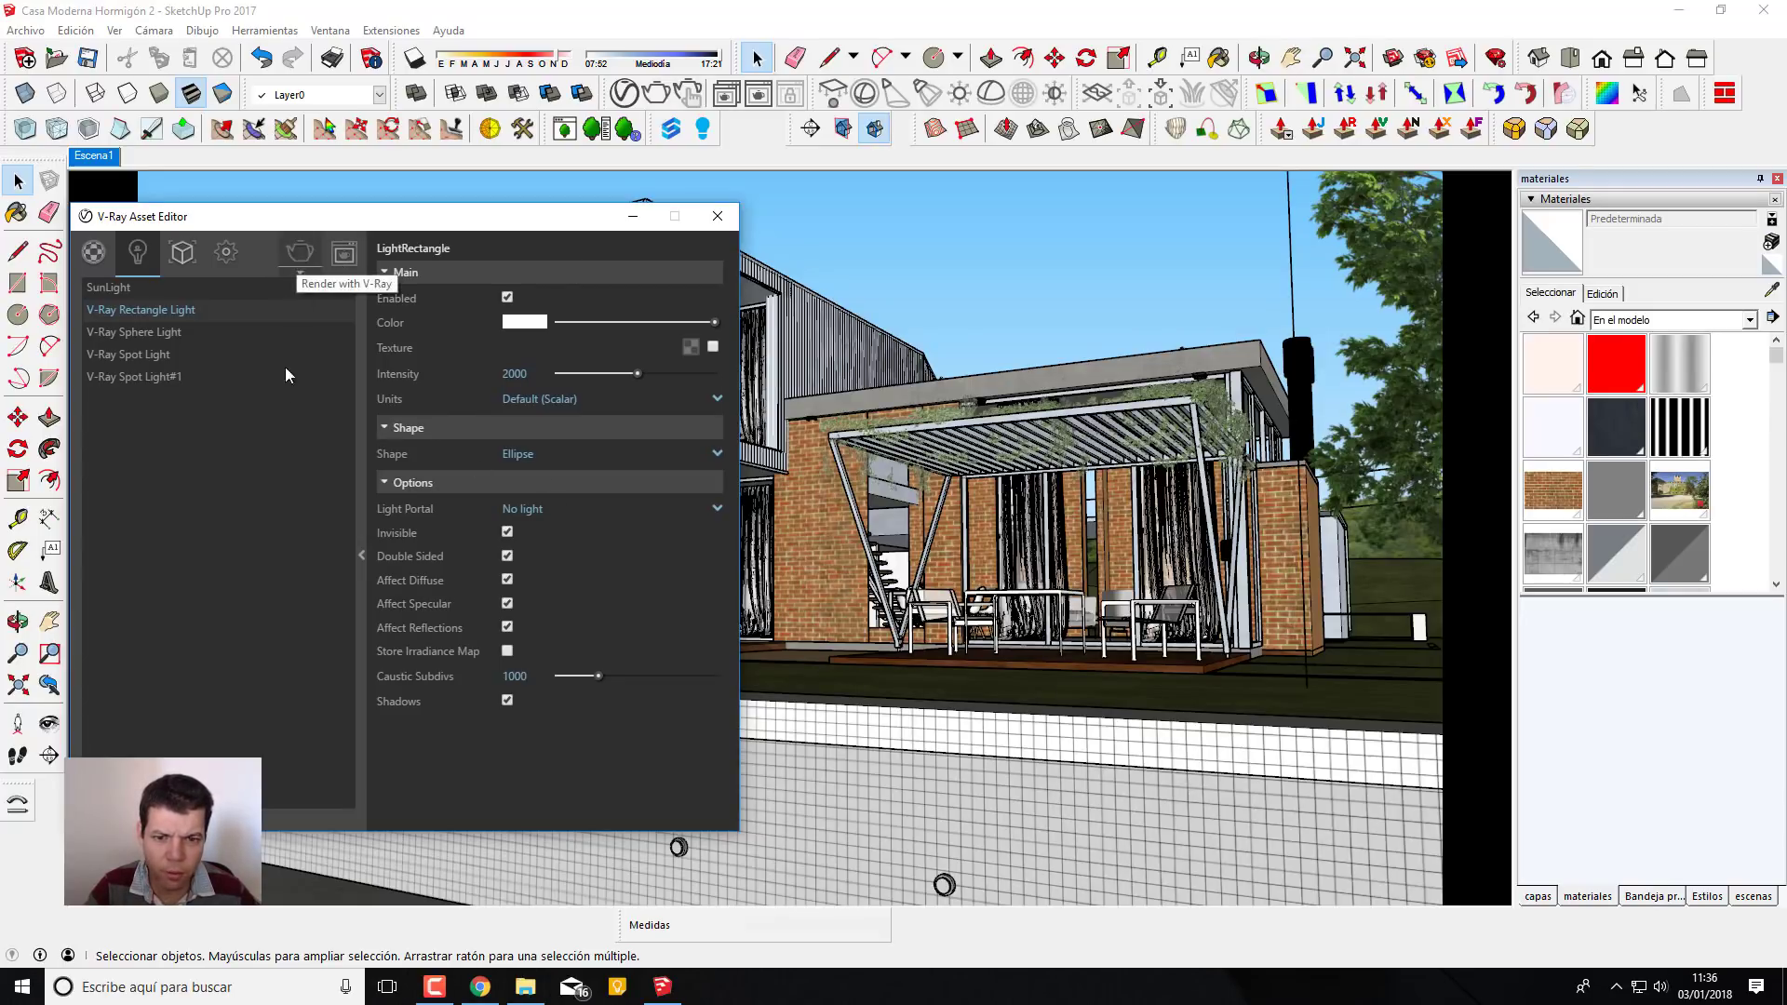
# Render the 1920×1080 night view, inspect it full screen, then minimize the frame buffer
pyautogui.click(298, 264)
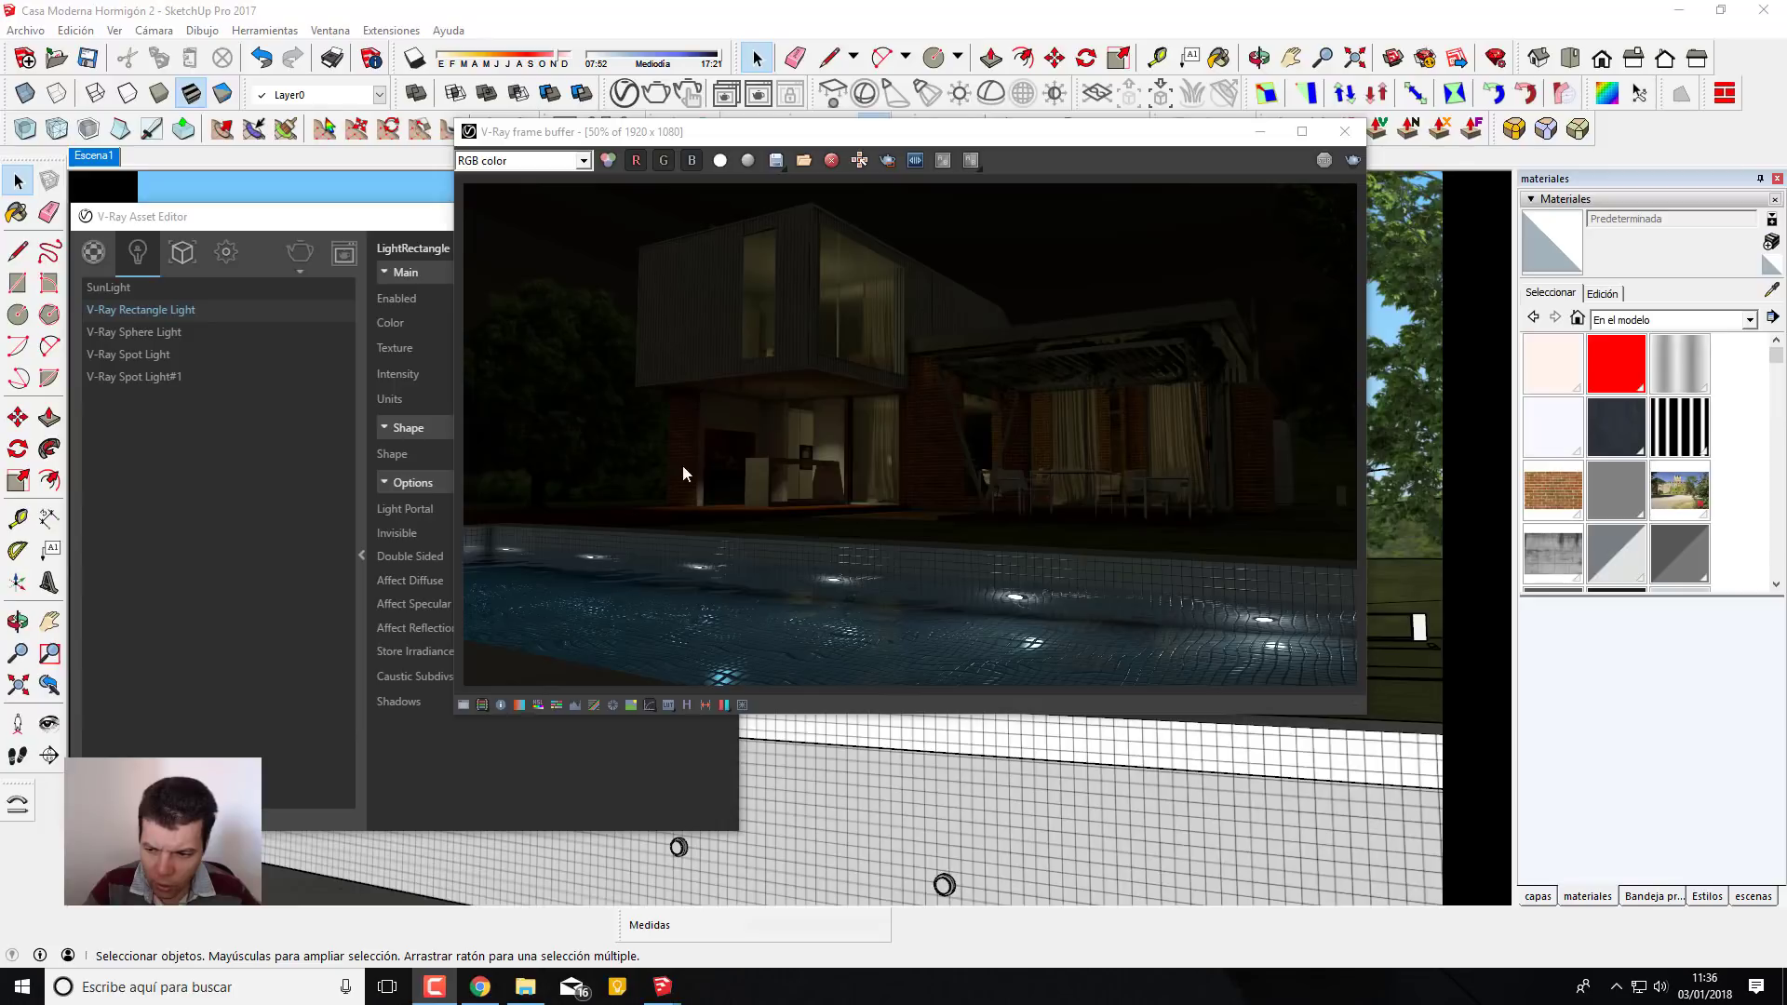
pyautogui.moveTo(881, 133); pyautogui.dragTo(839, 148)
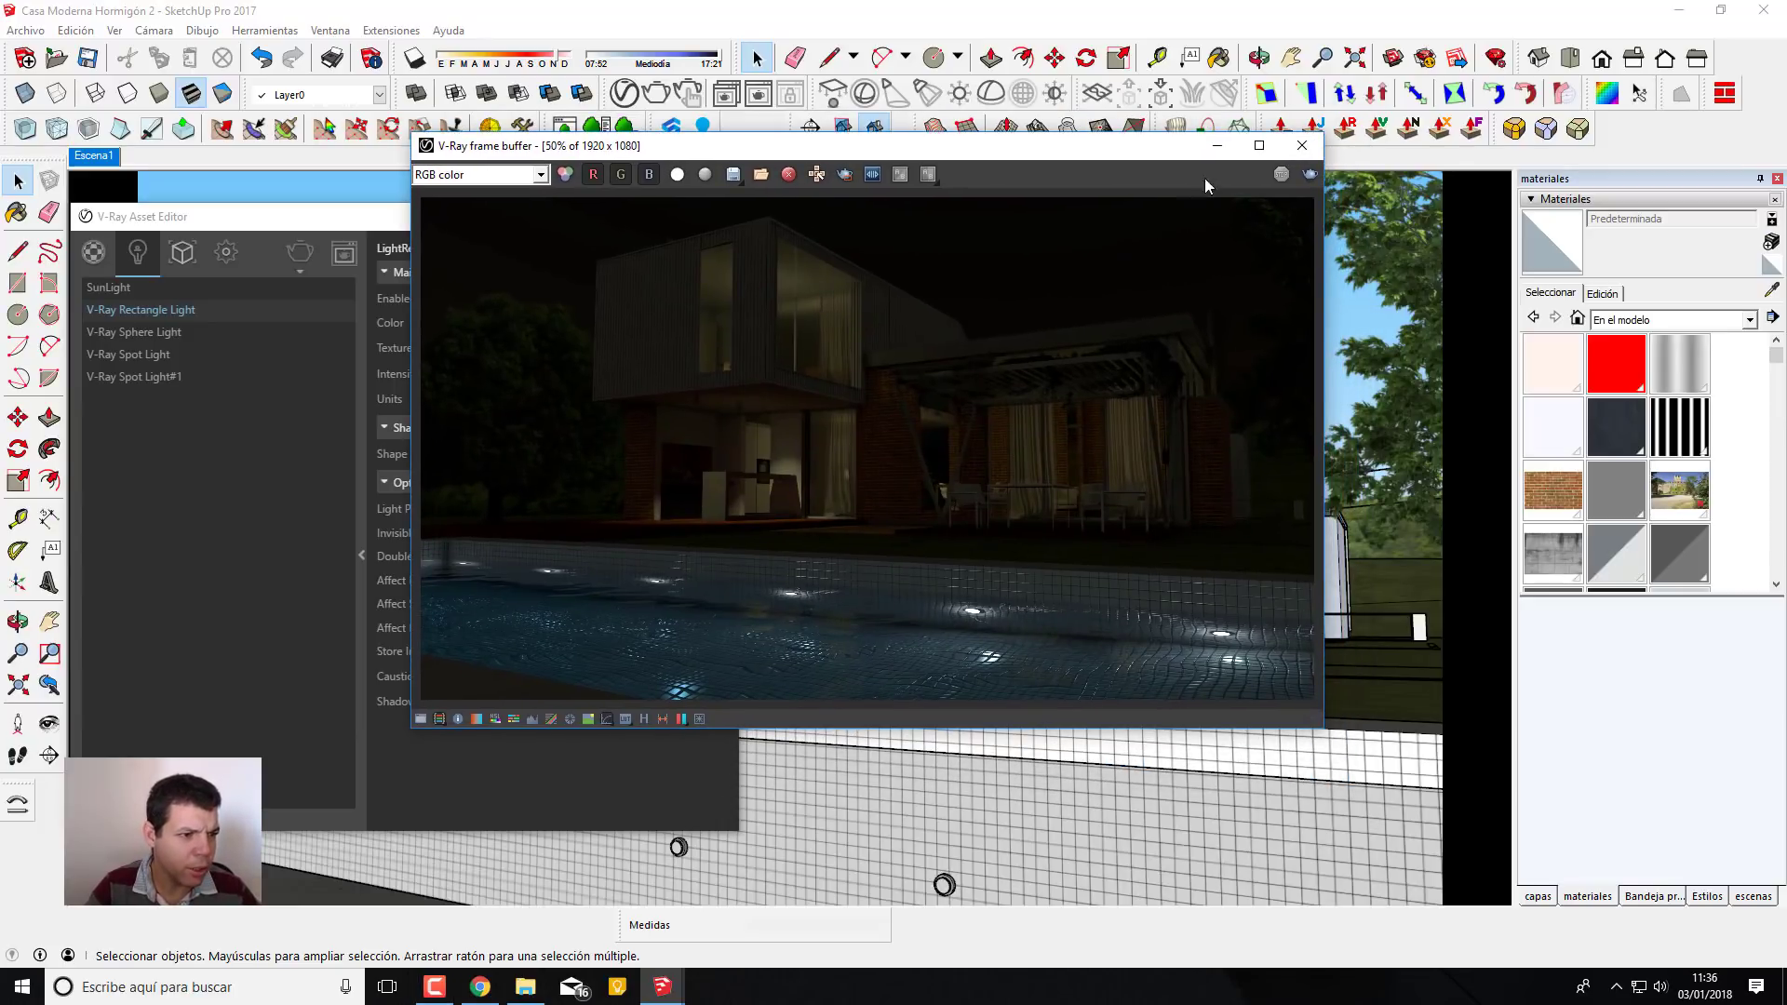
pyautogui.click(1256, 149)
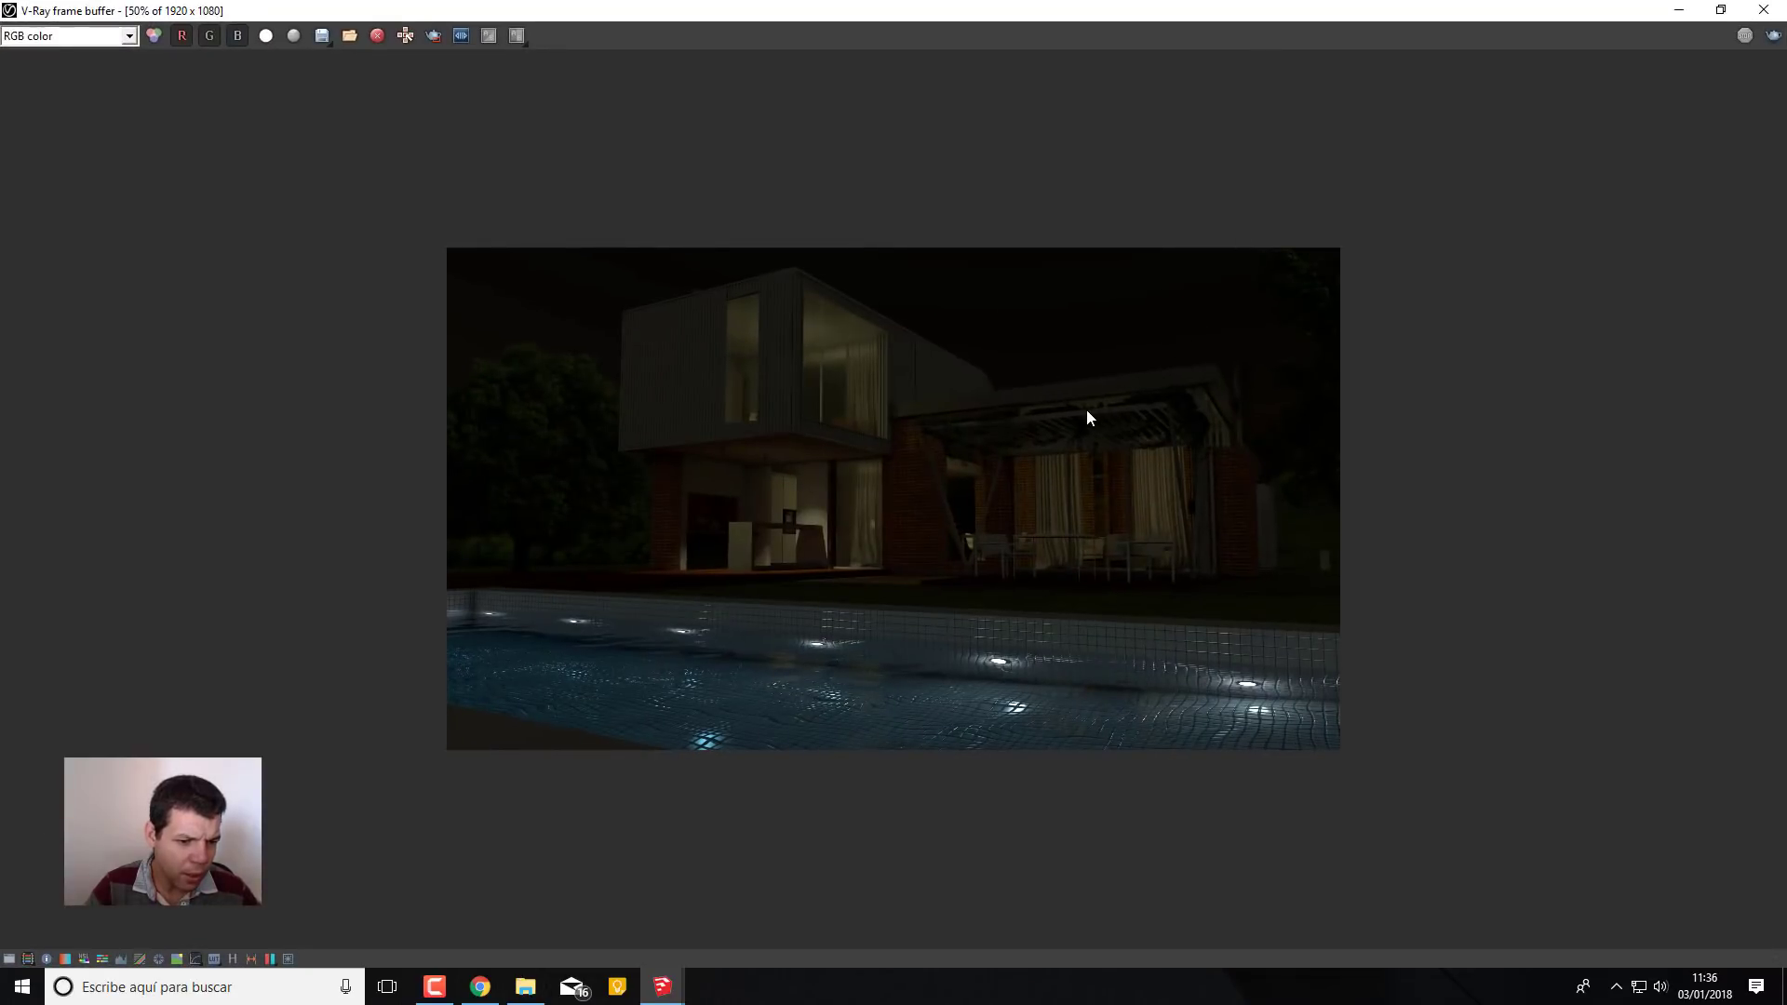
pyautogui.doubleClick(1087, 409)
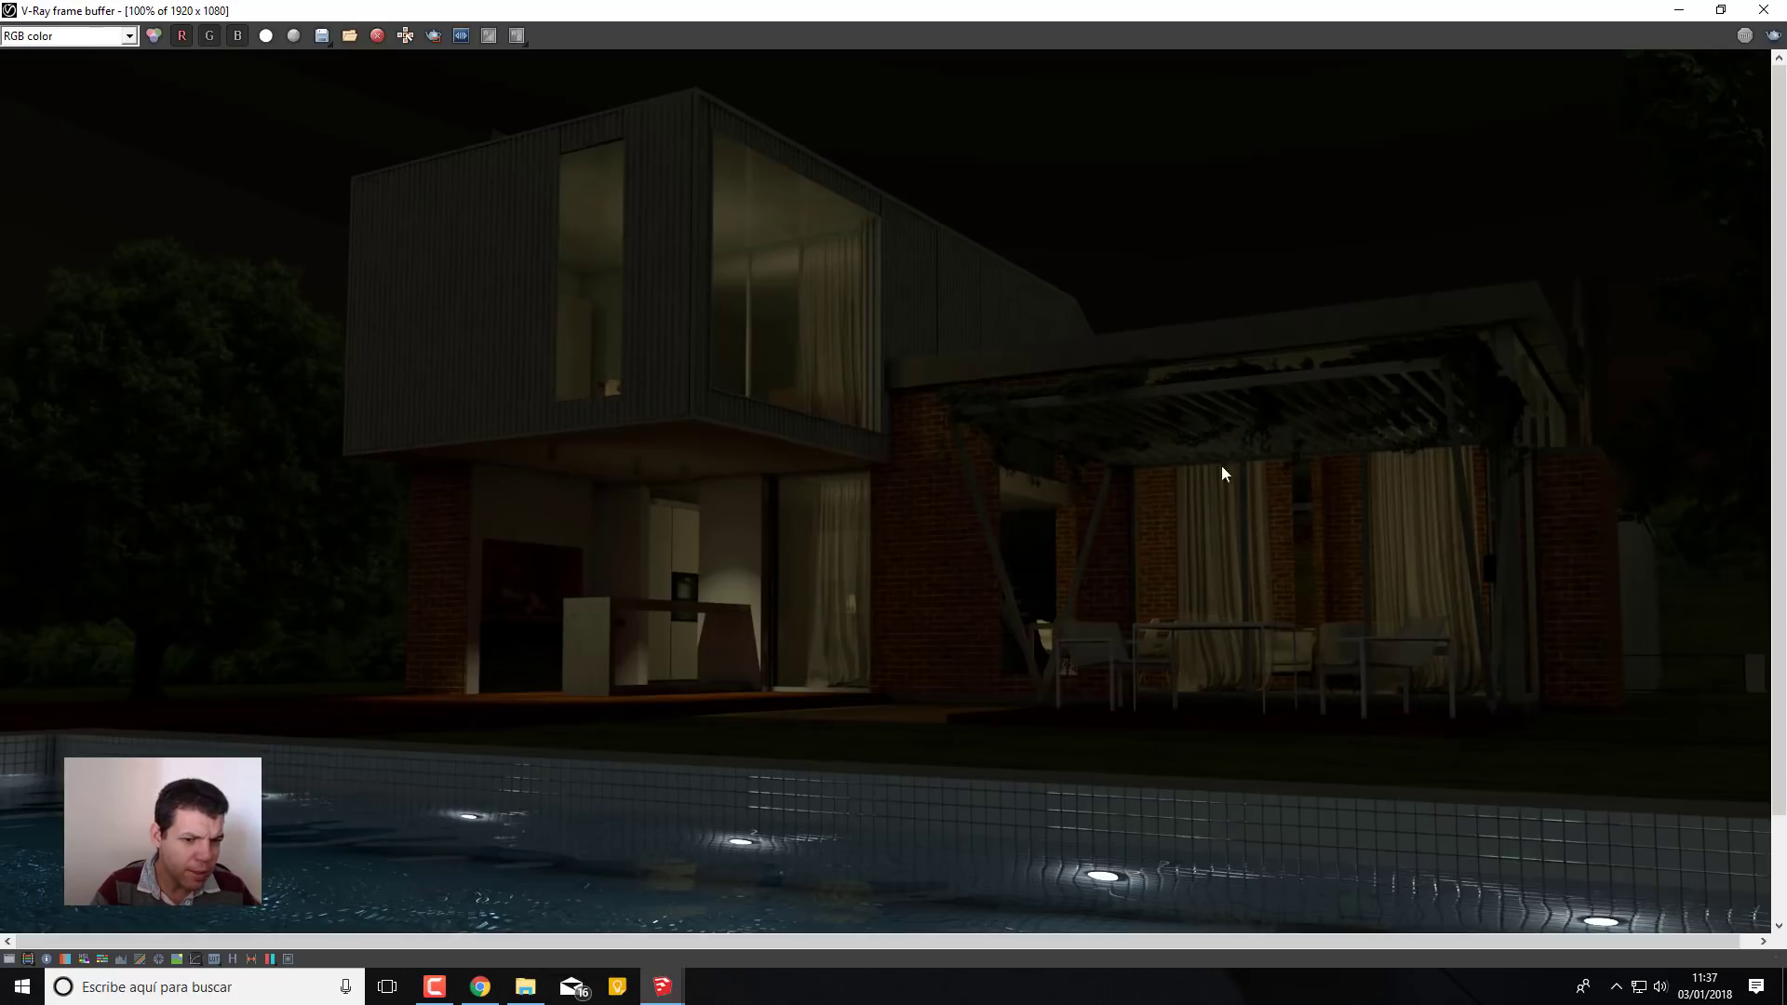
pyautogui.click(662, 987)
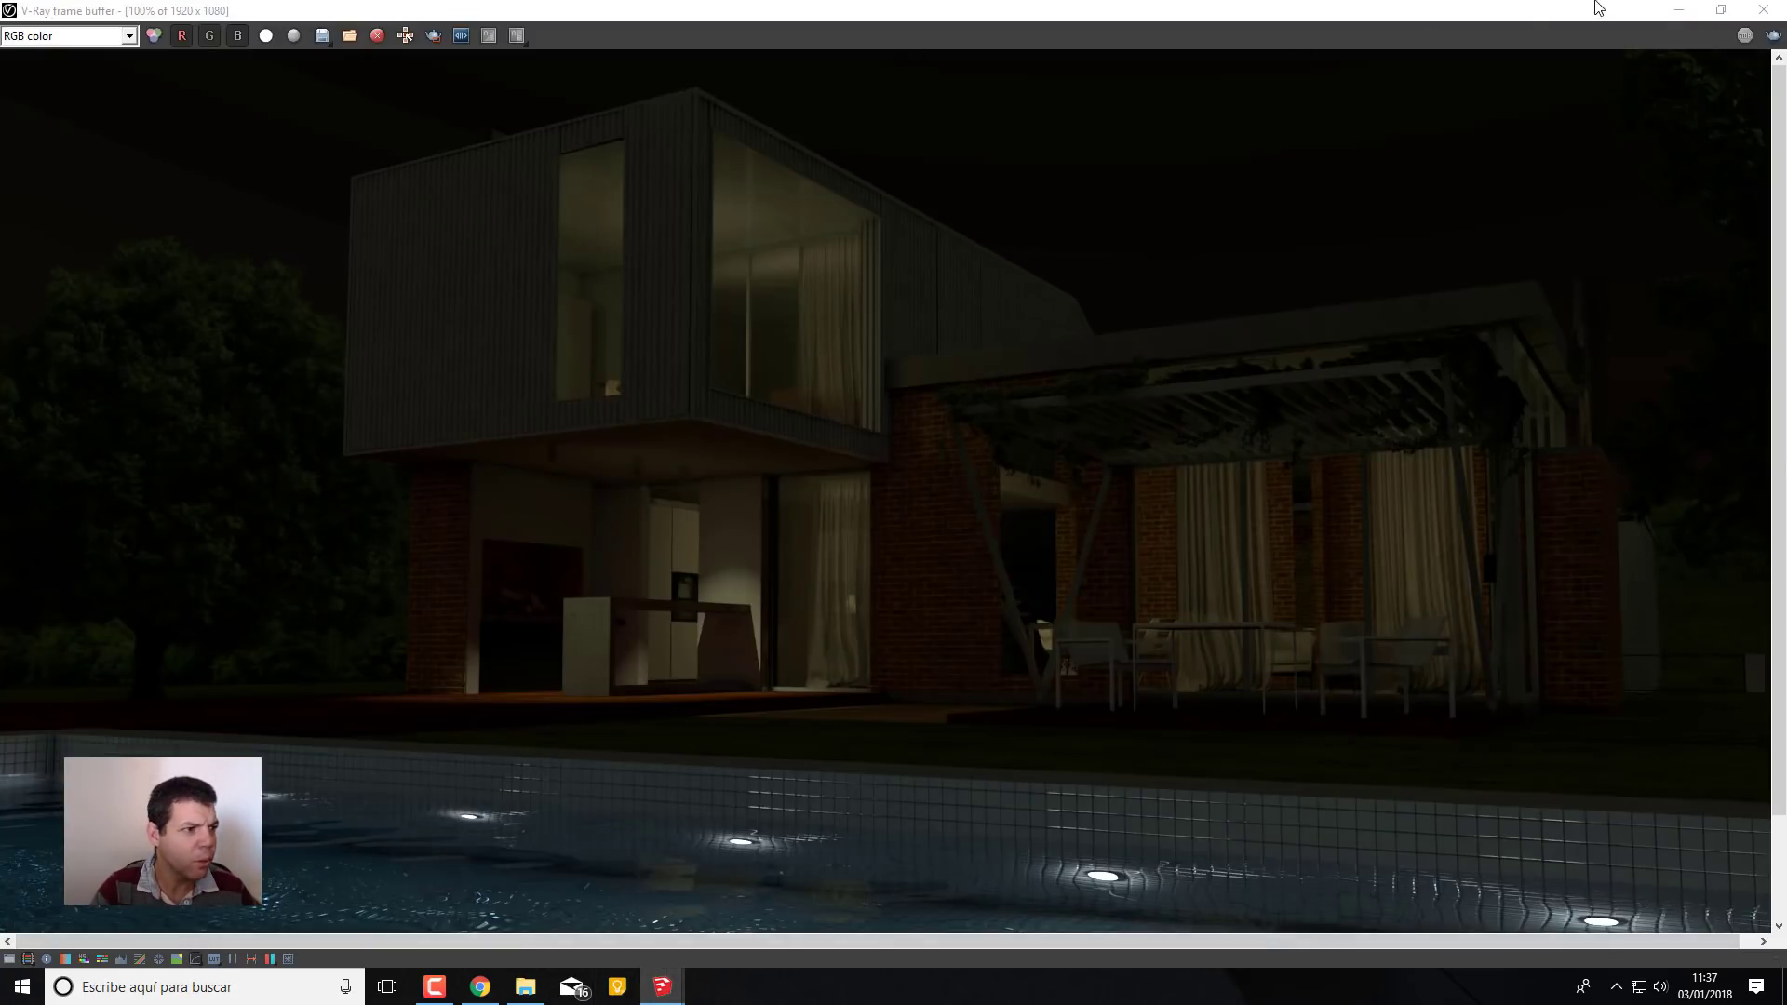
pyautogui.click(1679, 11)
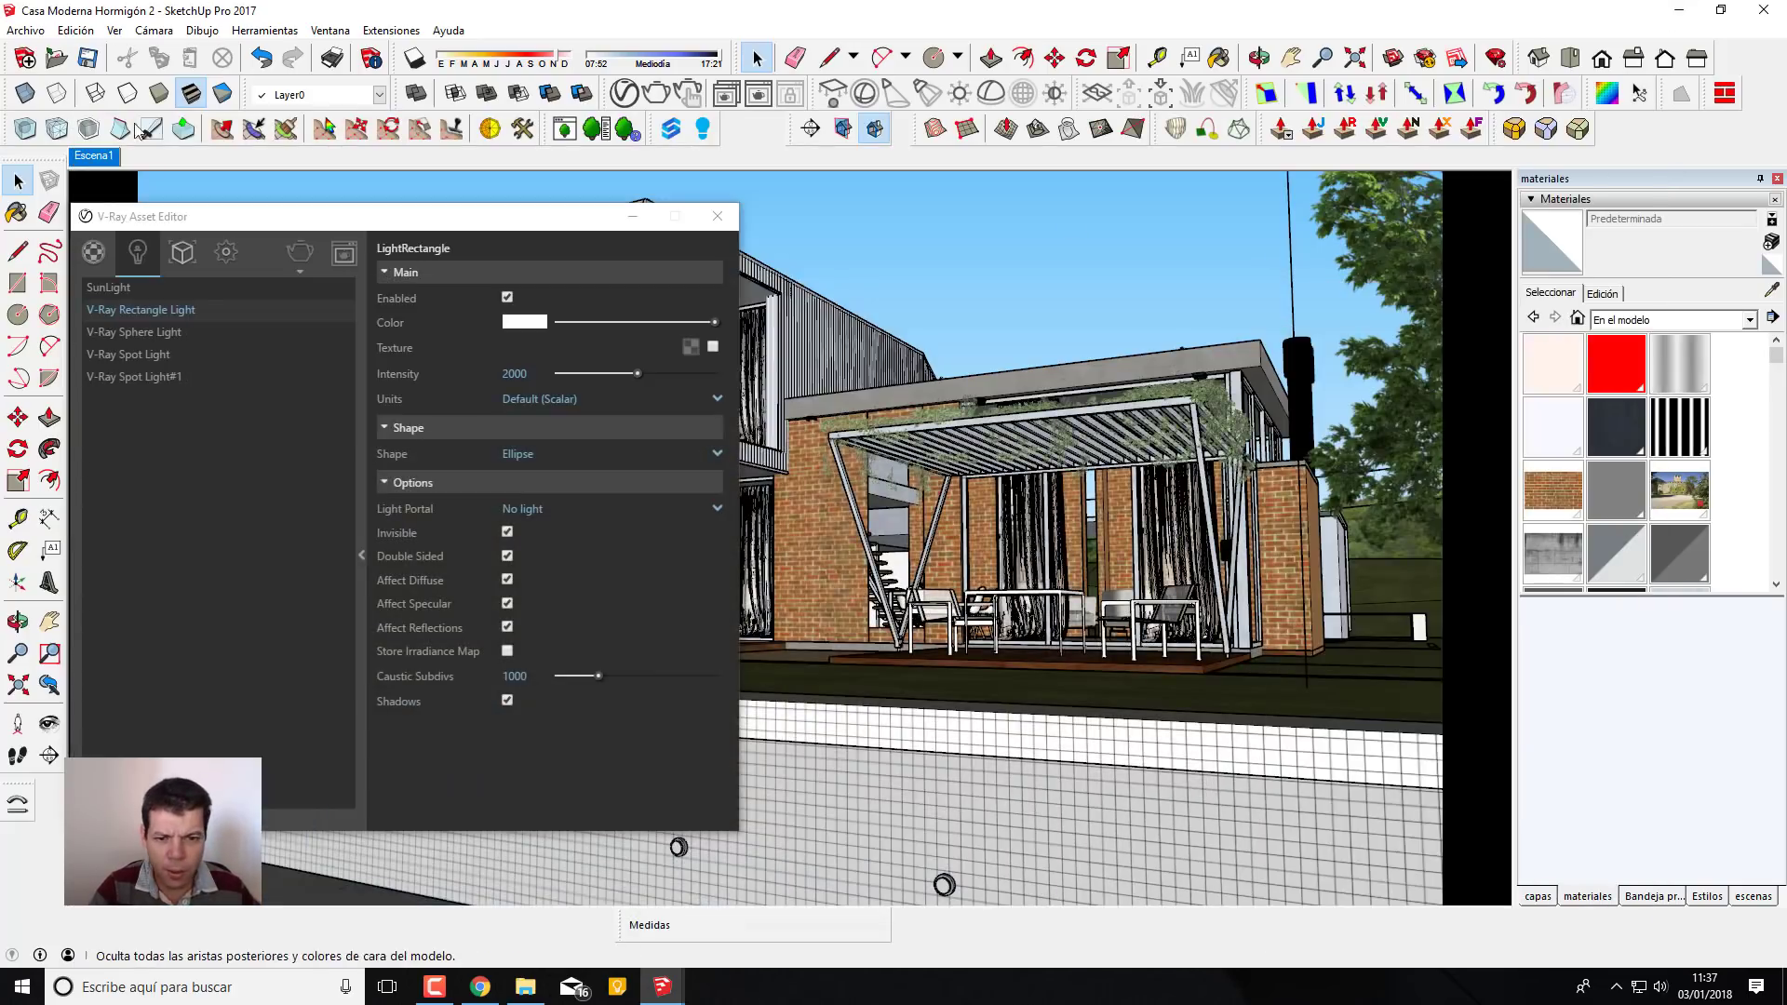
# Raise the V-Ray Sphere Light's intensity to 250
pyautogui.click(145, 337)
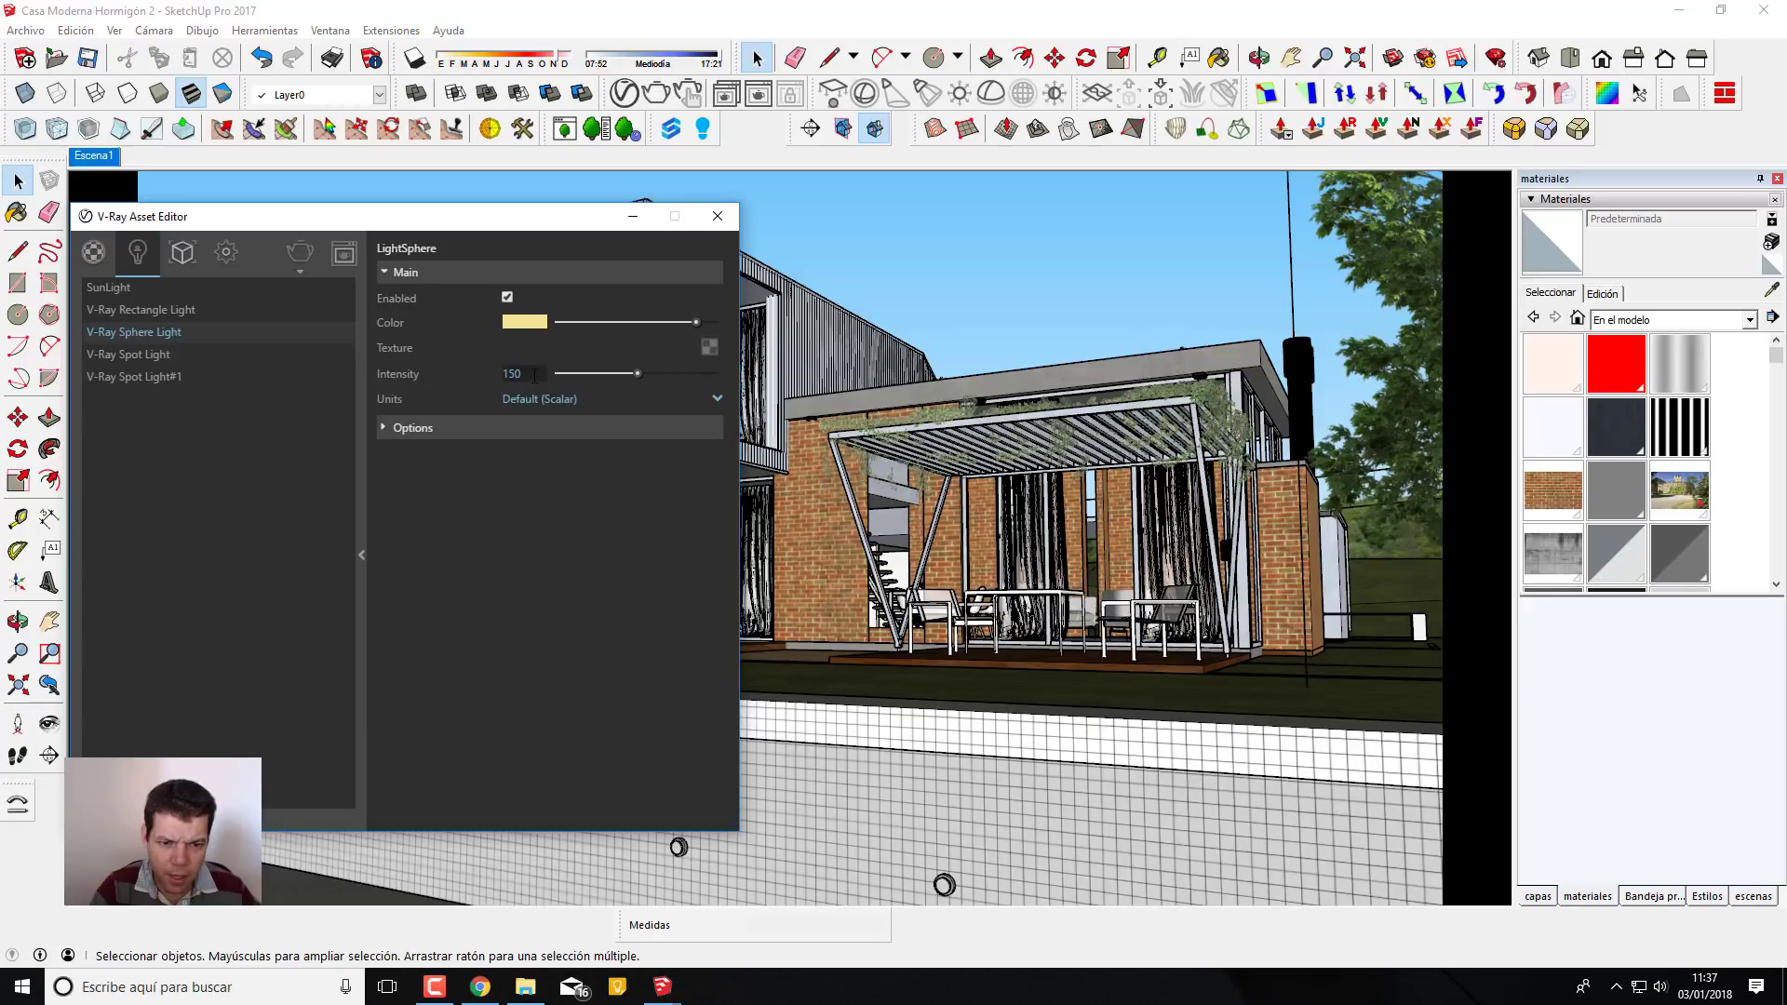
pyautogui.write('250')
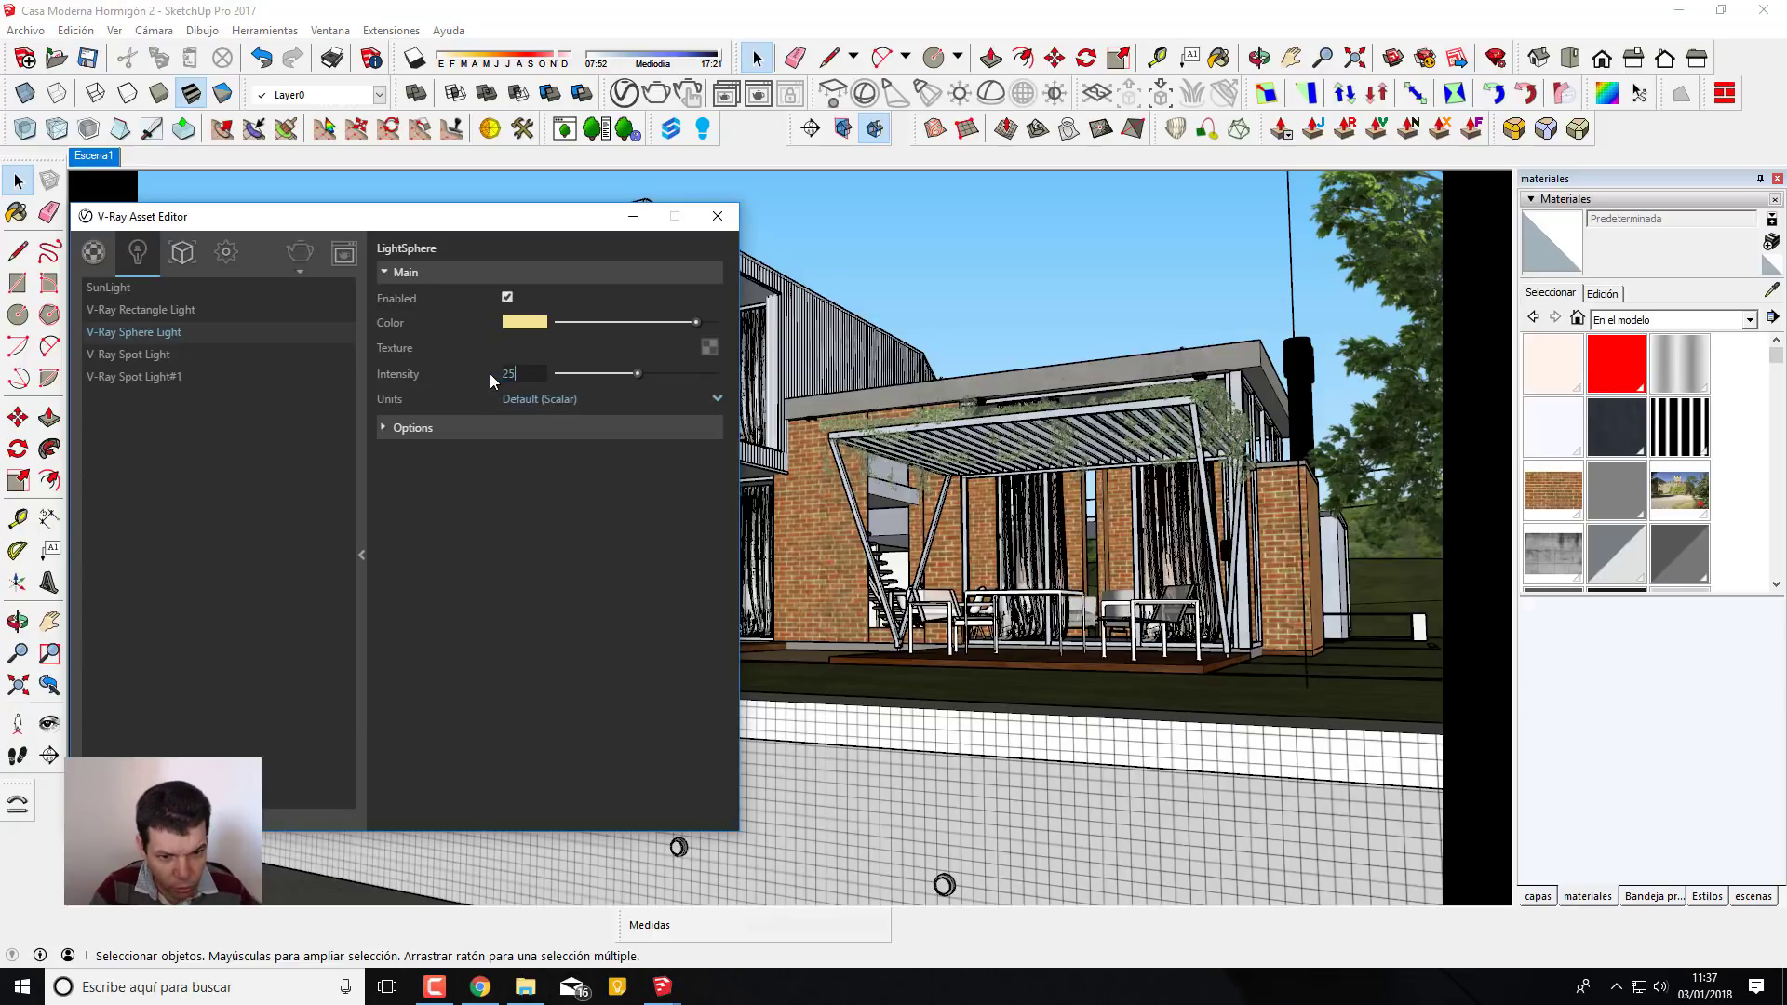
pyautogui.press('Return')
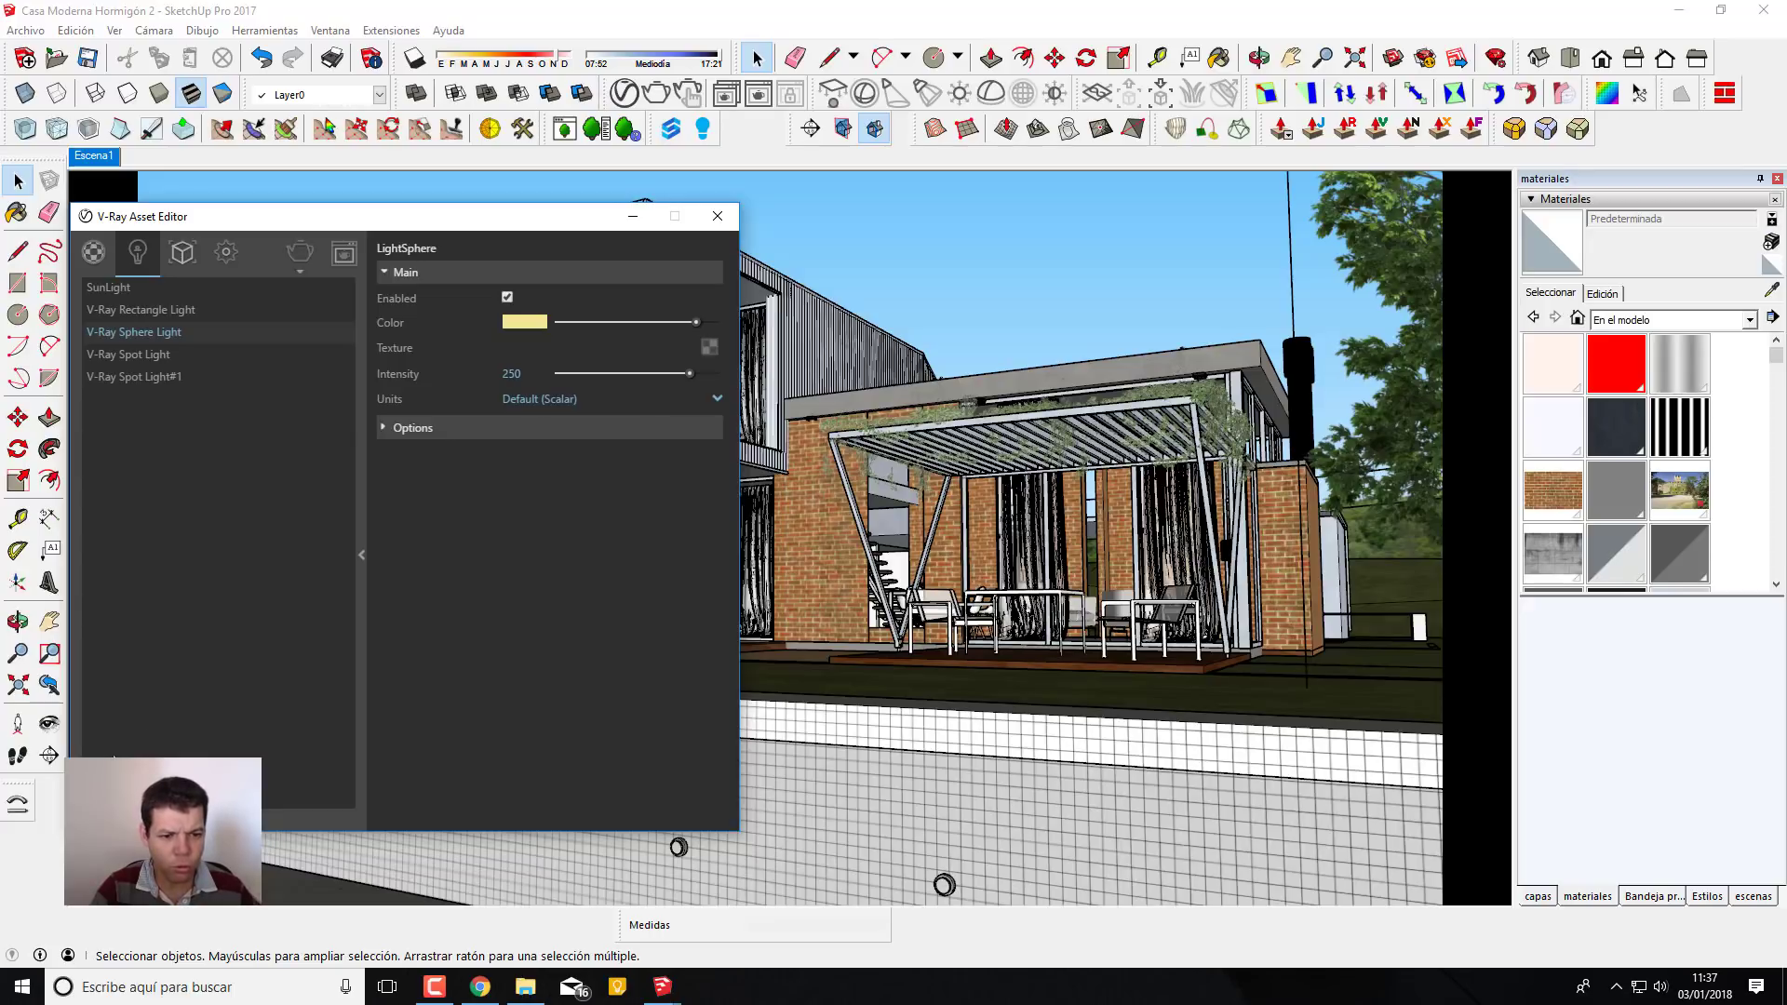
pyautogui.moveTo(478, 216); pyautogui.dragTo(589, 182)
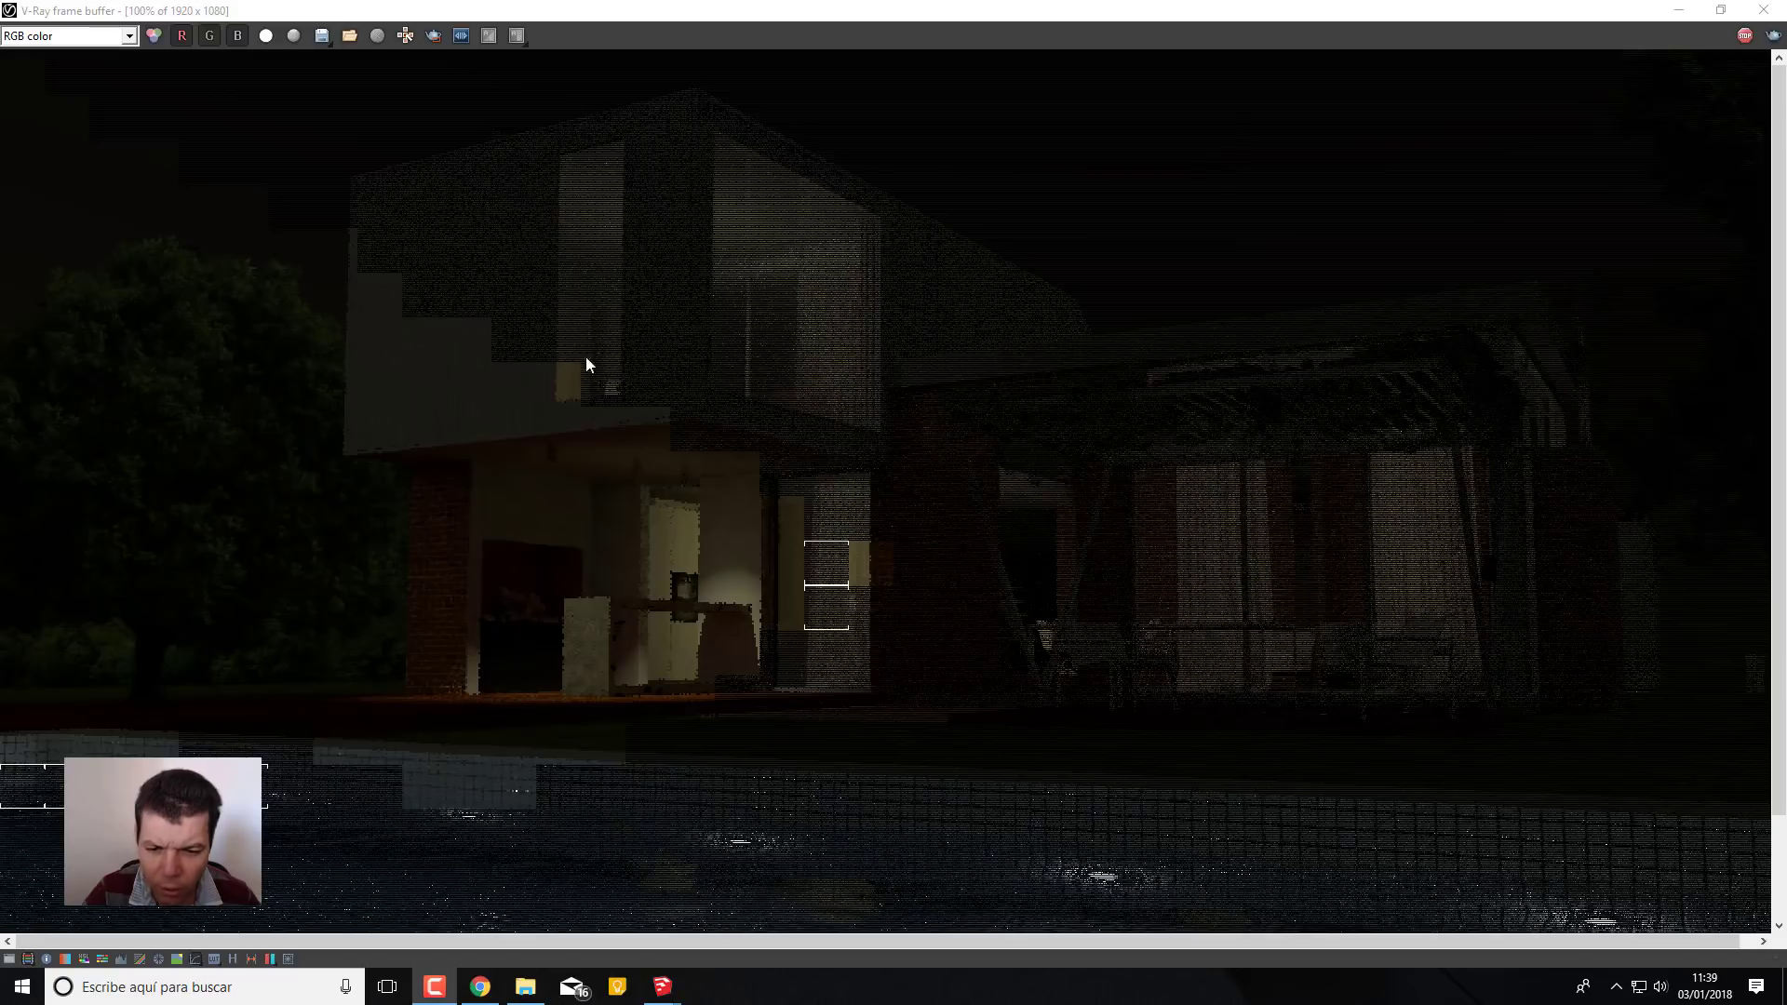
# Raise the SunLight intensity multiplier from 0,1 to 0,2 and re-render in a maximized frame buffer
pyautogui.click(1678, 11)
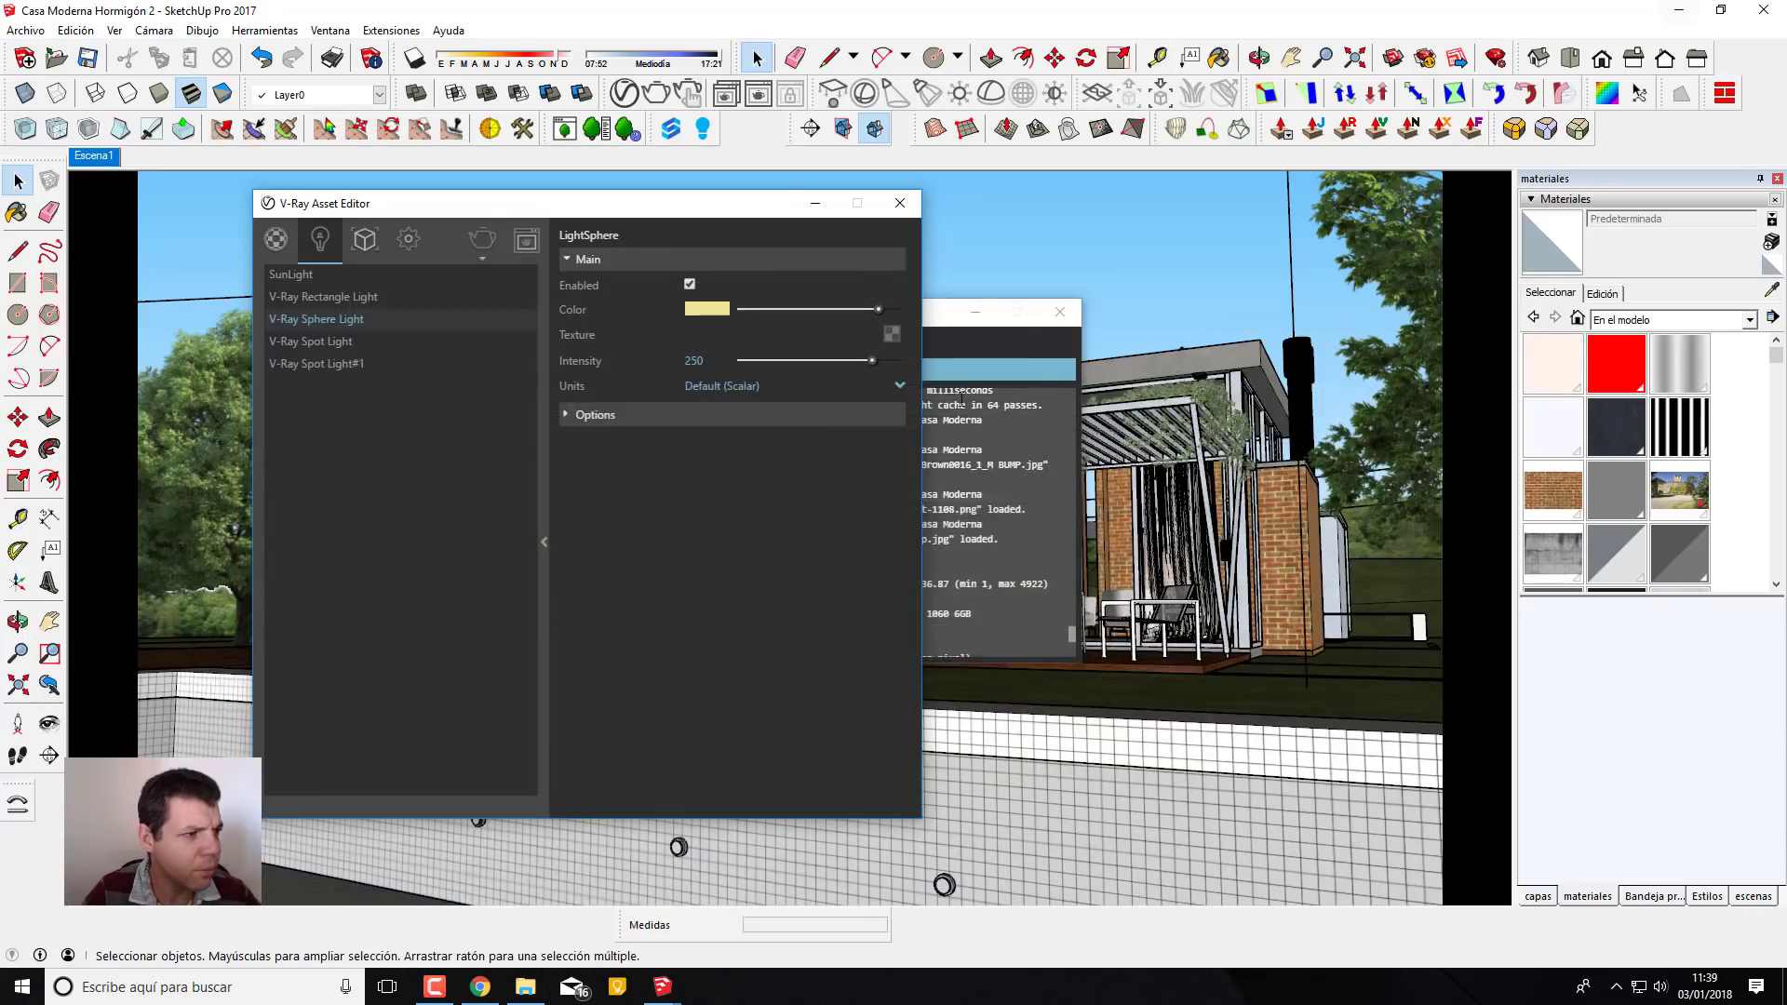
pyautogui.click(321, 276)
pyautogui.click(706, 442)
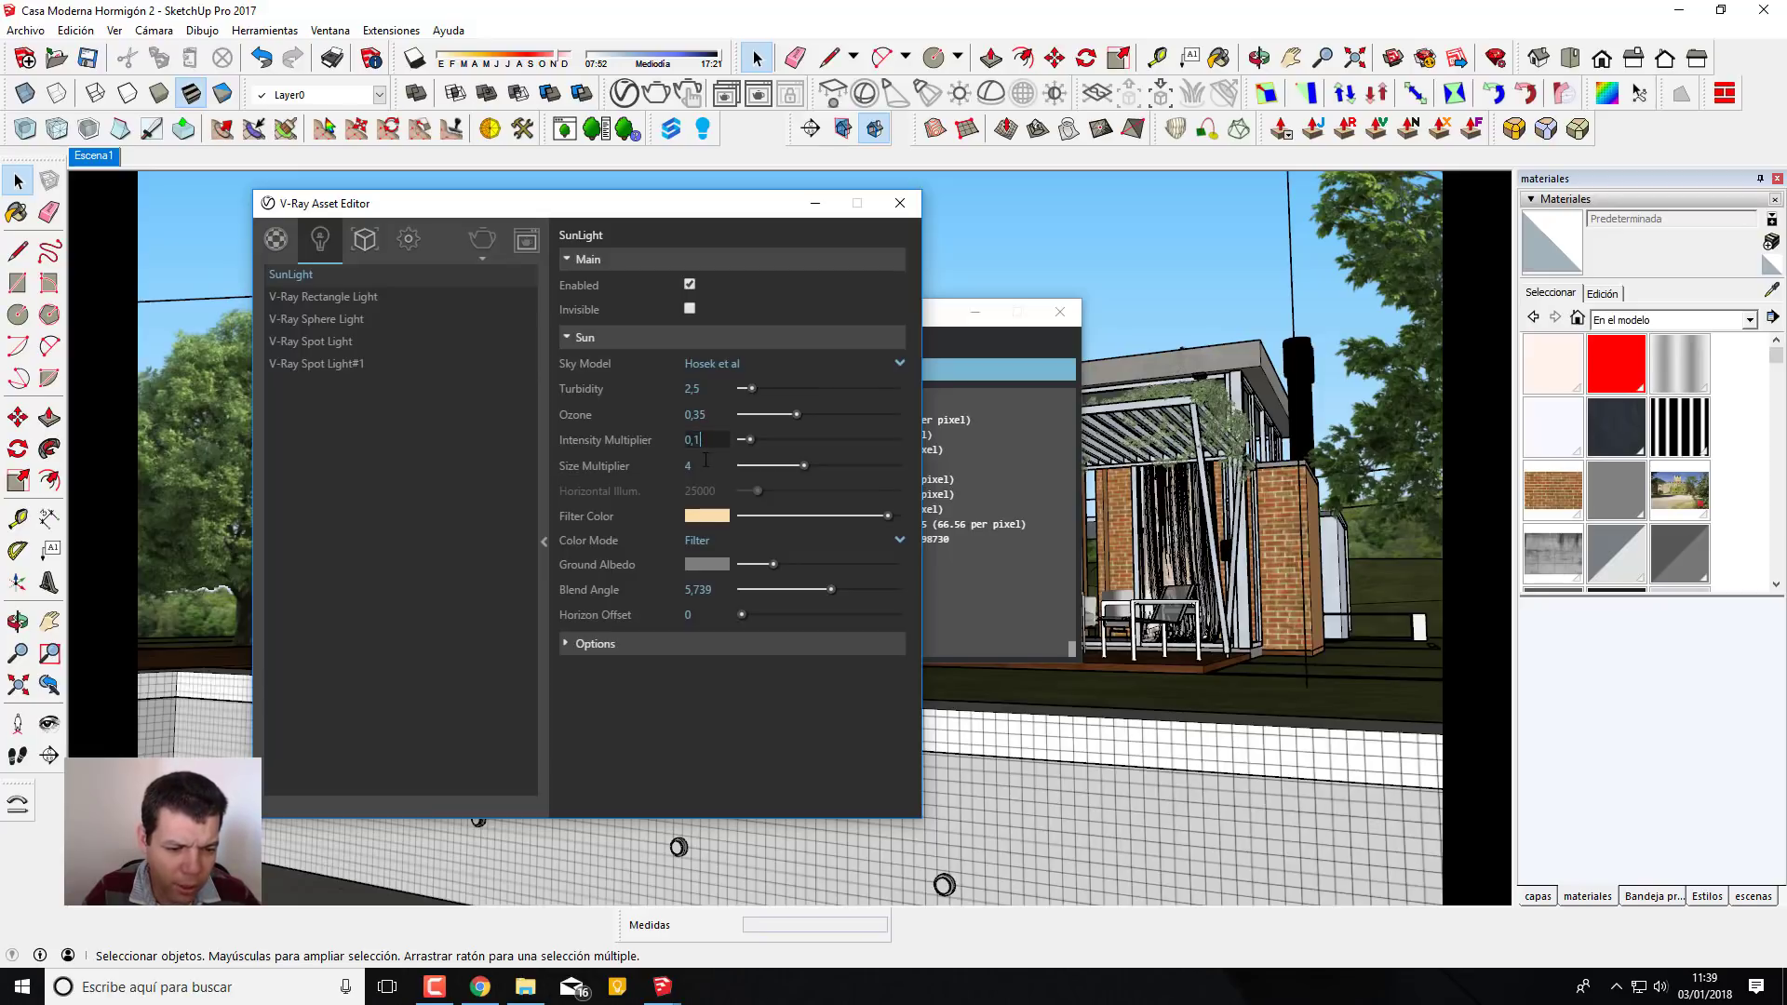
pyautogui.press('BackSpace')
pyautogui.write('2')
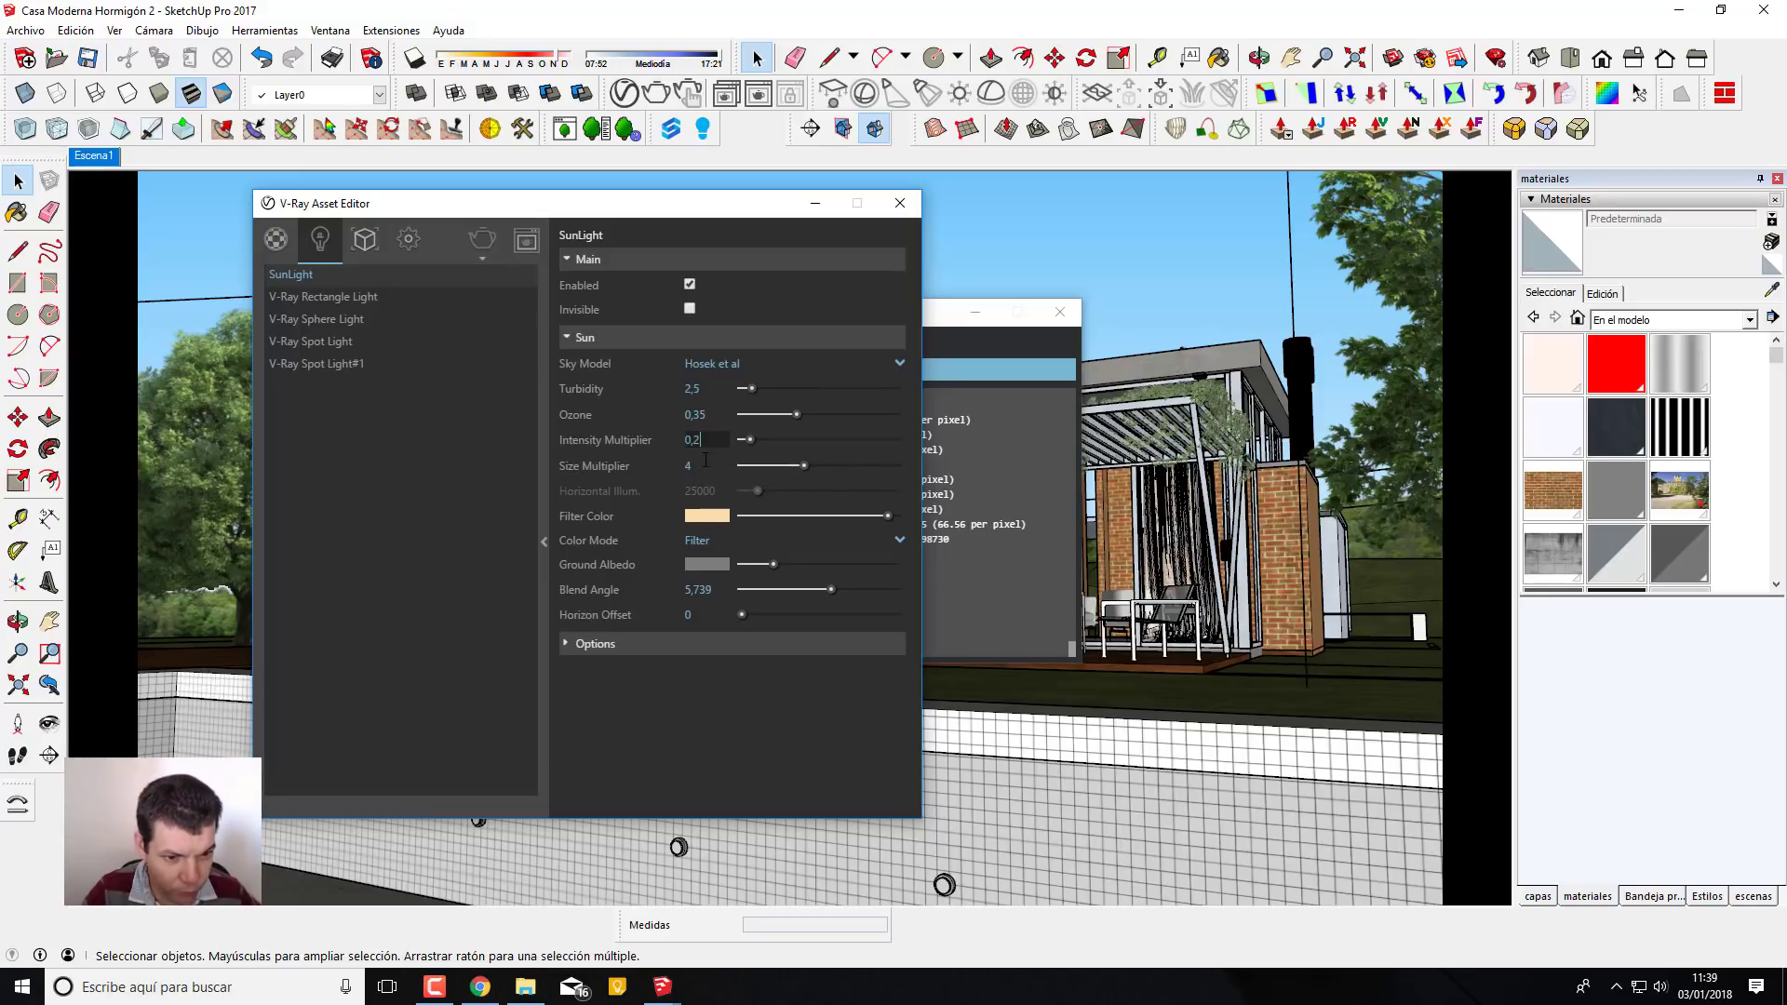
pyautogui.press('Return')
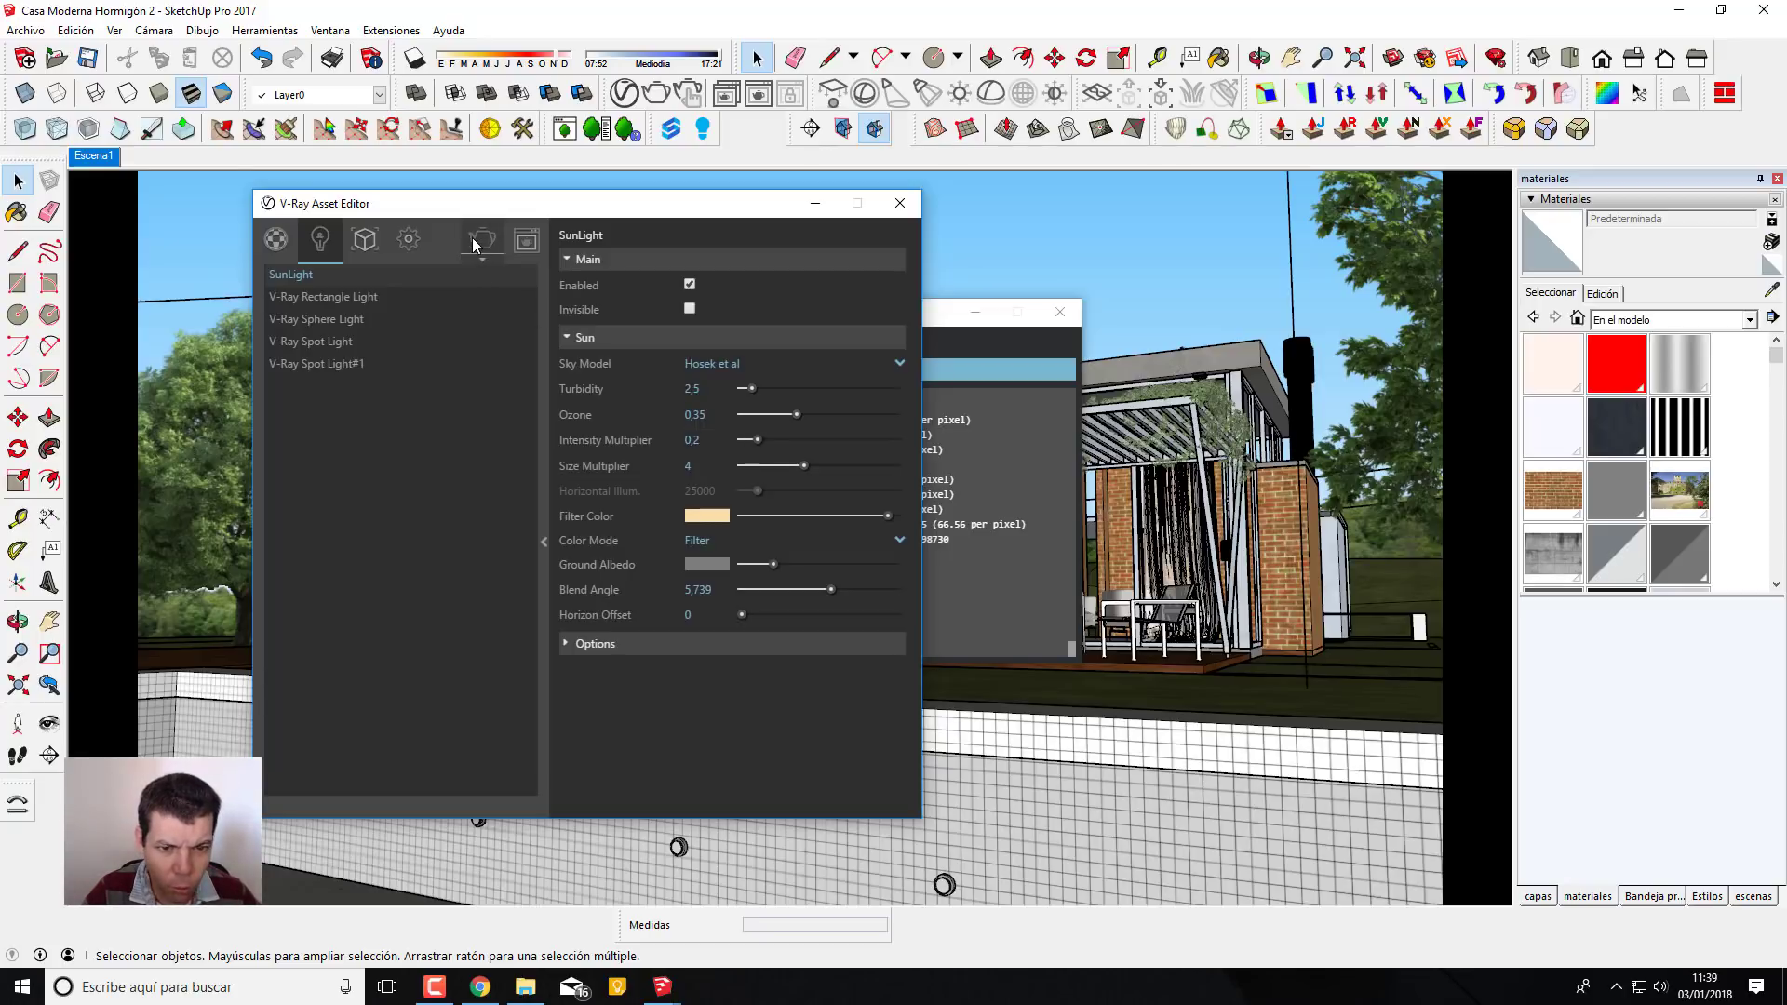
pyautogui.click(474, 242)
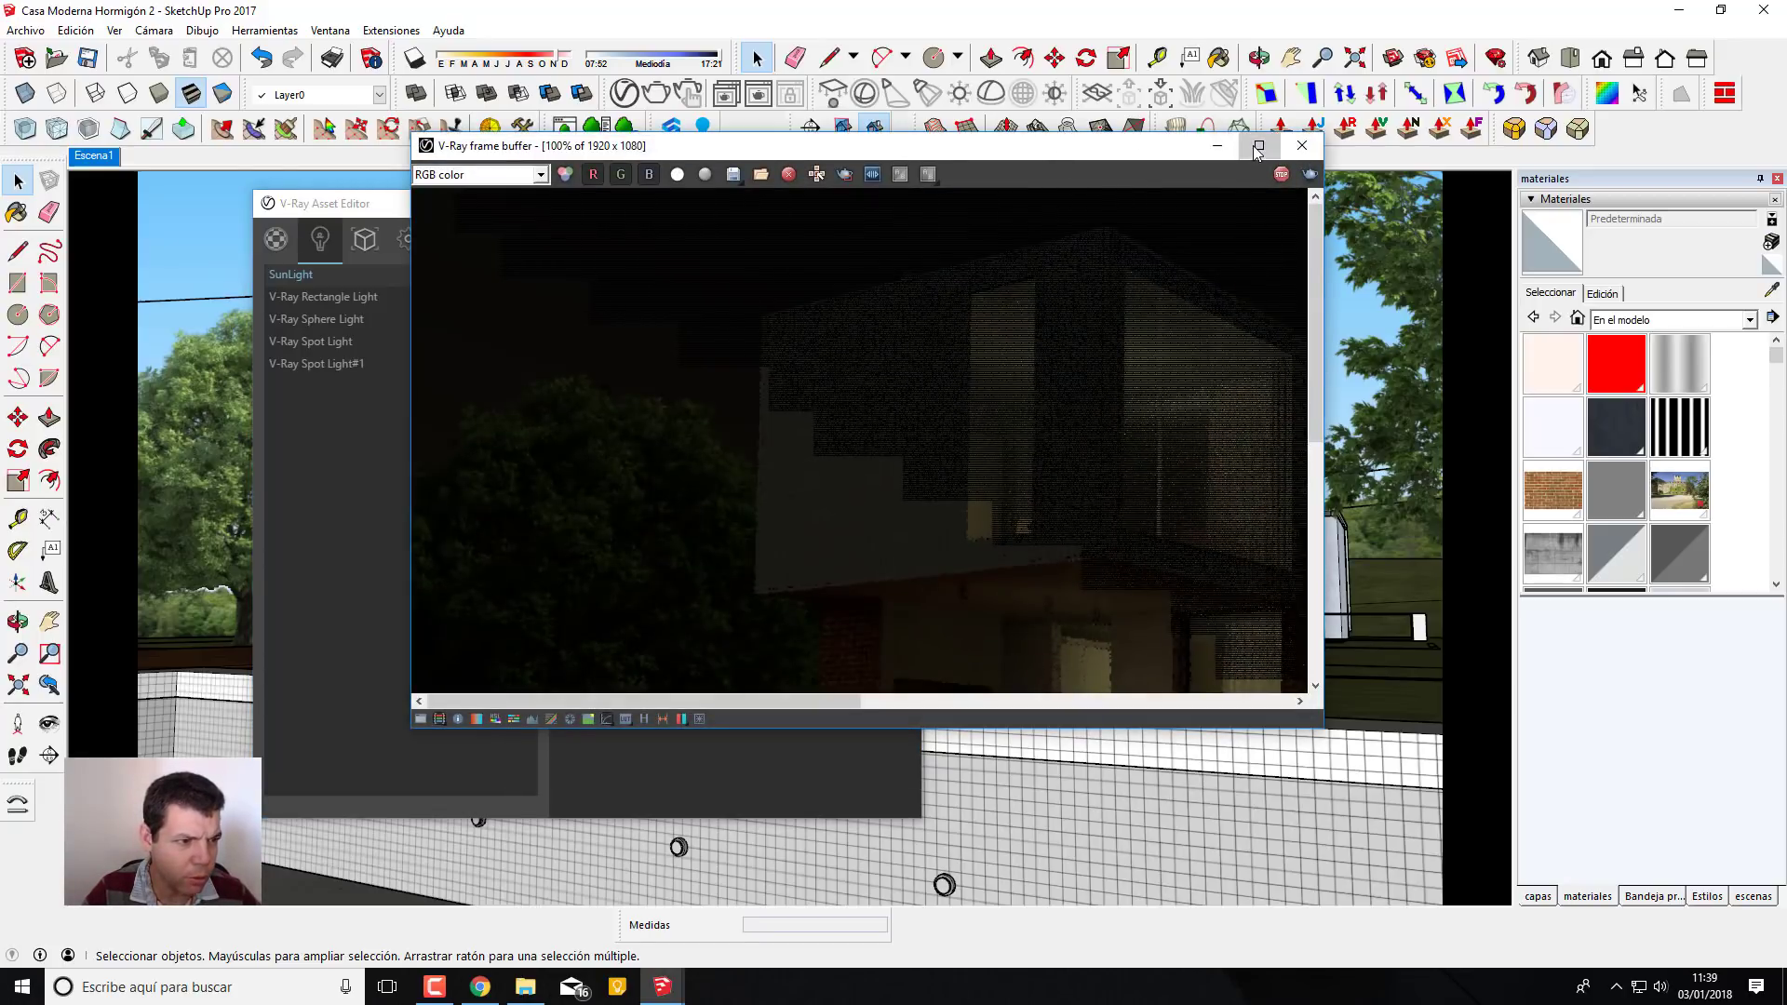
pyautogui.click(1256, 146)
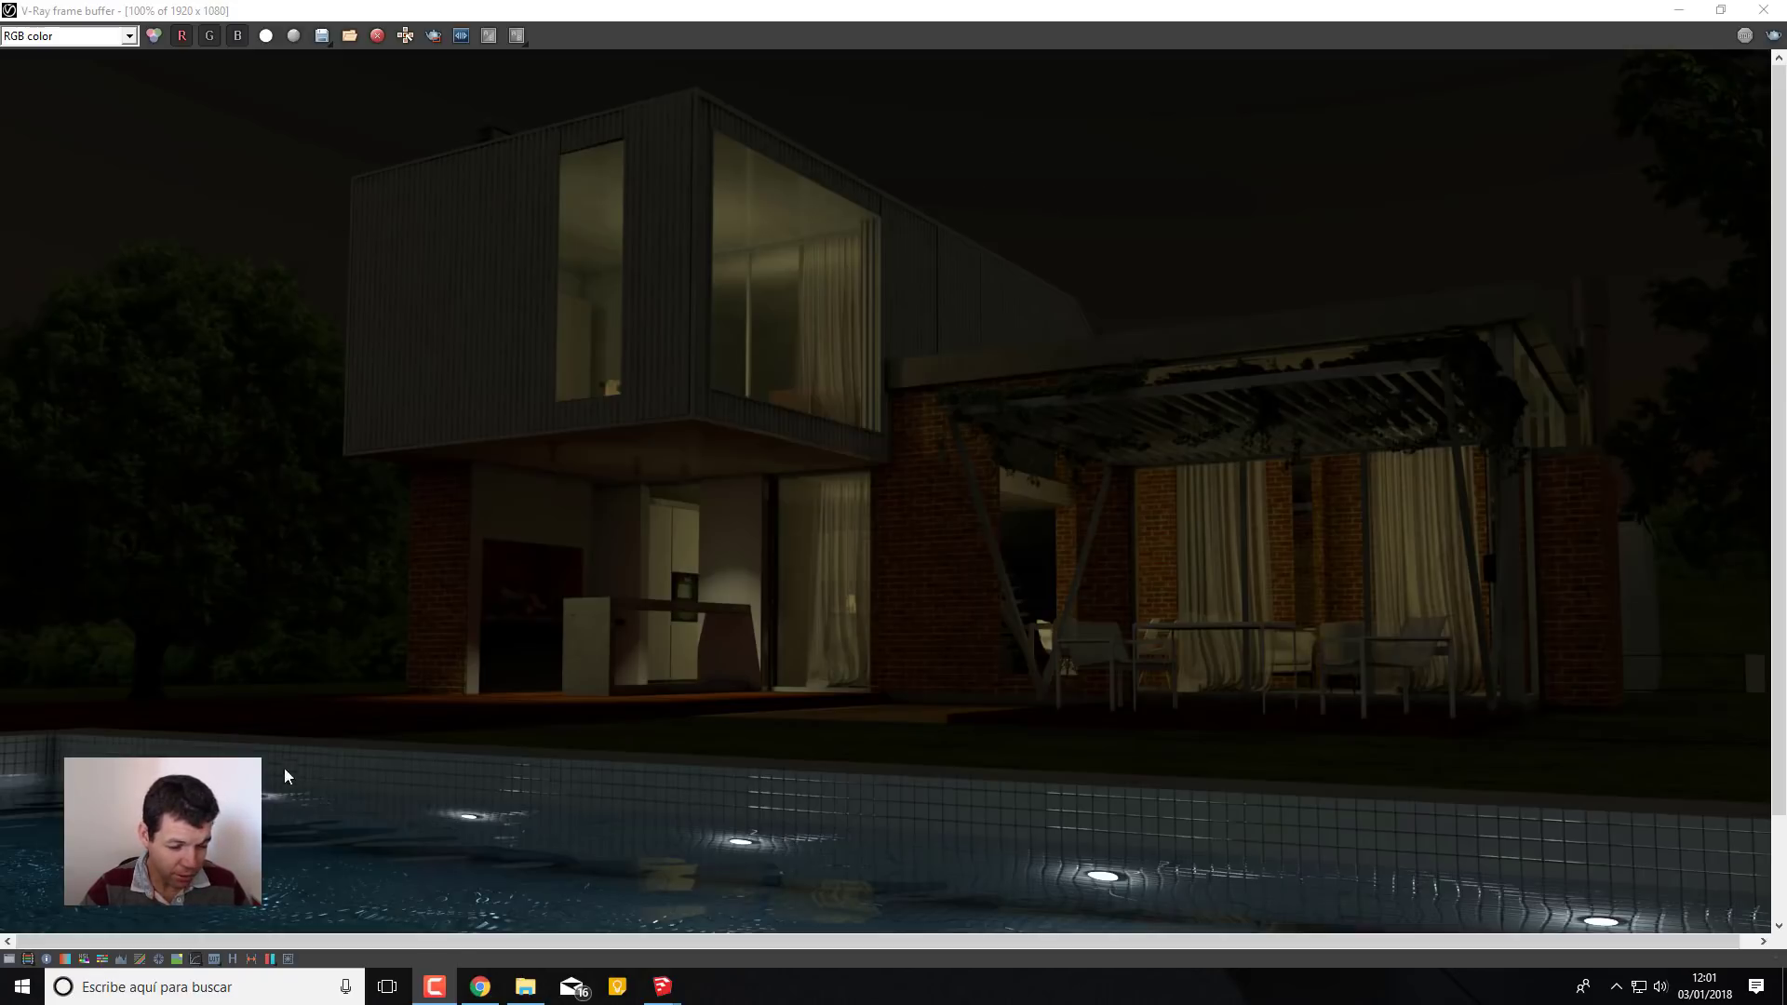
# Enable the frame buffer's Exposure correction and set it to 0.25
pyautogui.click(9, 960)
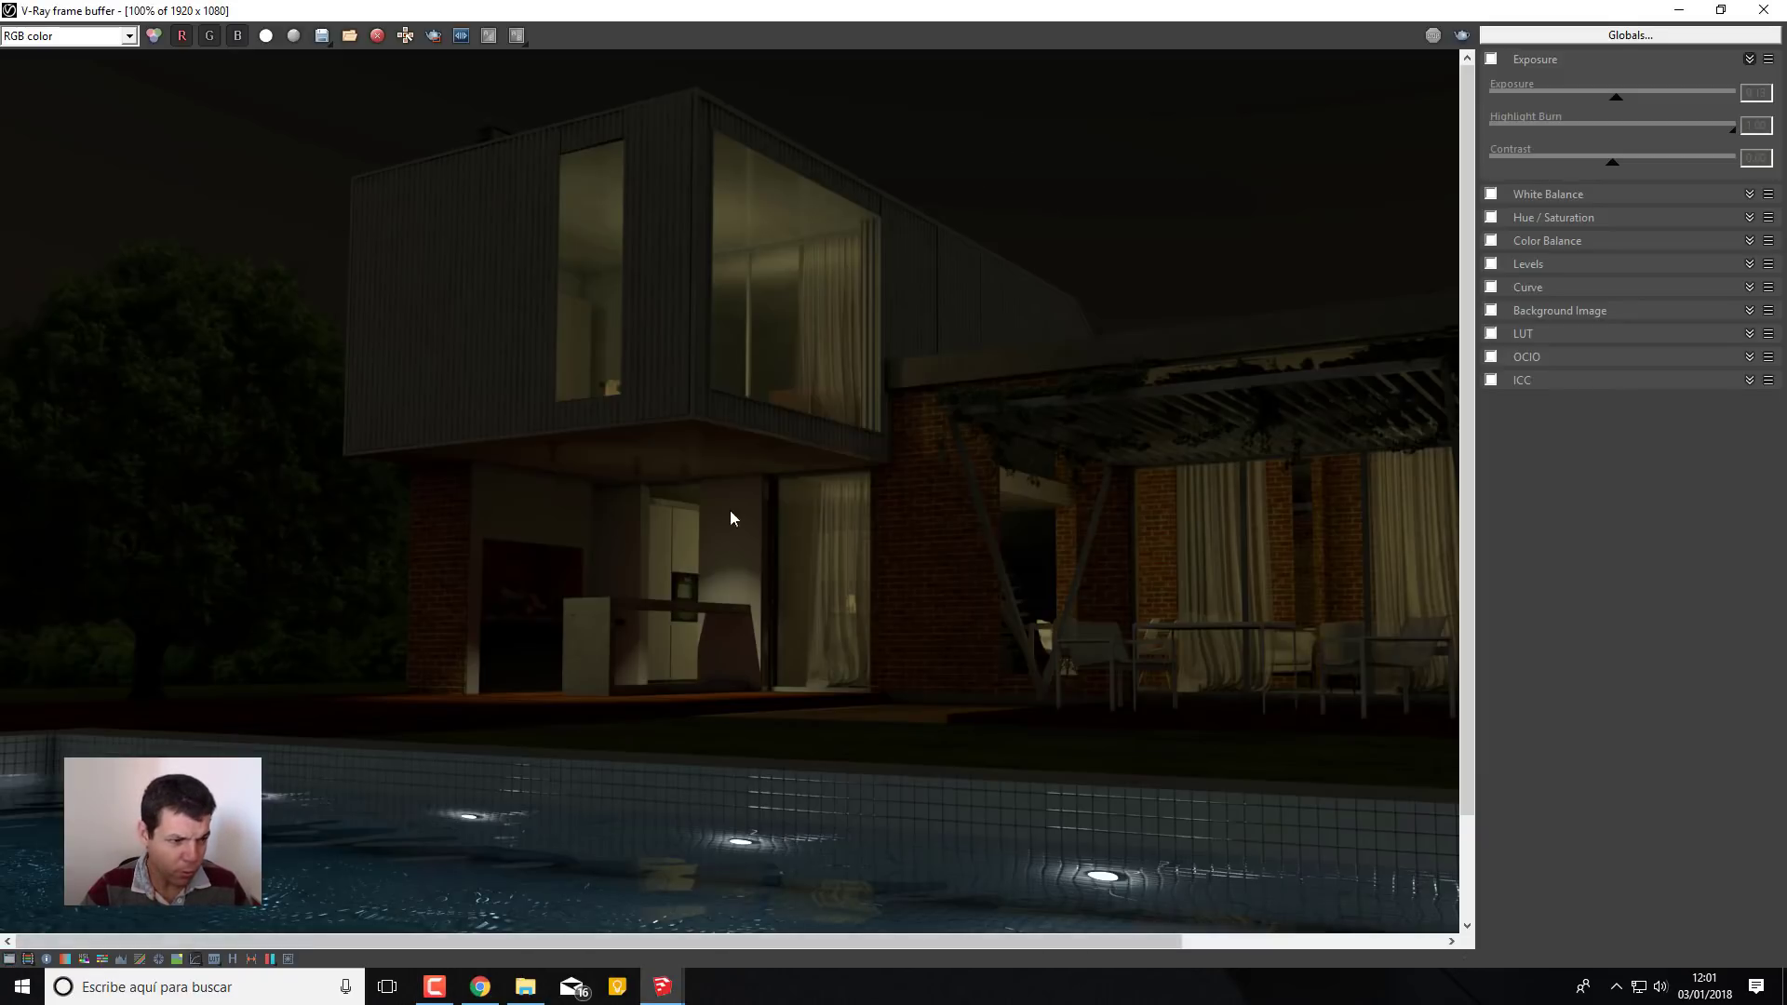
pyautogui.click(1492, 59)
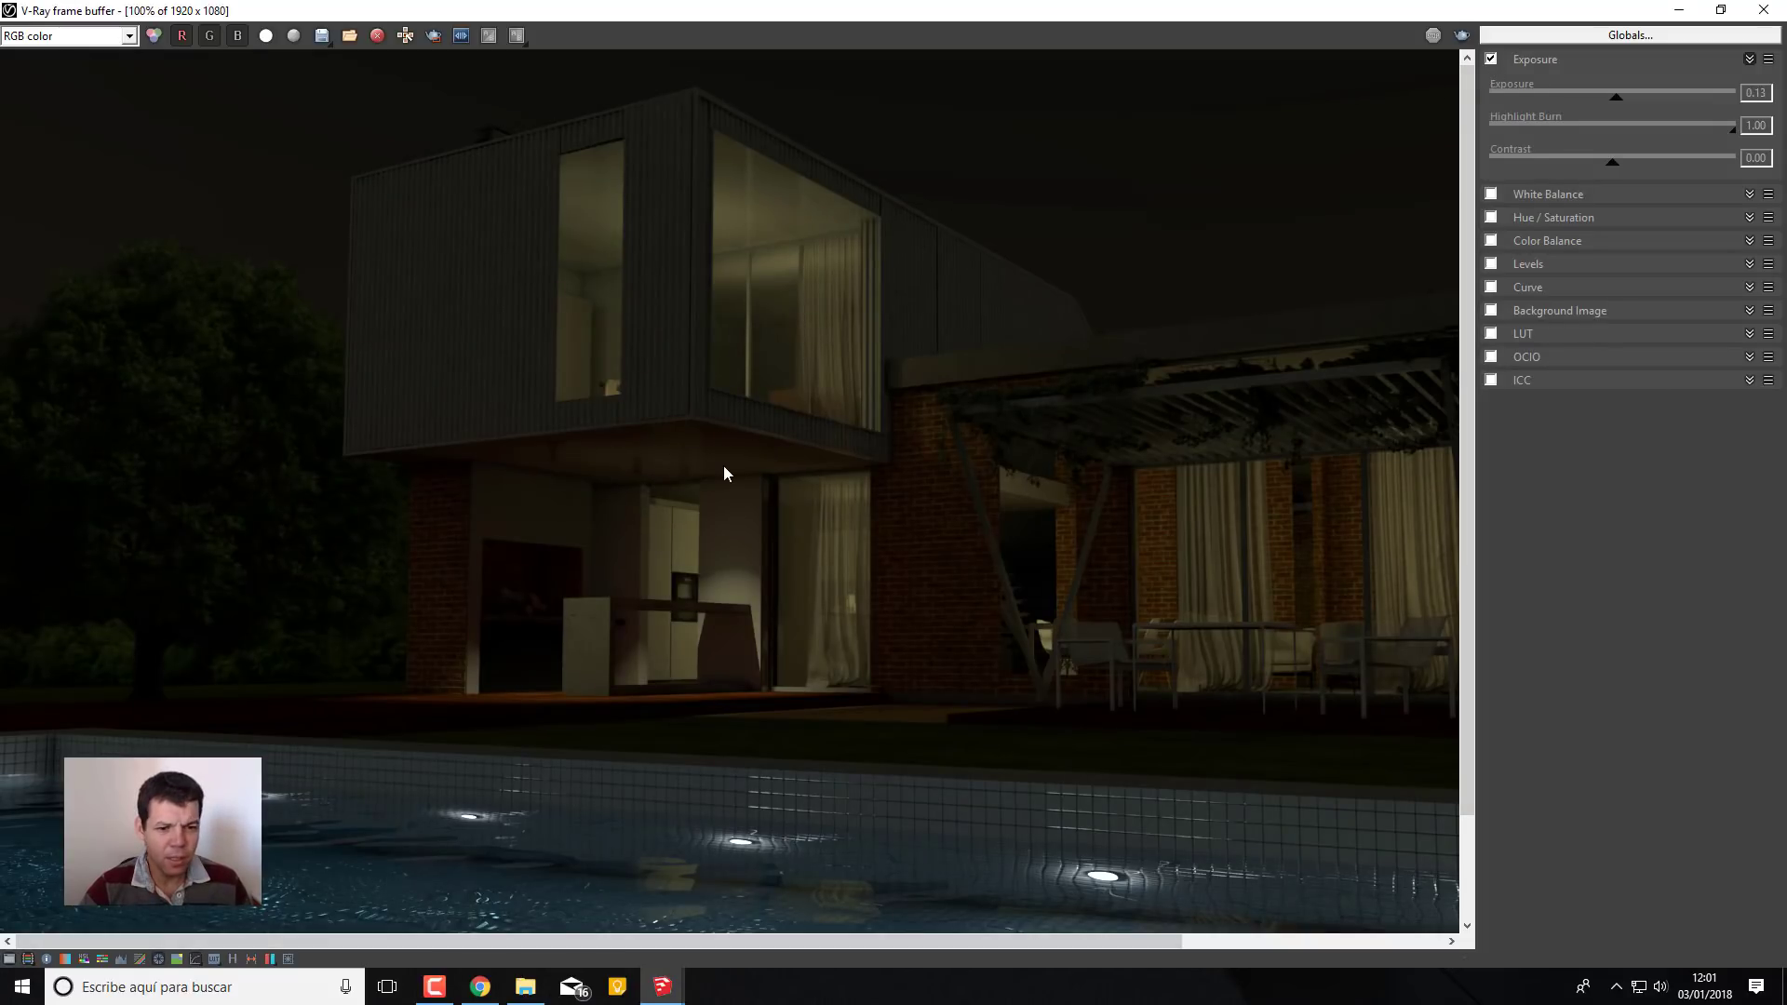
pyautogui.click(1610, 104)
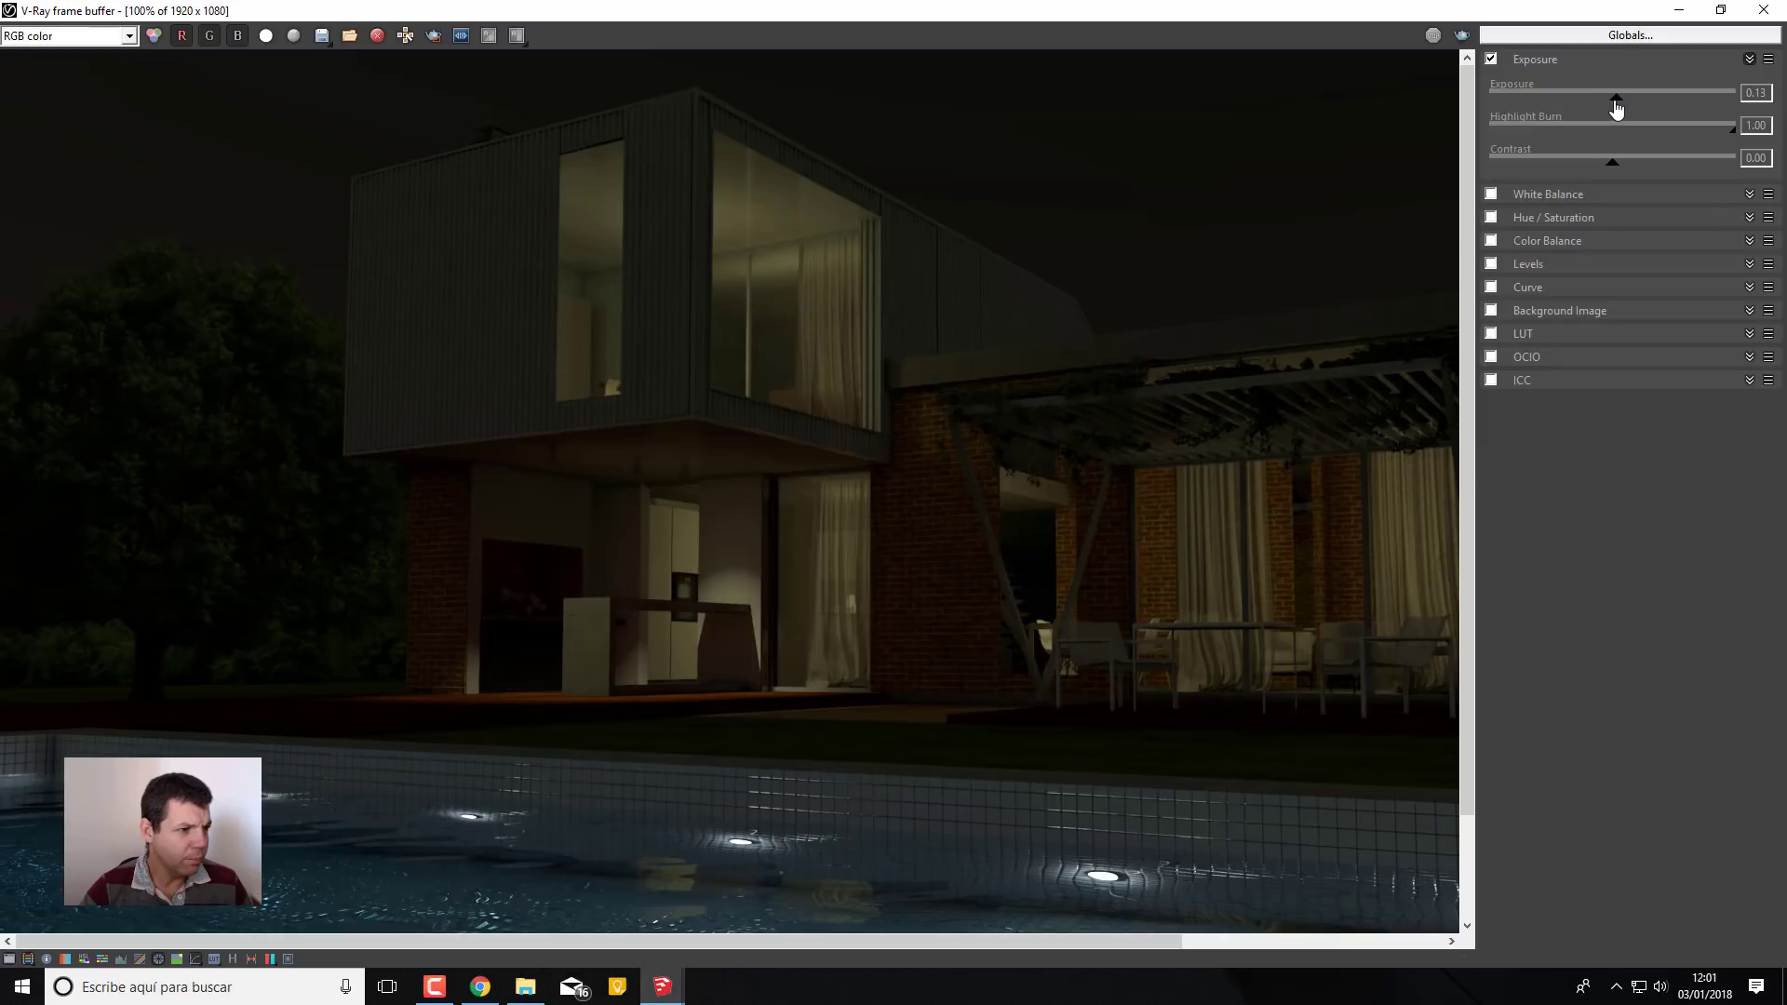
pyautogui.moveTo(1617, 106); pyautogui.dragTo(1624, 111)
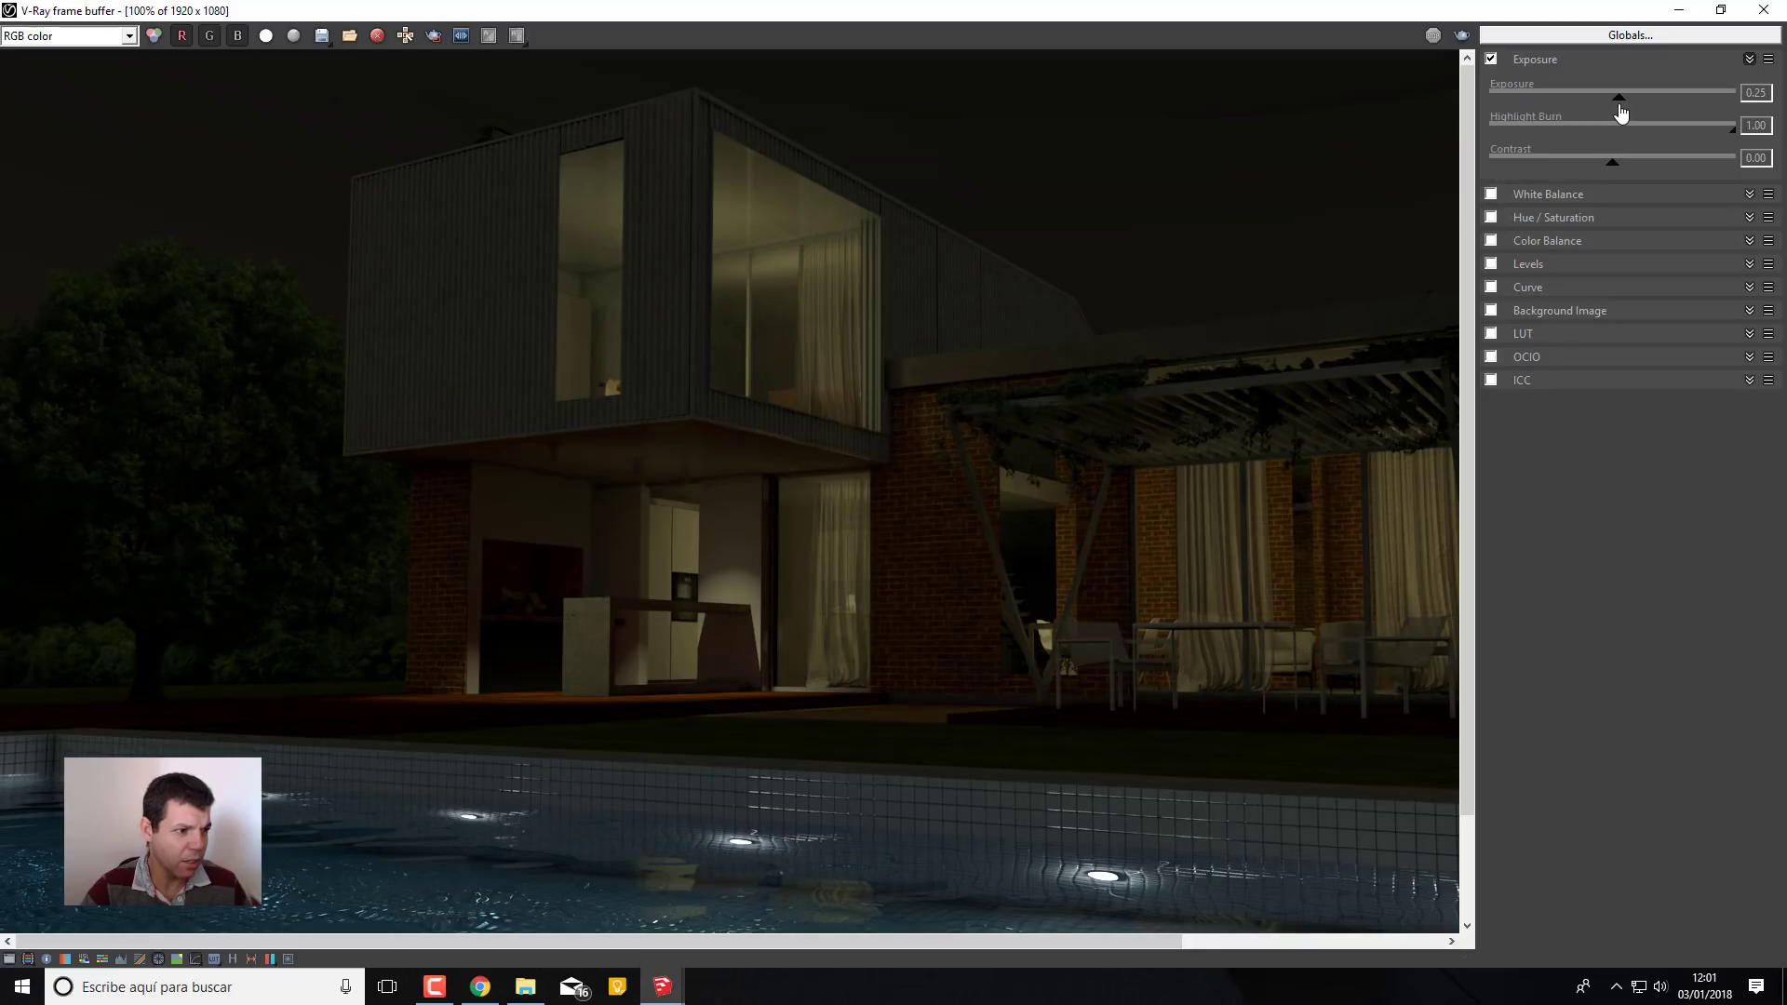
# Enable White Balance and adjust its temperature to about 5879
pyautogui.click(1491, 193)
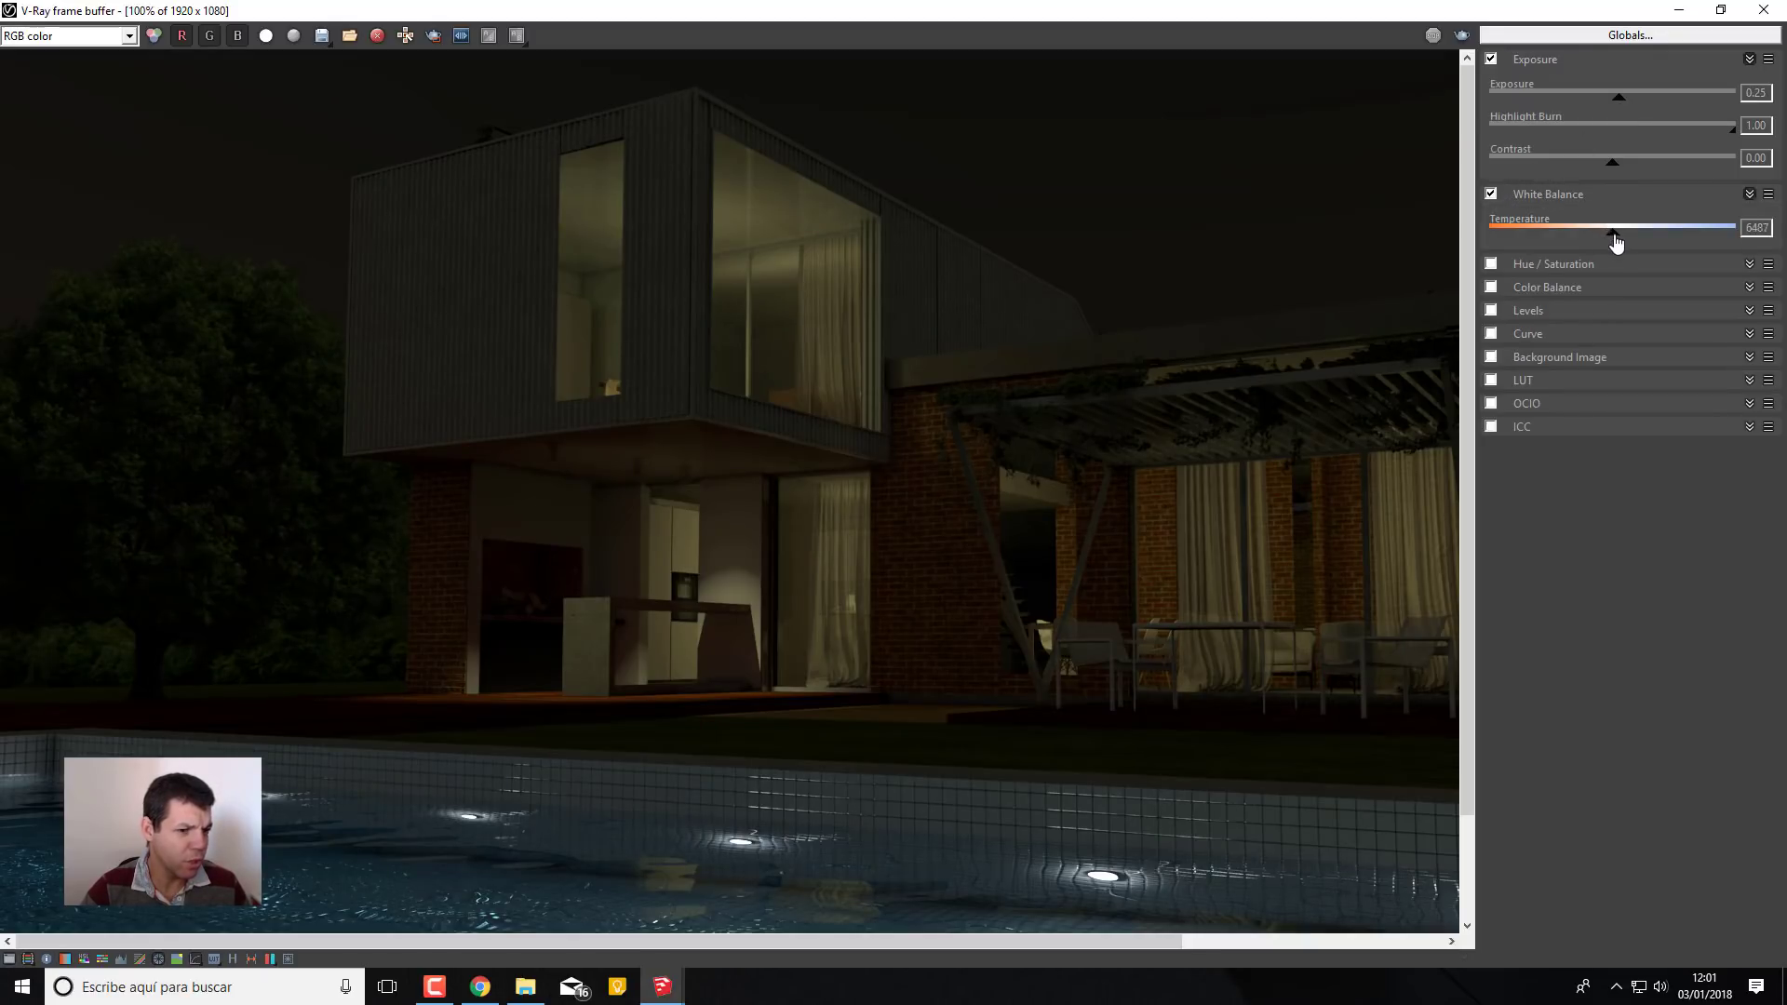
pyautogui.moveTo(1616, 242)
pyautogui.mouseDown()
pyautogui.moveTo(1726, 253)
pyautogui.moveTo(1529, 257)
pyautogui.moveTo(1652, 243)
pyautogui.moveTo(1593, 238)
pyautogui.mouseUp()
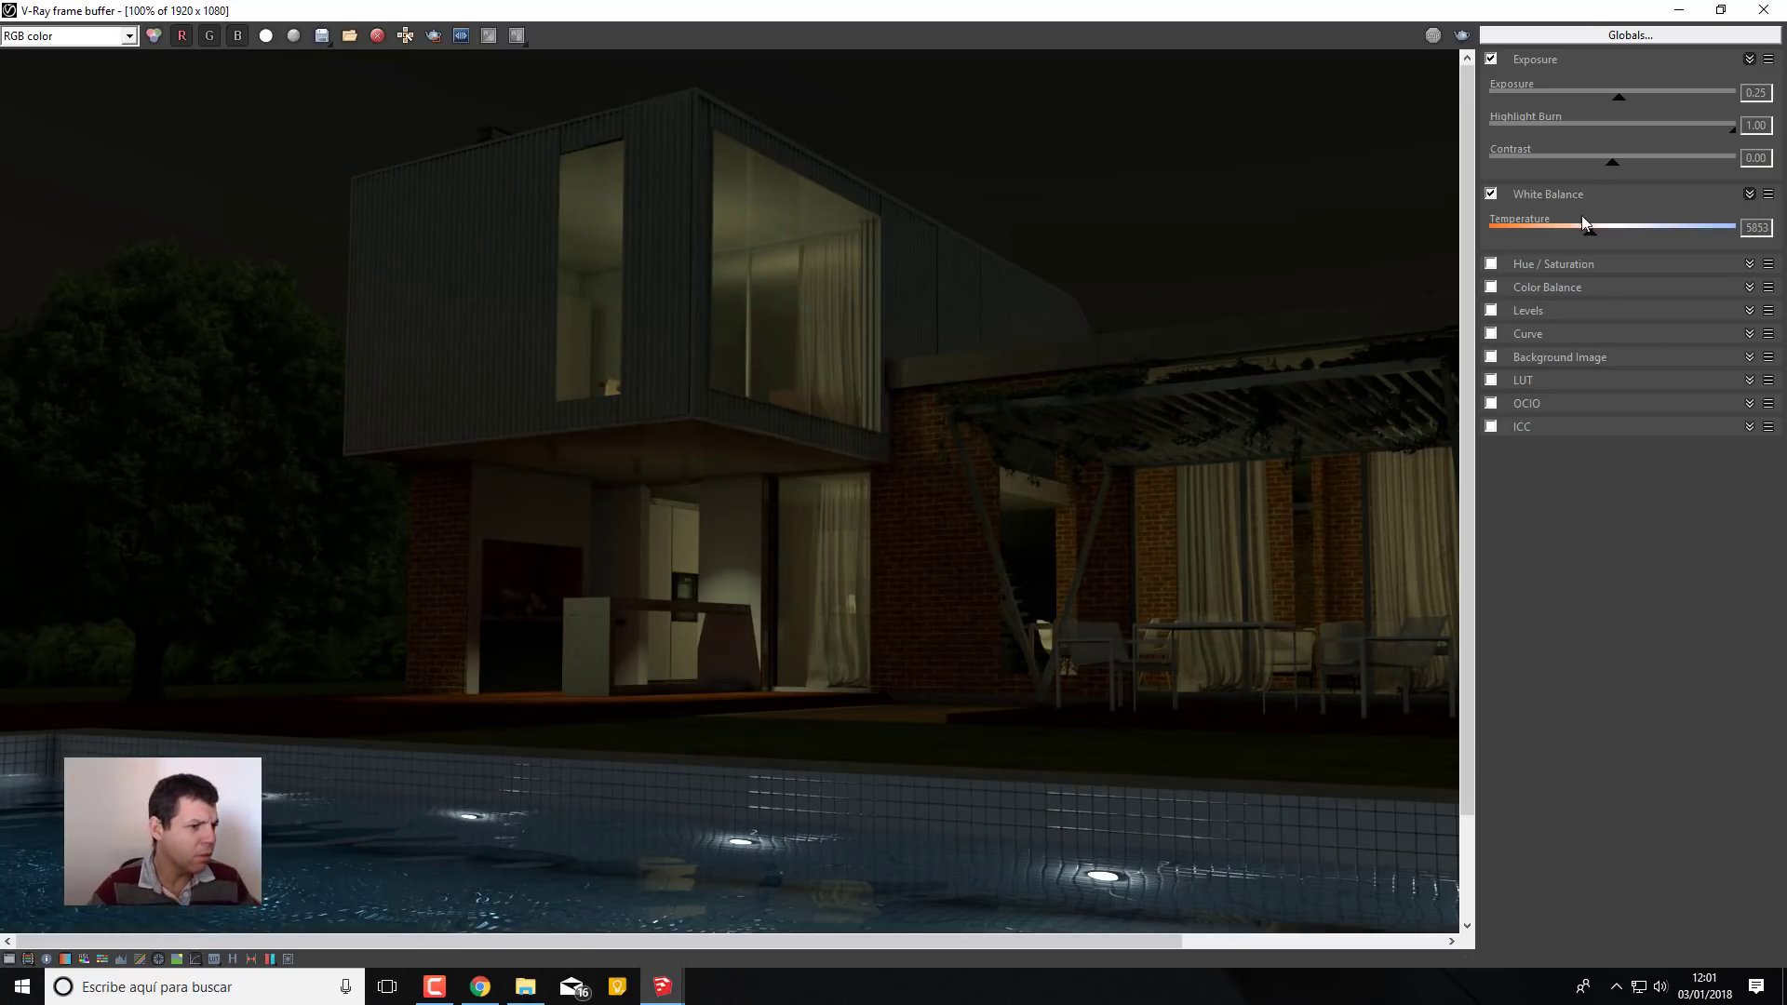
pyautogui.moveTo(1605, 238); pyautogui.dragTo(1655, 247)
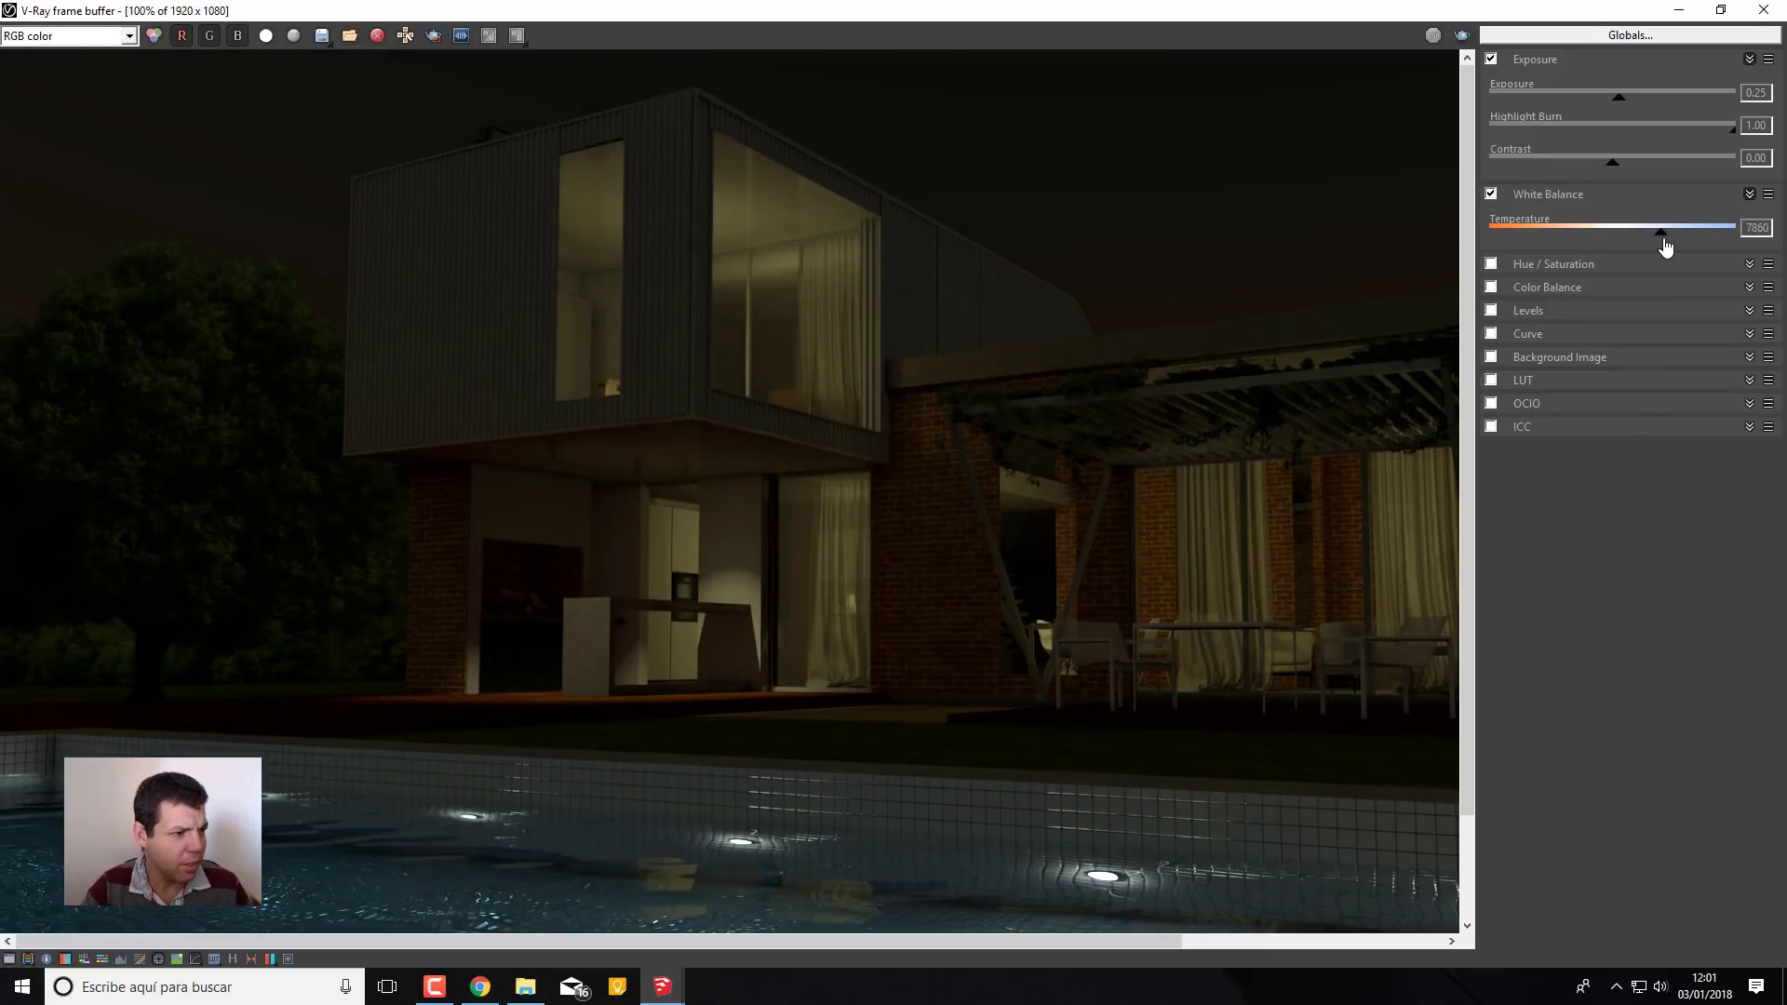
pyautogui.moveTo(1676, 246); pyautogui.dragTo(1593, 239)
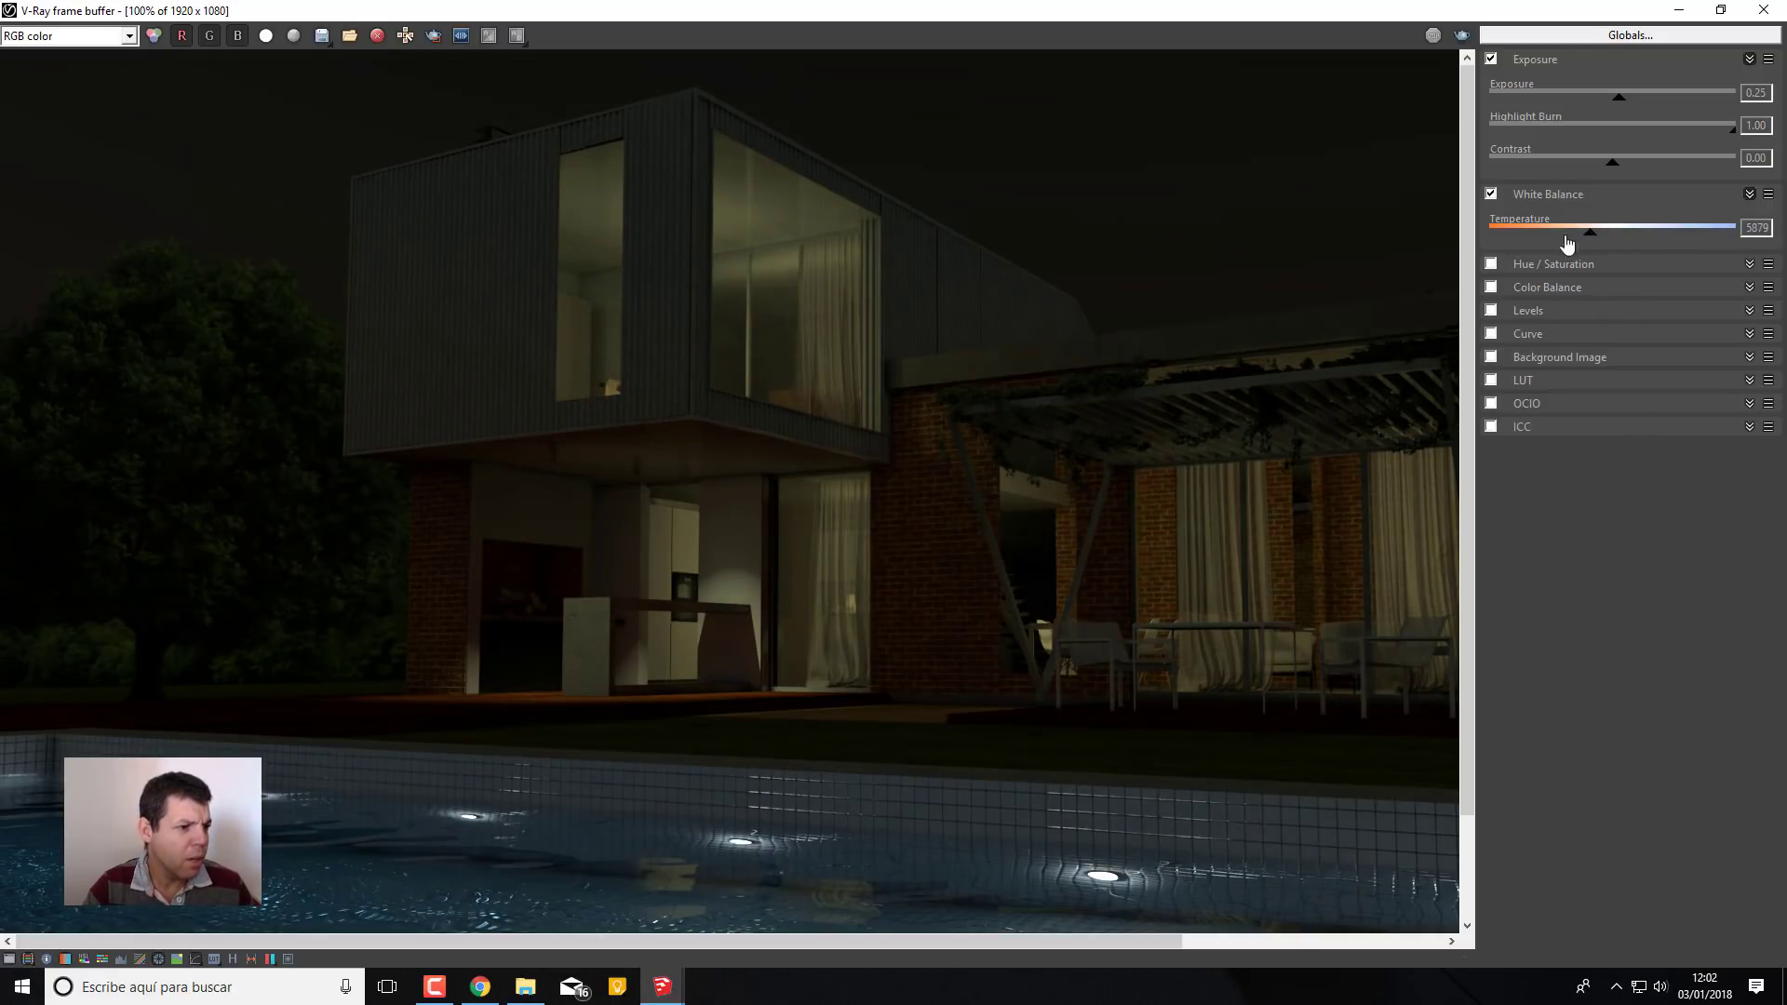
# Enable Color Balance, test Cyan/Red toward red, then reset it to 0
pyautogui.click(1491, 288)
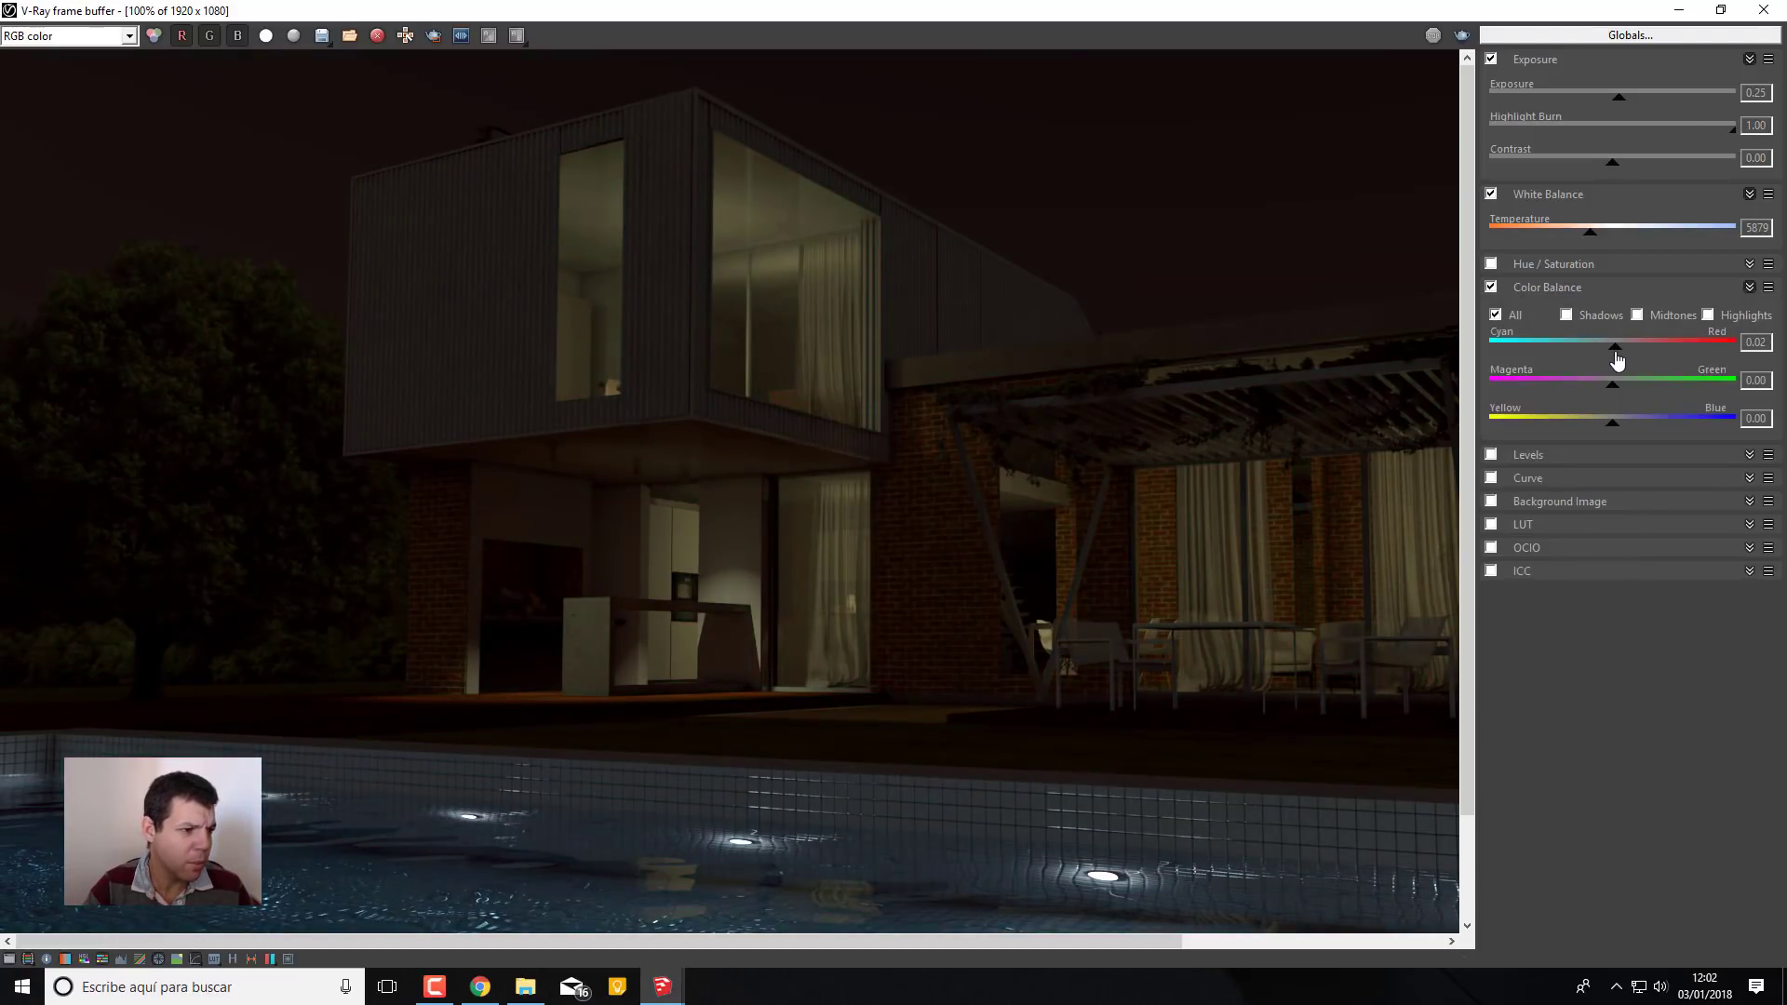
pyautogui.moveTo(1616, 356); pyautogui.dragTo(1732, 353)
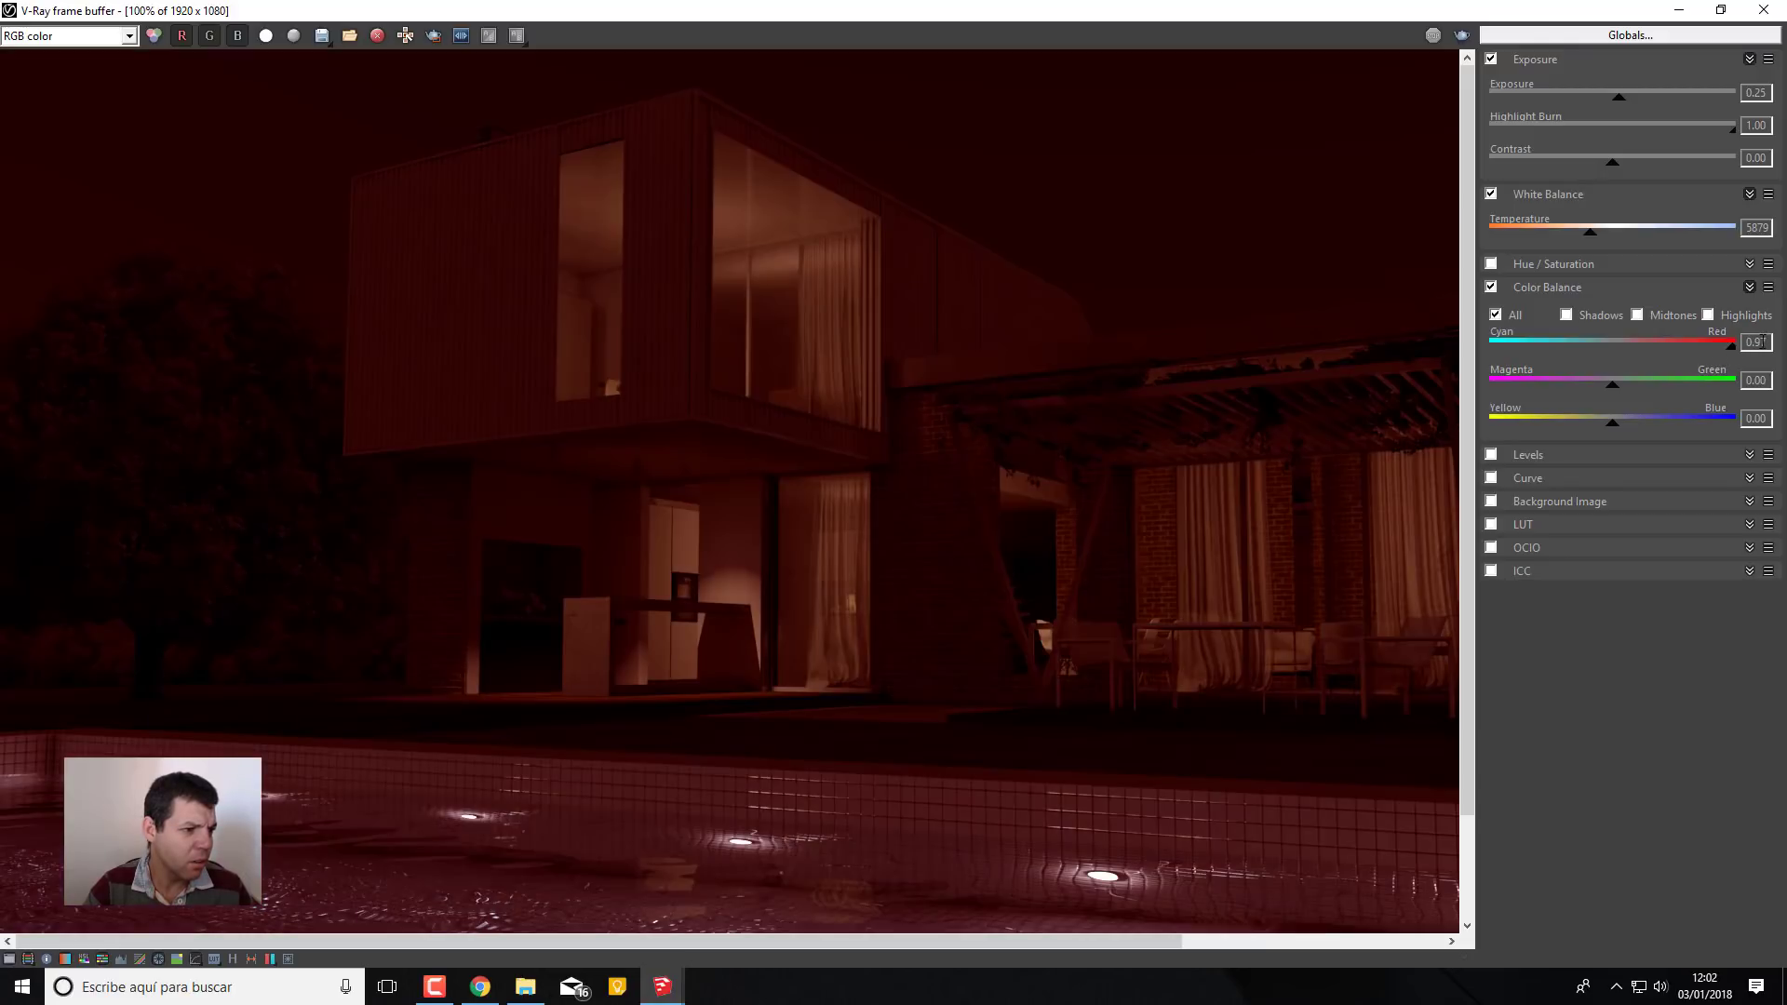
pyautogui.write('0')
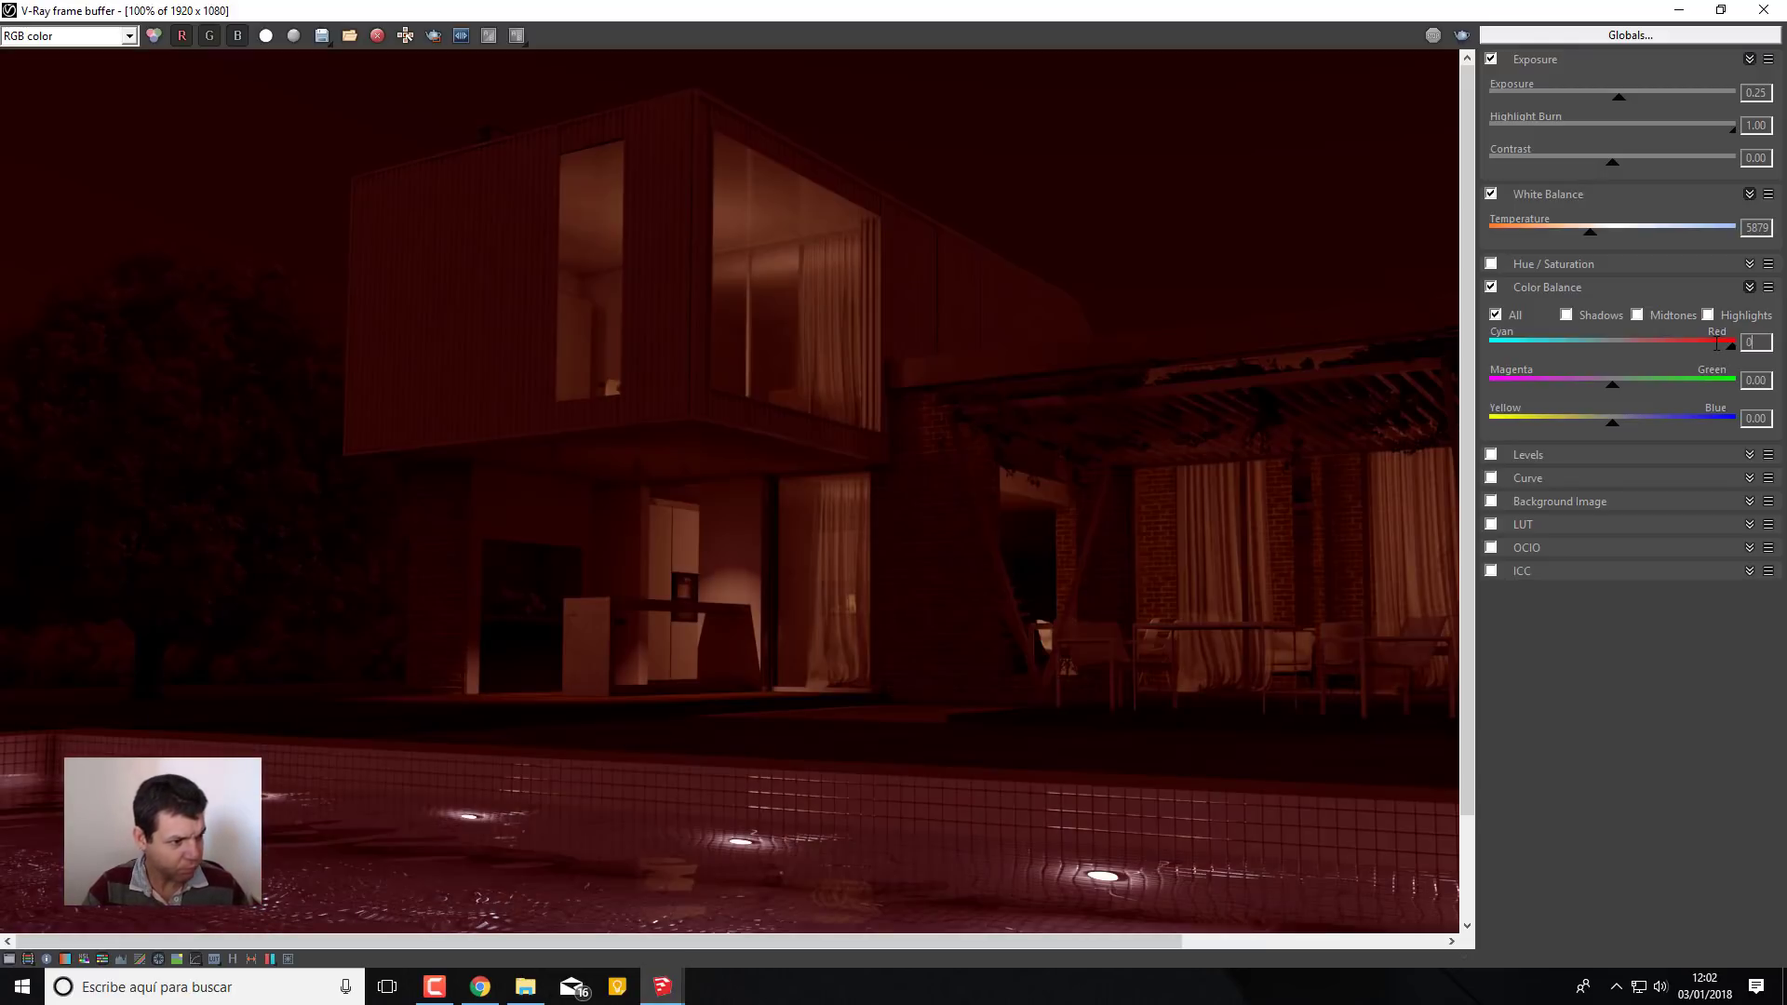
pyautogui.press('Return')
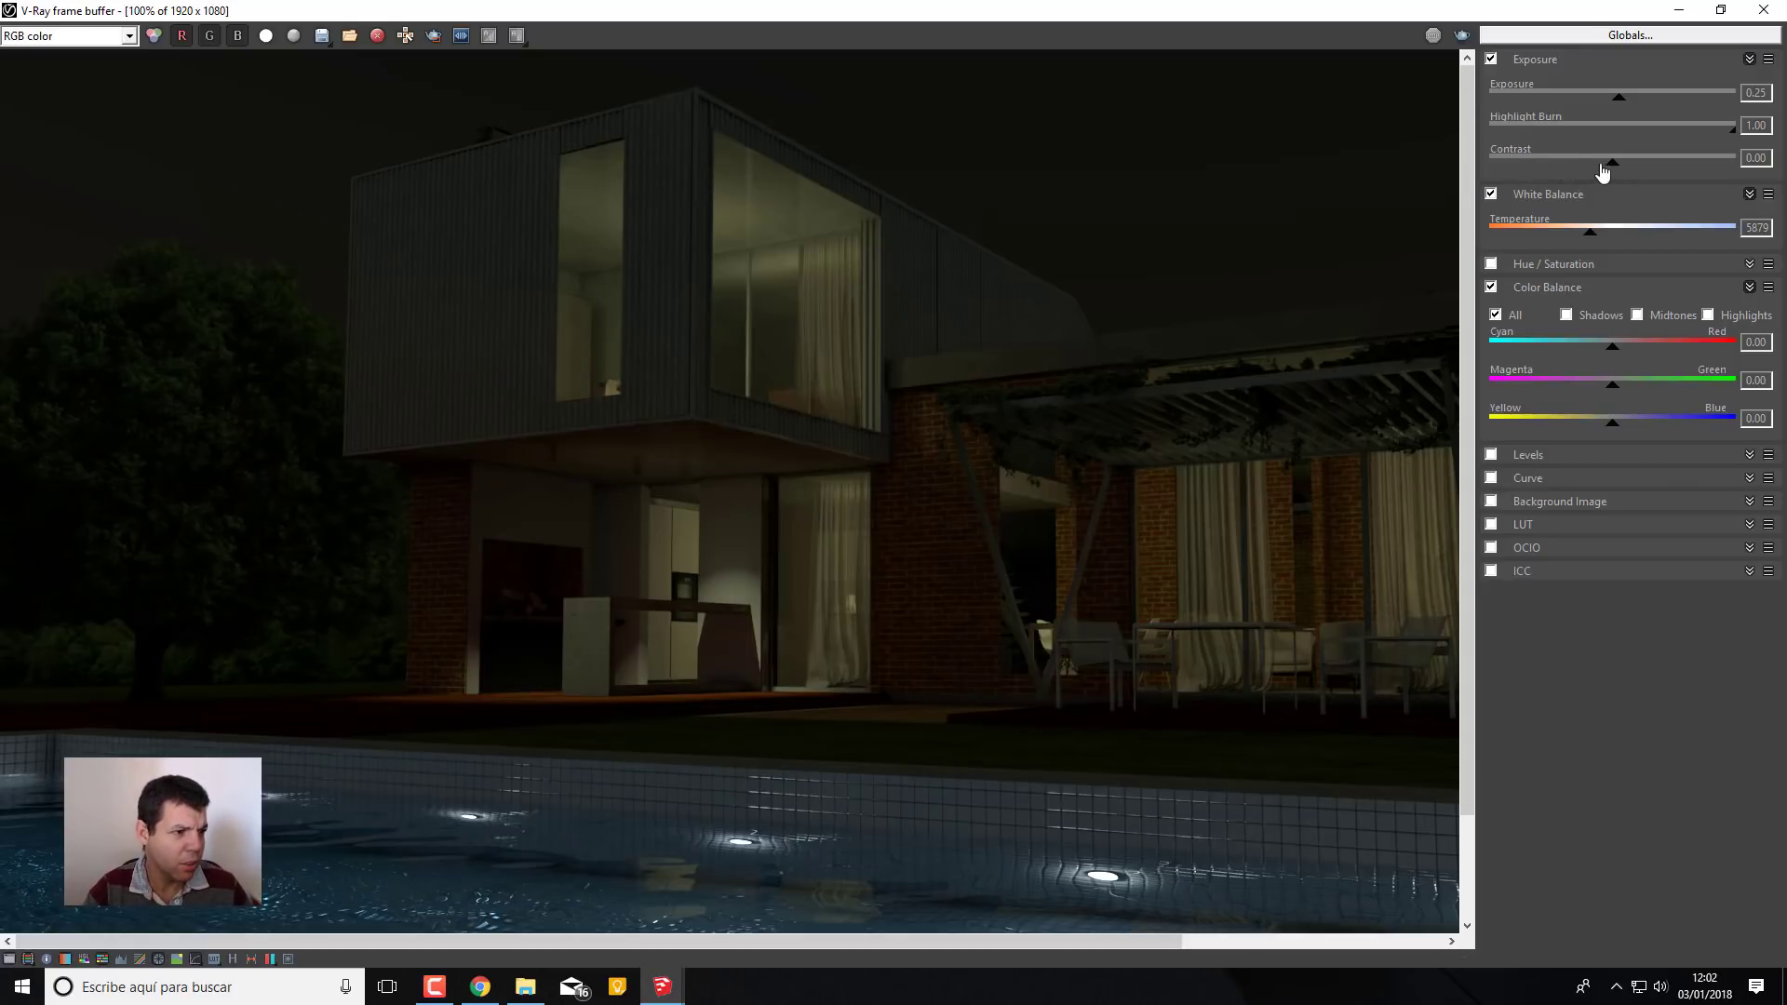
# Set contrast to 0.15 and exposure to 0.77, and bring up the PNG save dialog
pyautogui.moveTo(1610, 171); pyautogui.dragTo(1634, 183)
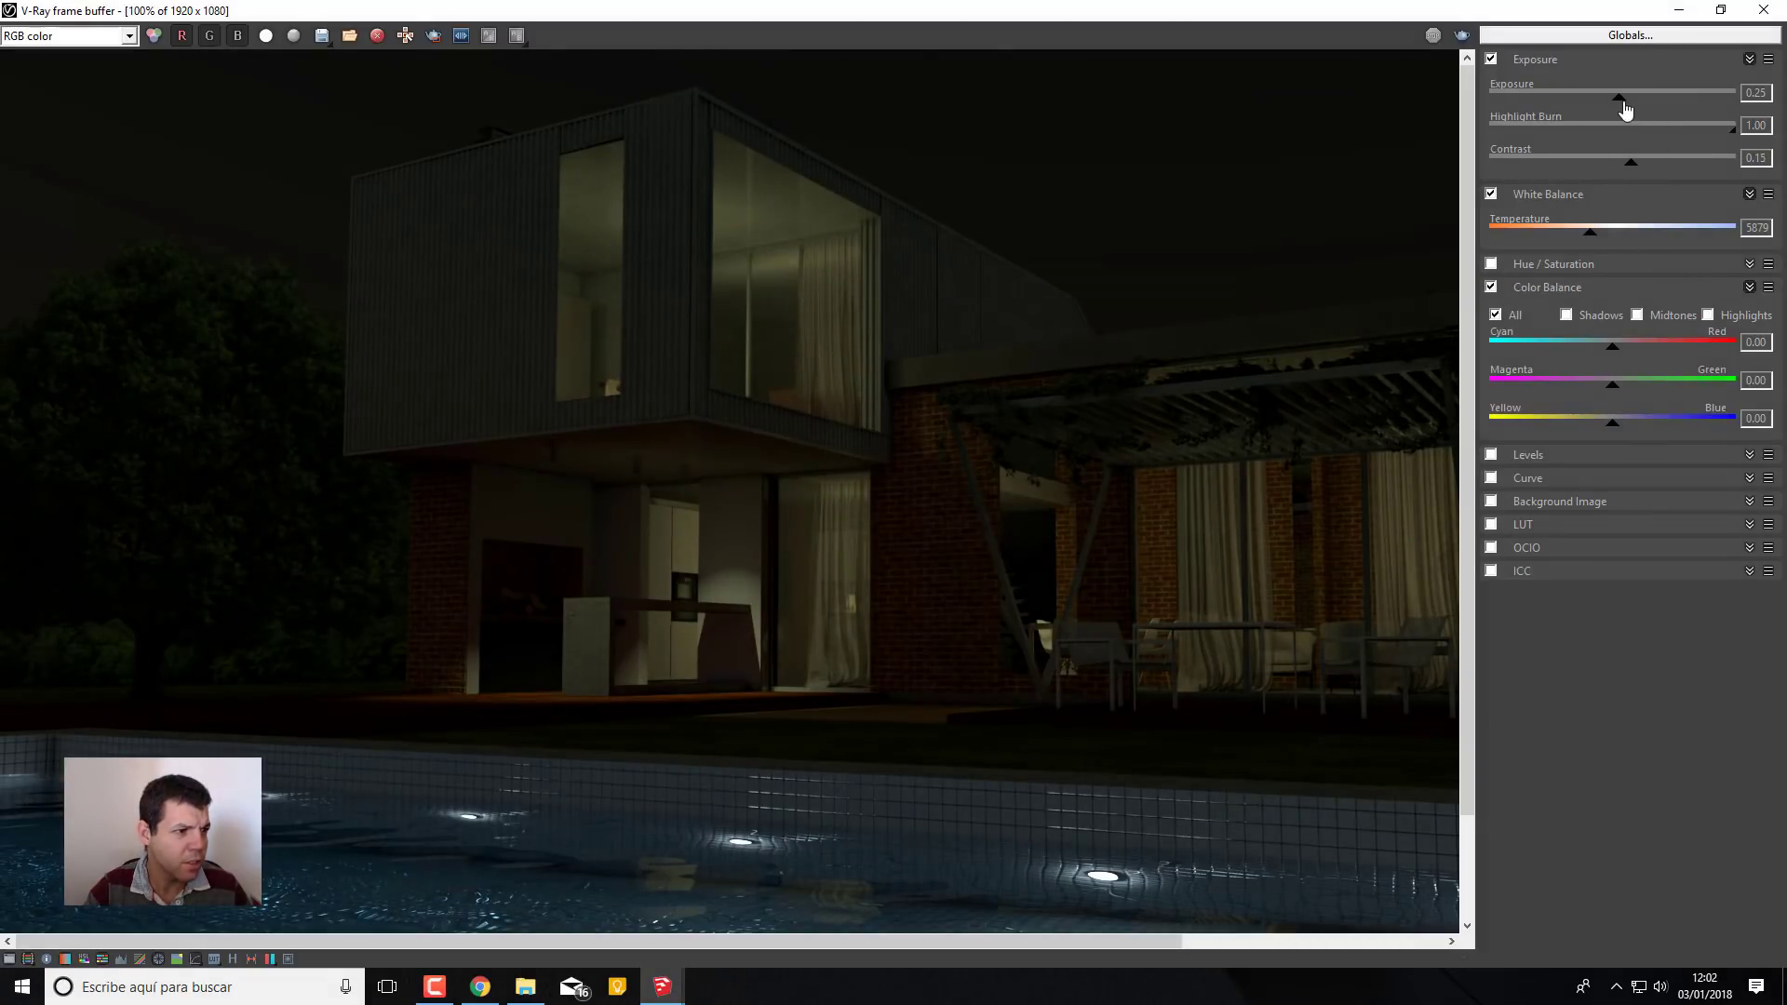
pyautogui.moveTo(1631, 109); pyautogui.dragTo(1637, 110)
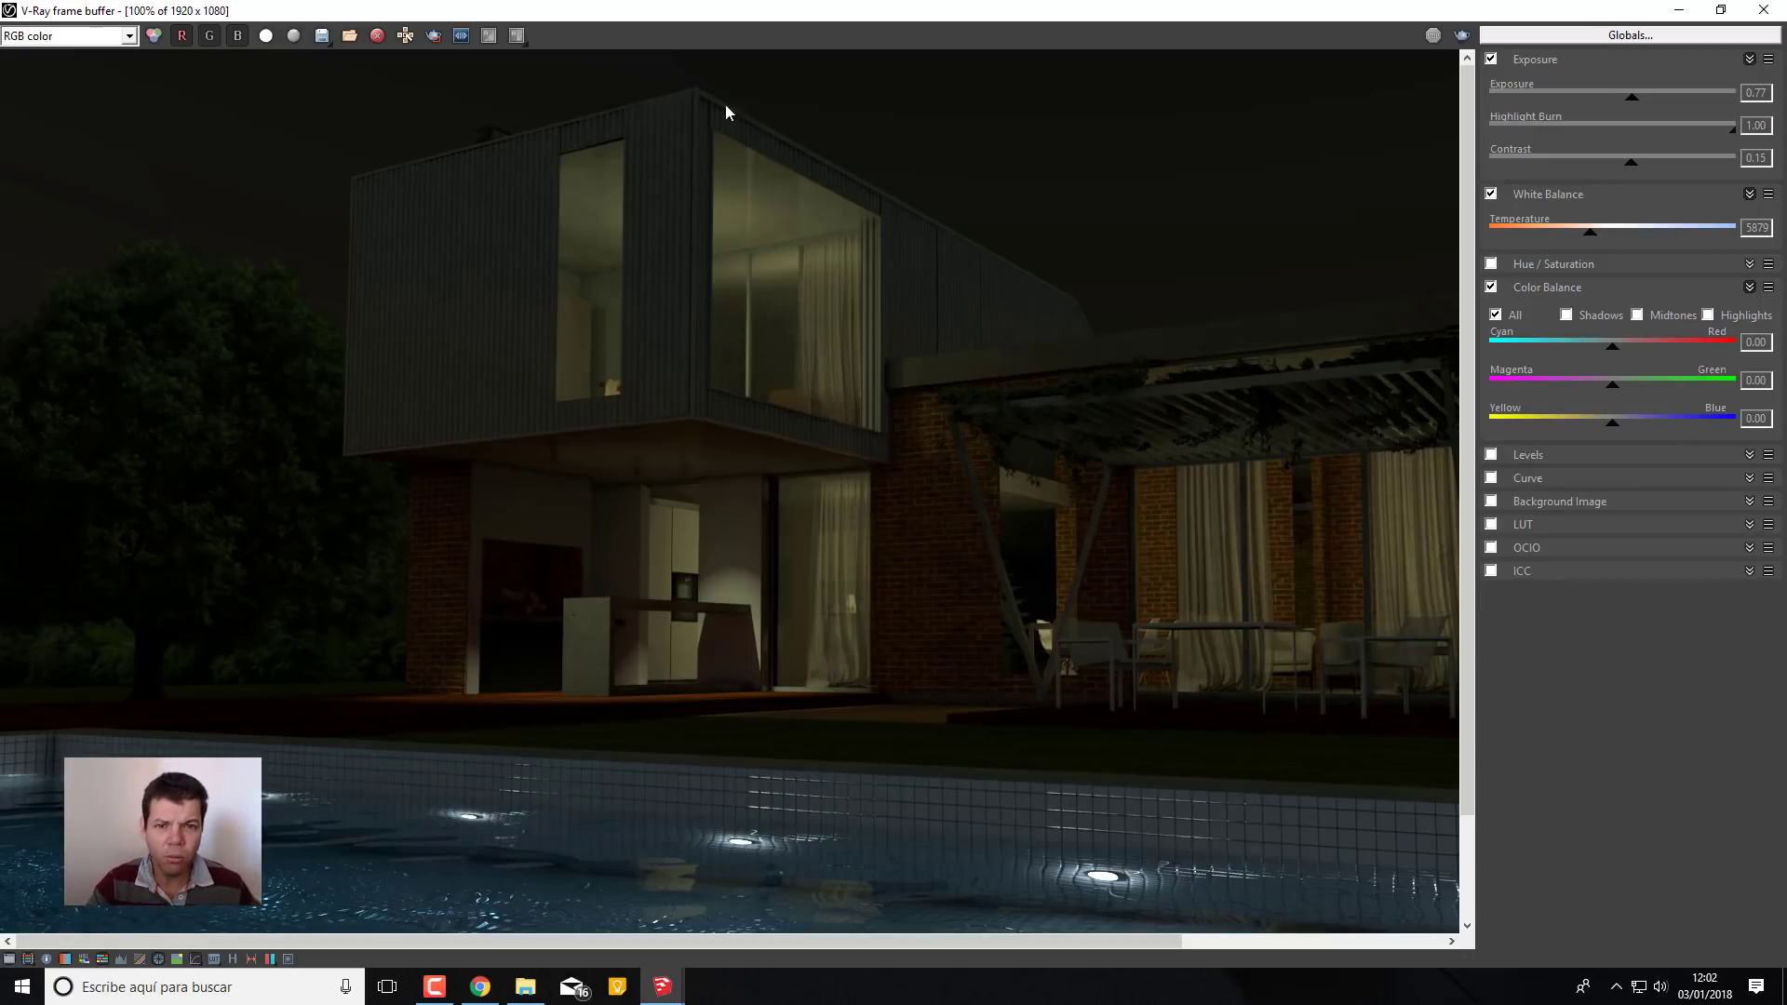
pyautogui.click(323, 43)
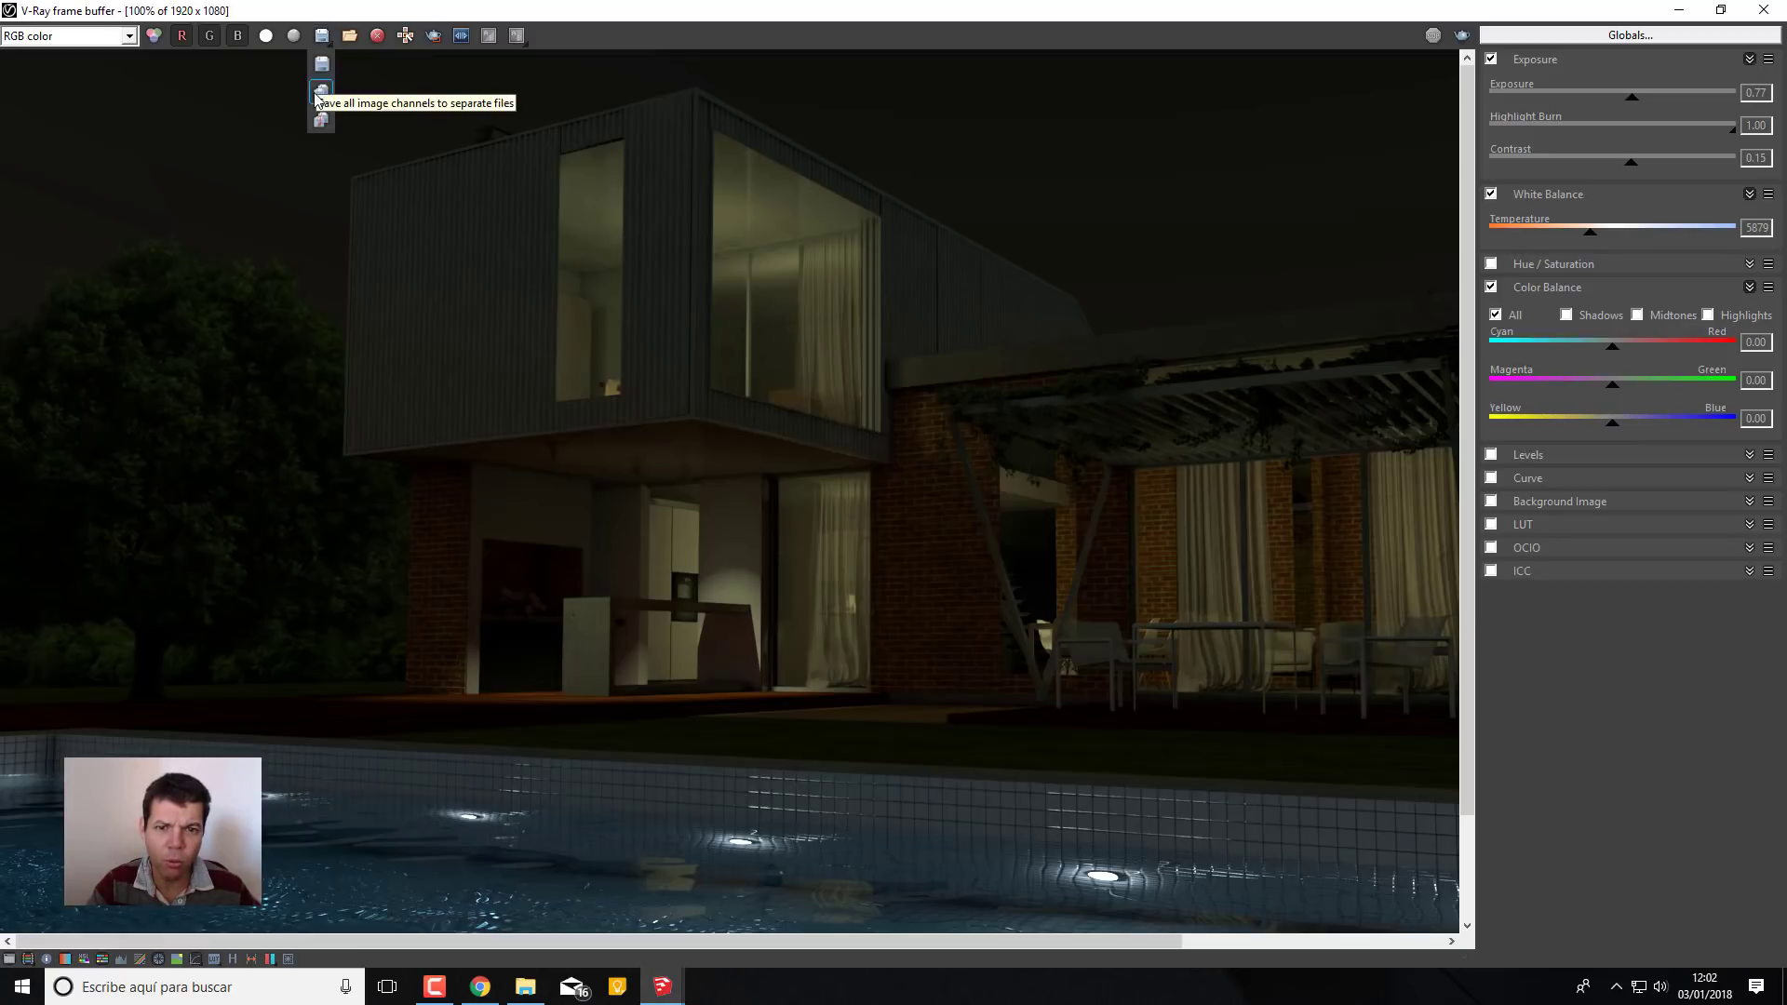
pyautogui.click(318, 94)
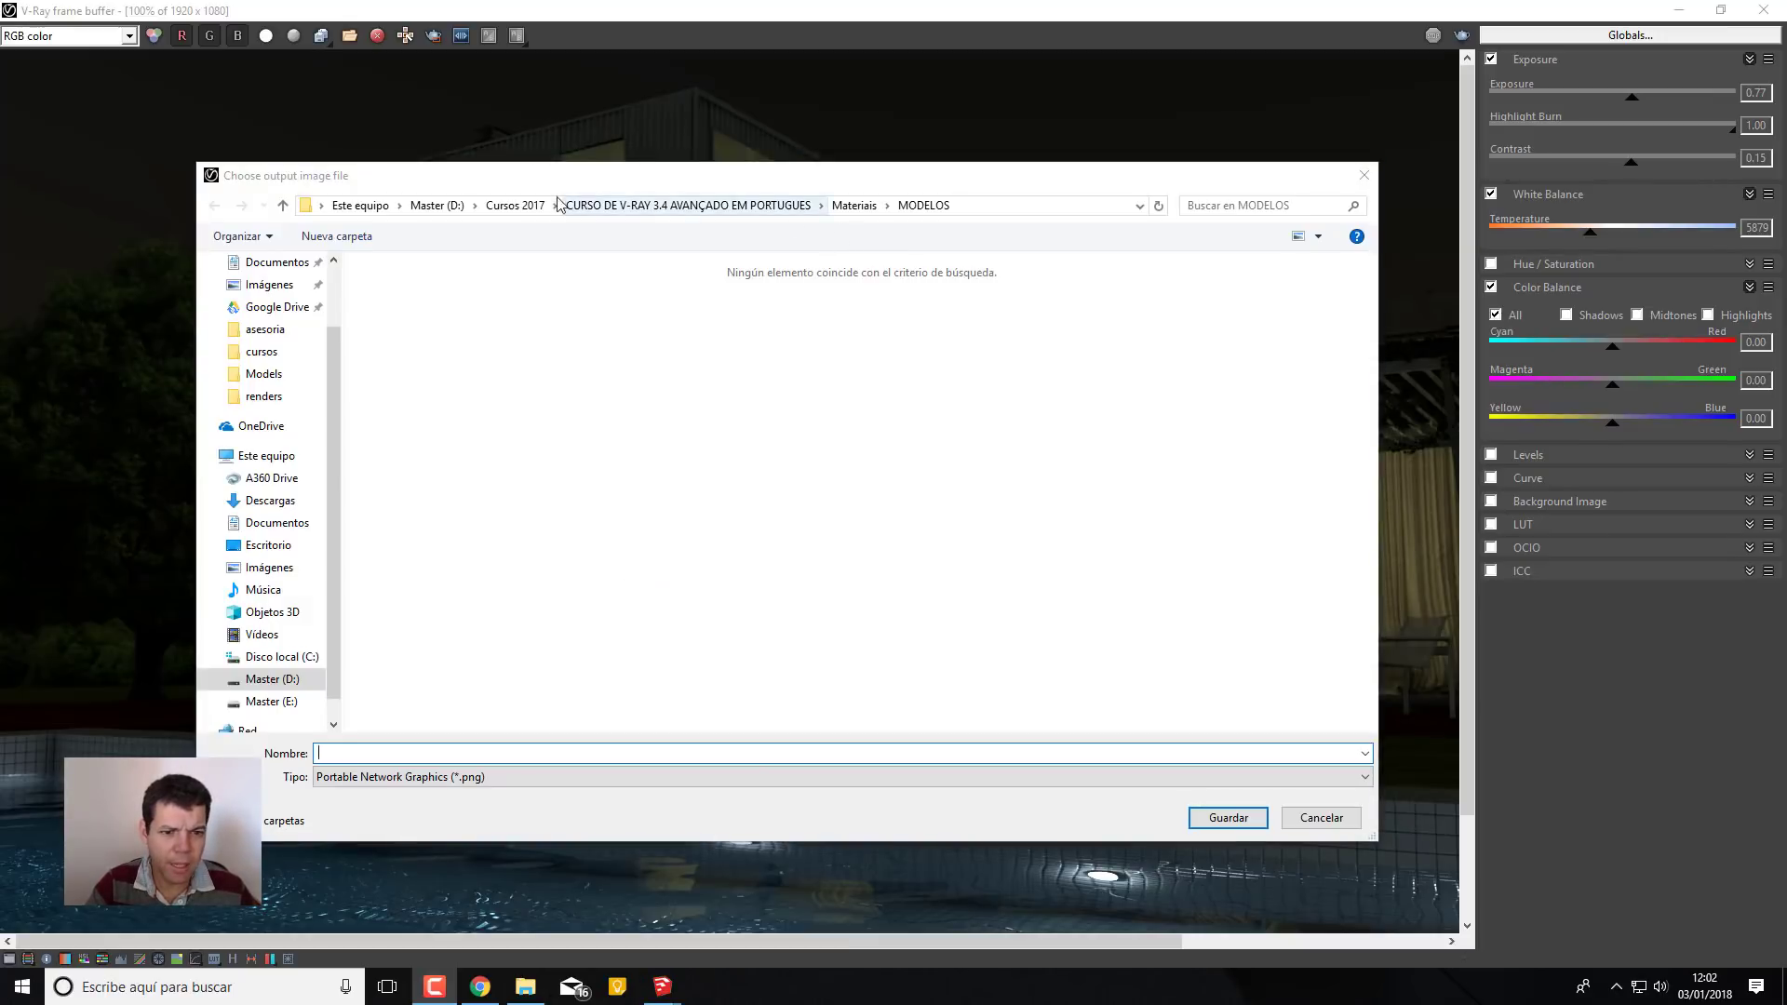
pyautogui.moveTo(270, 500)
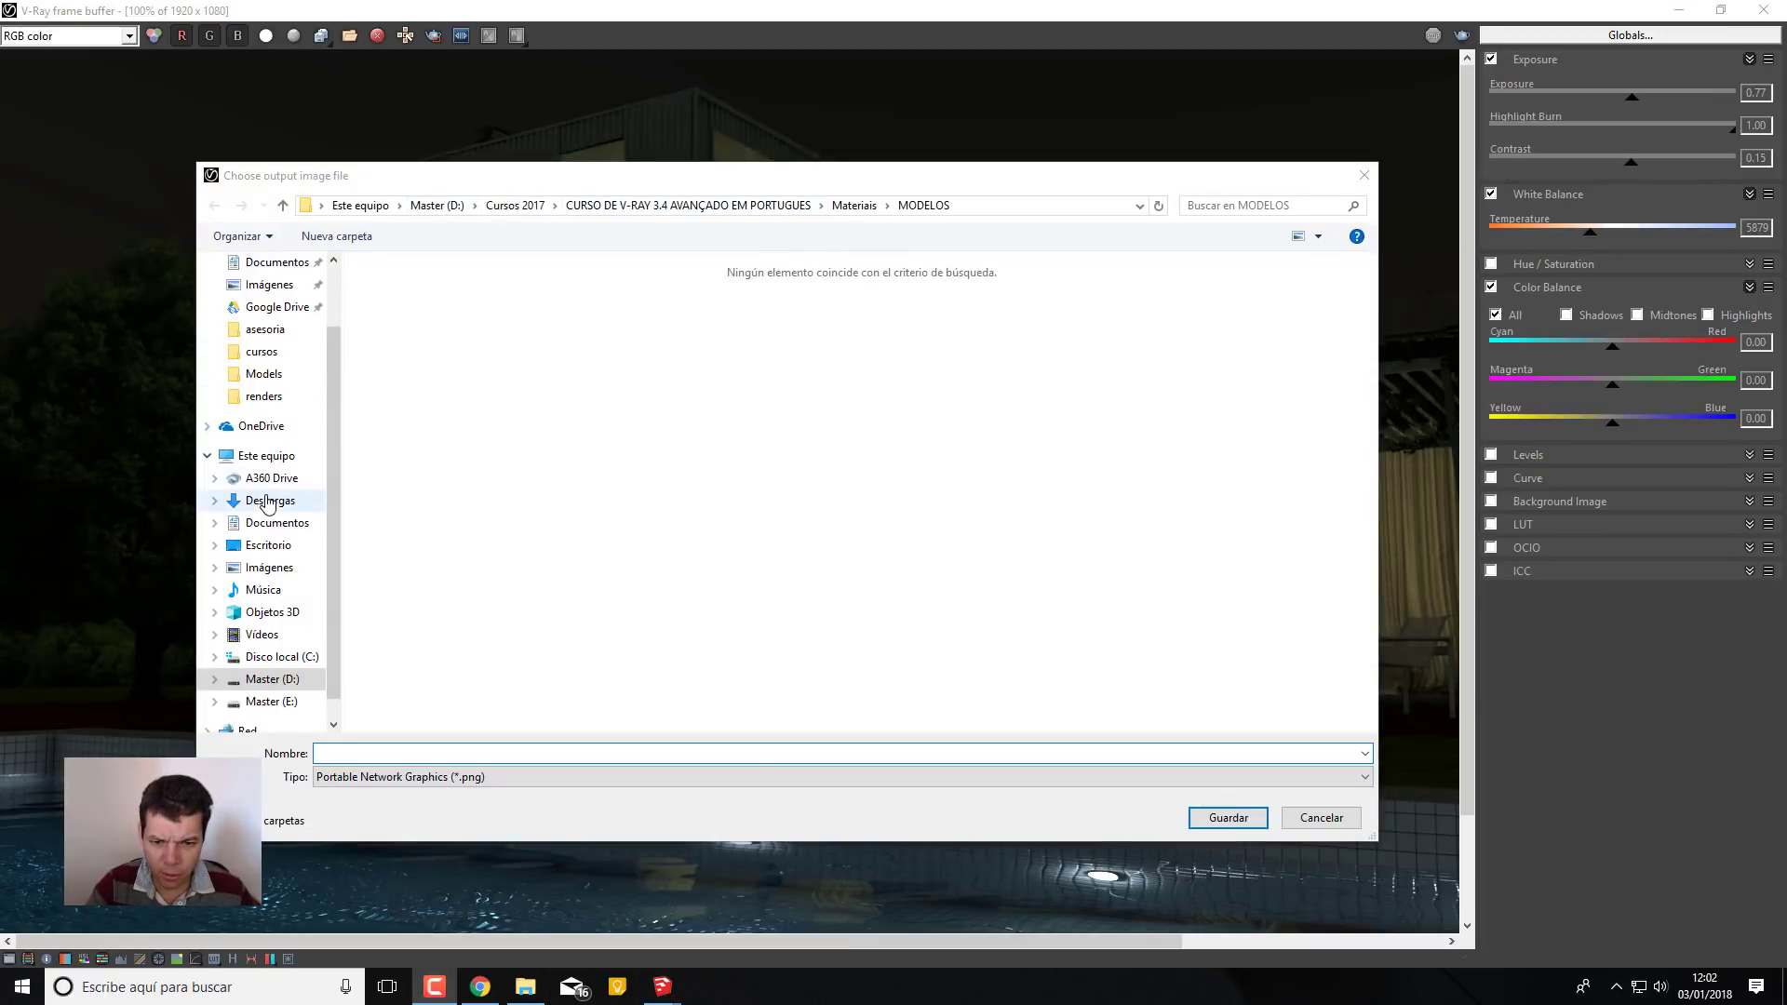
# Save the render as PNG 'noturno sol' in Escritorio > Casa Moderna Hormigón
pyautogui.click(269, 544)
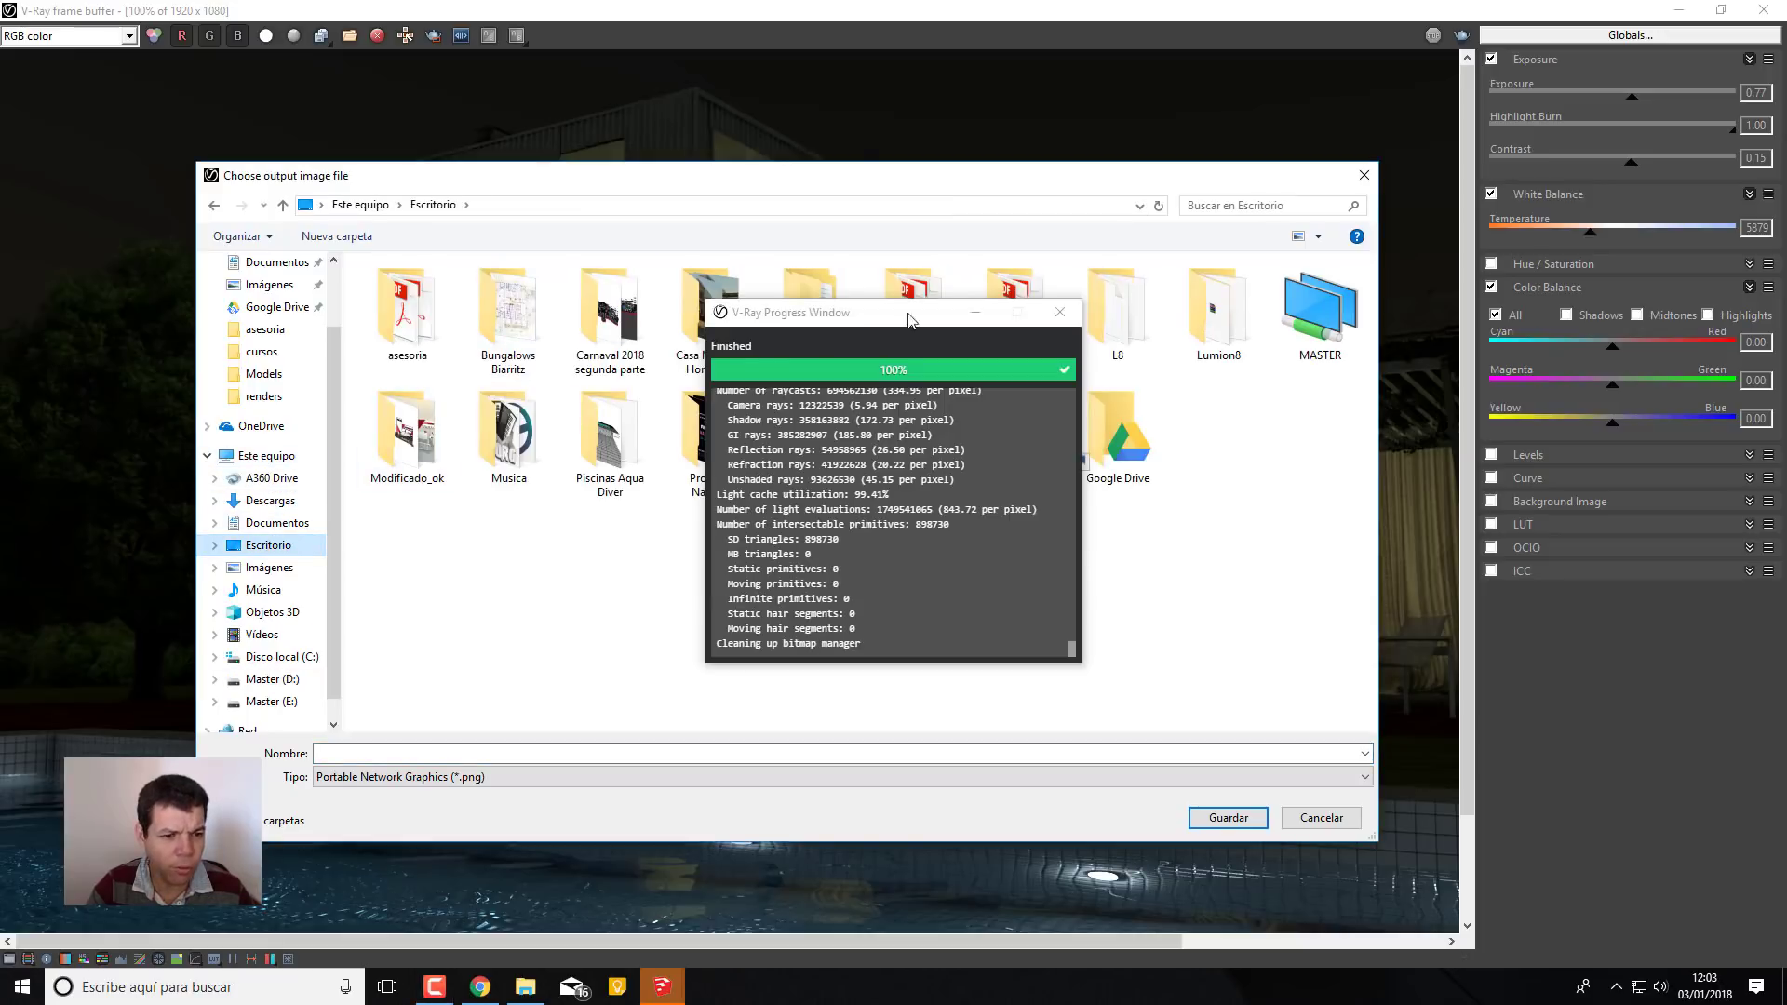
pyautogui.click(976, 311)
pyautogui.doubleClick(698, 363)
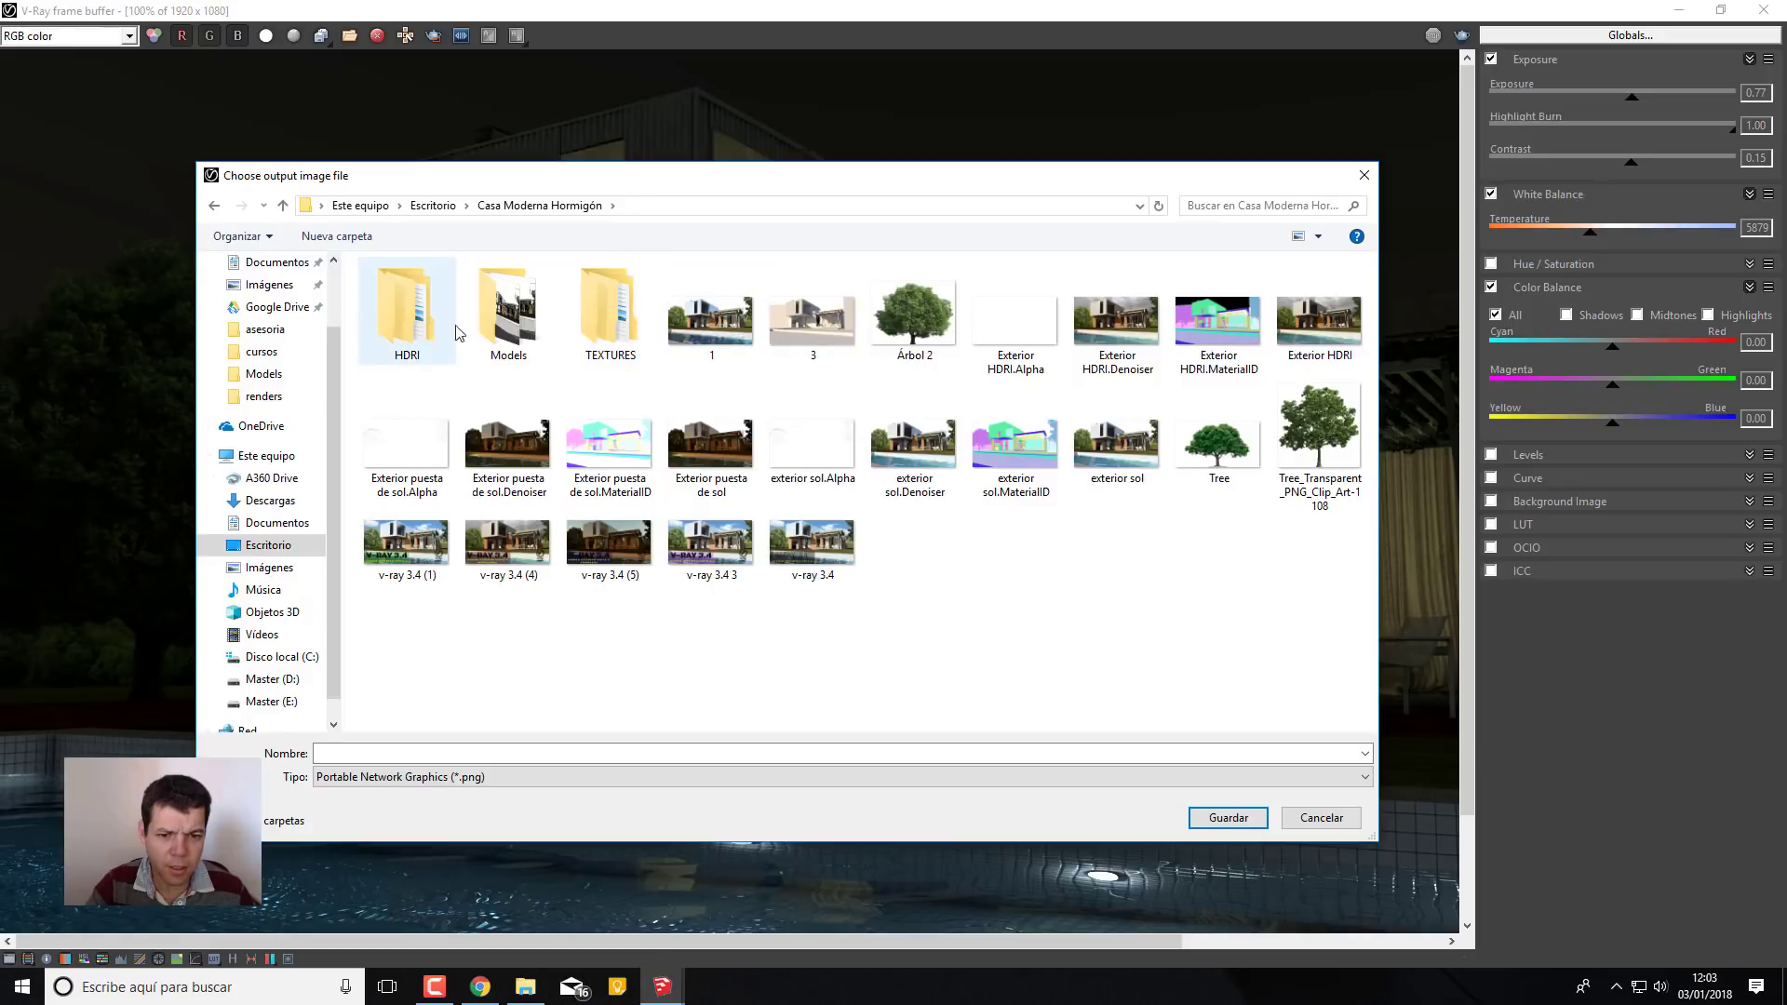
pyautogui.click(650, 753)
pyautogui.write('noturno sol')
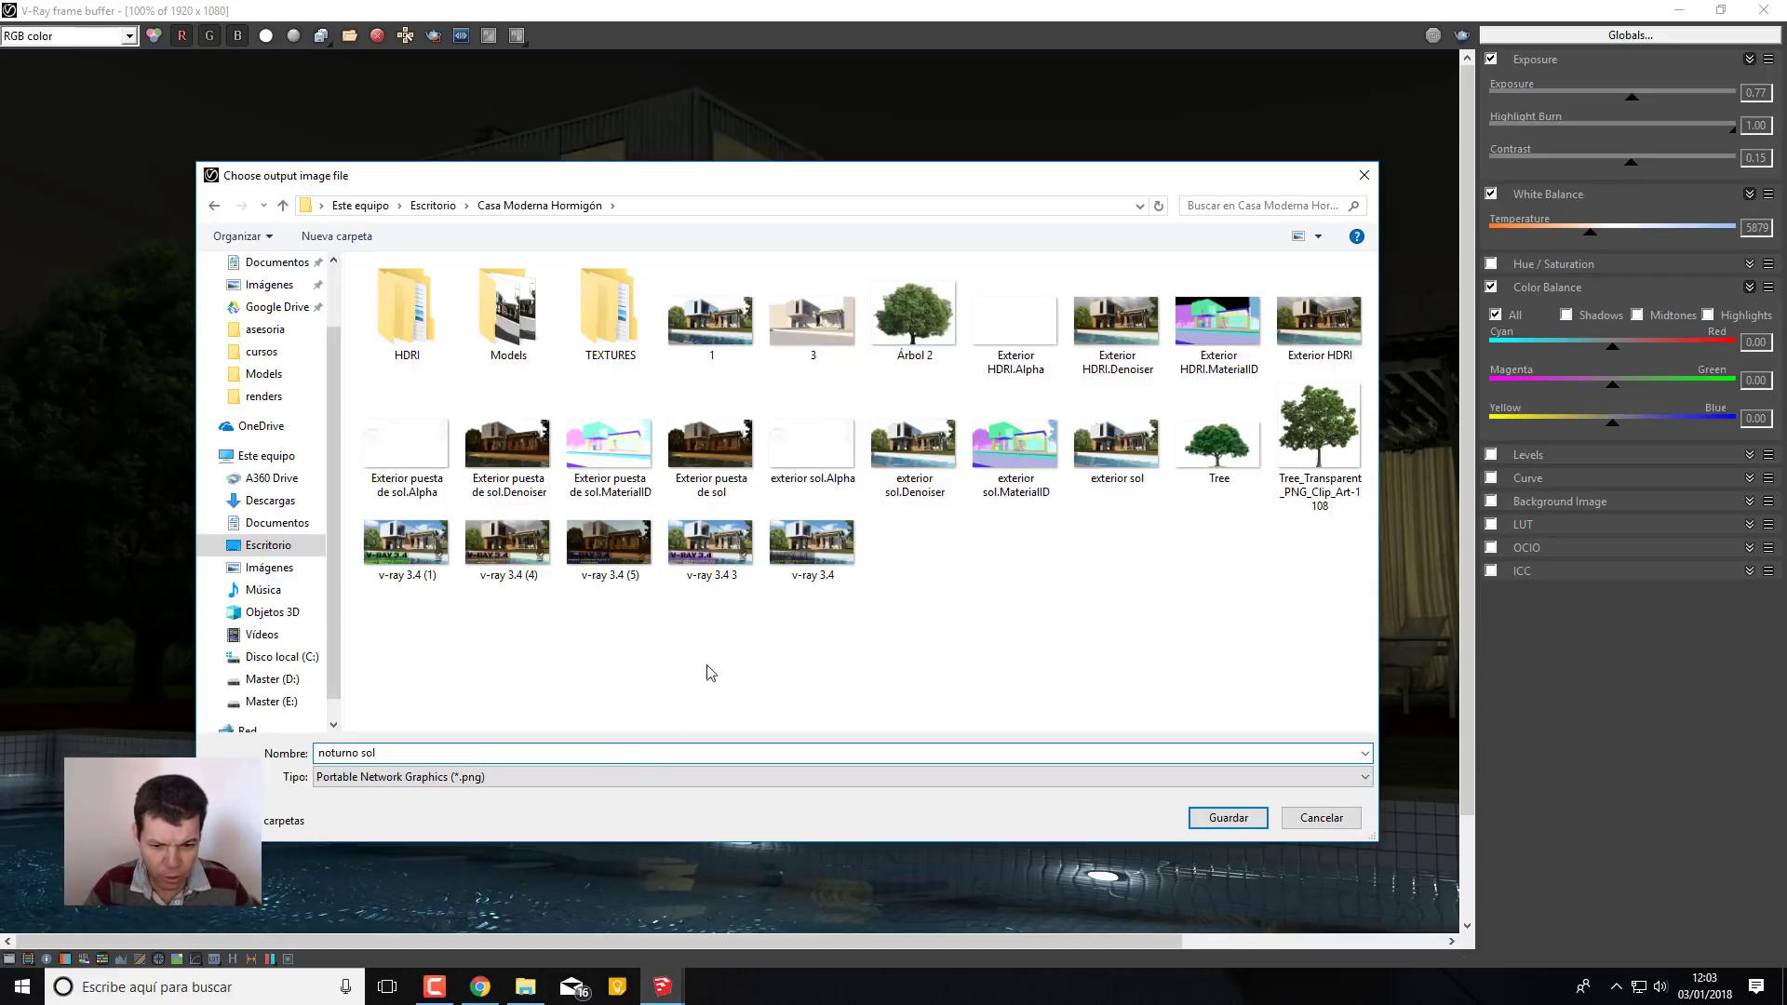
pyautogui.click(1225, 819)
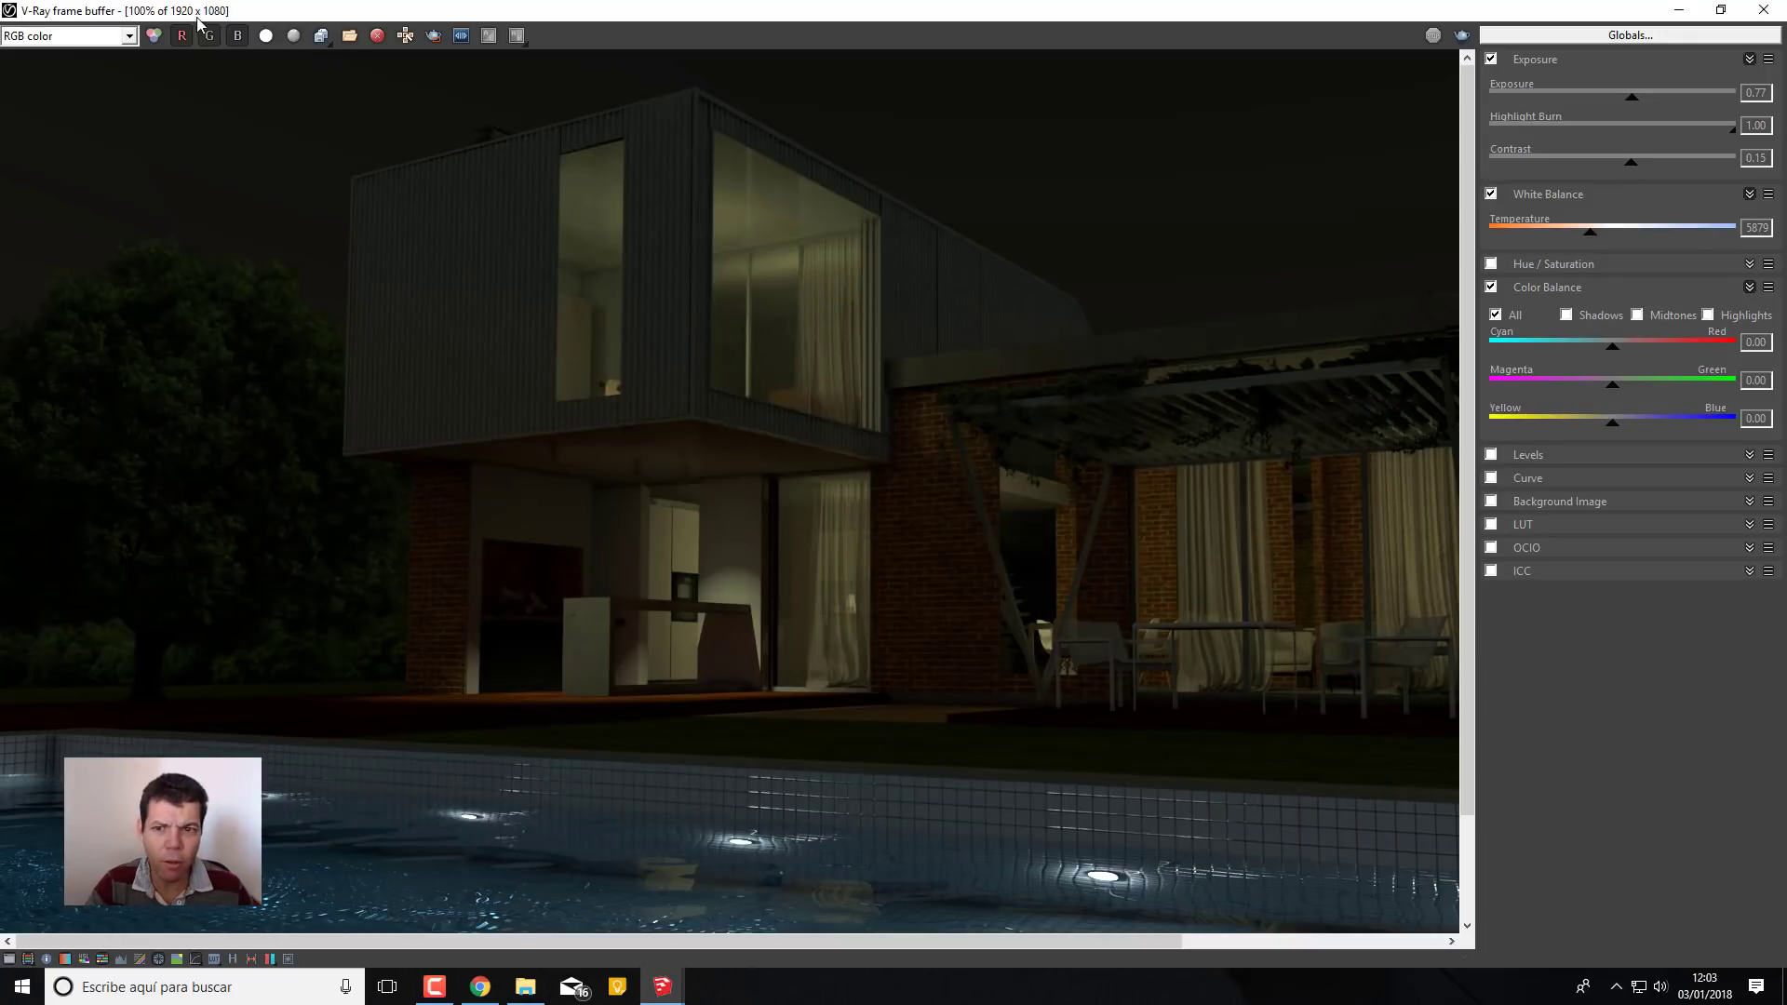
# Compare the Denoiser and RGB color channels, leave Denoiser shown, and close the frame buffer
pyautogui.click(130, 37)
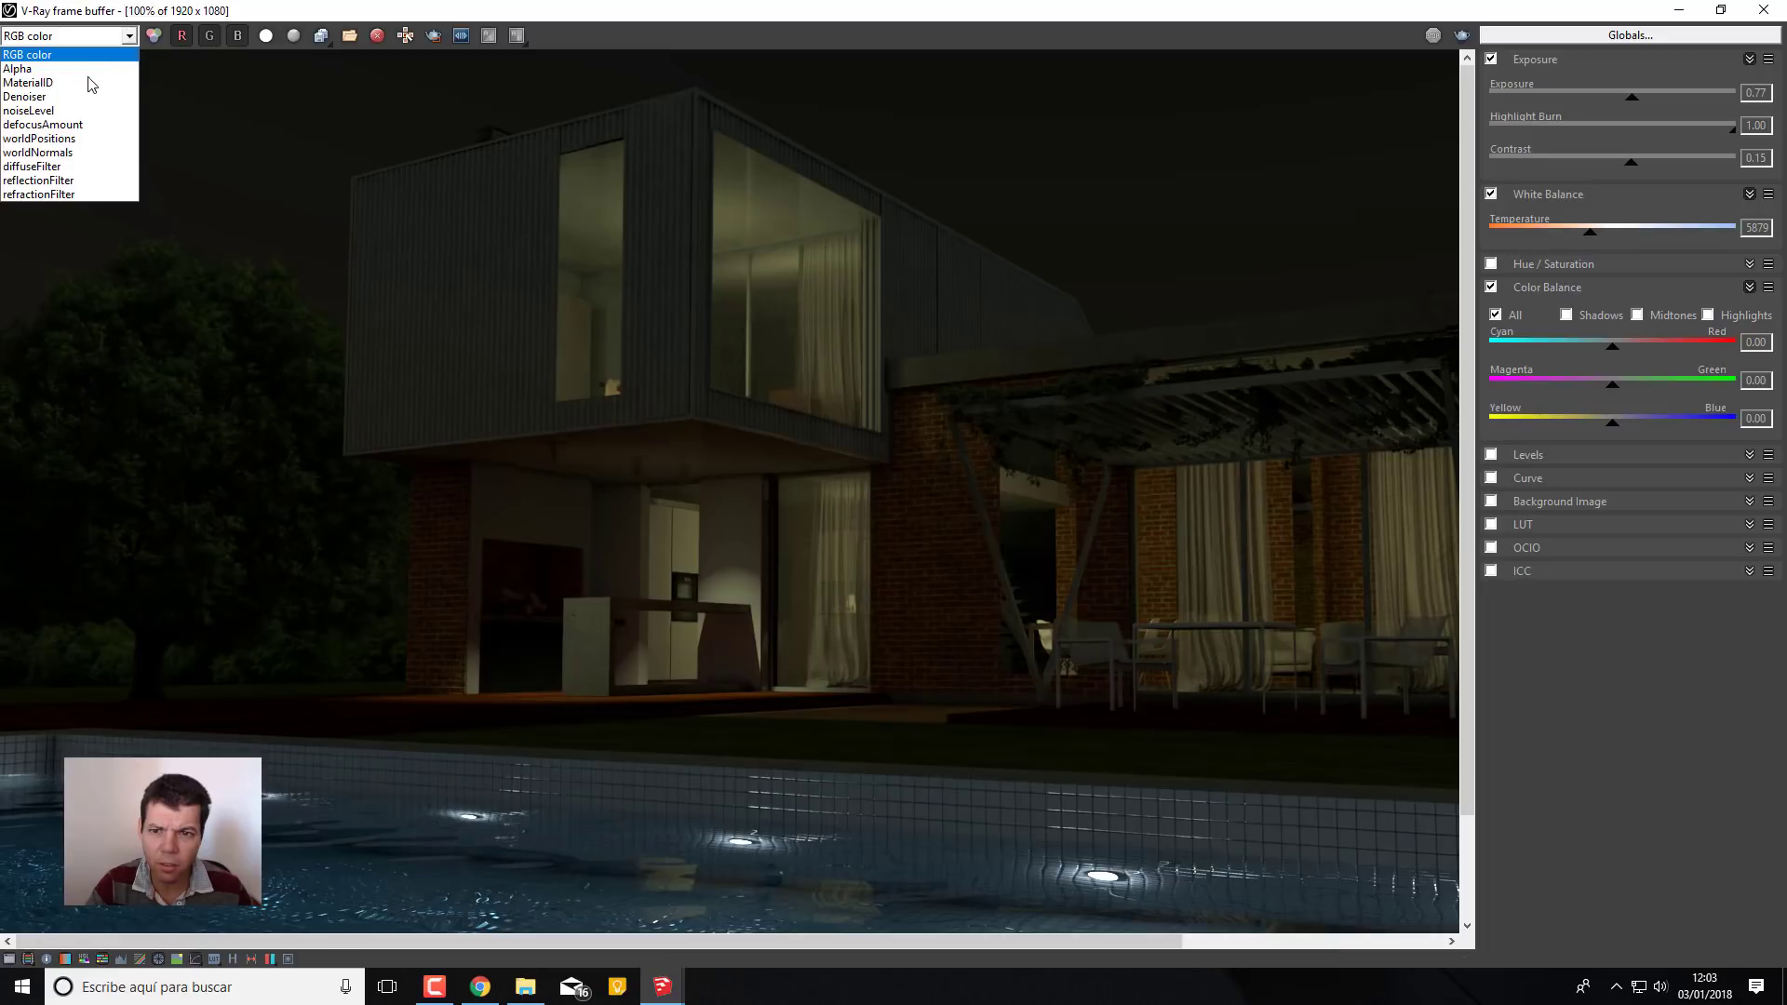
pyautogui.click(51, 107)
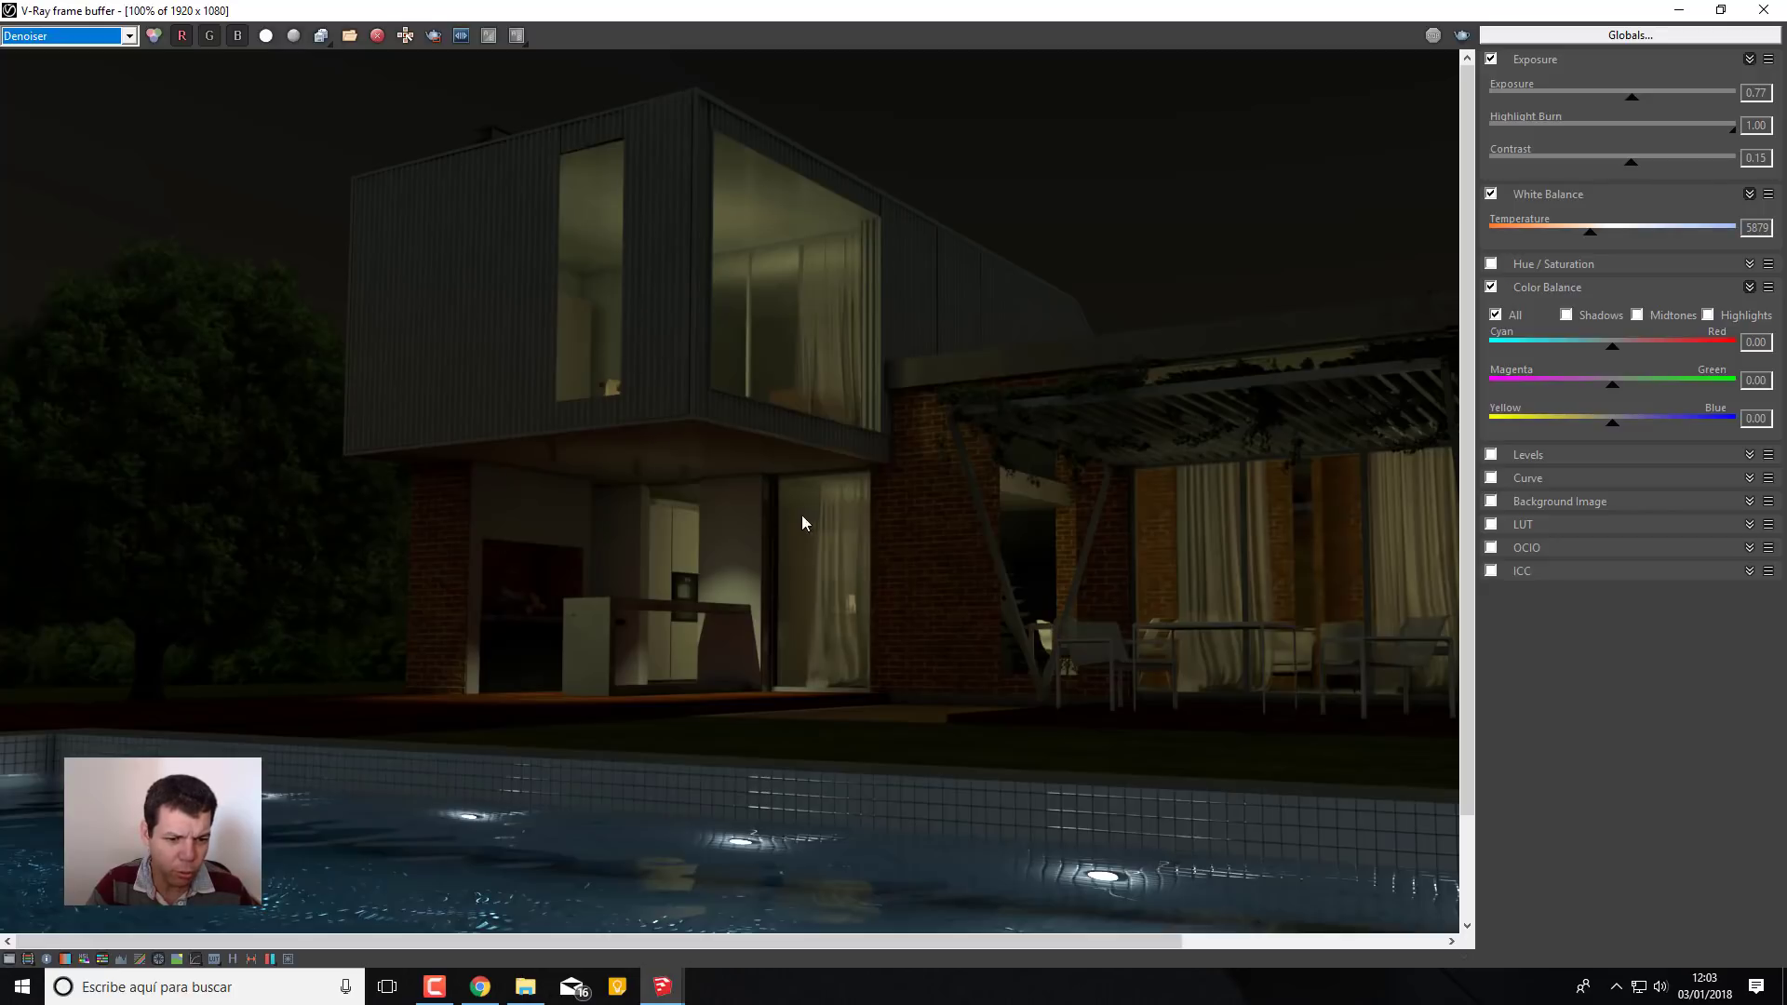
pyautogui.click(130, 37)
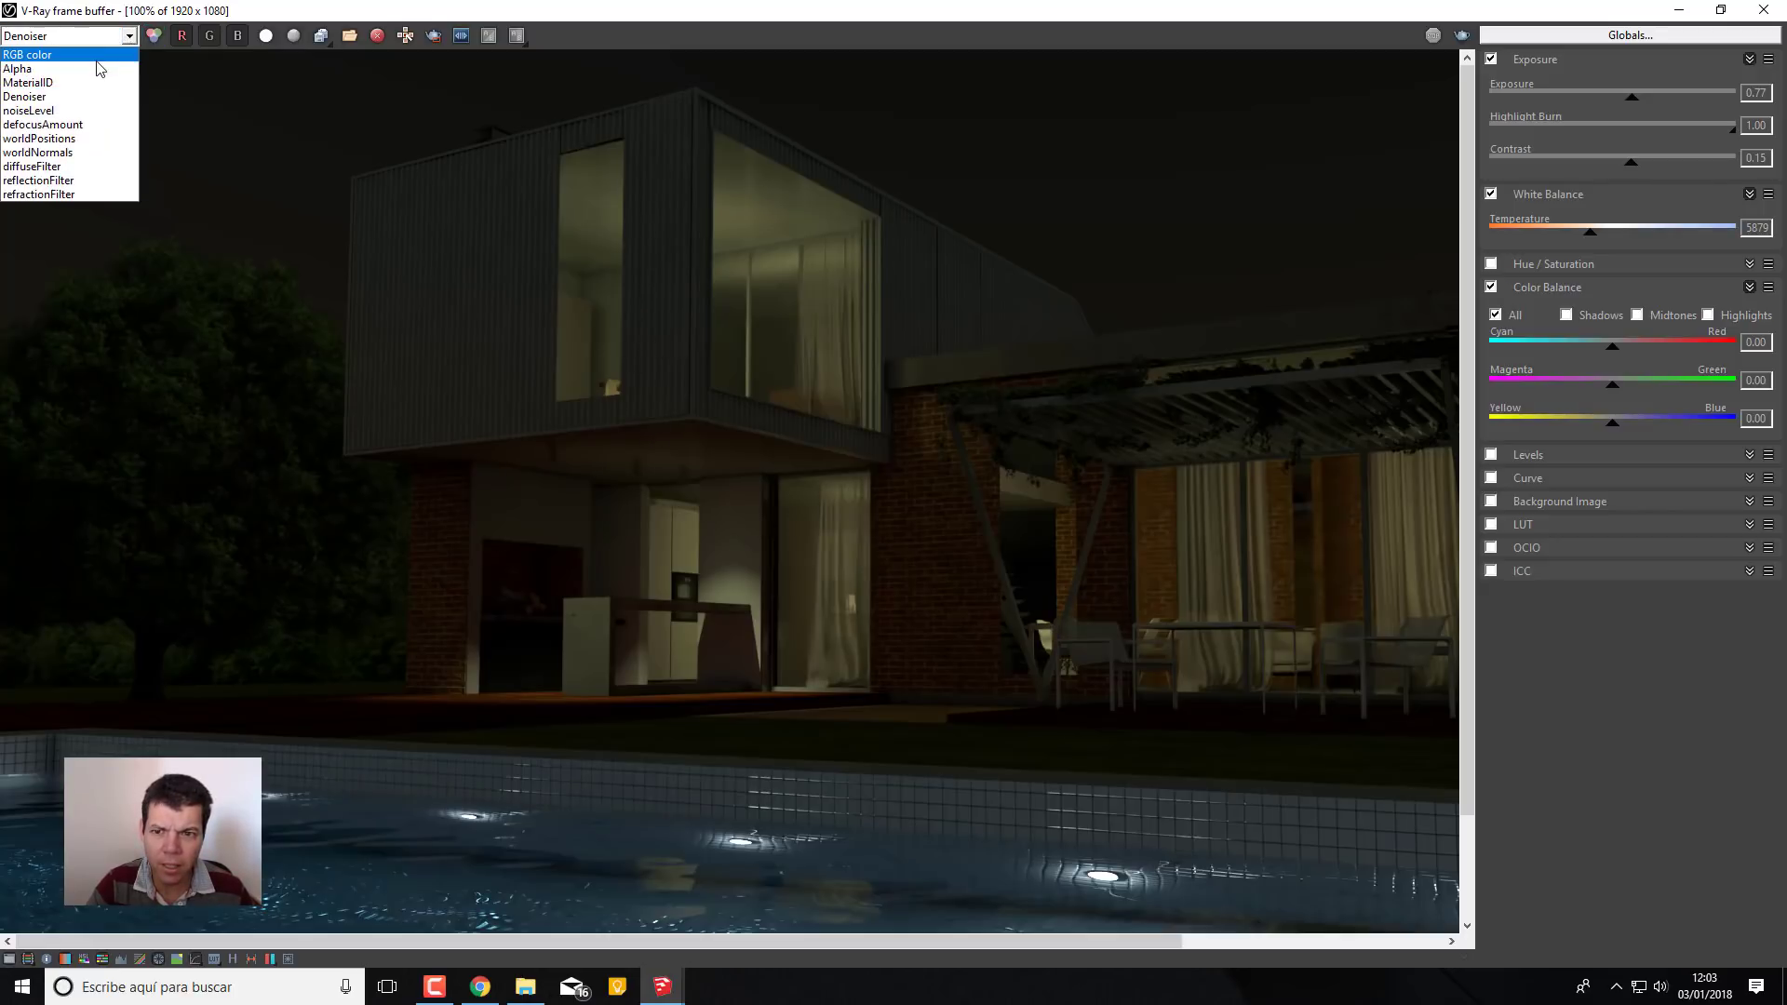
pyautogui.click(97, 58)
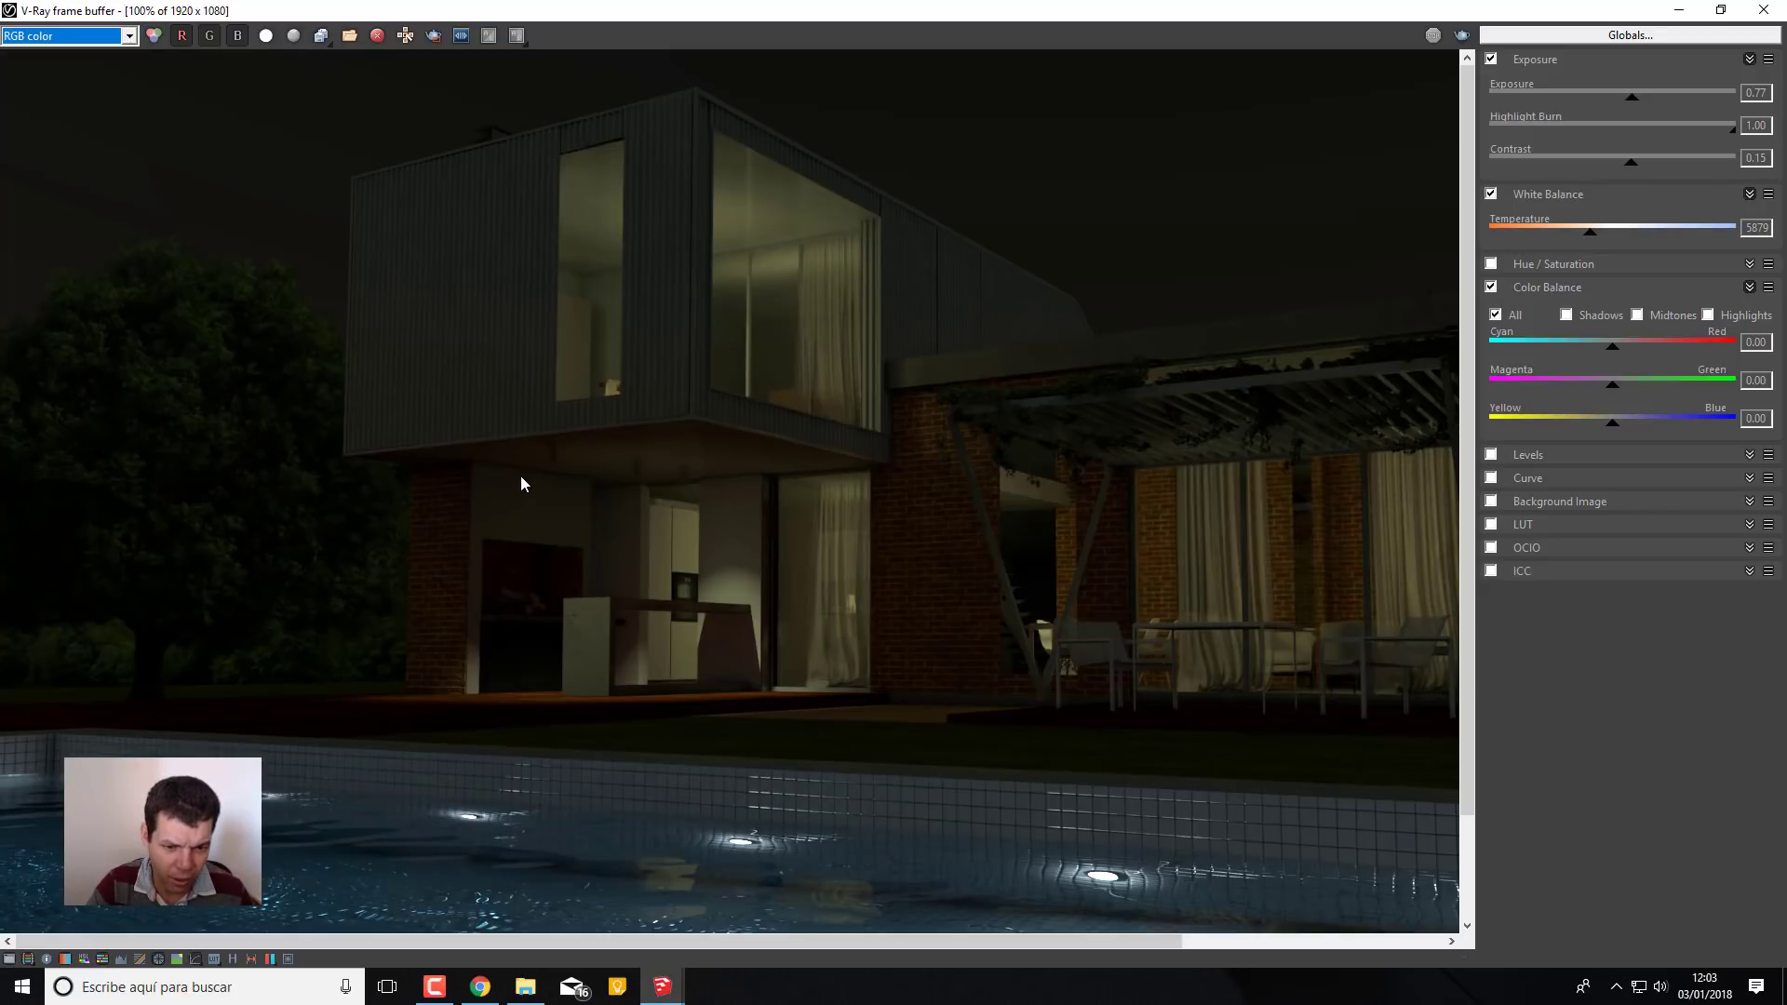
pyautogui.click(131, 35)
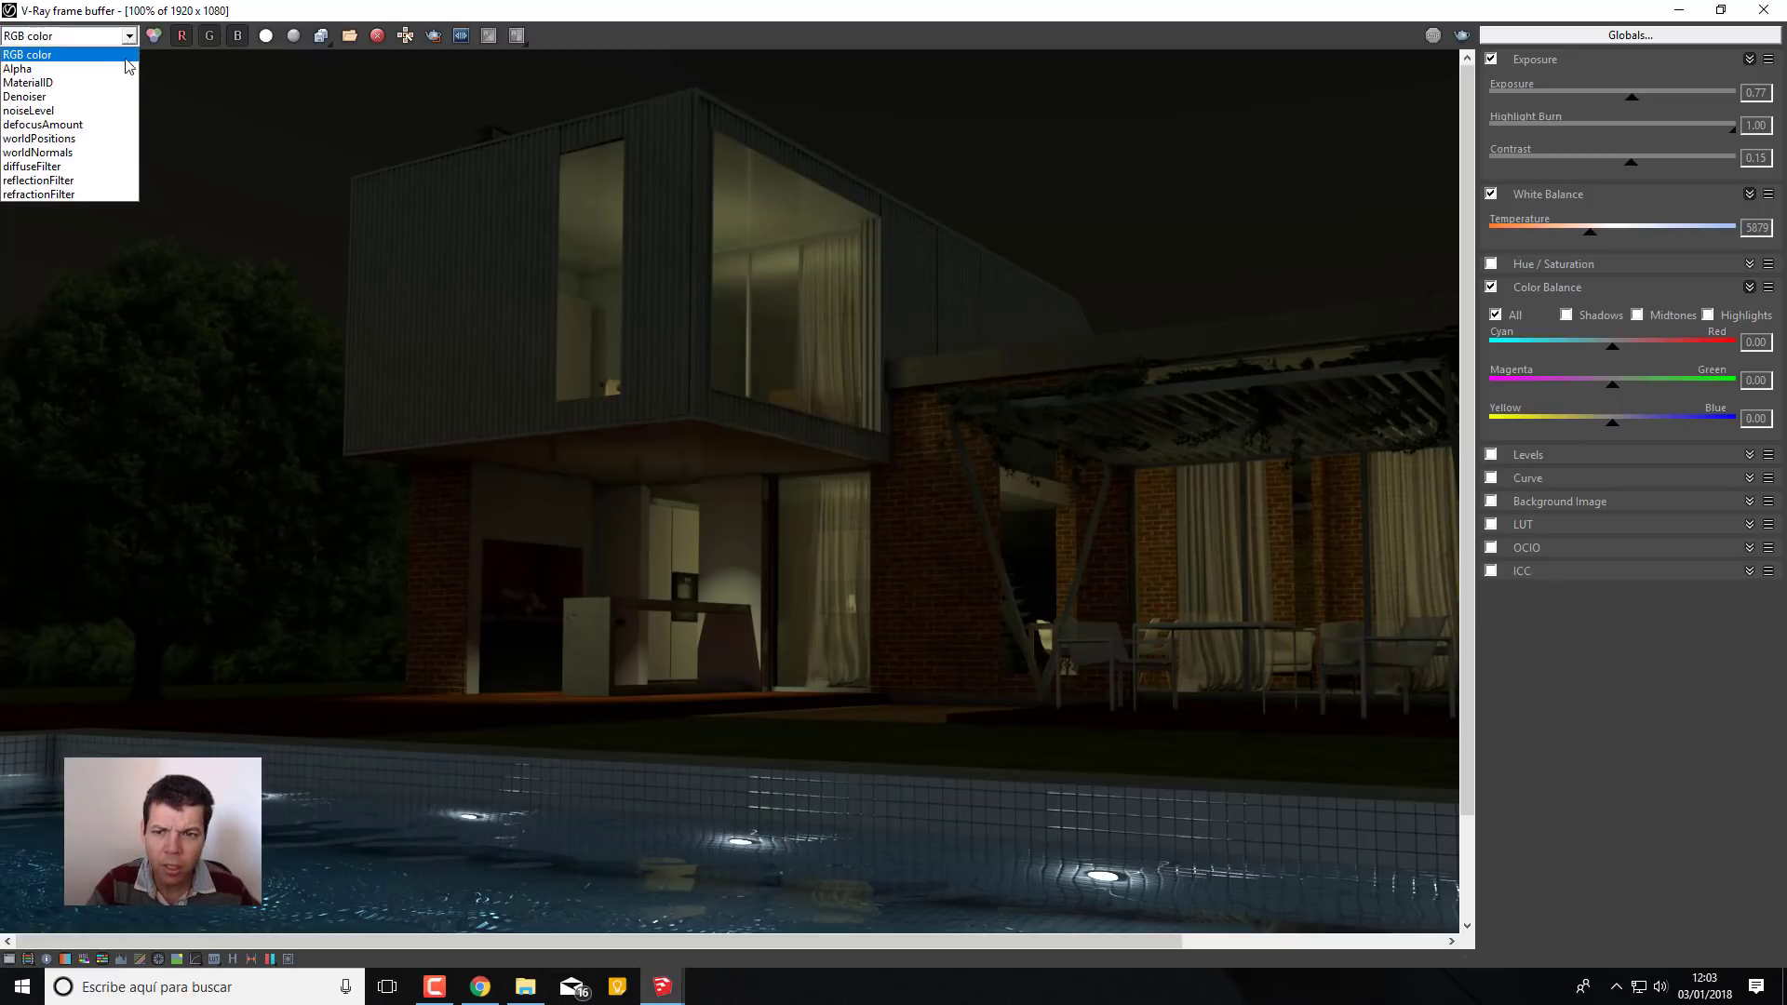
pyautogui.click(93, 100)
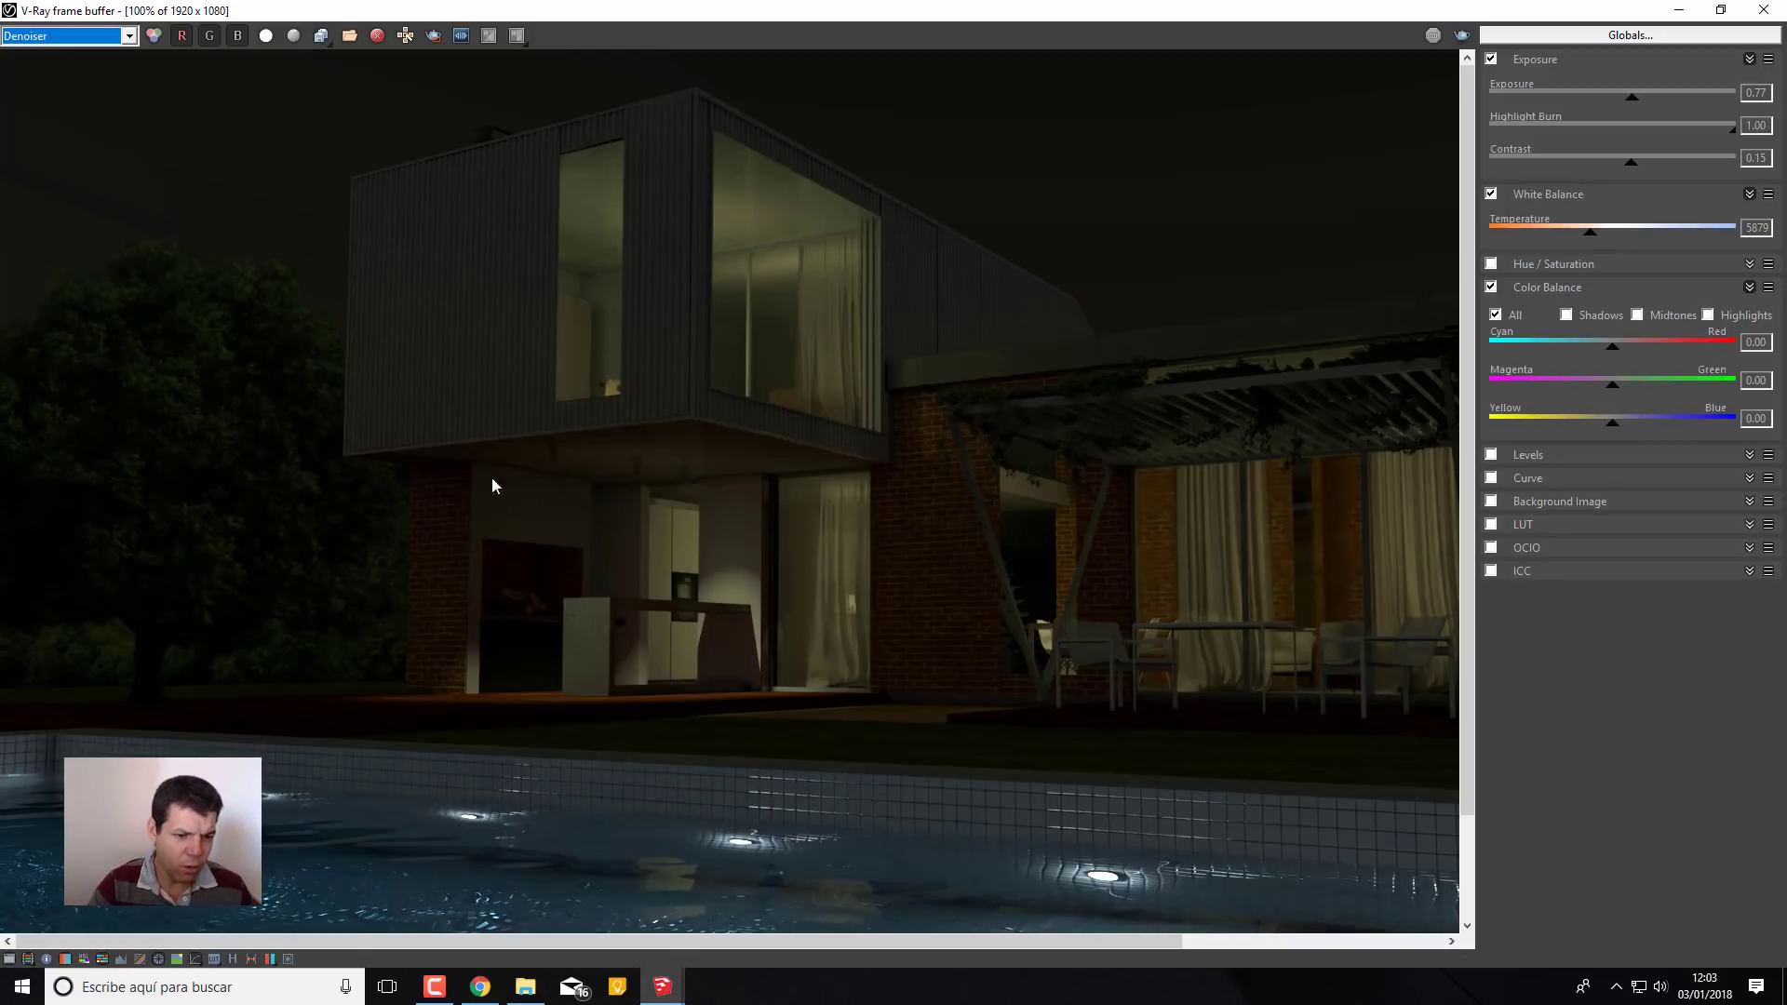
pyautogui.click(1763, 10)
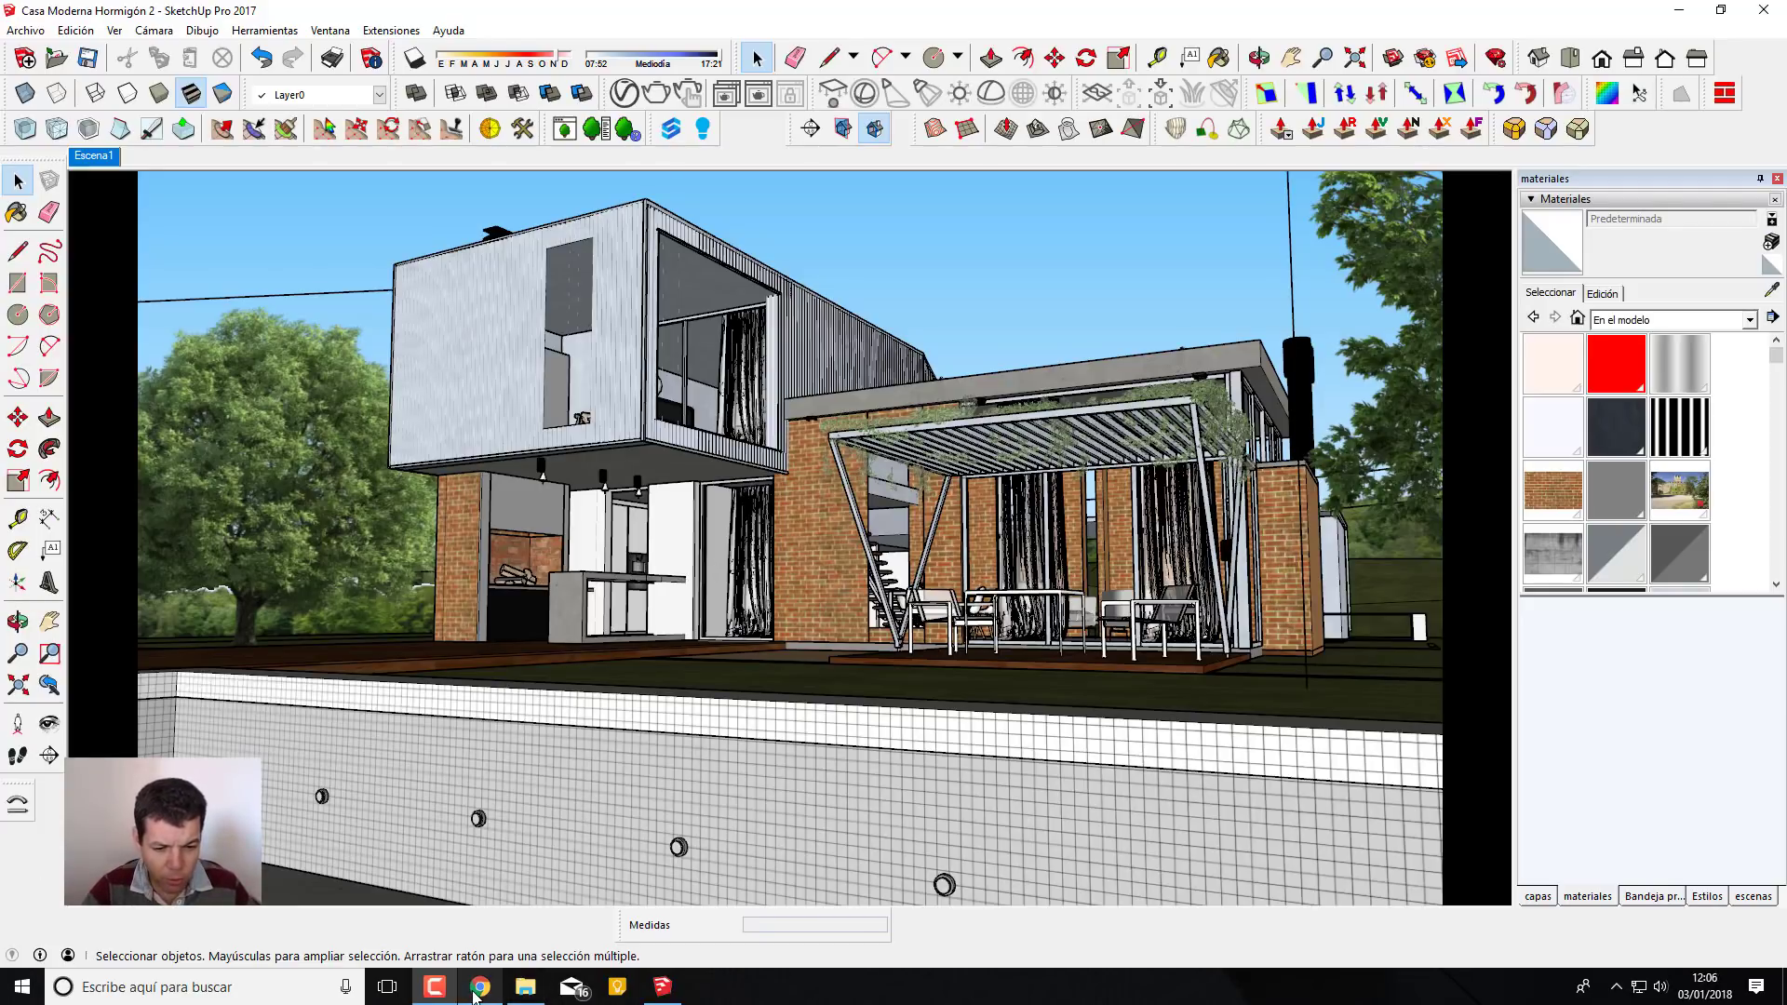
# In Chrome, open the Moonless Golf HDRI from HDRI Haven's Night category
pyautogui.click(480, 986)
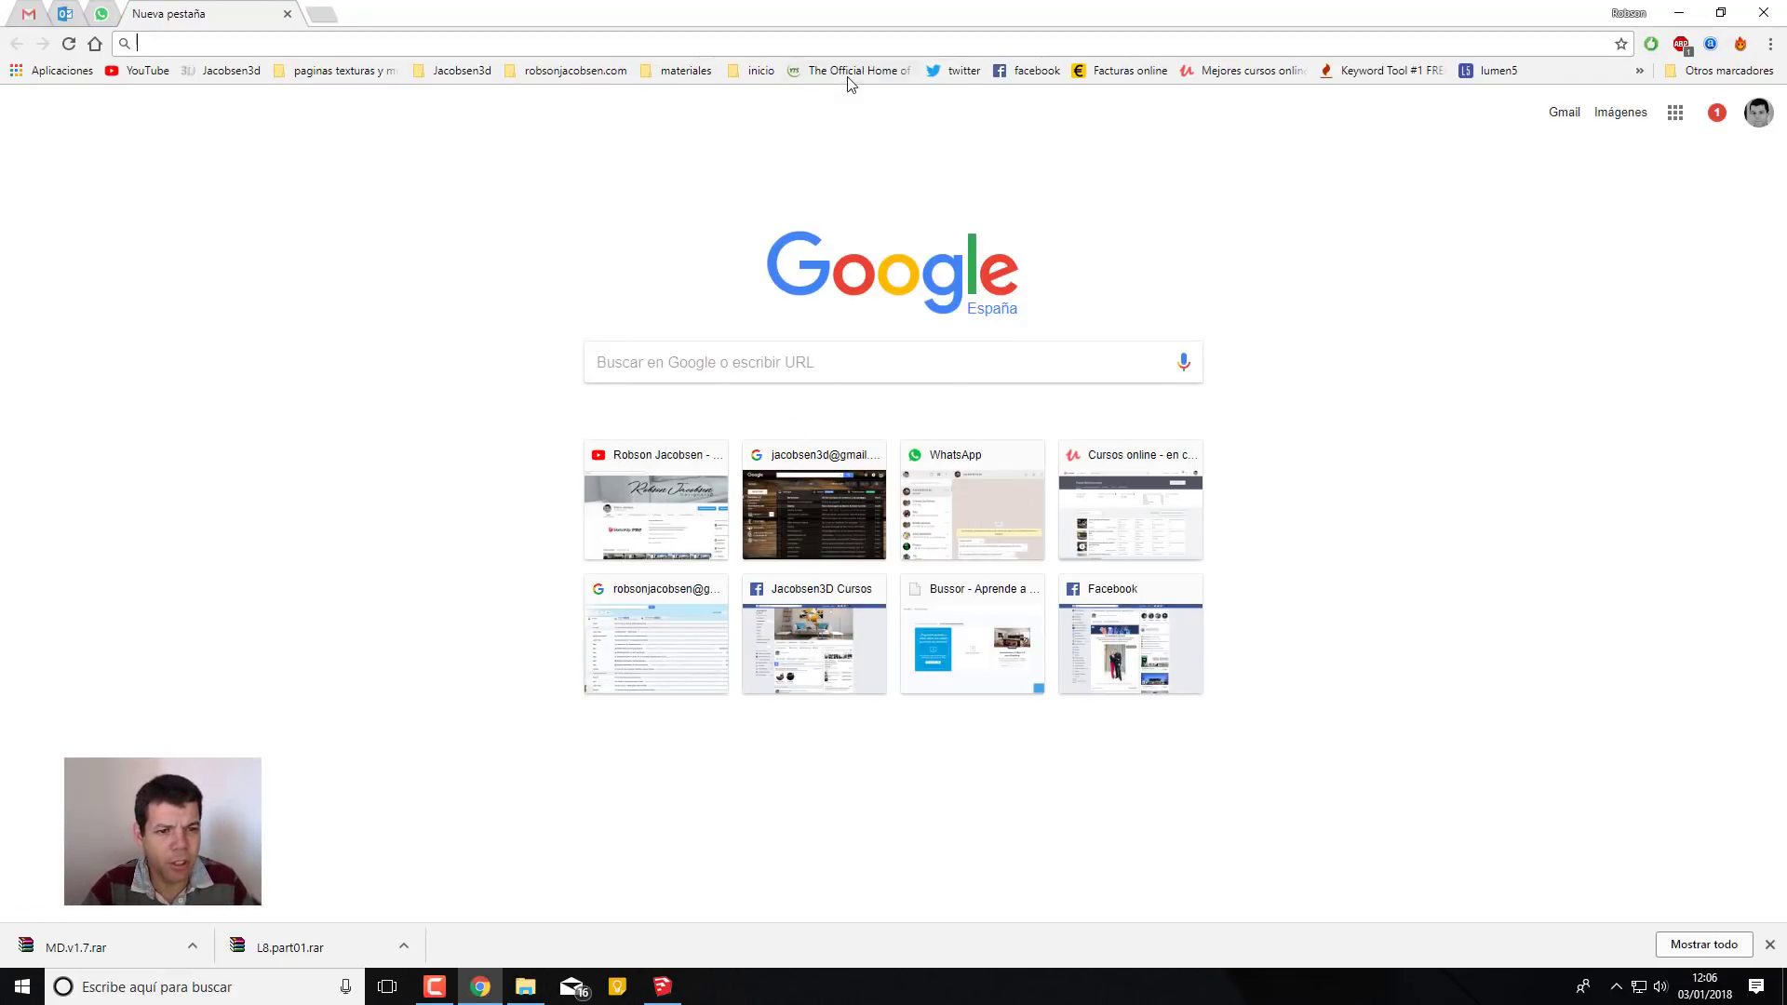
pyautogui.click(342, 74)
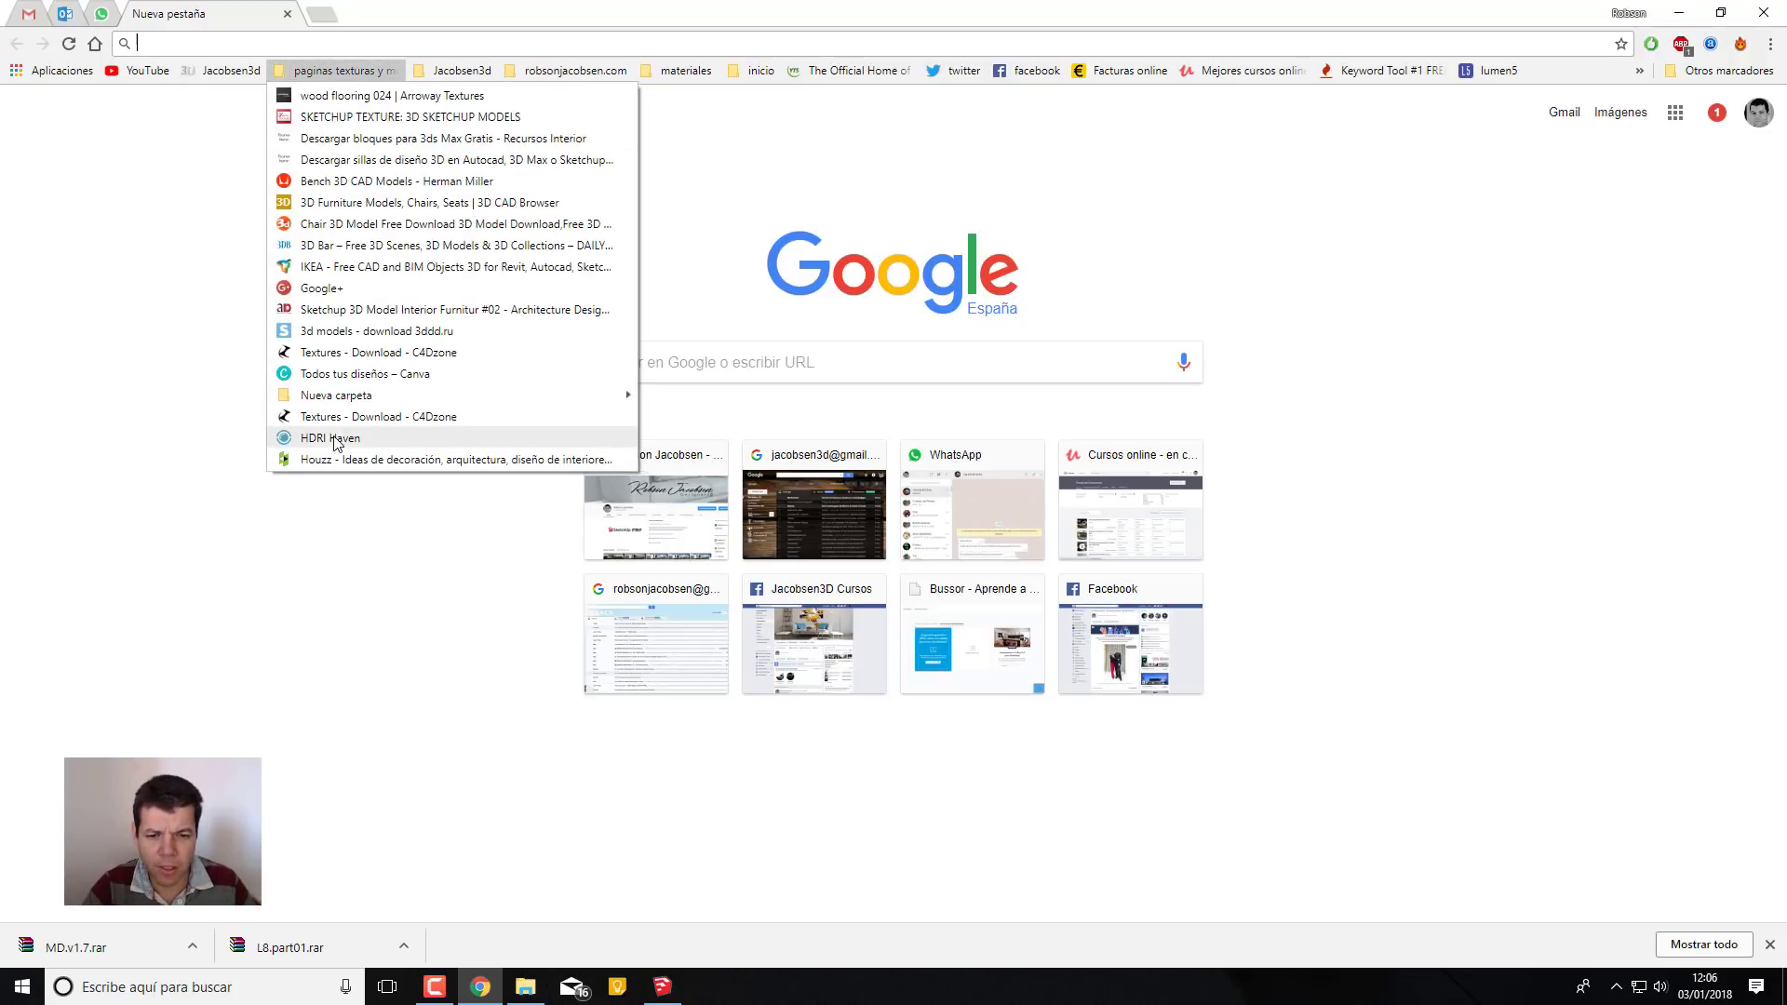
pyautogui.click(327, 440)
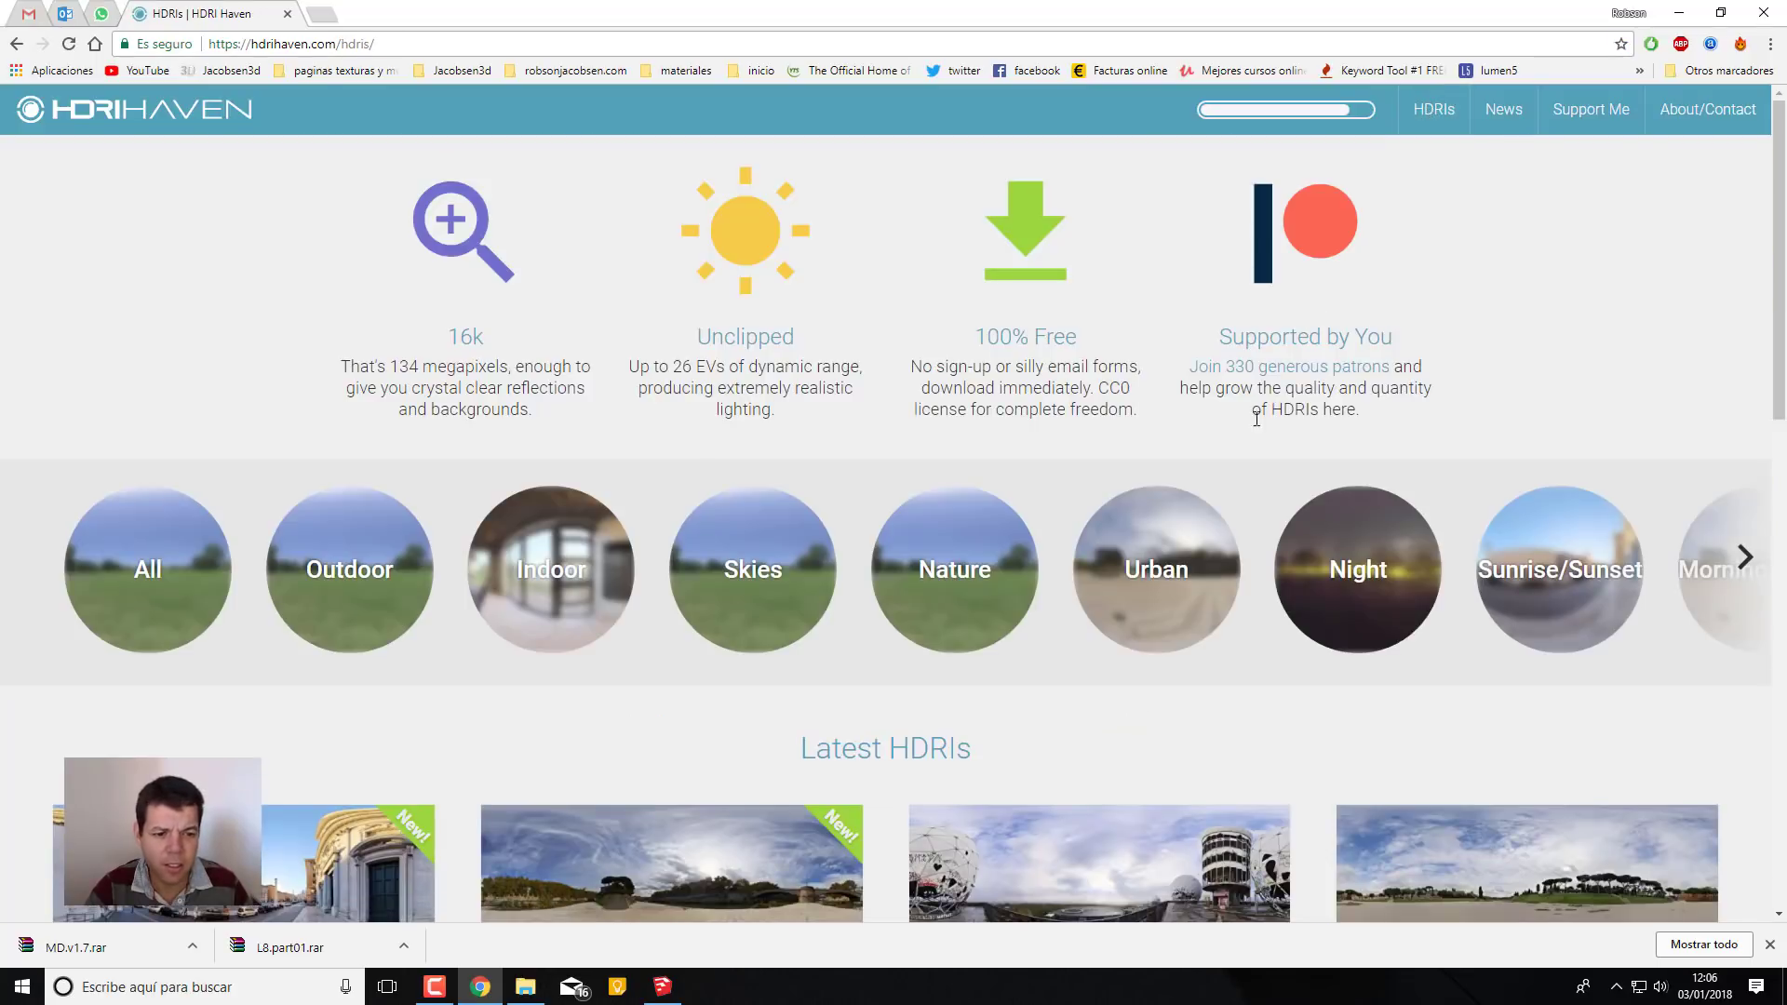
pyautogui.click(1354, 574)
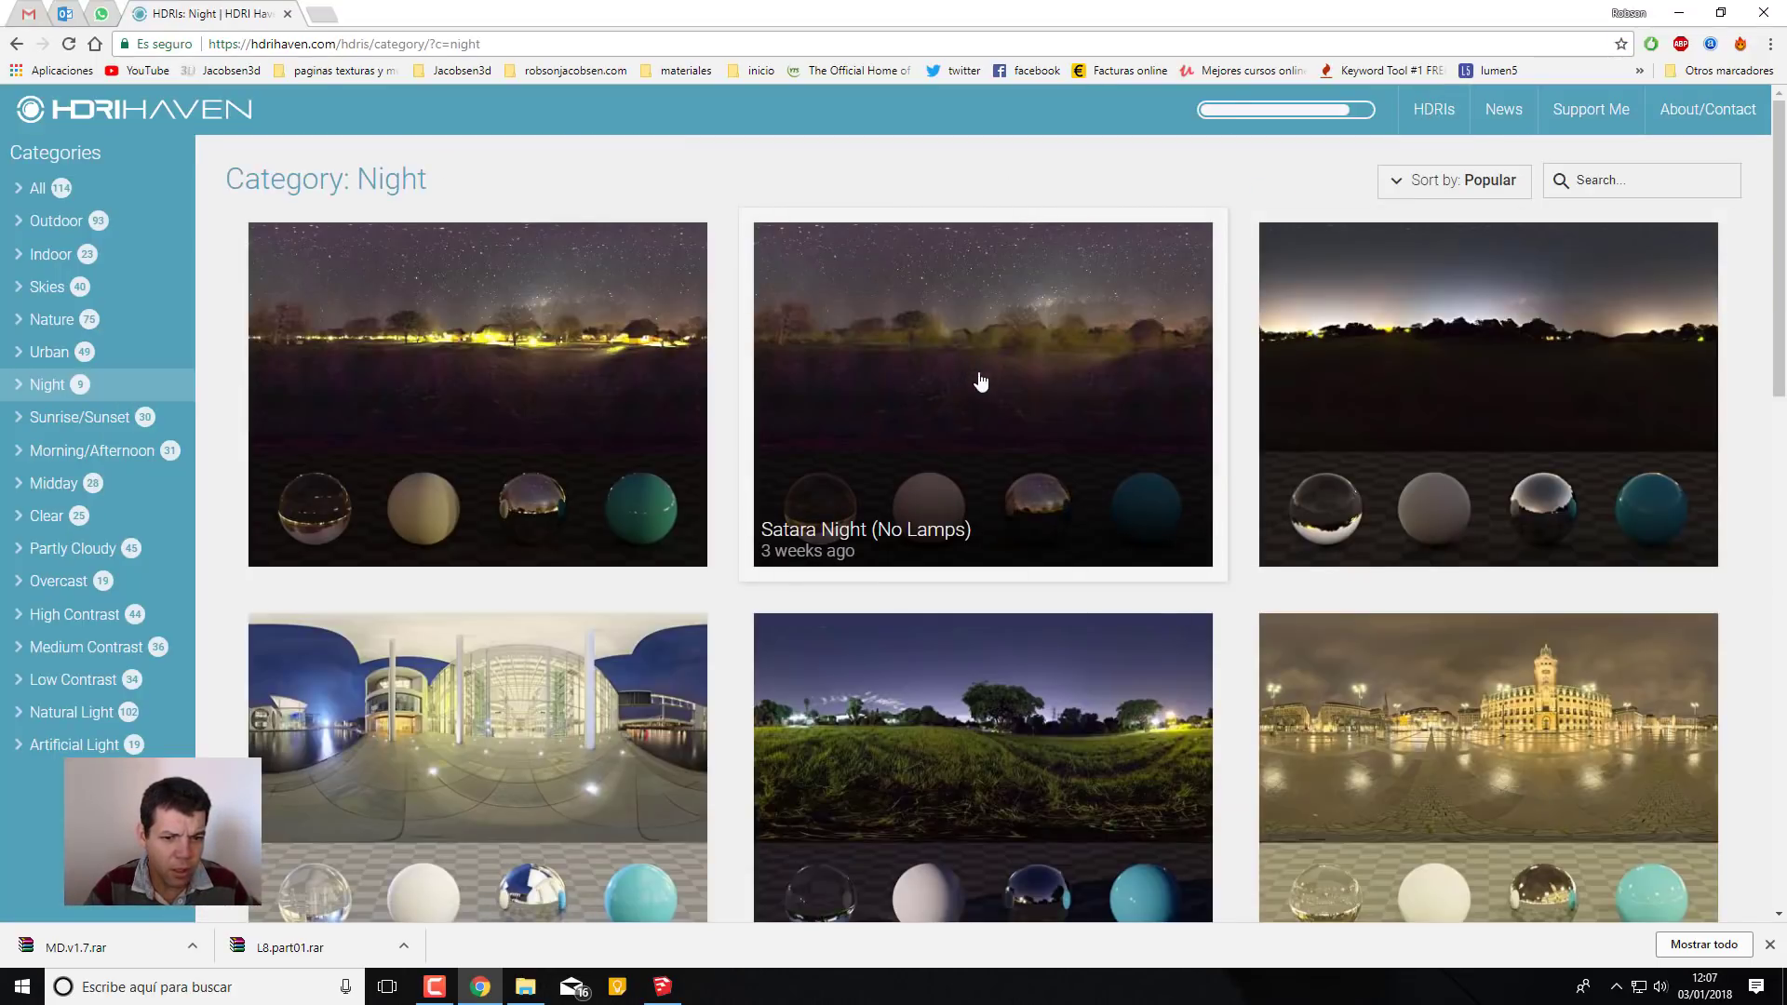
pyautogui.click(1455, 395)
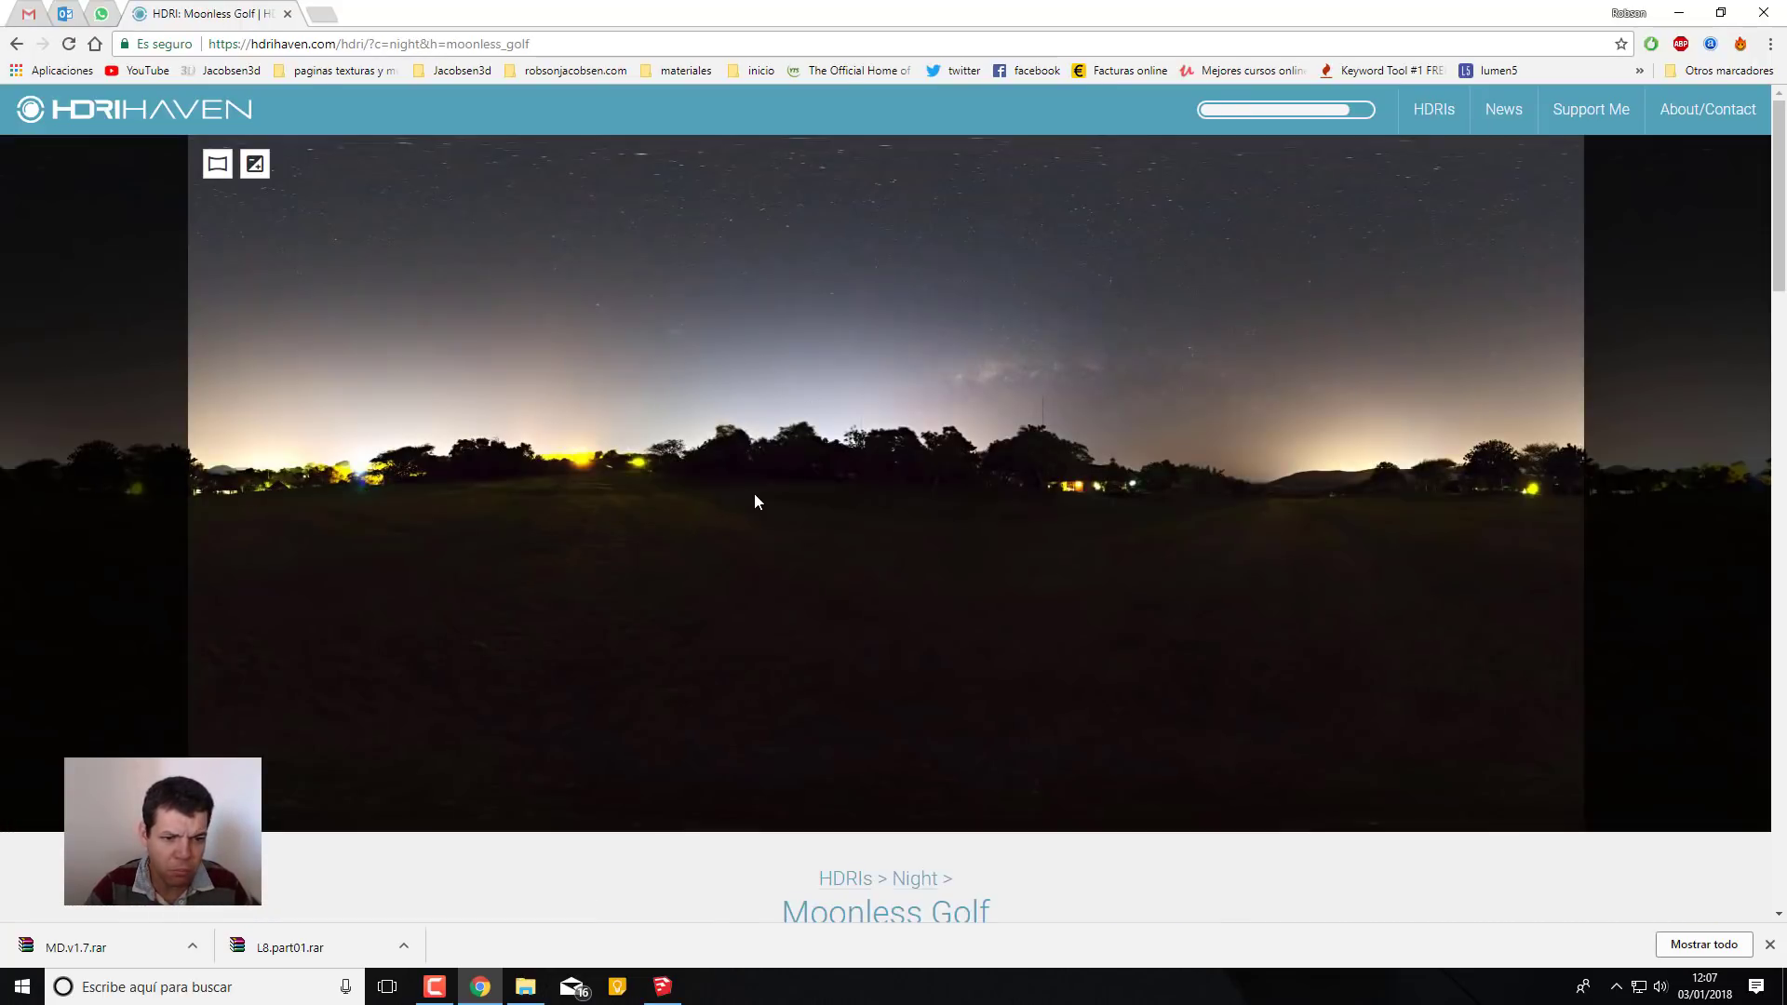
# Download its 4096x2048 version into Casa Moderna Hormigón\HDRI\HDRI
pyautogui.scroll(-3, 750, 499)
pyautogui.scroll(-3, 743, 529)
pyautogui.scroll(-3, 699, 530)
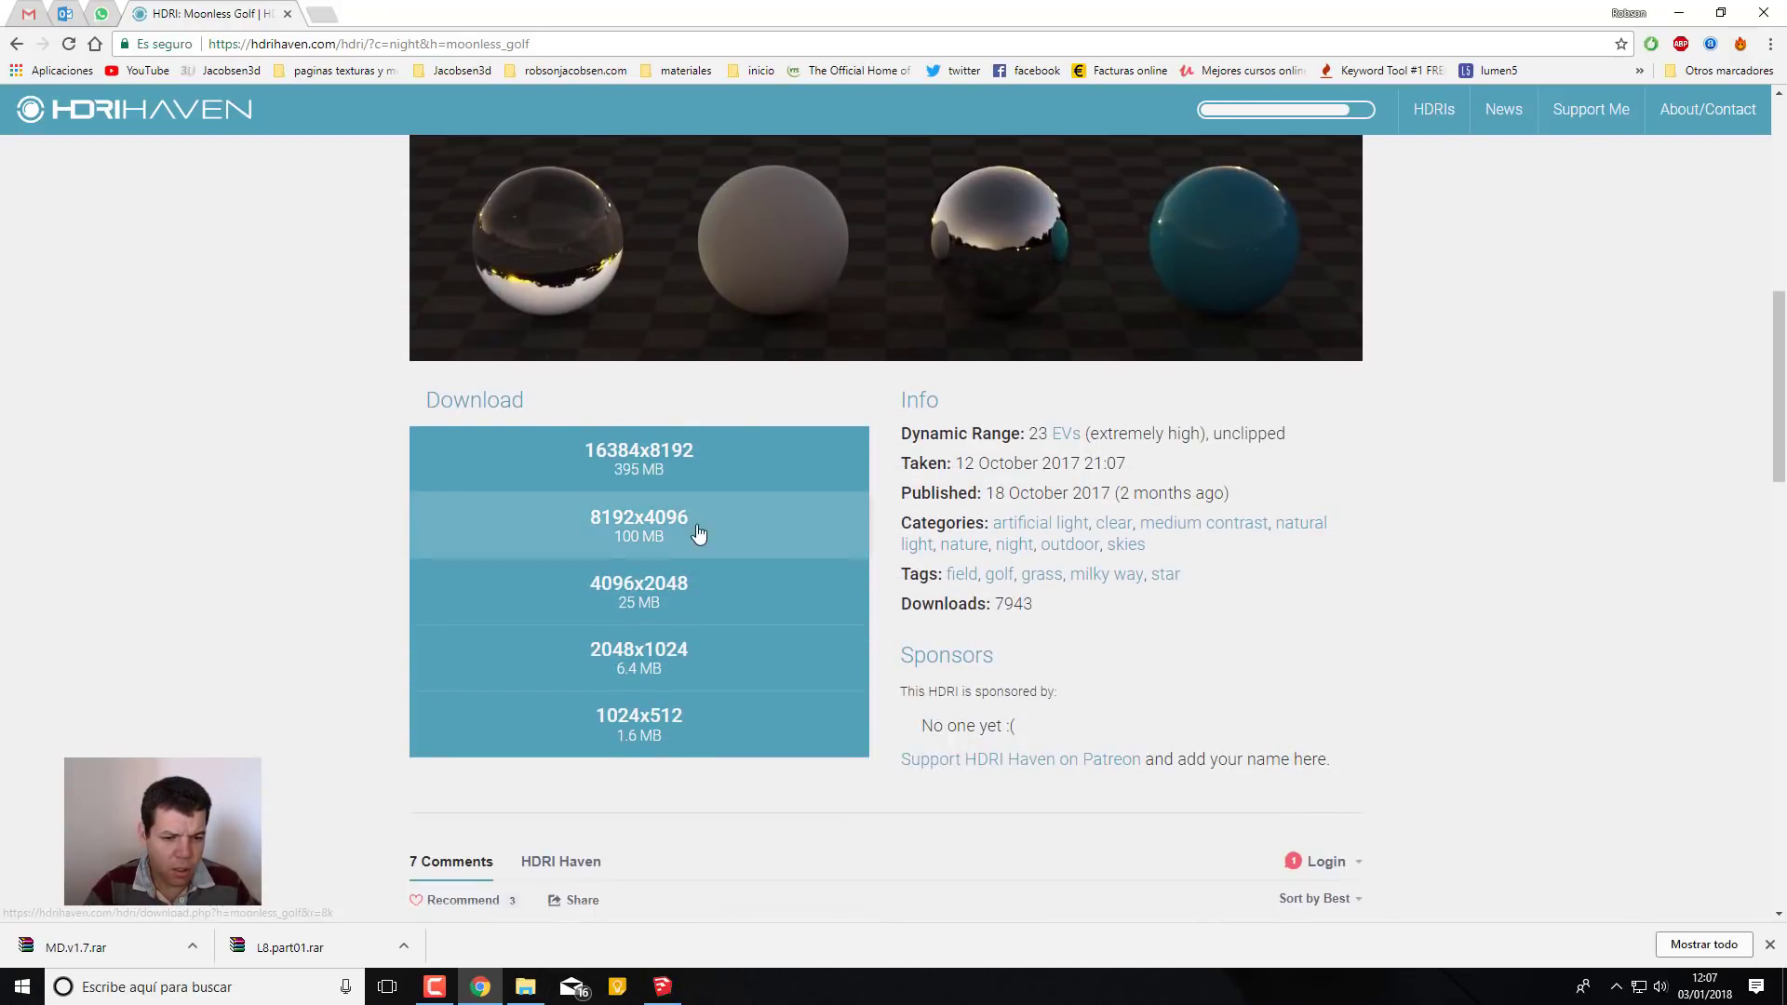
pyautogui.click(644, 602)
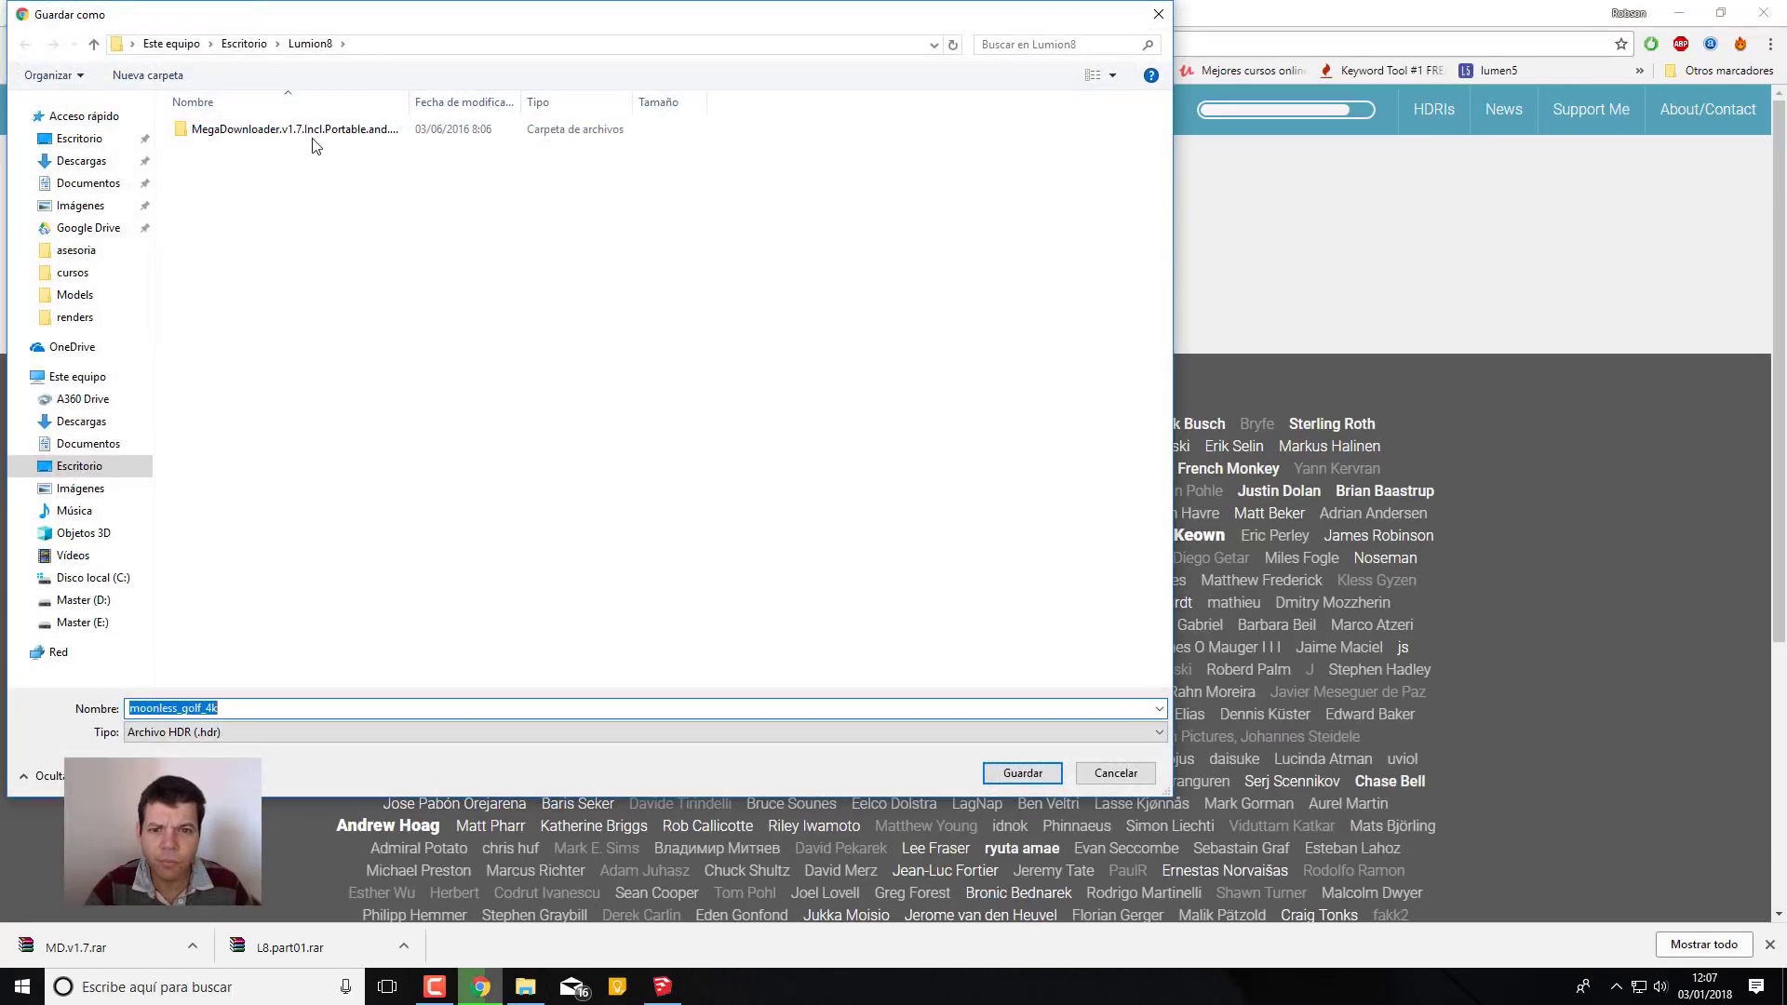
pyautogui.click(234, 46)
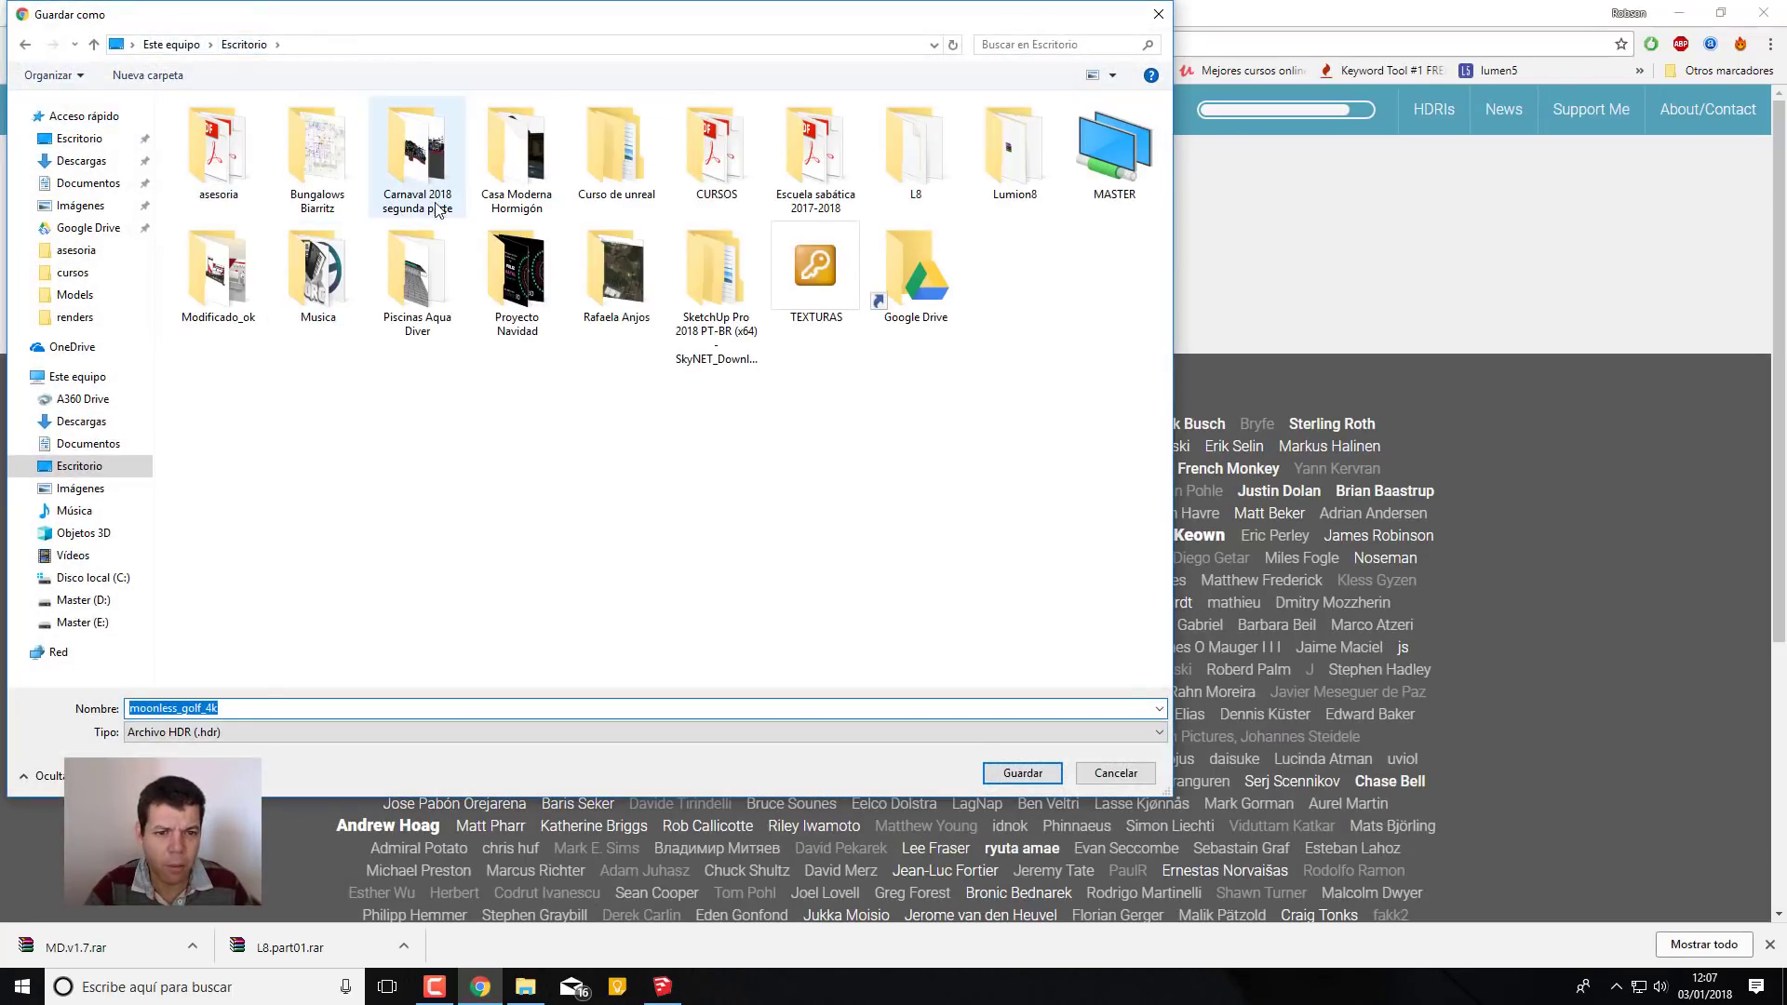
pyautogui.doubleClick(542, 184)
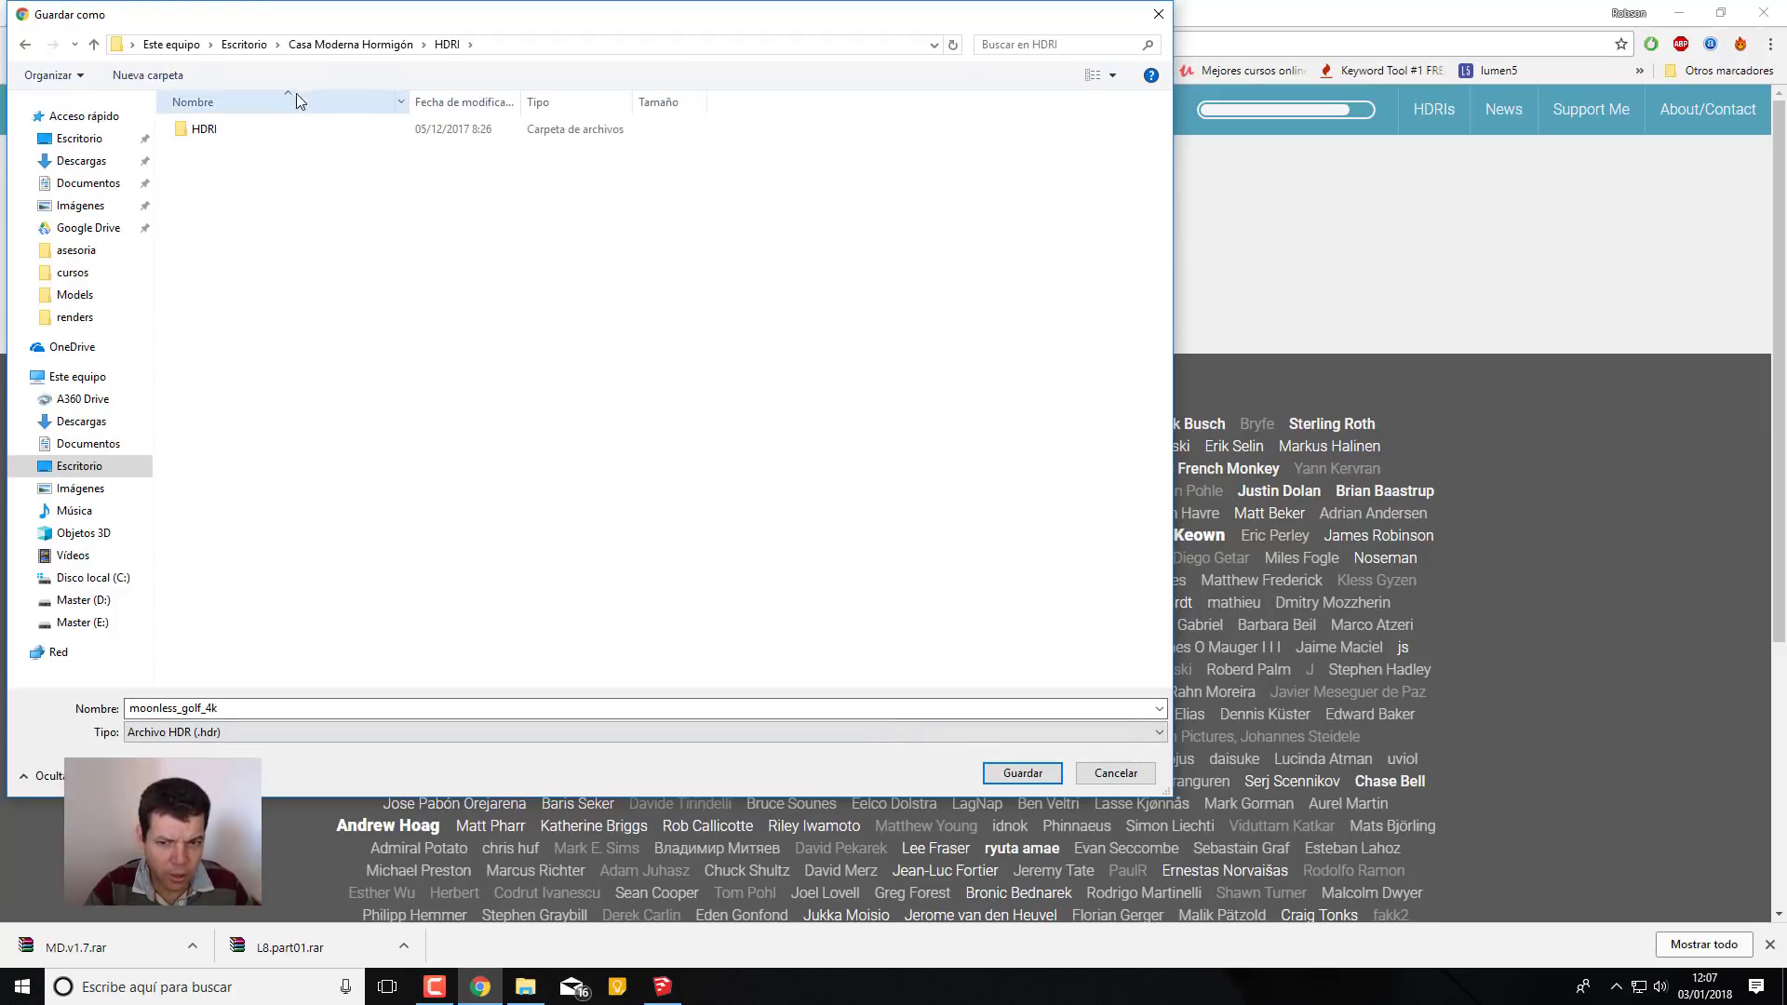
pyautogui.doubleClick(224, 137)
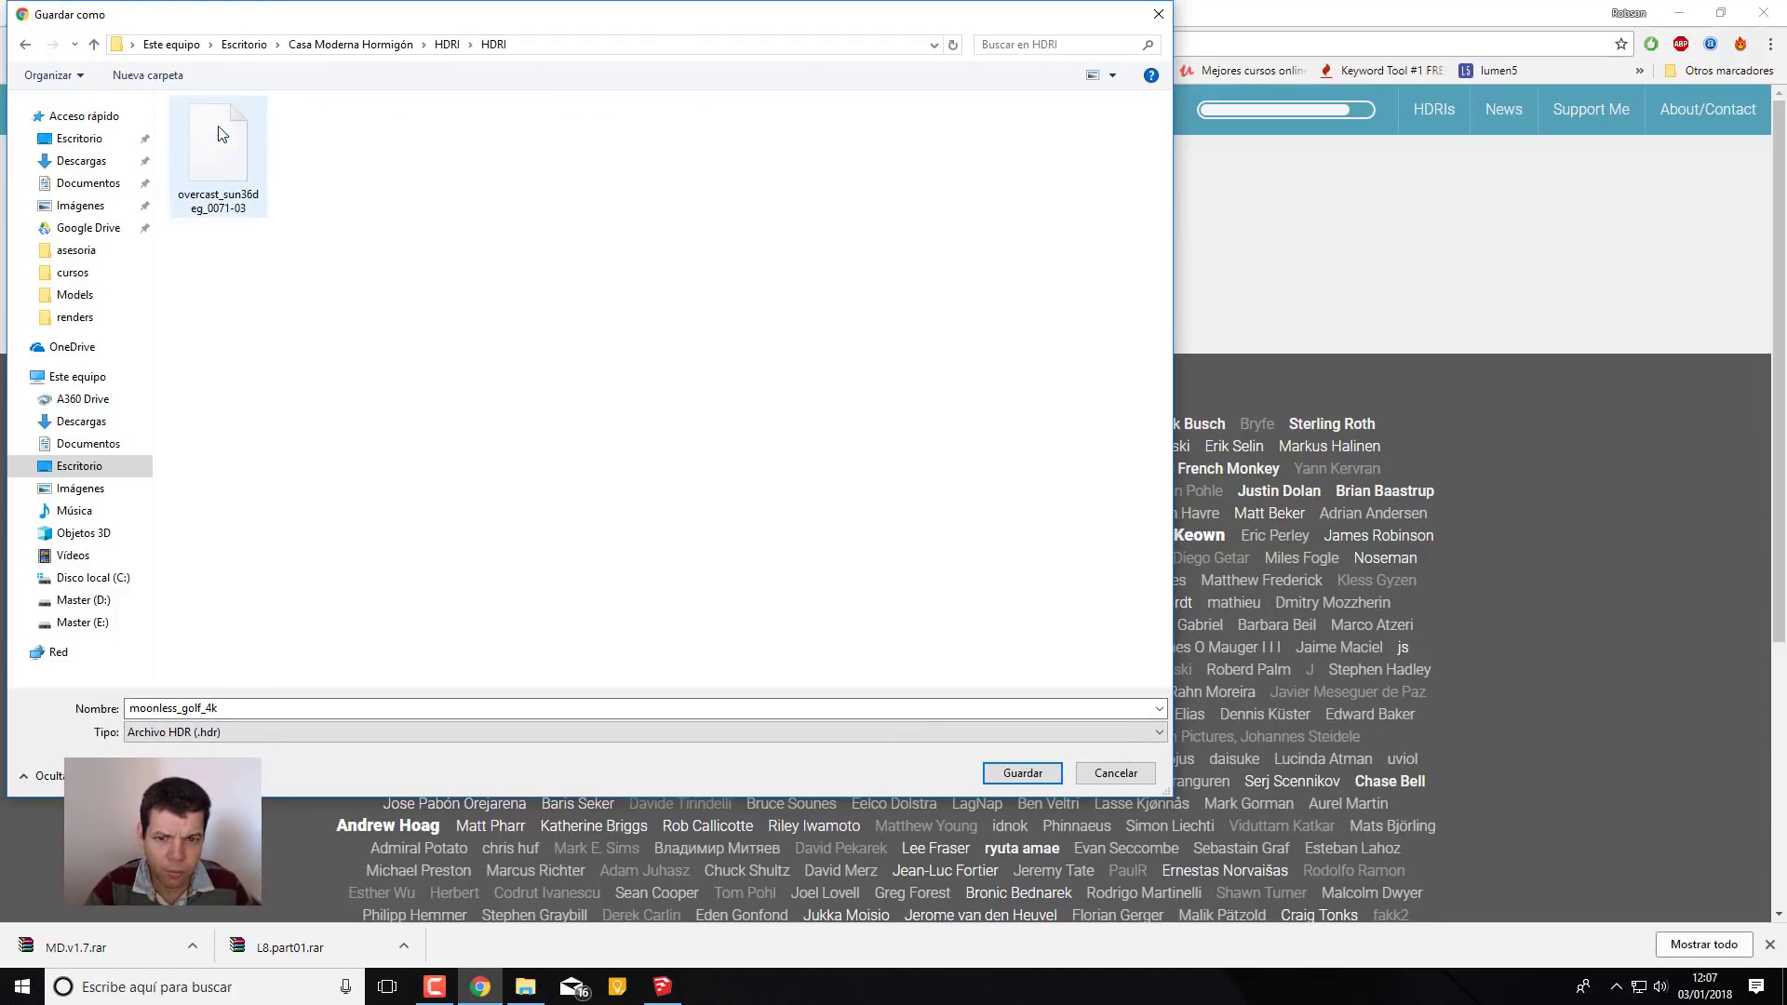
pyautogui.click(1048, 776)
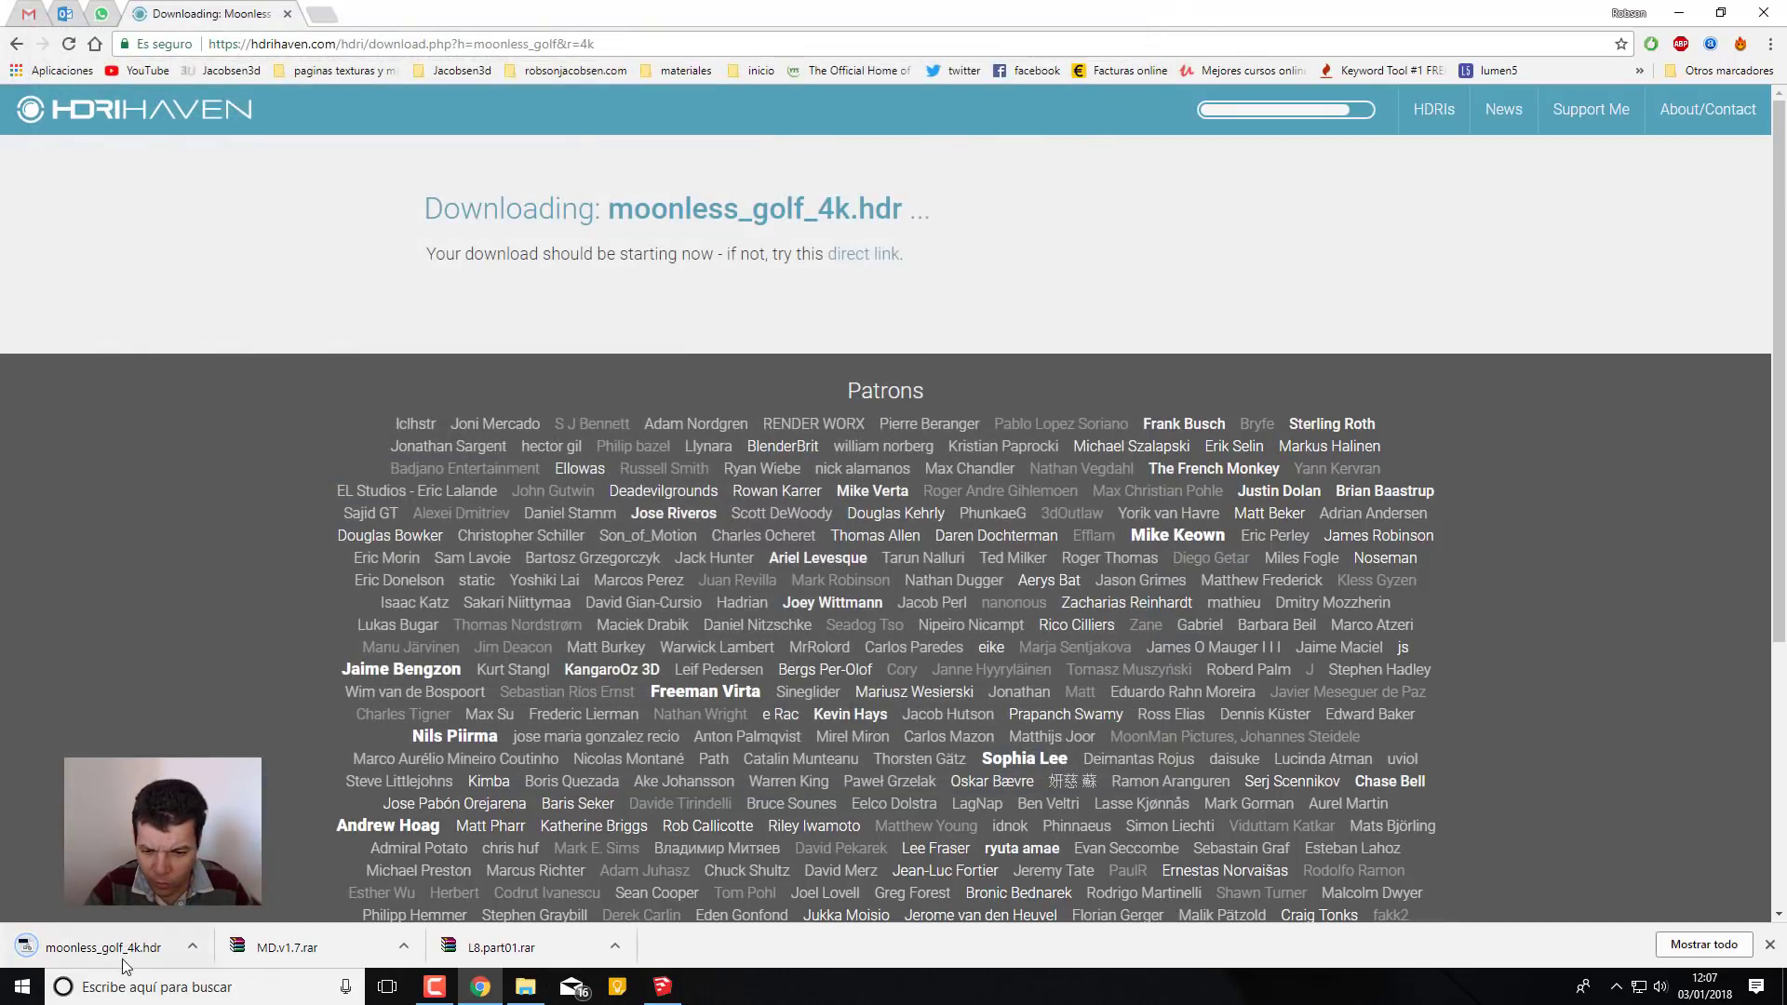
# Back in SketchUp, frame the lawn and place a V-Ray Dome Light on the grass
pyautogui.click(662, 986)
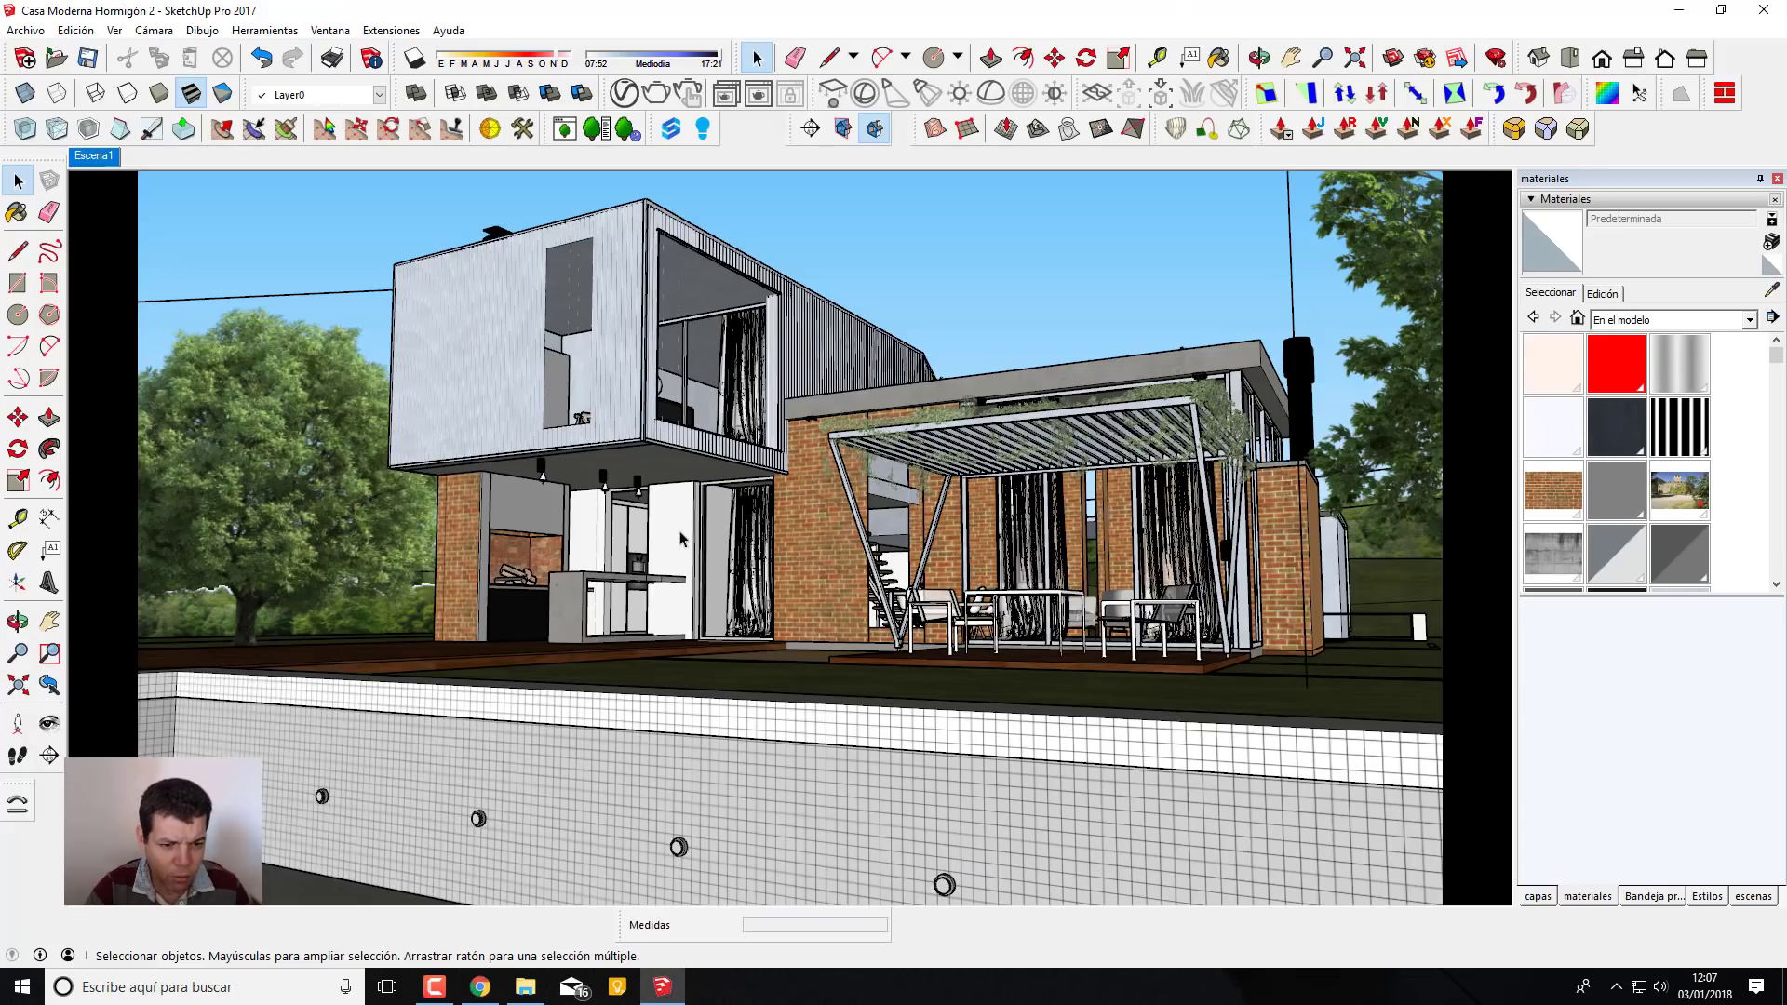
pyautogui.scroll(2, 709, 666)
pyautogui.scroll(2, 710, 666)
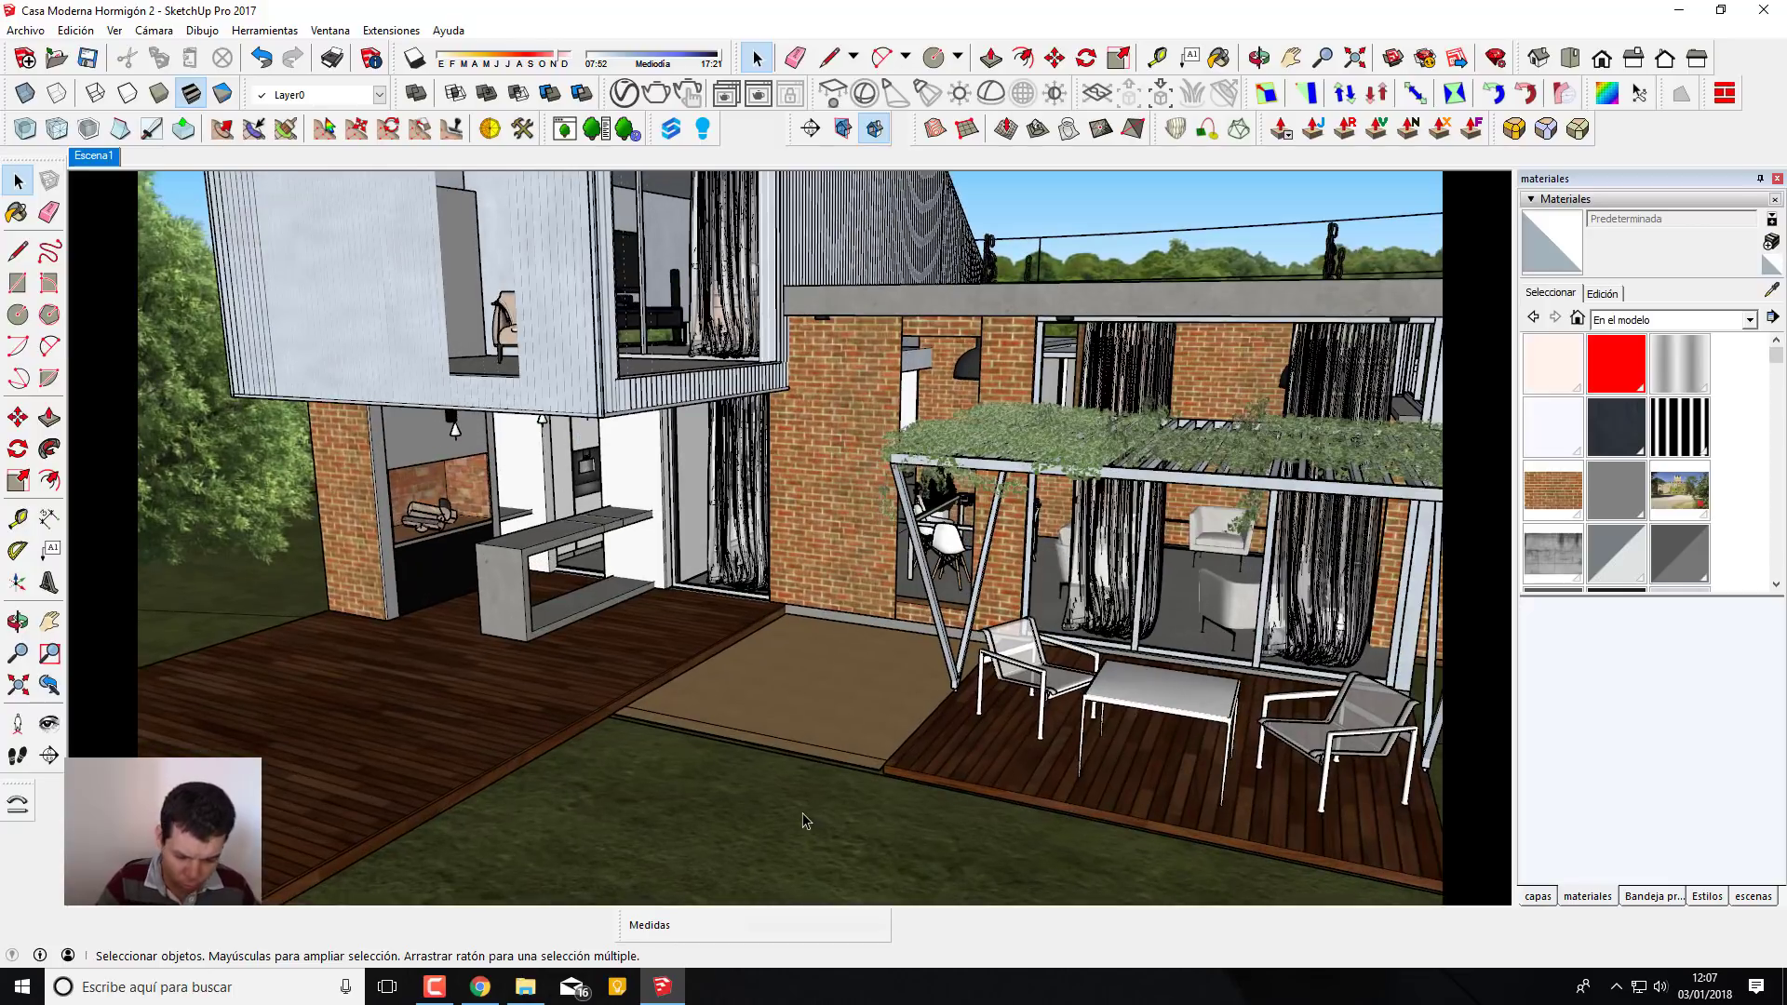
pyautogui.scroll(2, 709, 667)
pyautogui.keyDown('shift'); pyautogui.moveTo(806, 821); pyautogui.dragTo(349, 626, button='middle'); pyautogui.keyUp('shift')
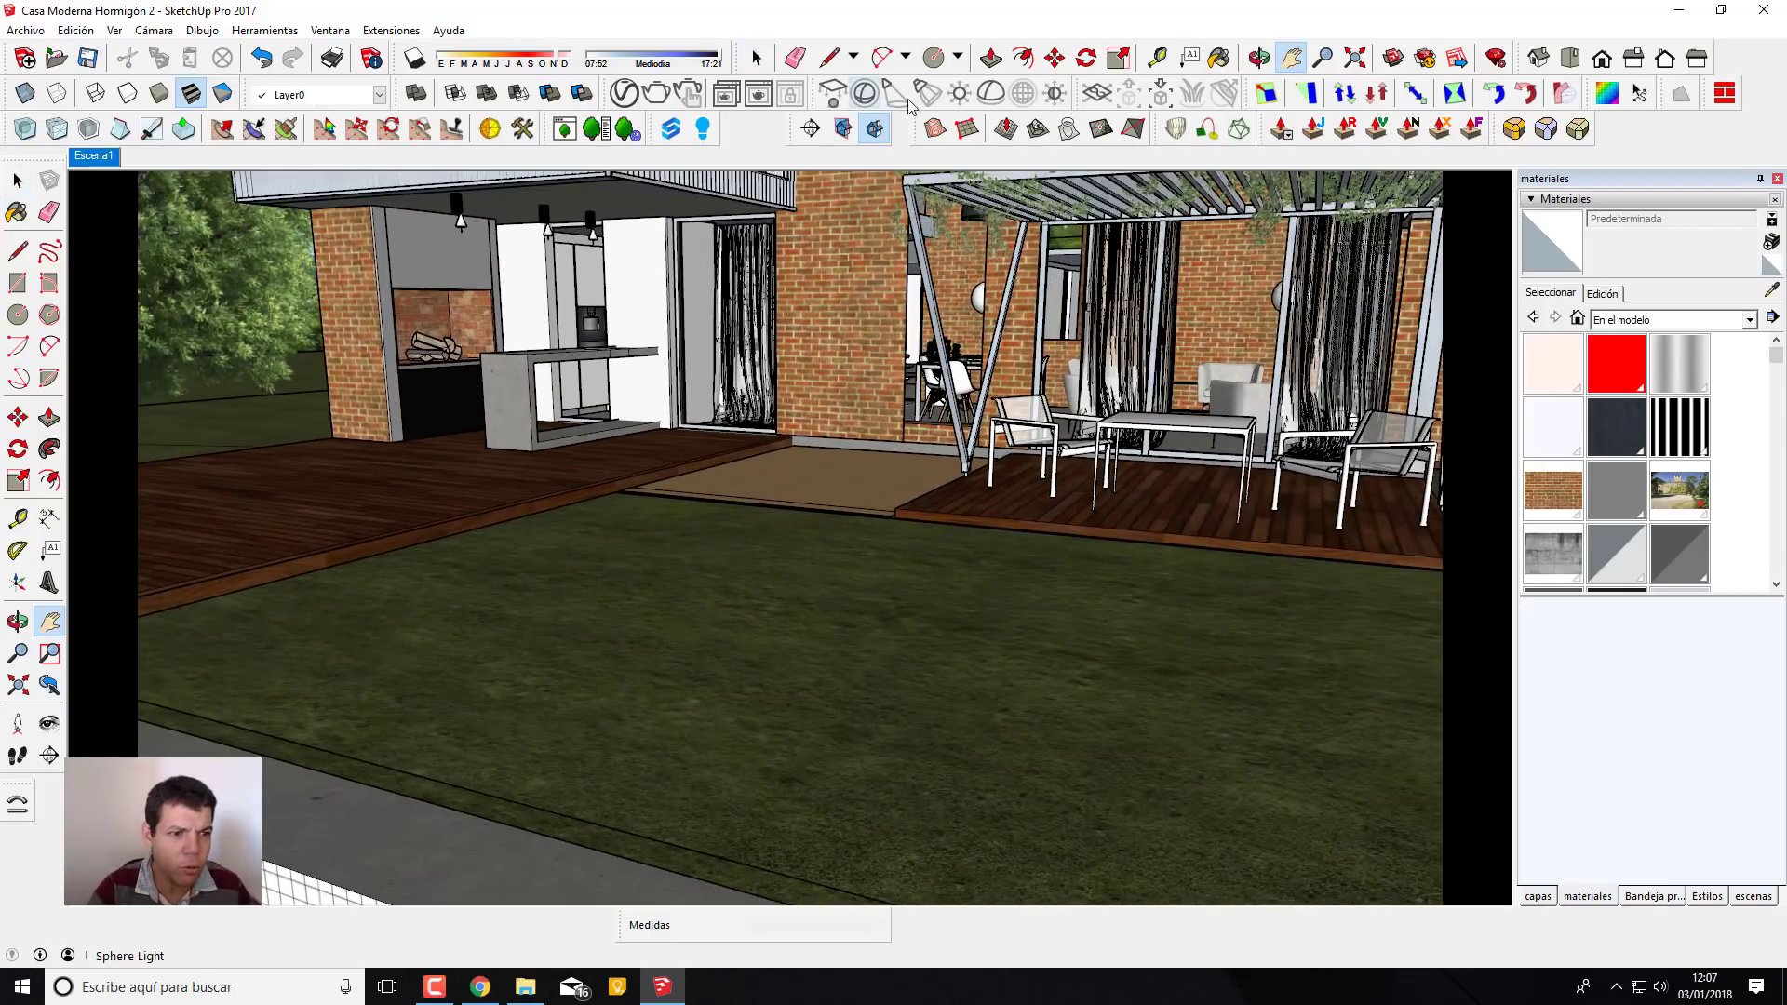
pyautogui.click(989, 93)
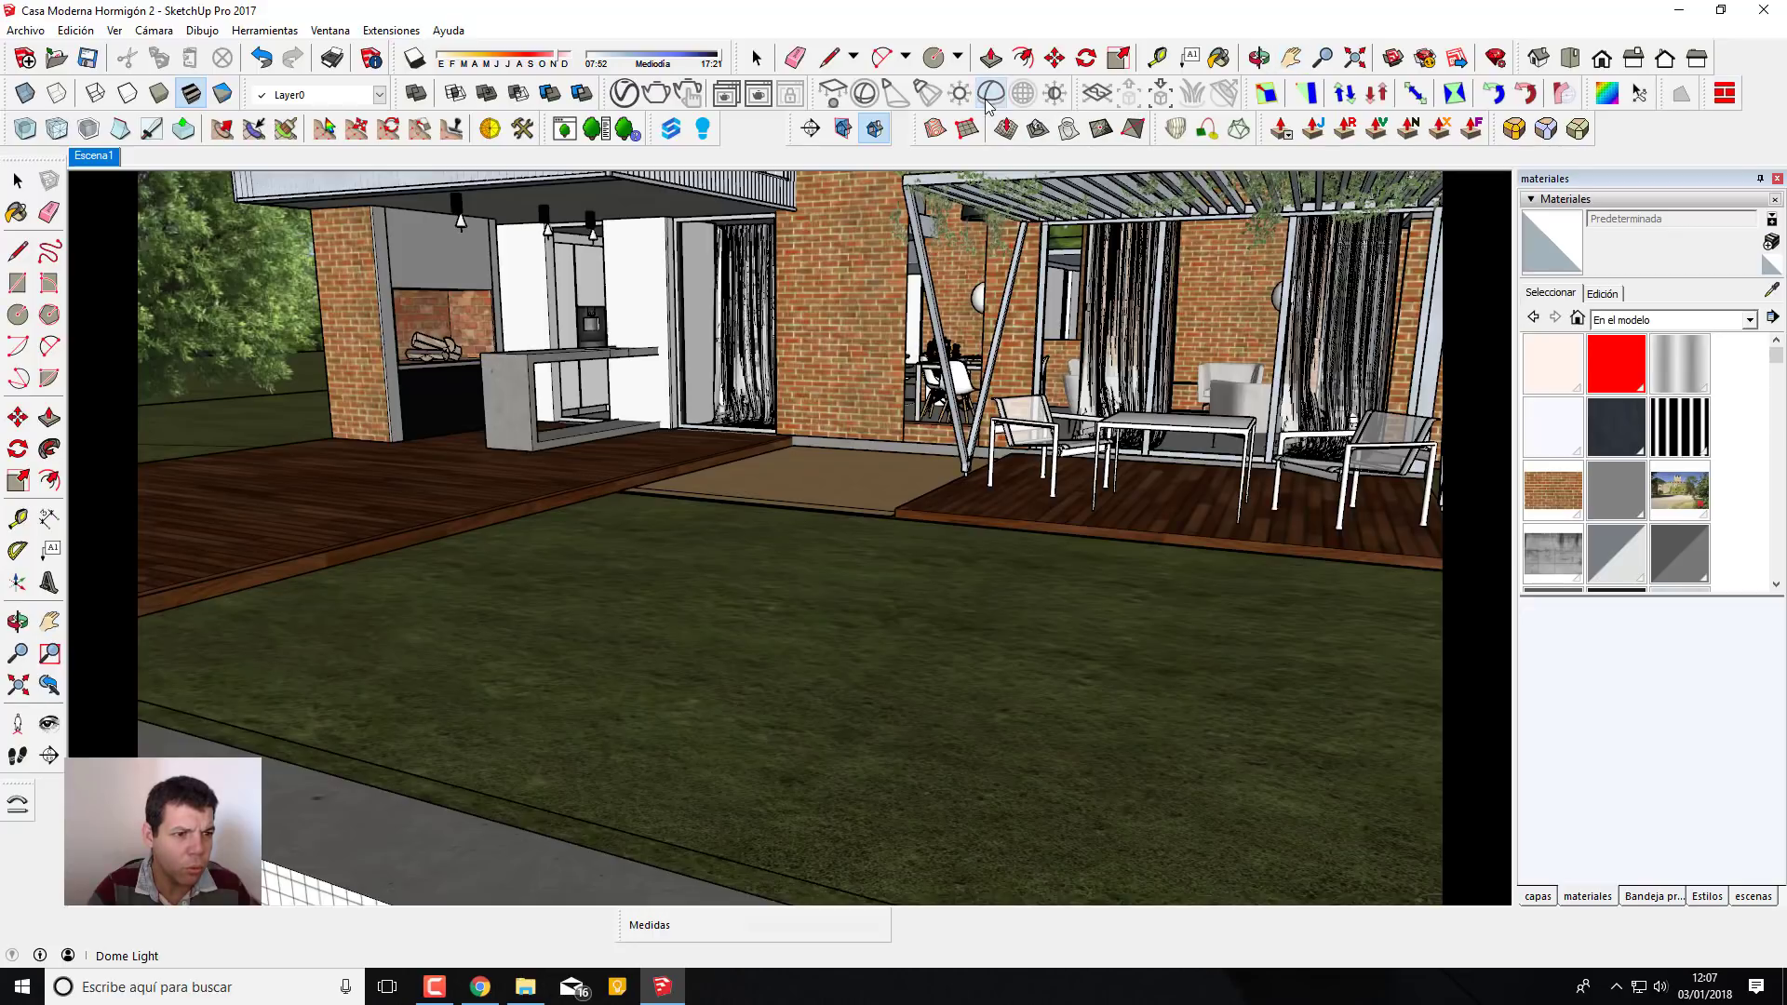
pyautogui.click(787, 743)
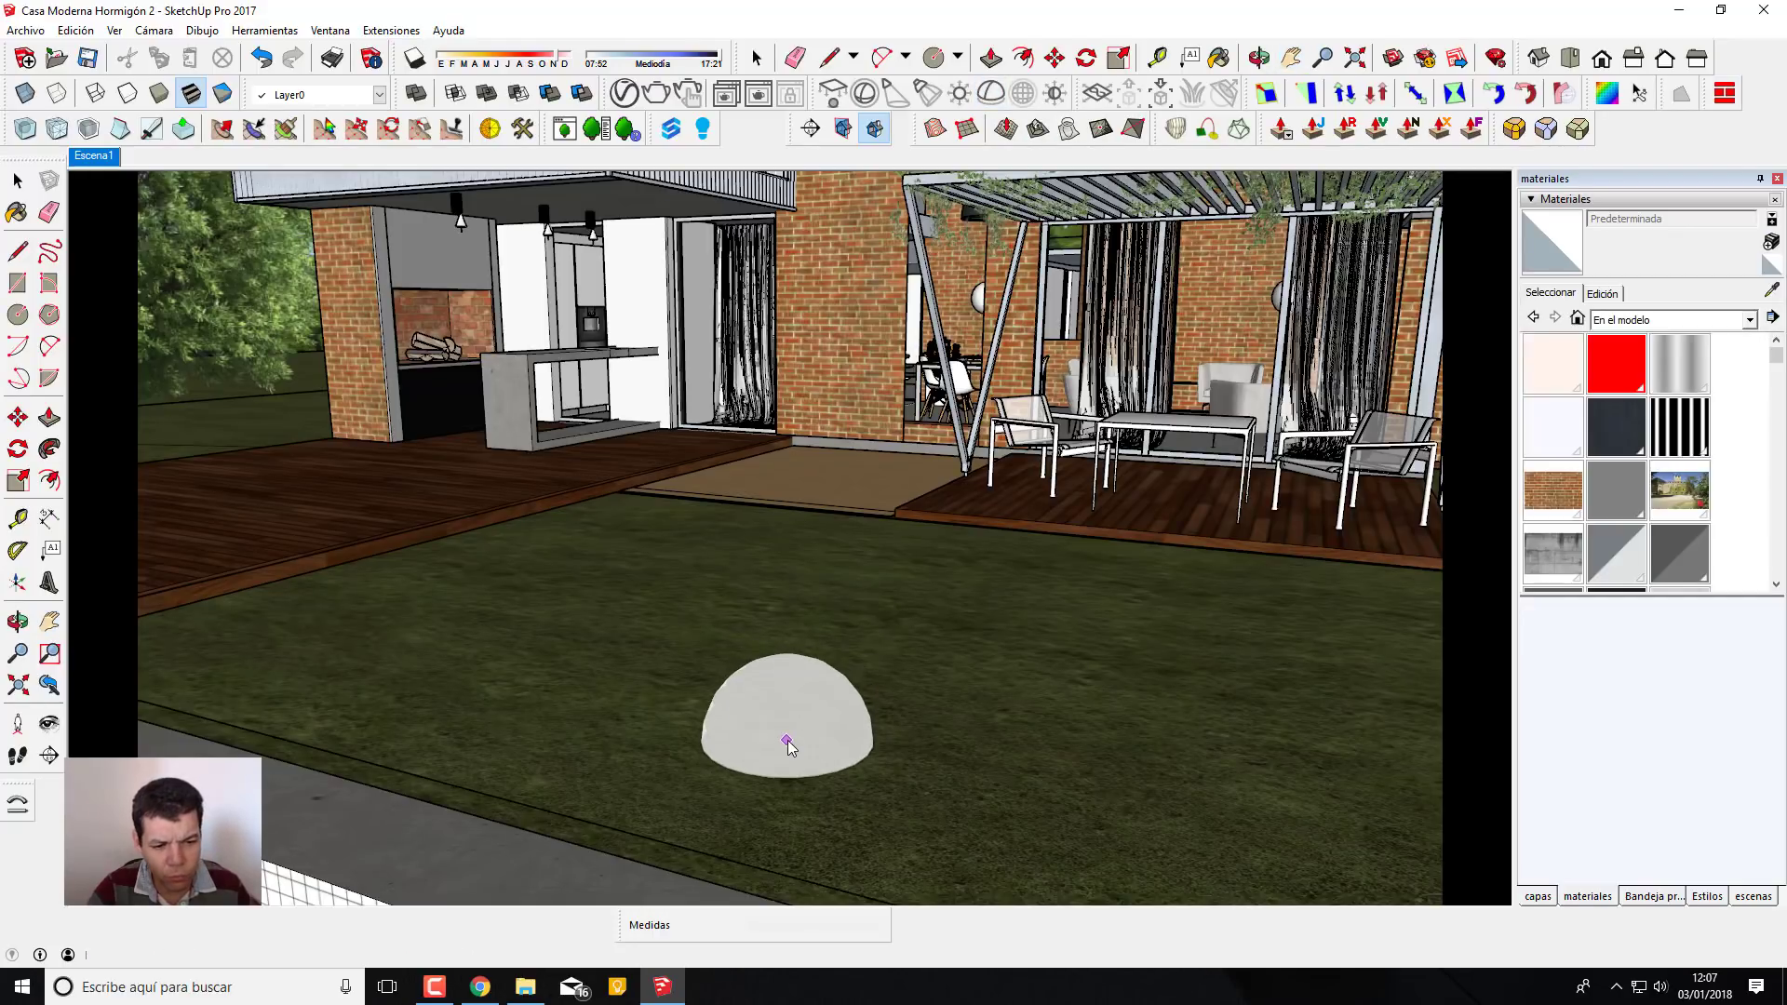
# Load moonless_golf_4k from Casa Moderna Hormigón\HDRI\HDRI as the dome light's bitmap texture
pyautogui.click(623, 93)
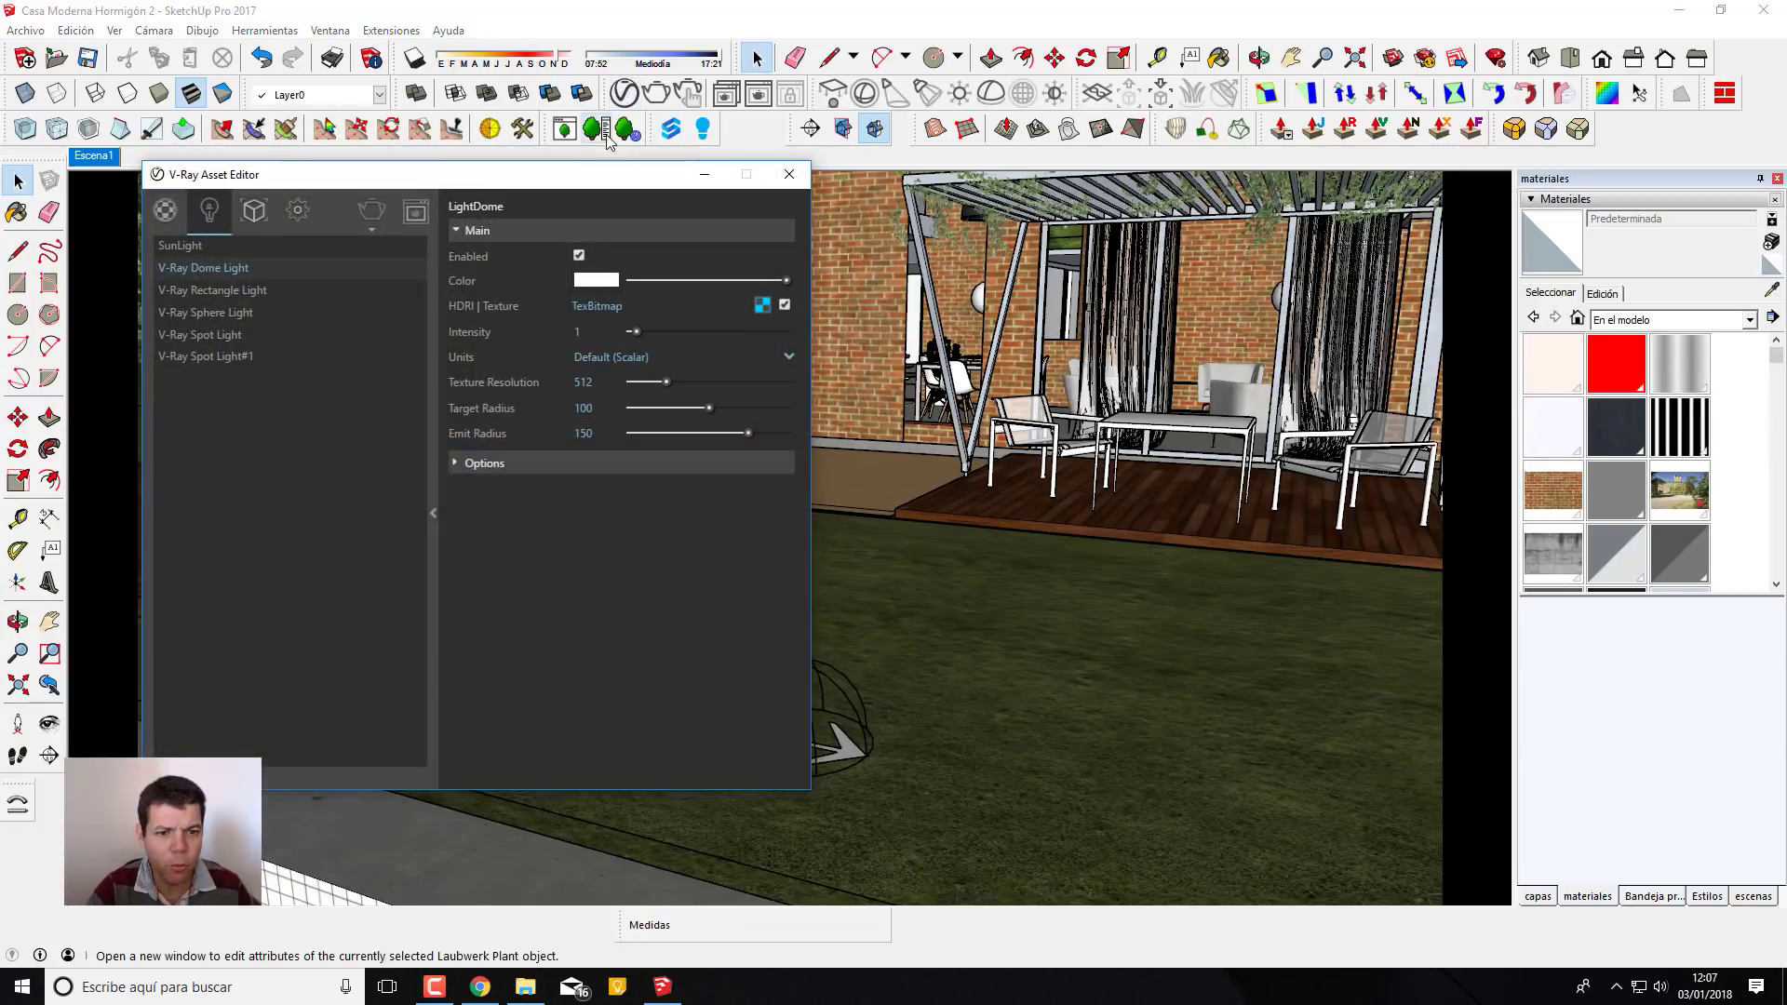
pyautogui.moveTo(558, 185); pyautogui.dragTo(527, 157)
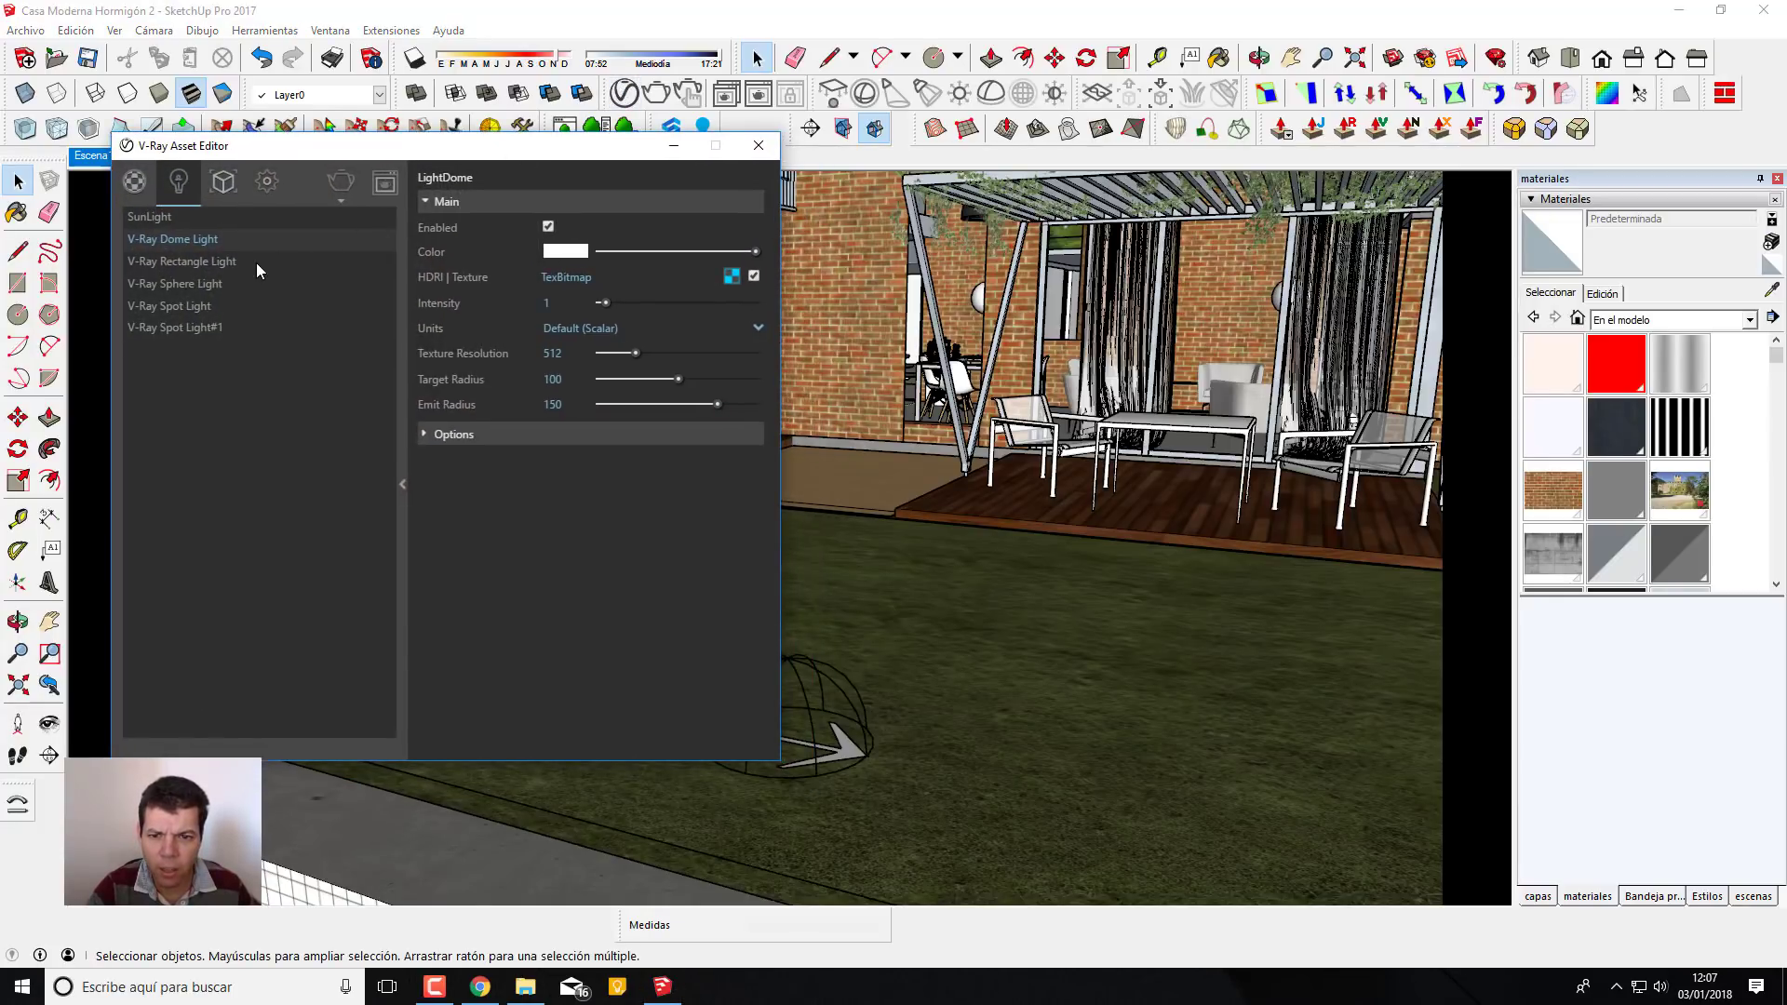
pyautogui.click(735, 276)
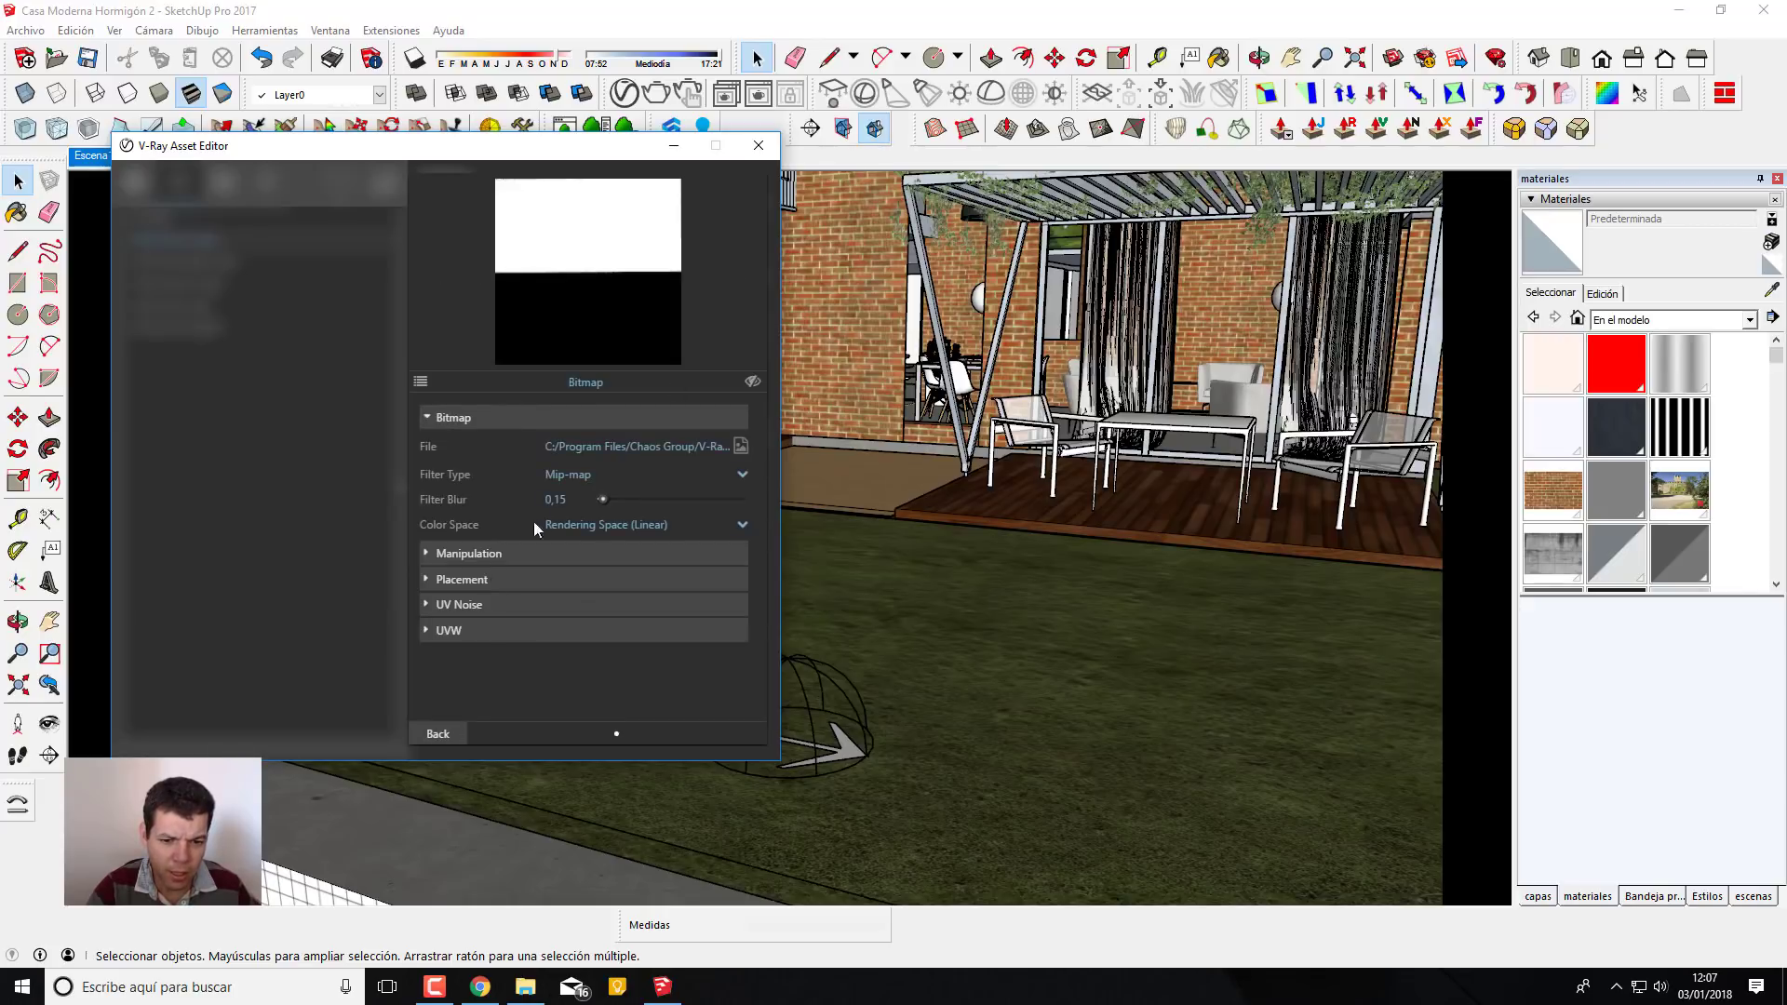
pyautogui.click(741, 446)
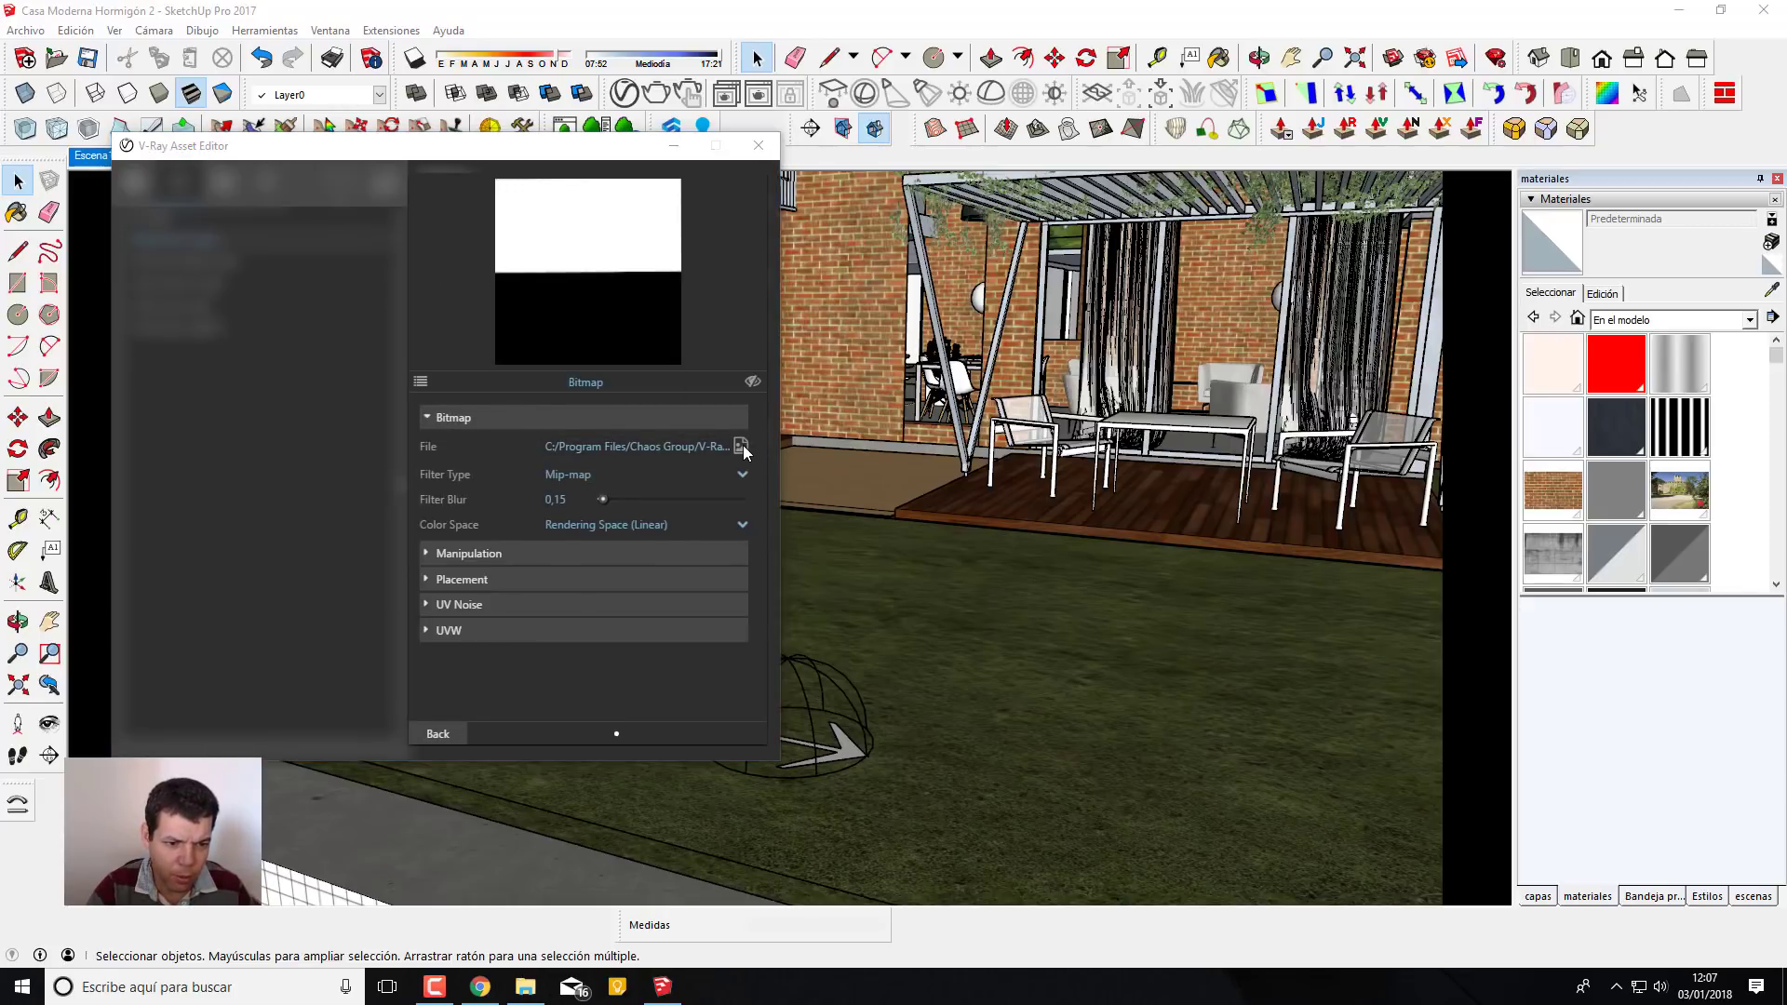
pyautogui.click(216, 358)
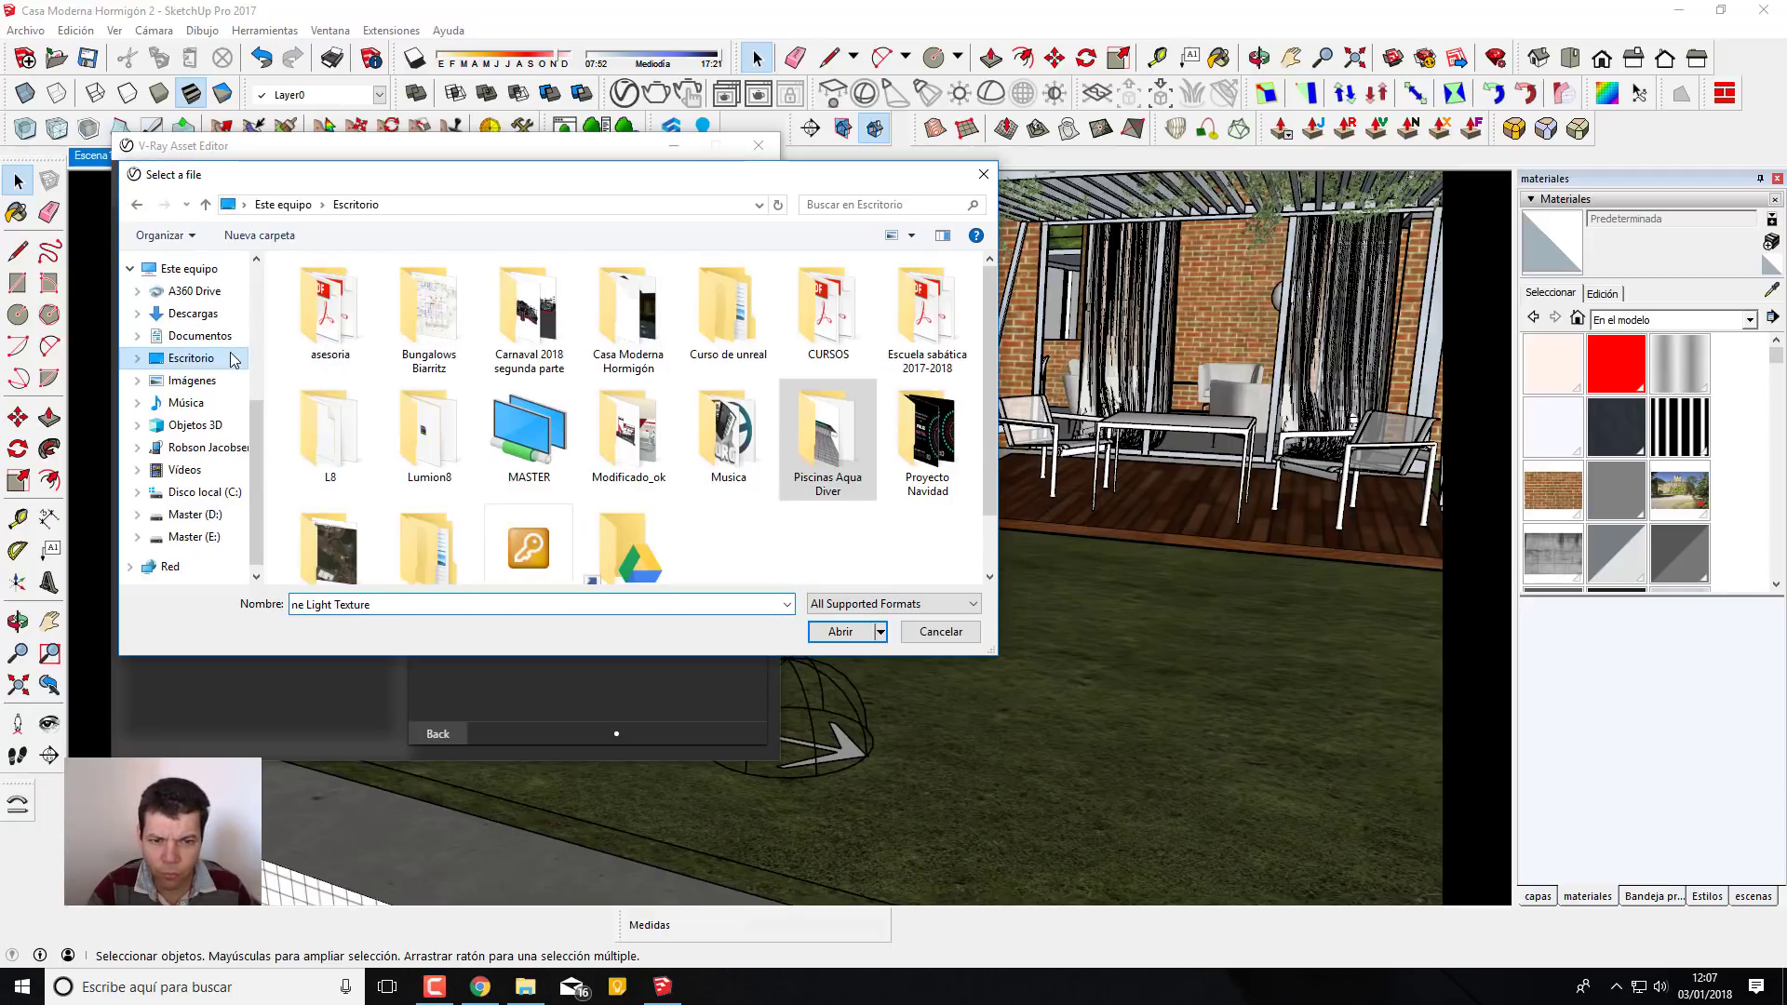
pyautogui.doubleClick(628, 316)
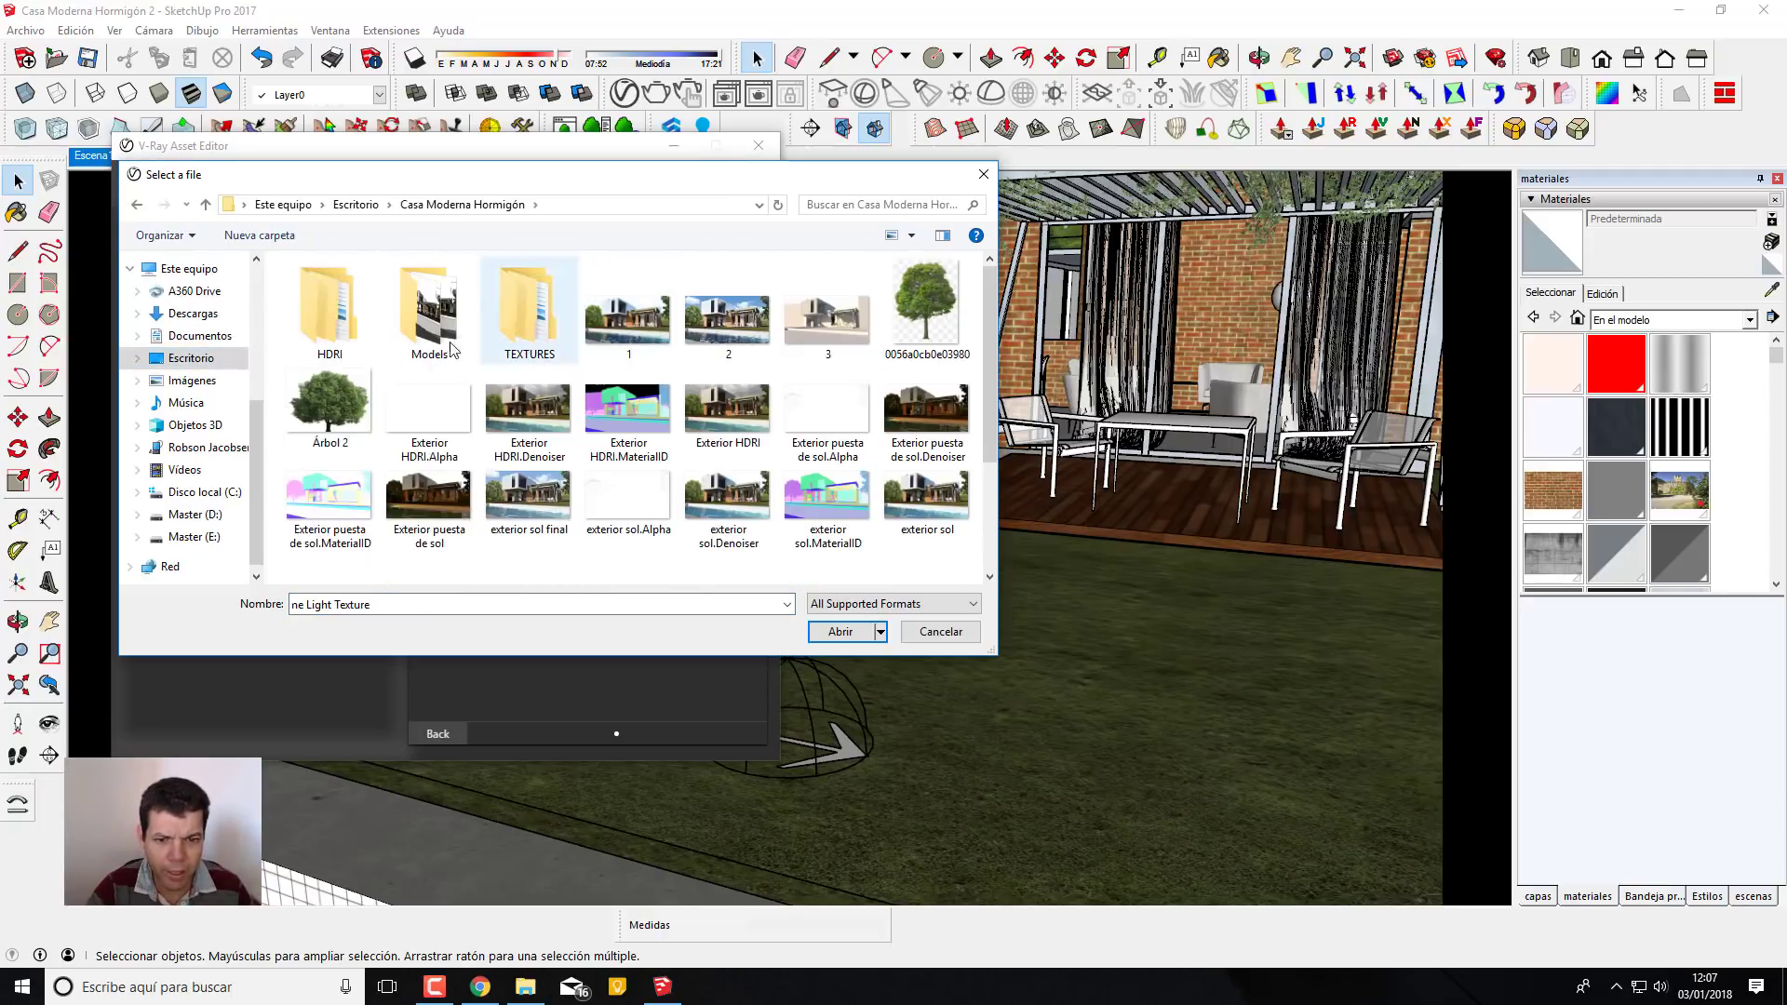
pyautogui.doubleClick(327, 311)
pyautogui.doubleClick(328, 289)
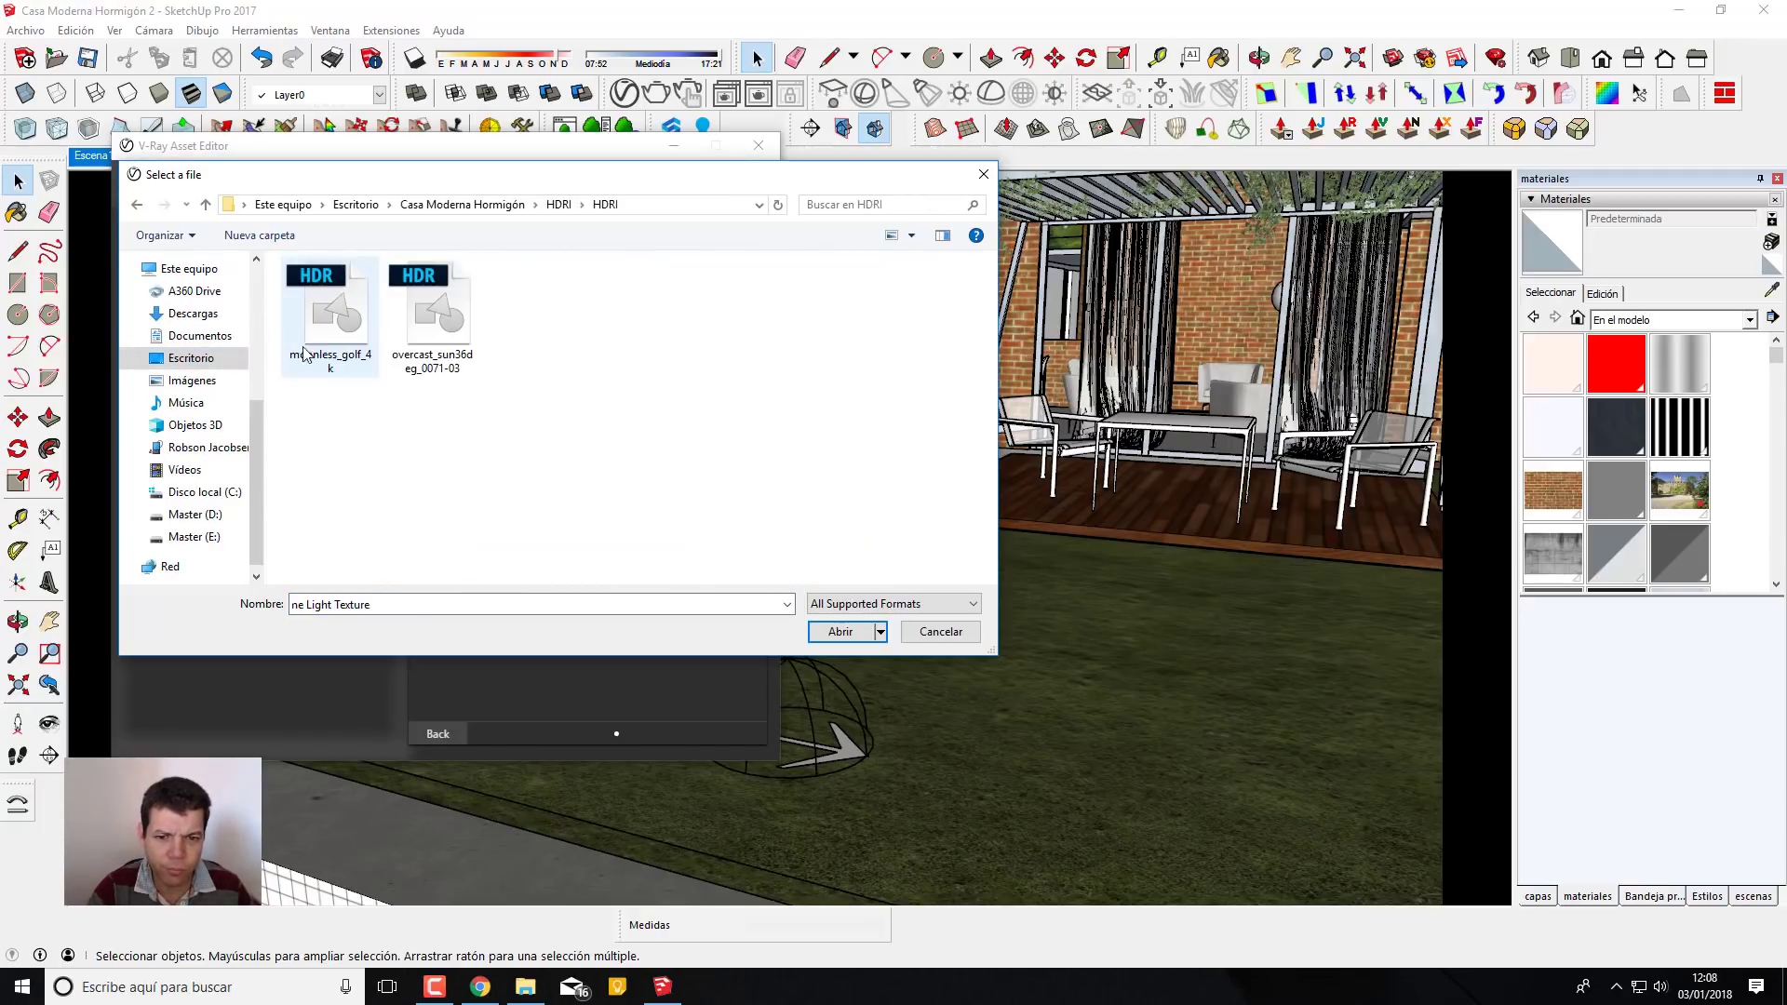
pyautogui.click(314, 312)
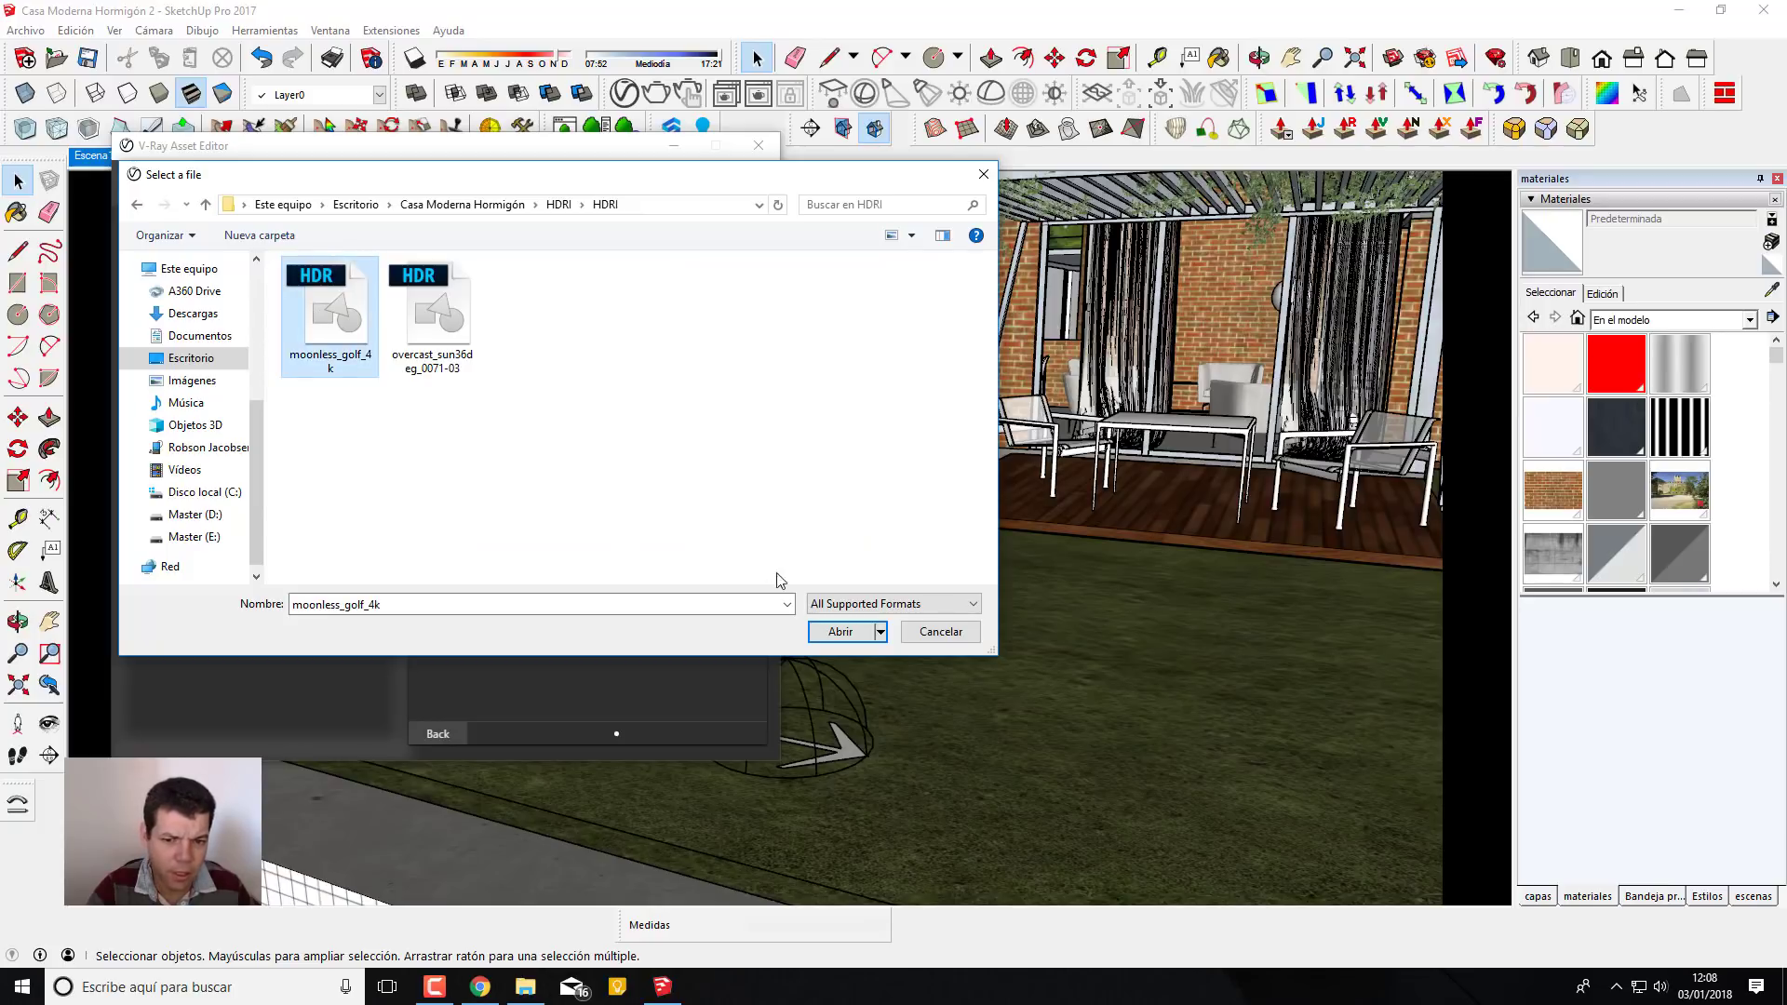
pyautogui.click(841, 631)
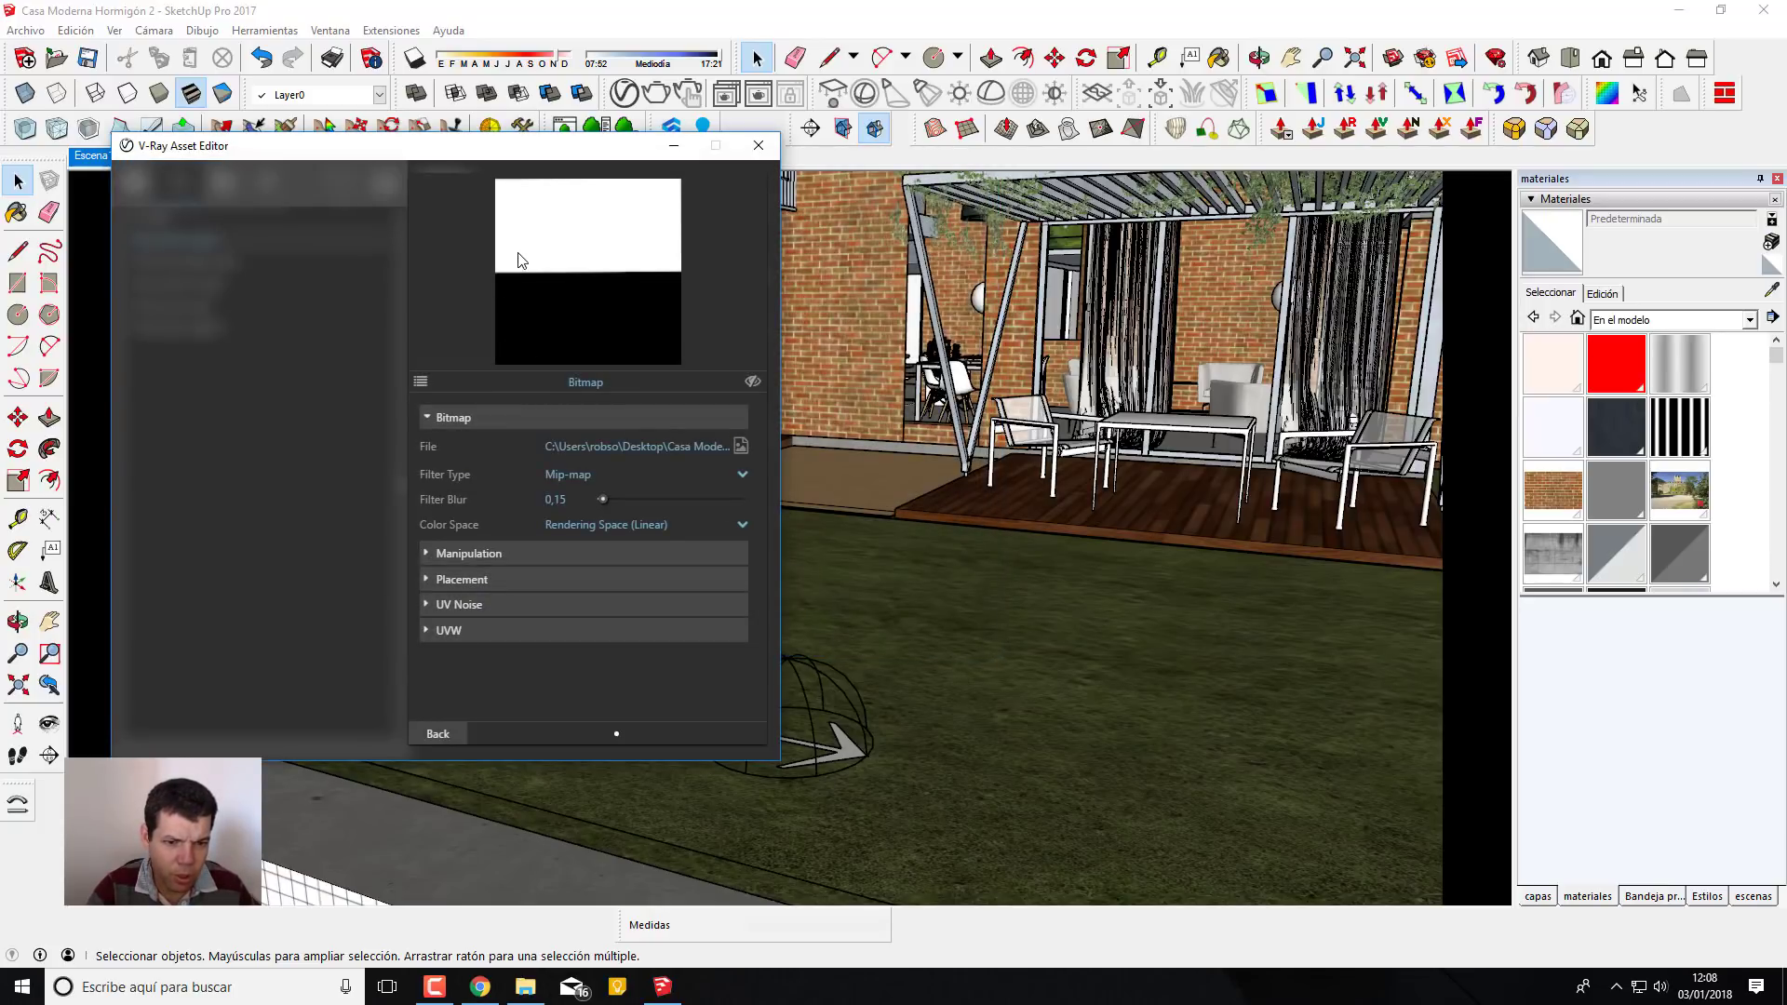
pyautogui.click(450, 735)
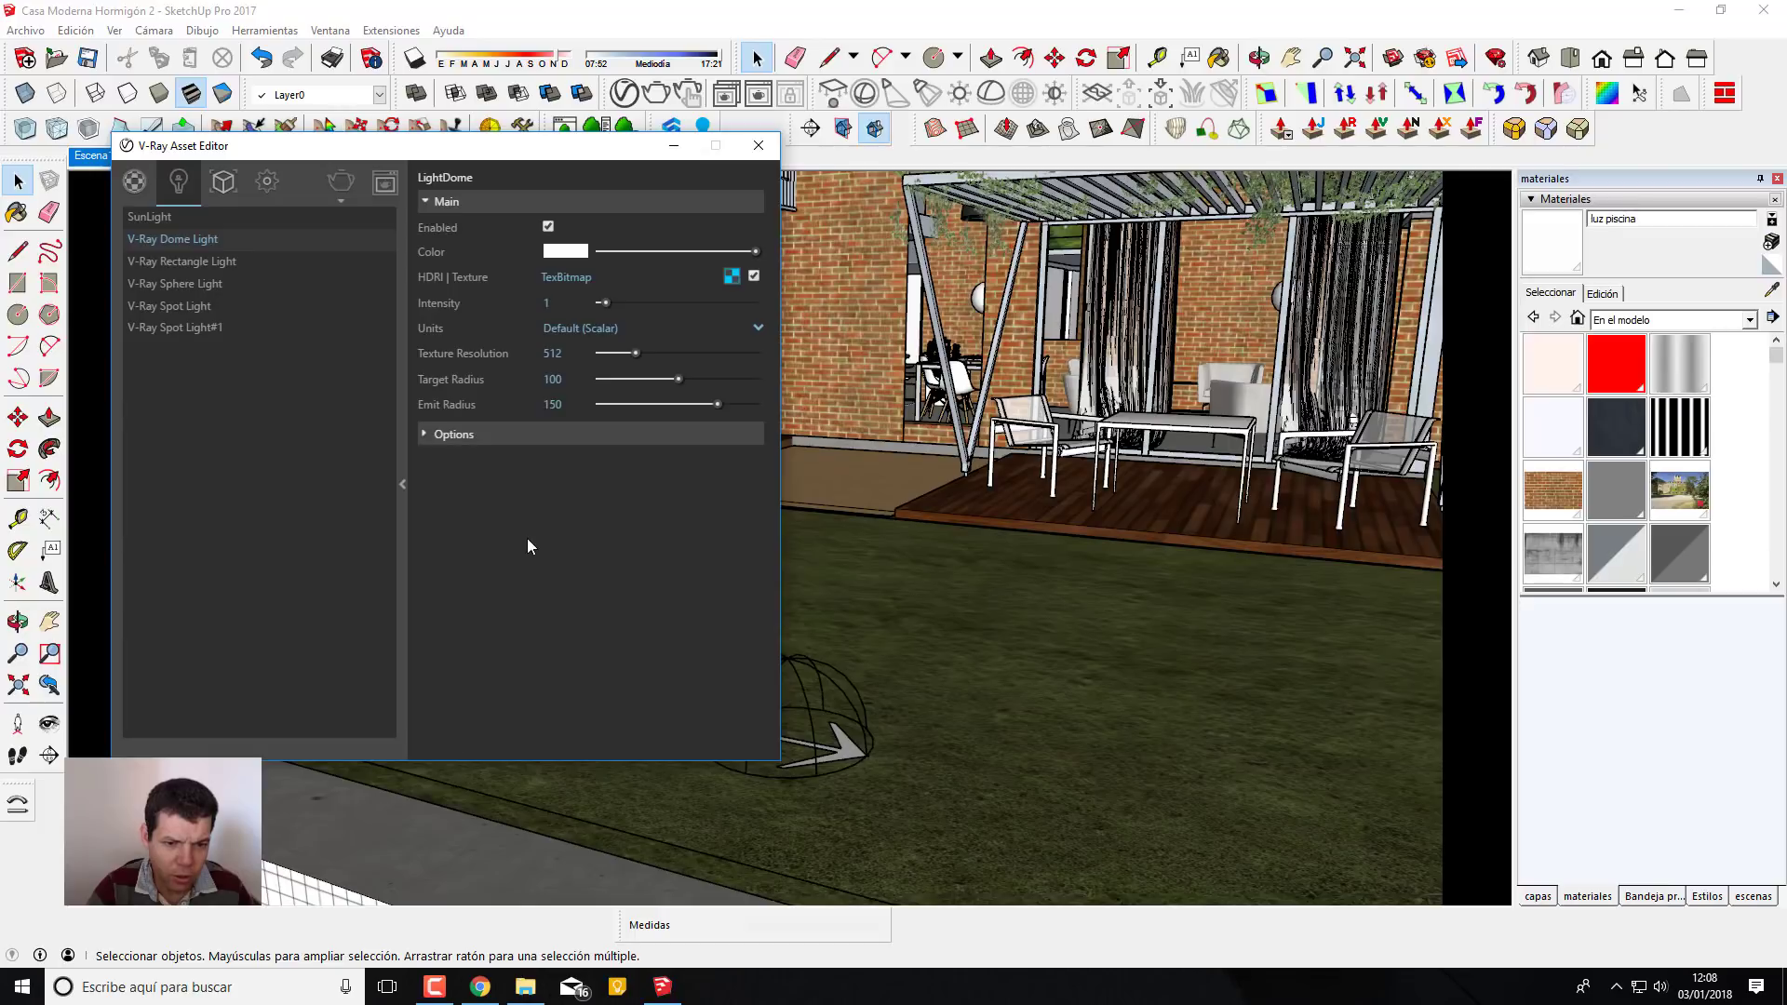
# Set the render output width to 800 (800×450) and start an interactive test render
pyautogui.click(453, 438)
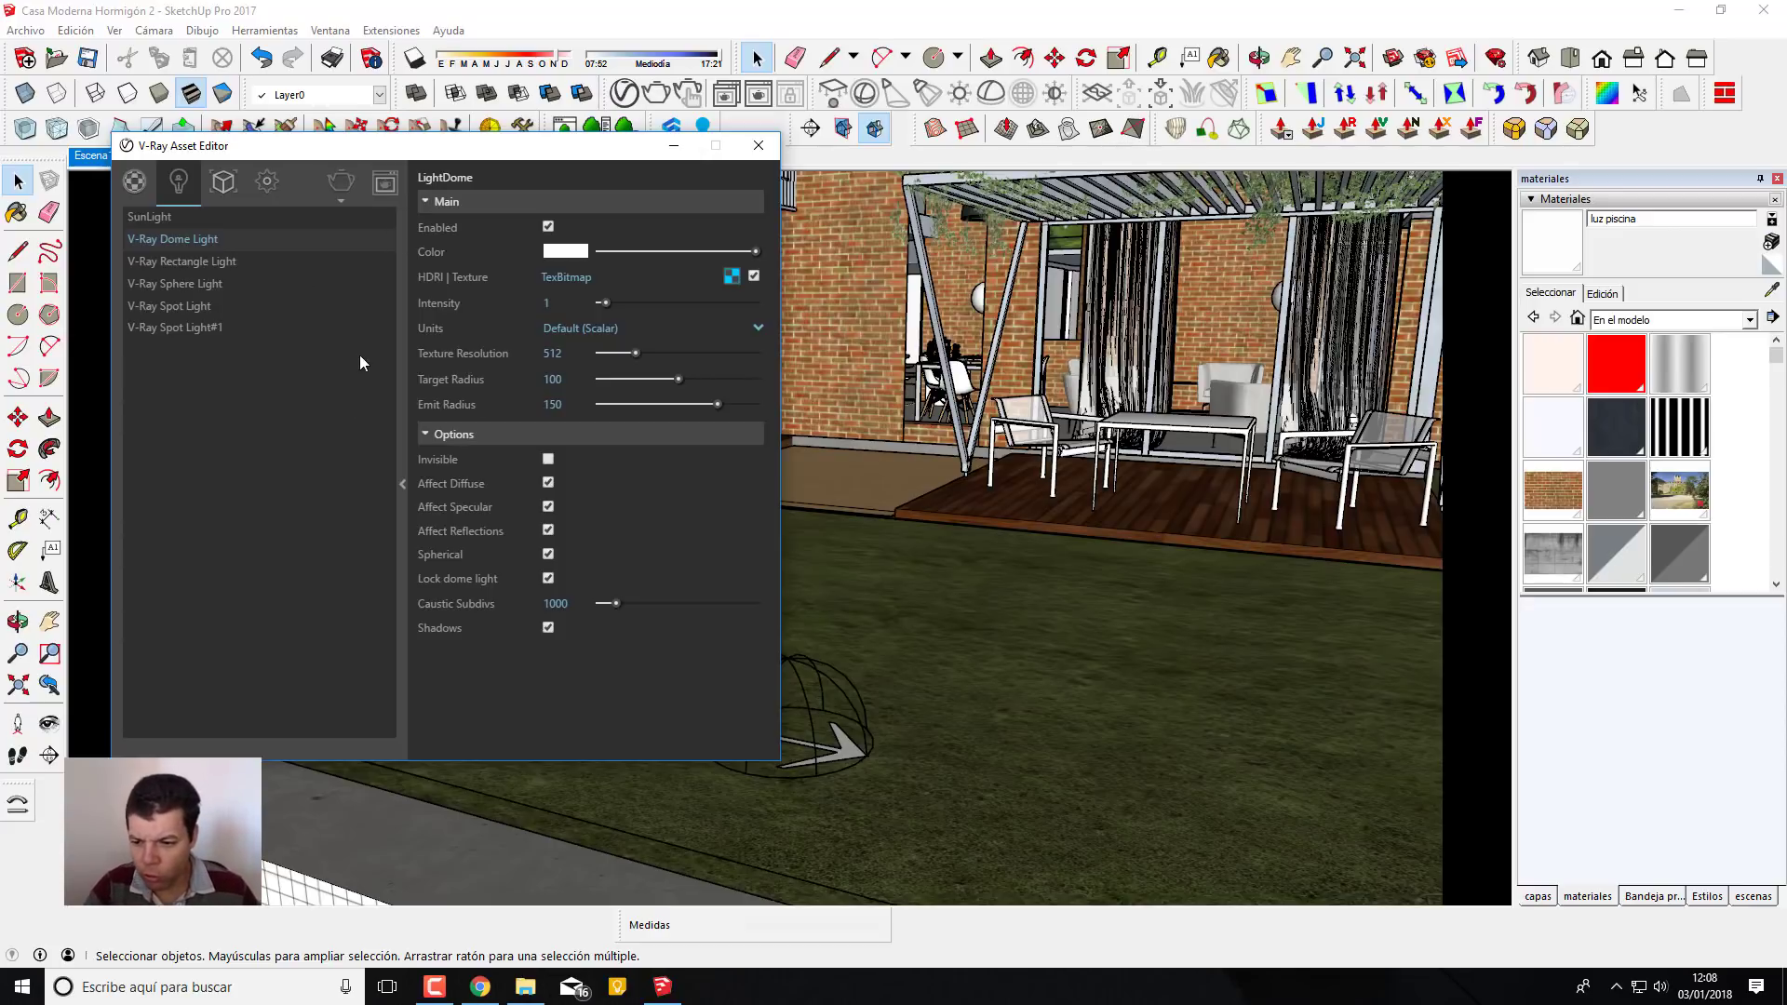
pyautogui.moveTo(413, 161); pyautogui.dragTo(806, 212)
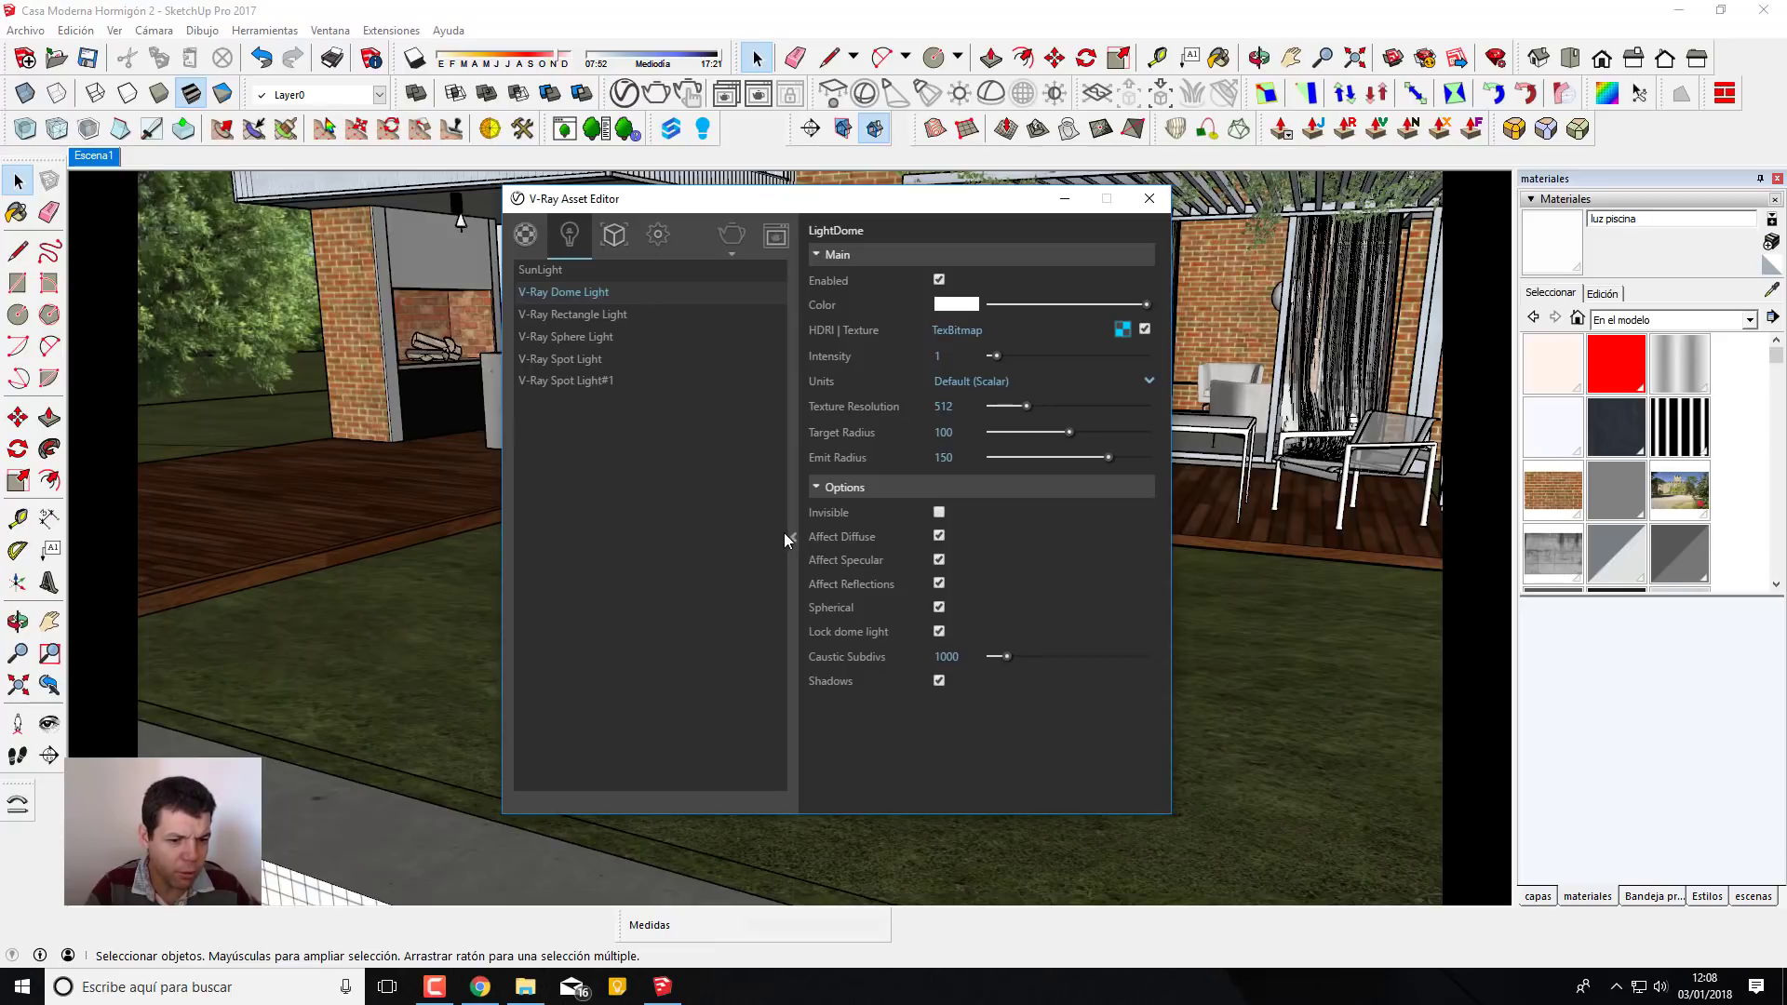
pyautogui.moveTo(781, 205); pyautogui.dragTo(311, 199)
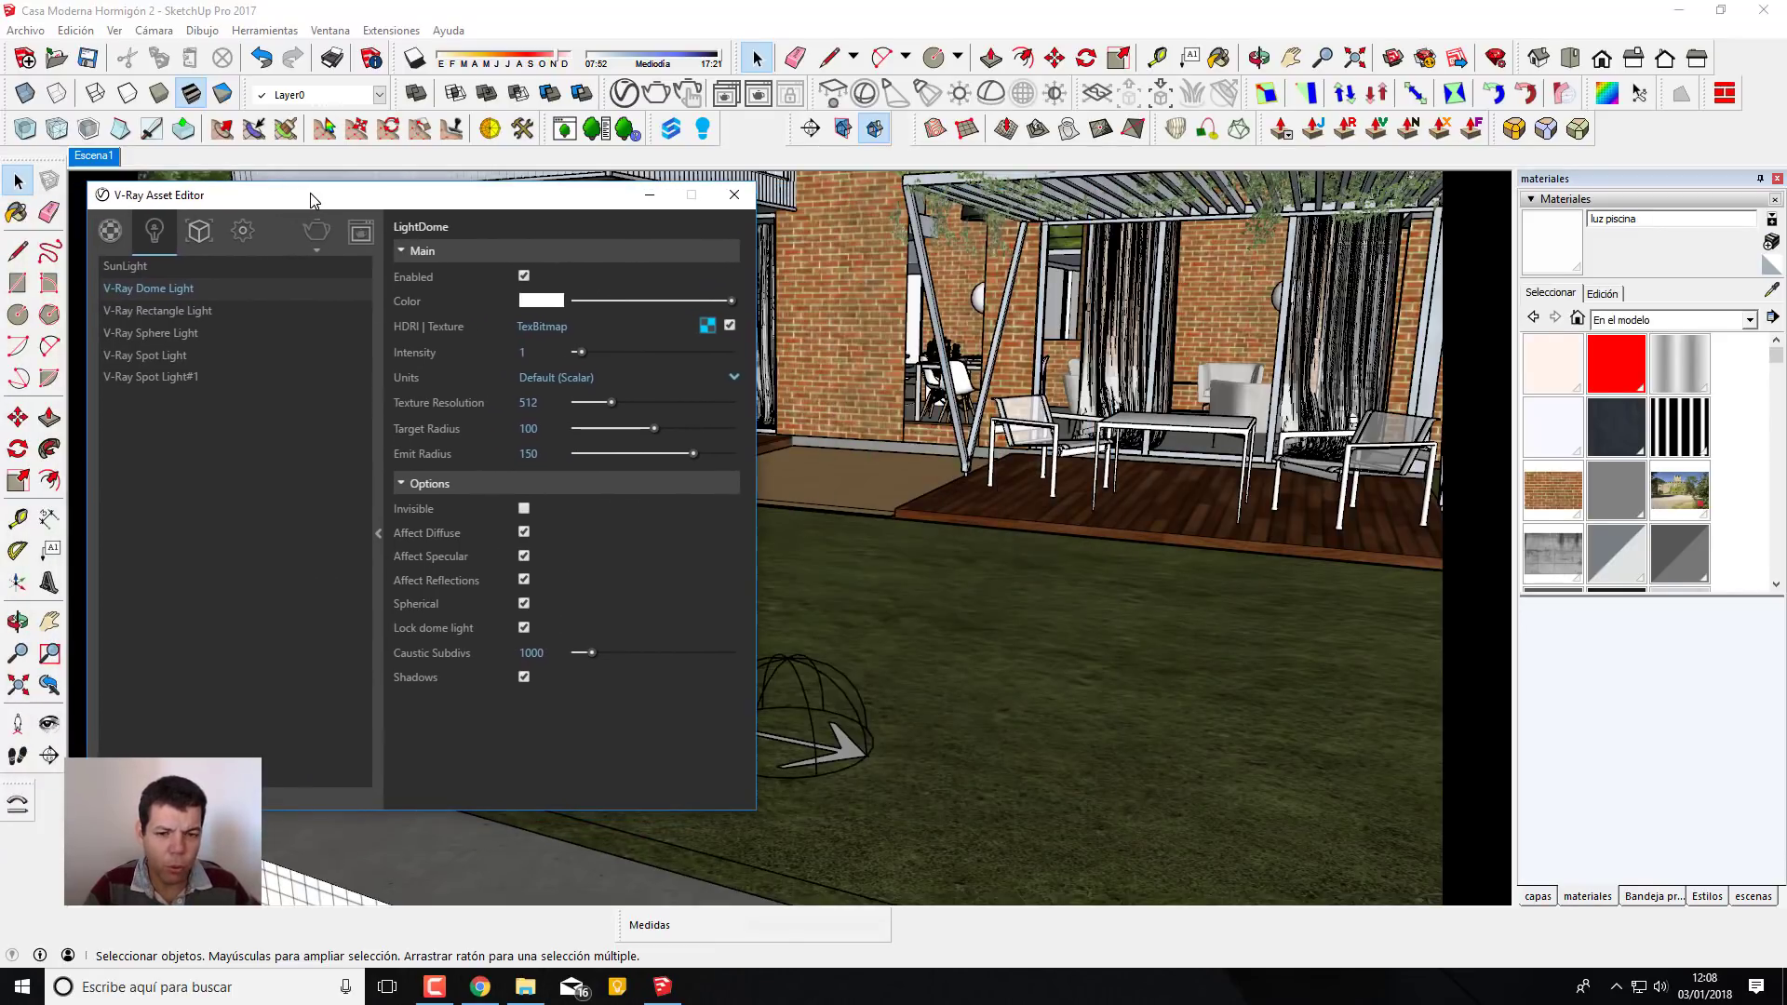
pyautogui.click(244, 231)
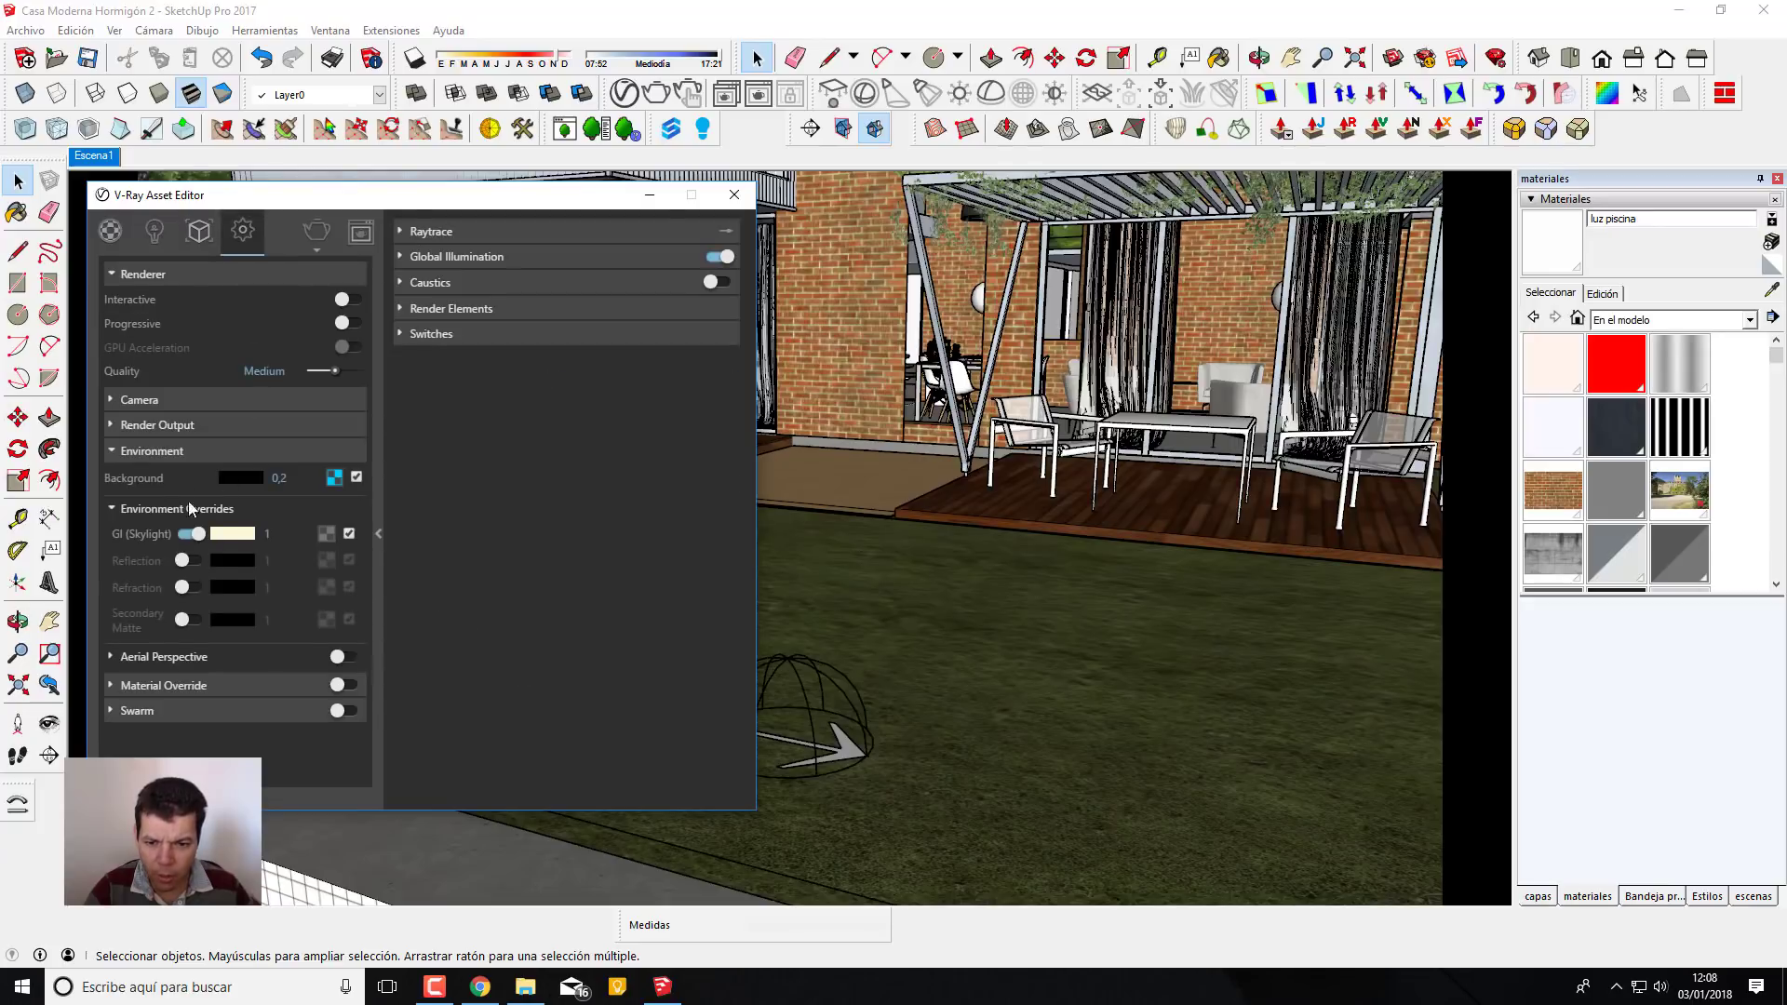
pyautogui.click(111, 425)
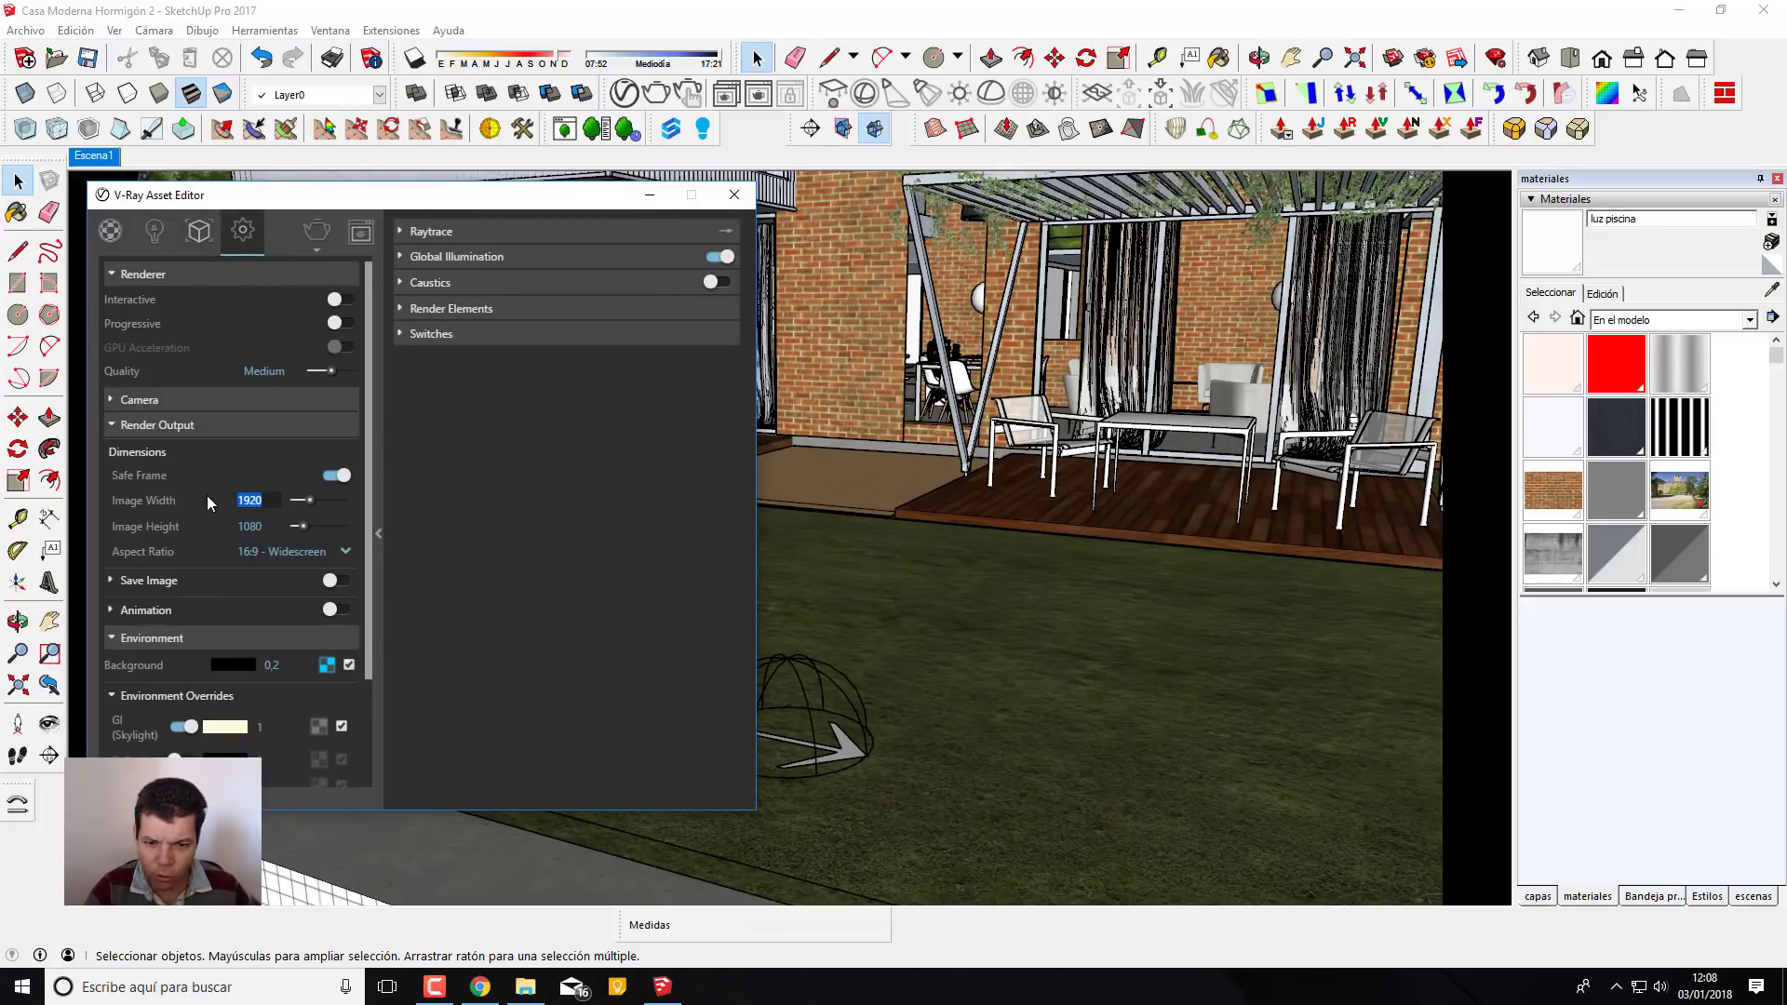
pyautogui.write('800')
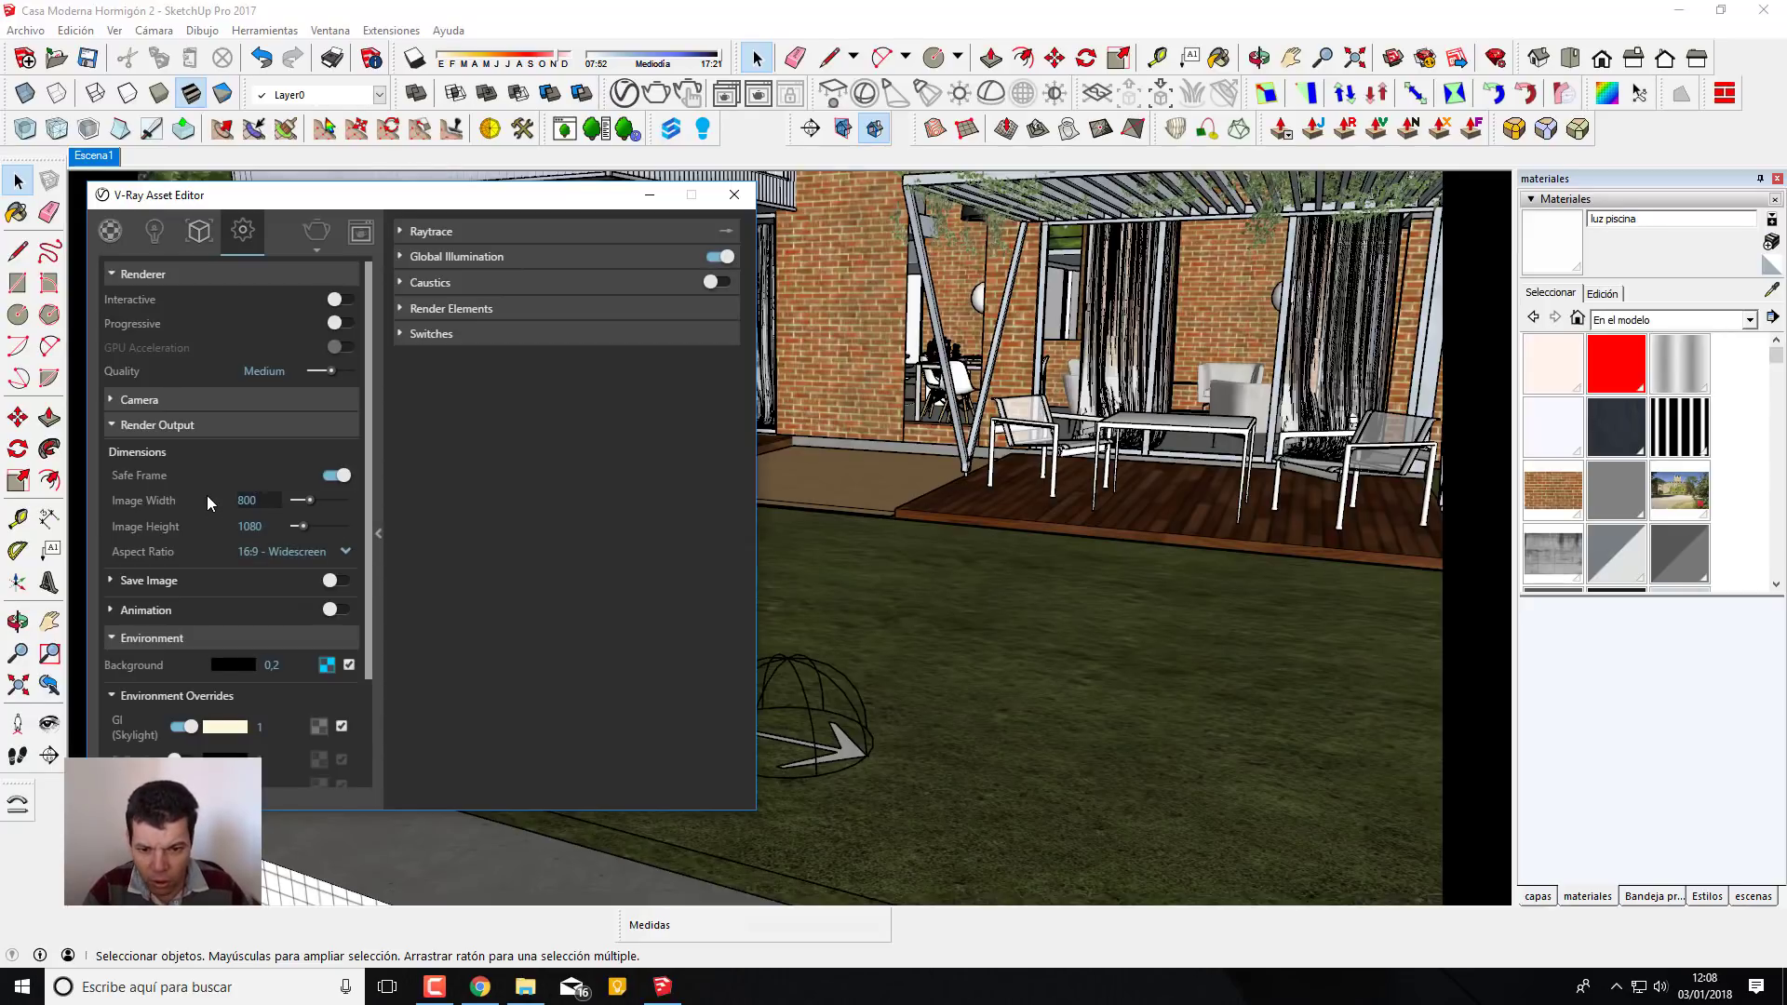
pyautogui.press('Return')
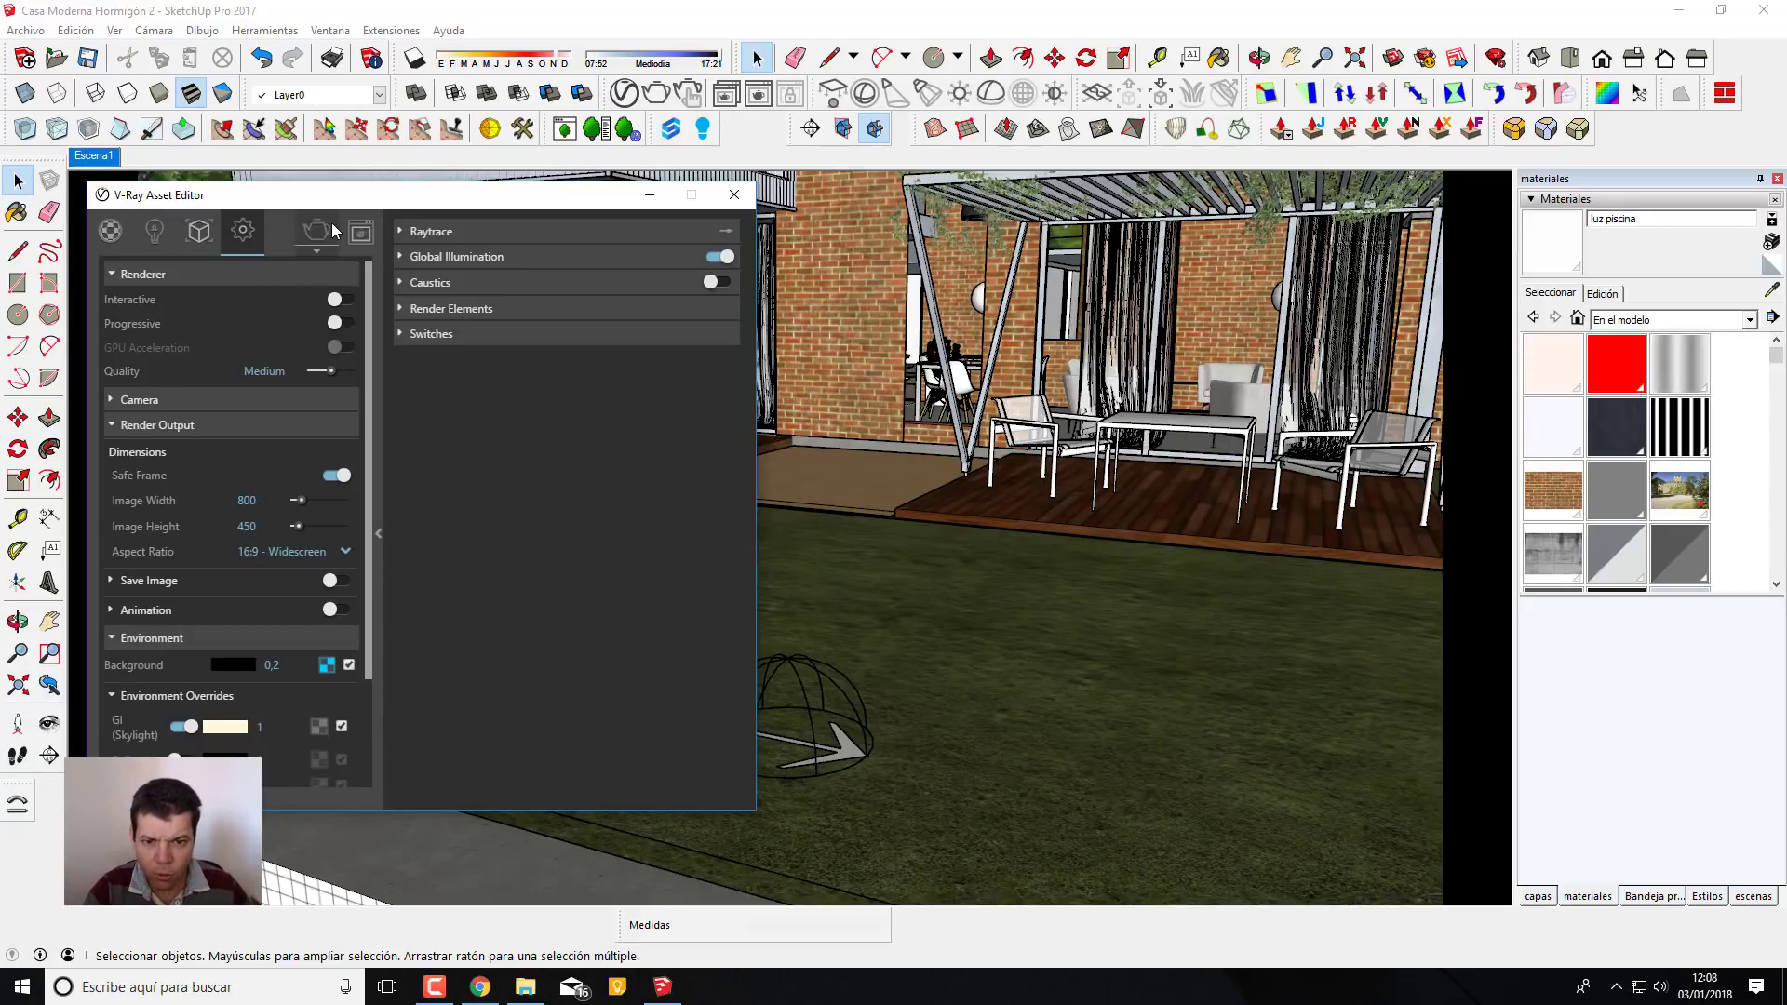
pyautogui.click(330, 231)
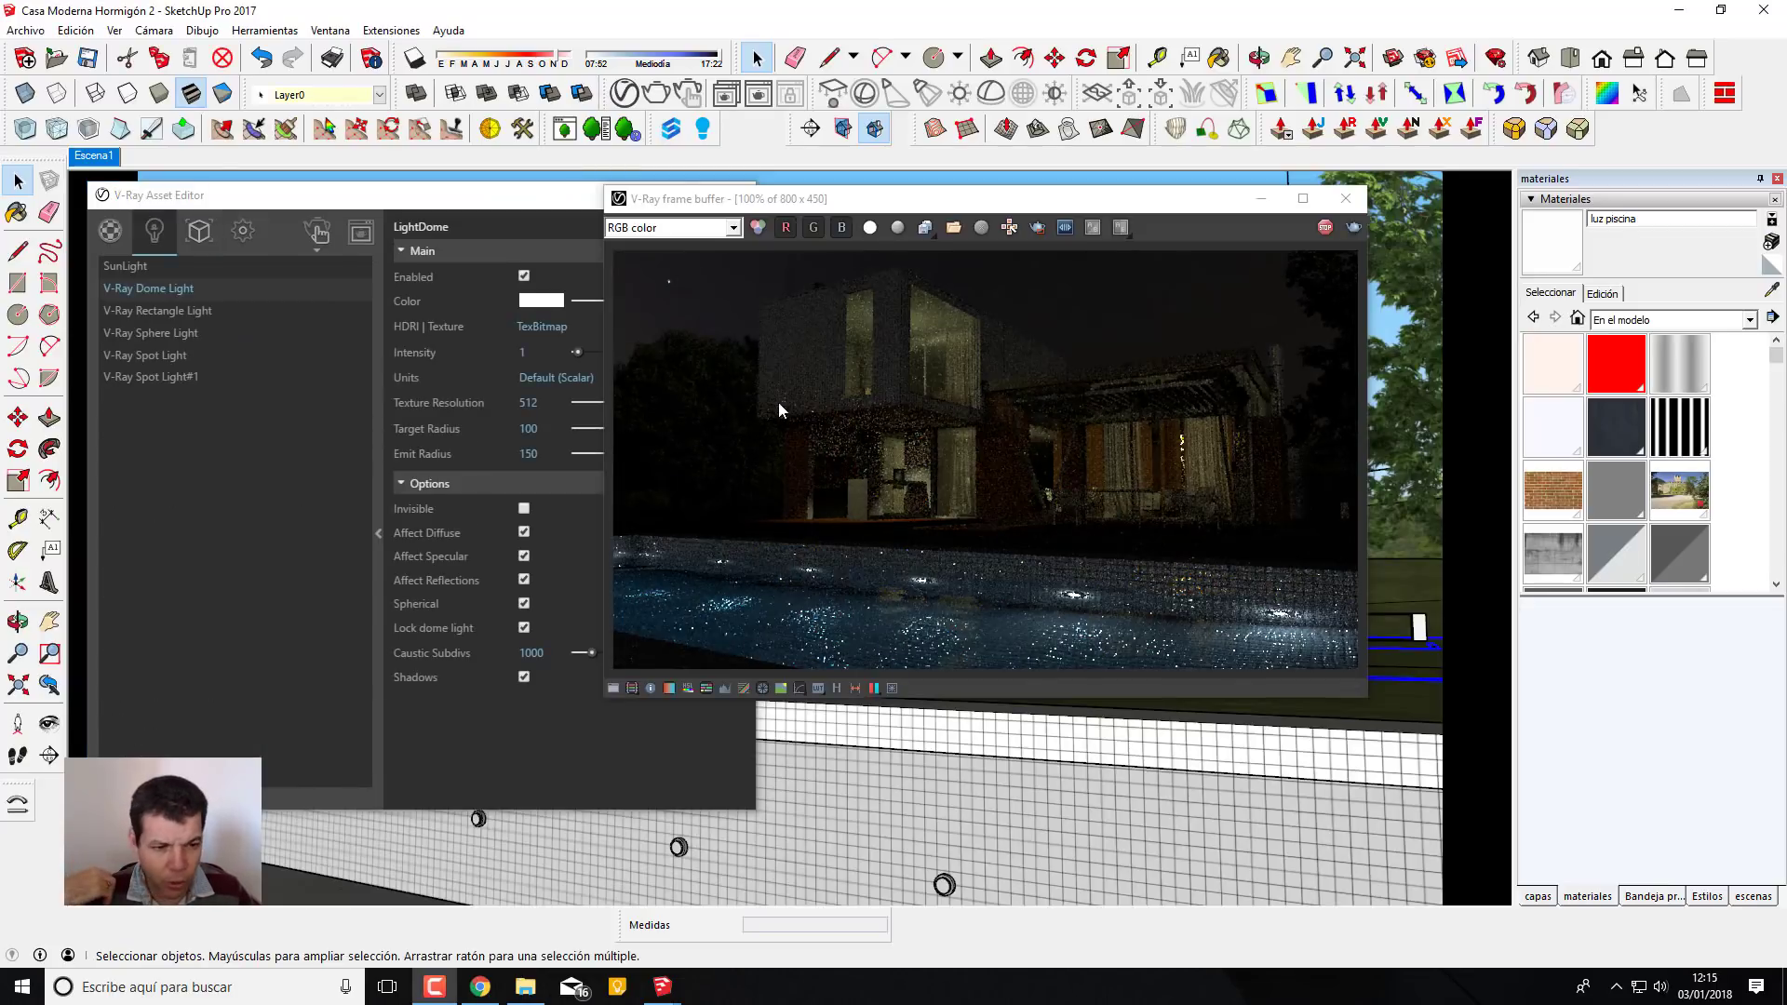
# Show SunLight's parameters to confirm it is disabled, rearranging the preview and Asset Editor windows
pyautogui.click(153, 270)
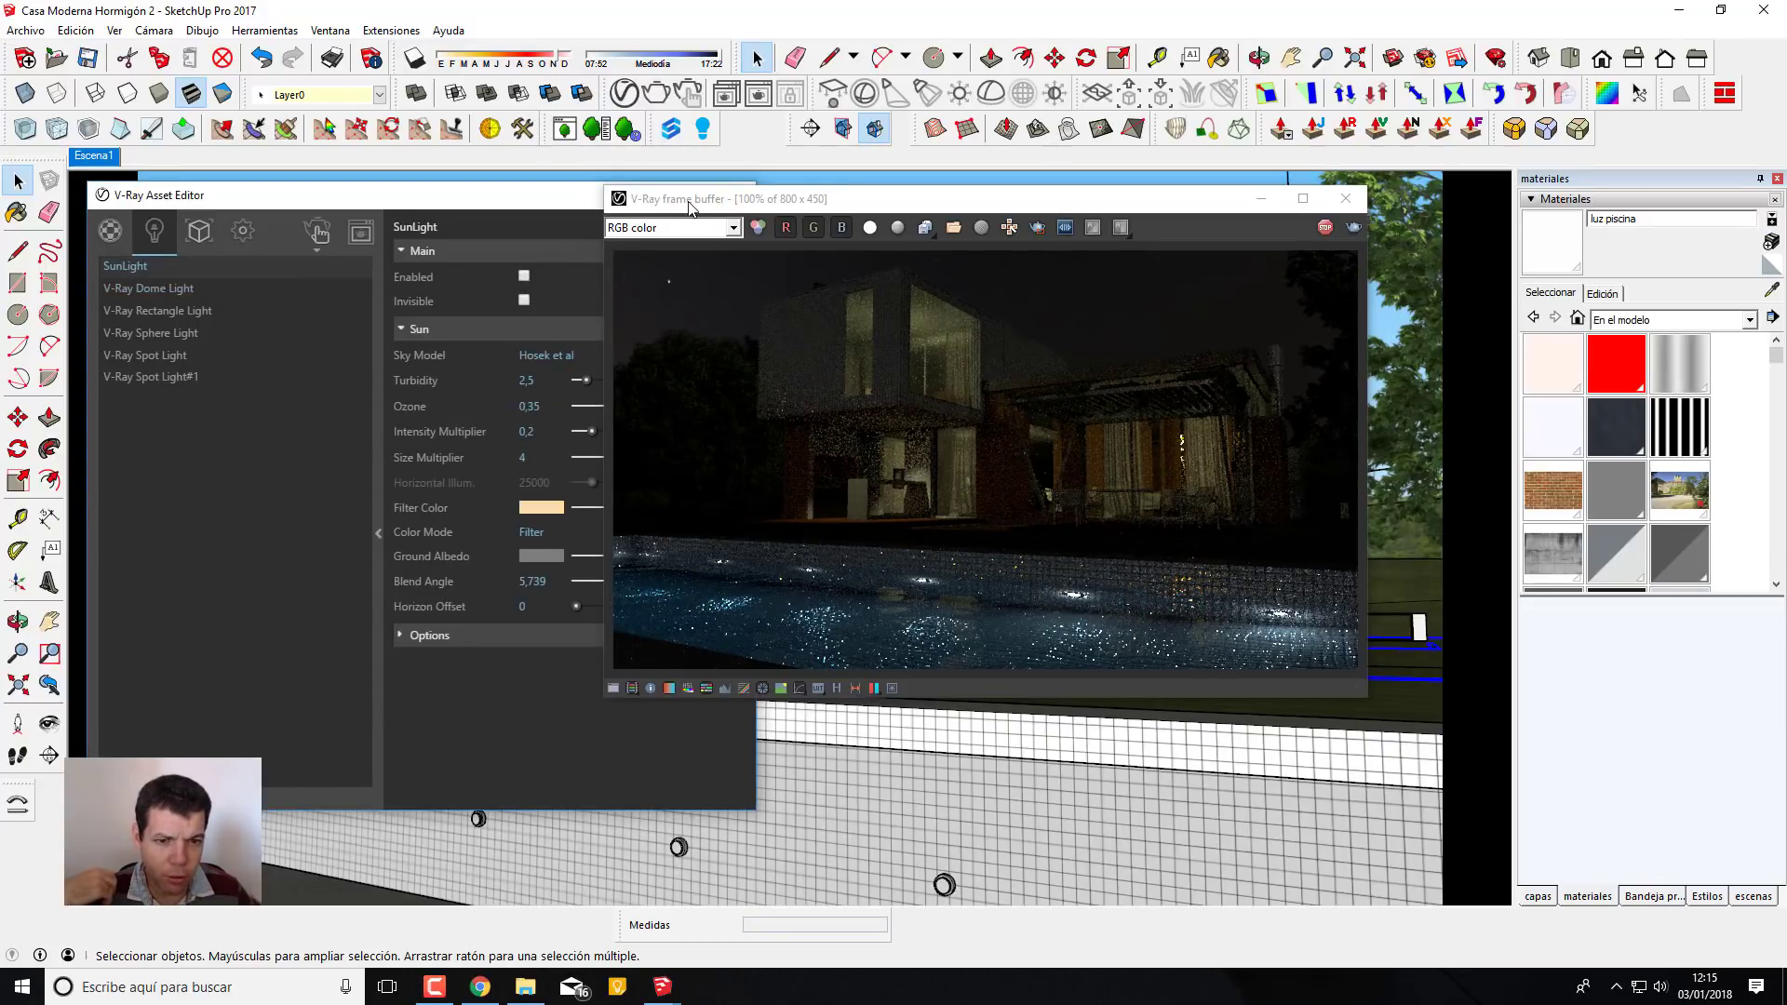
pyautogui.moveTo(690, 205); pyautogui.dragTo(796, 173)
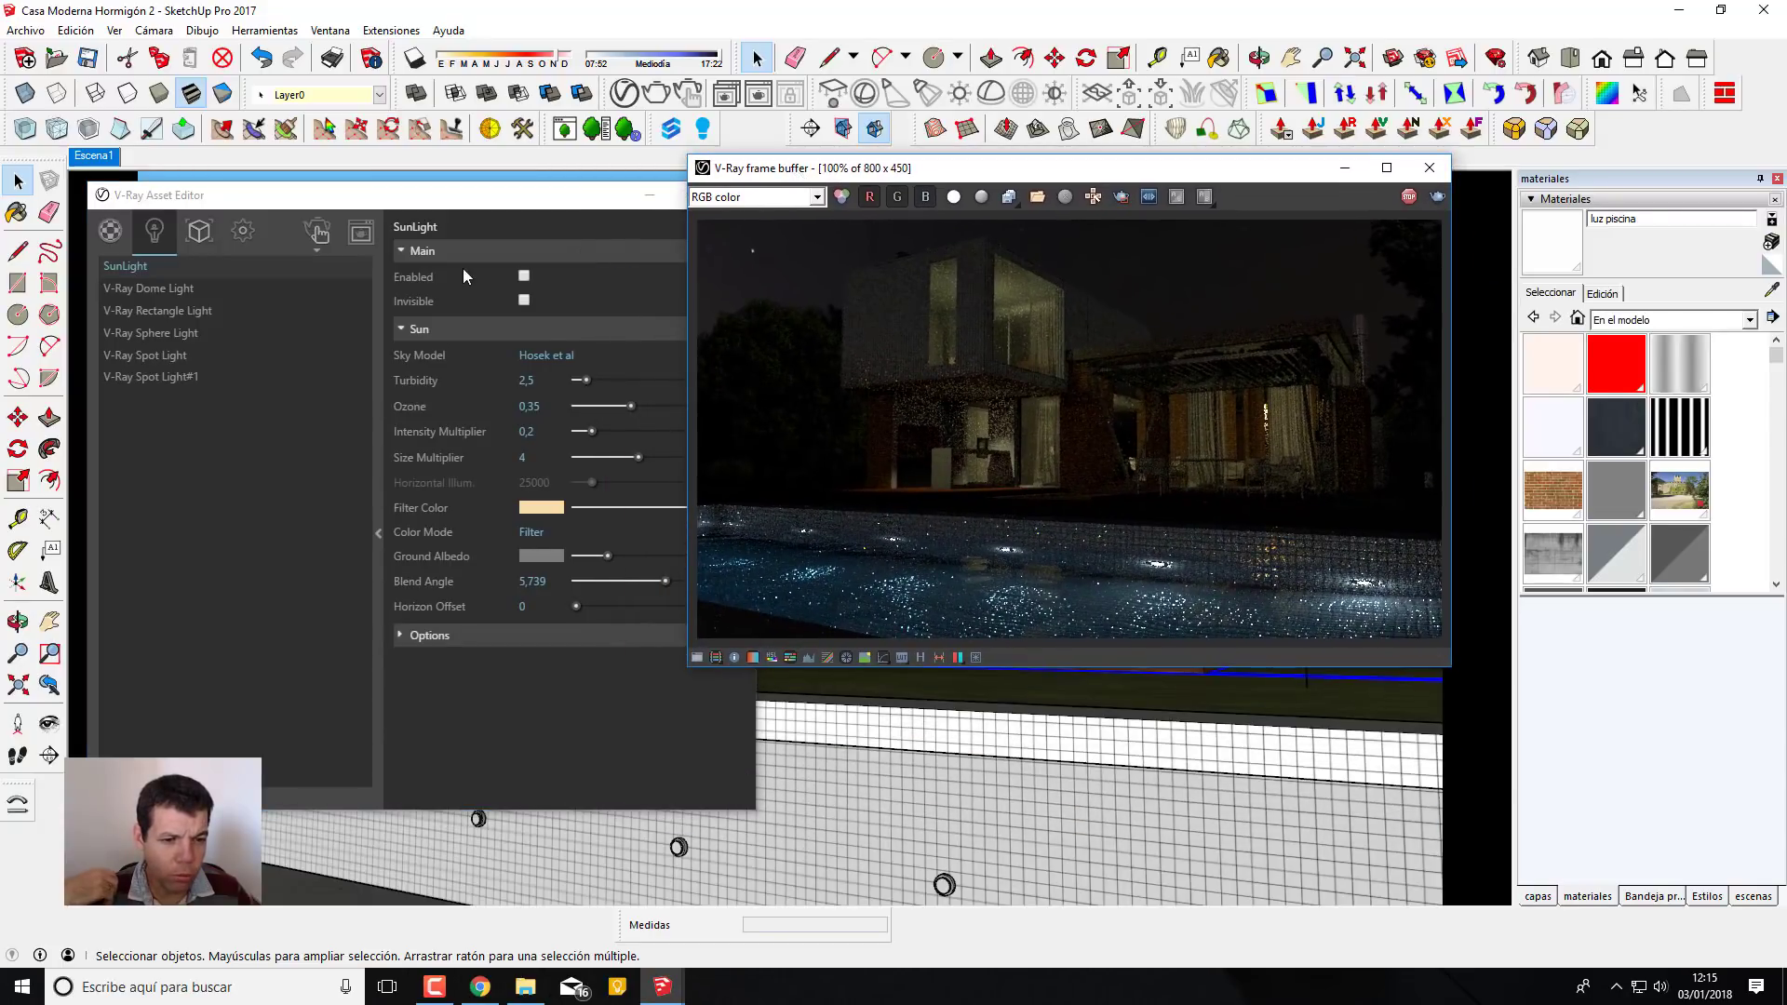
pyautogui.click(240, 240)
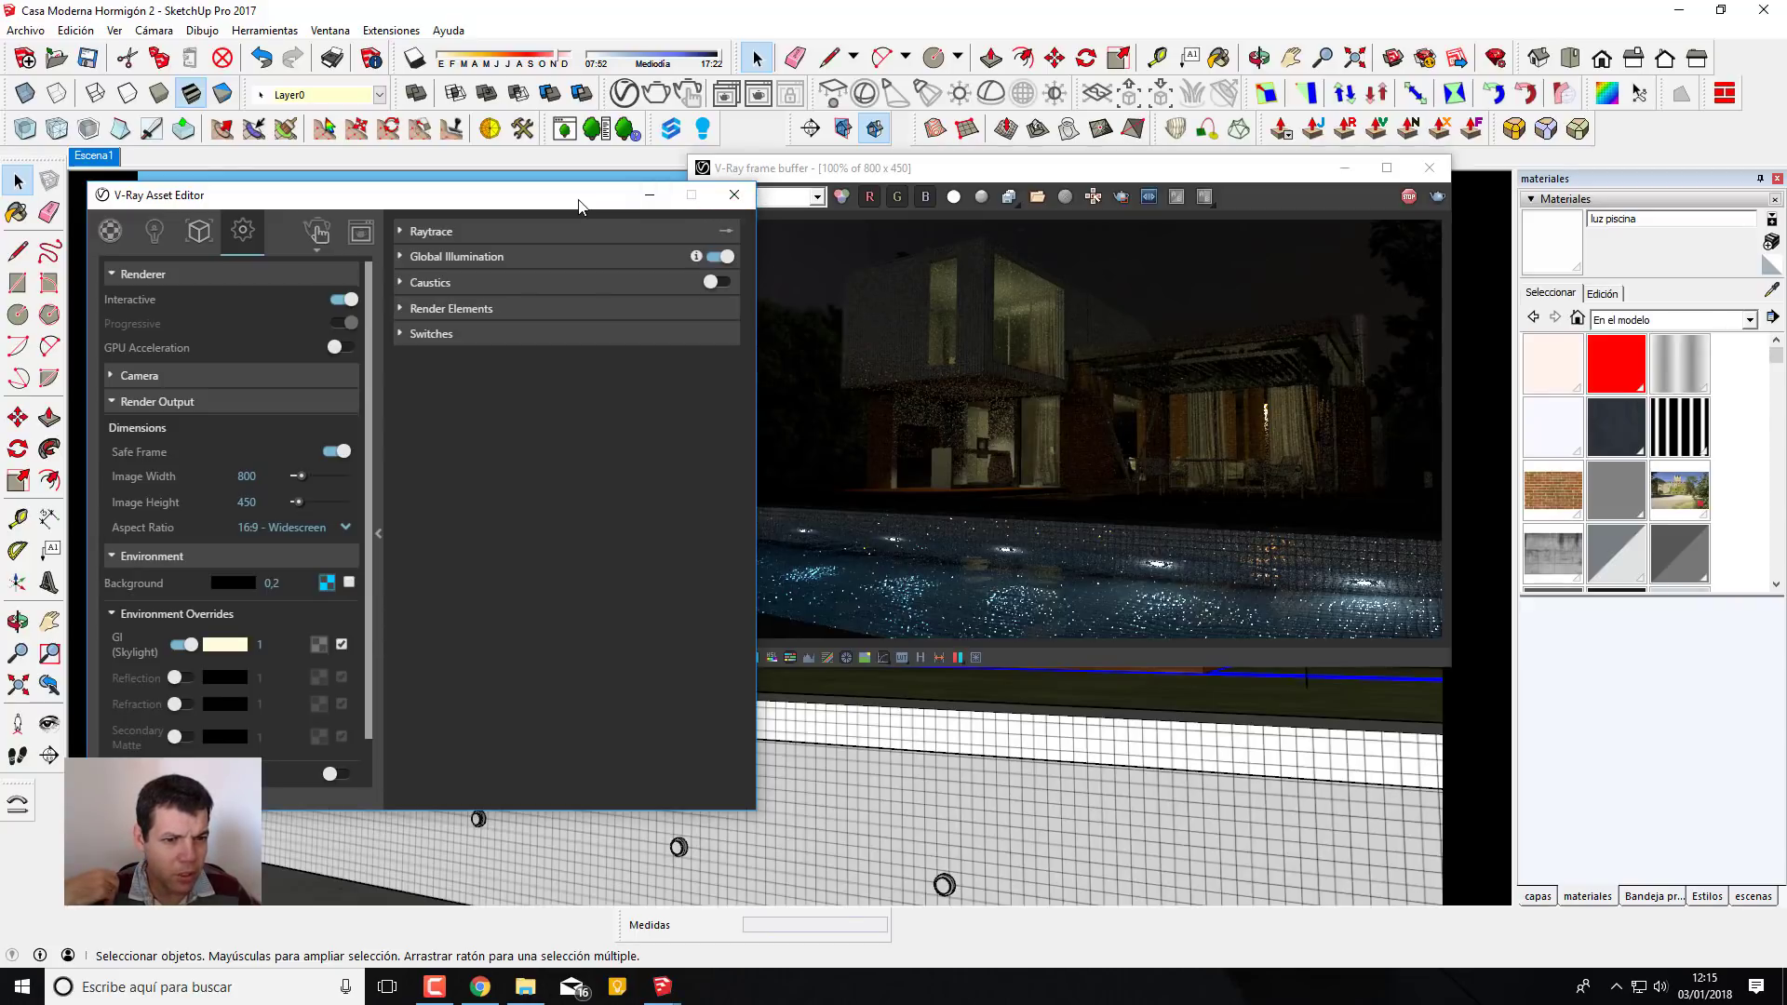
pyautogui.moveTo(582, 198); pyautogui.dragTo(574, 165)
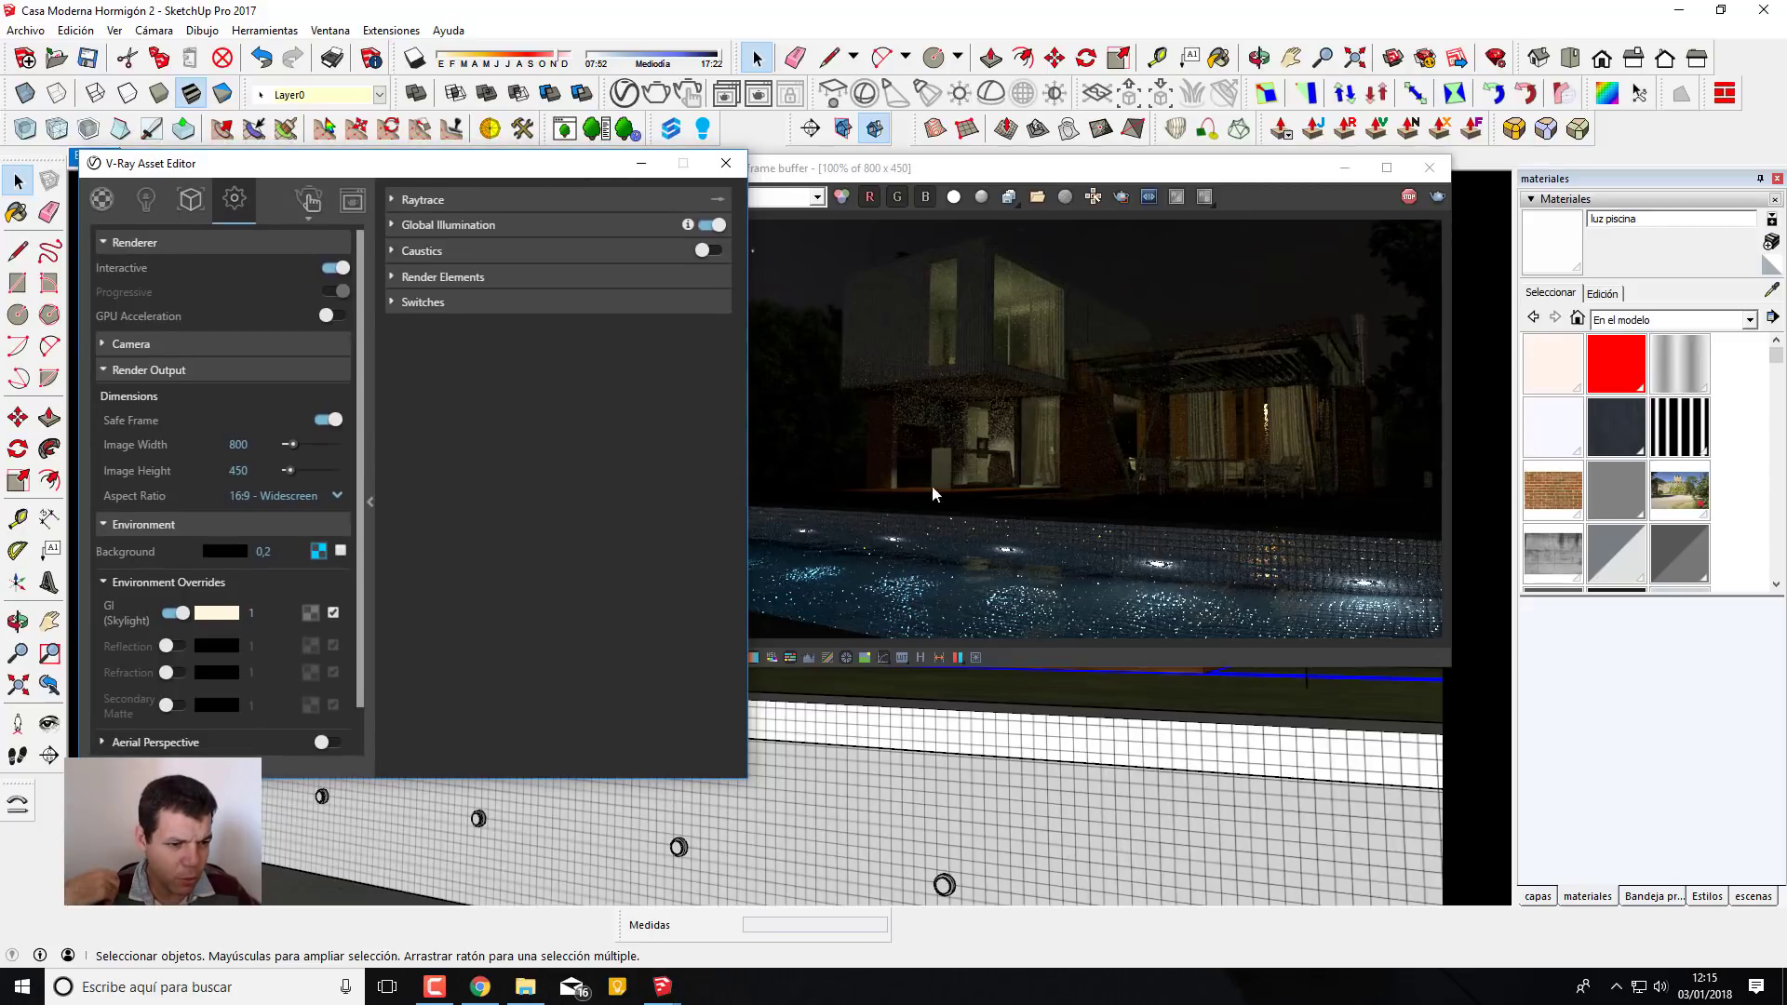
pyautogui.moveTo(1005, 168)
pyautogui.mouseDown()
pyautogui.moveTo(1059, 169)
pyautogui.moveTo(995, 173)
pyautogui.mouseUp()
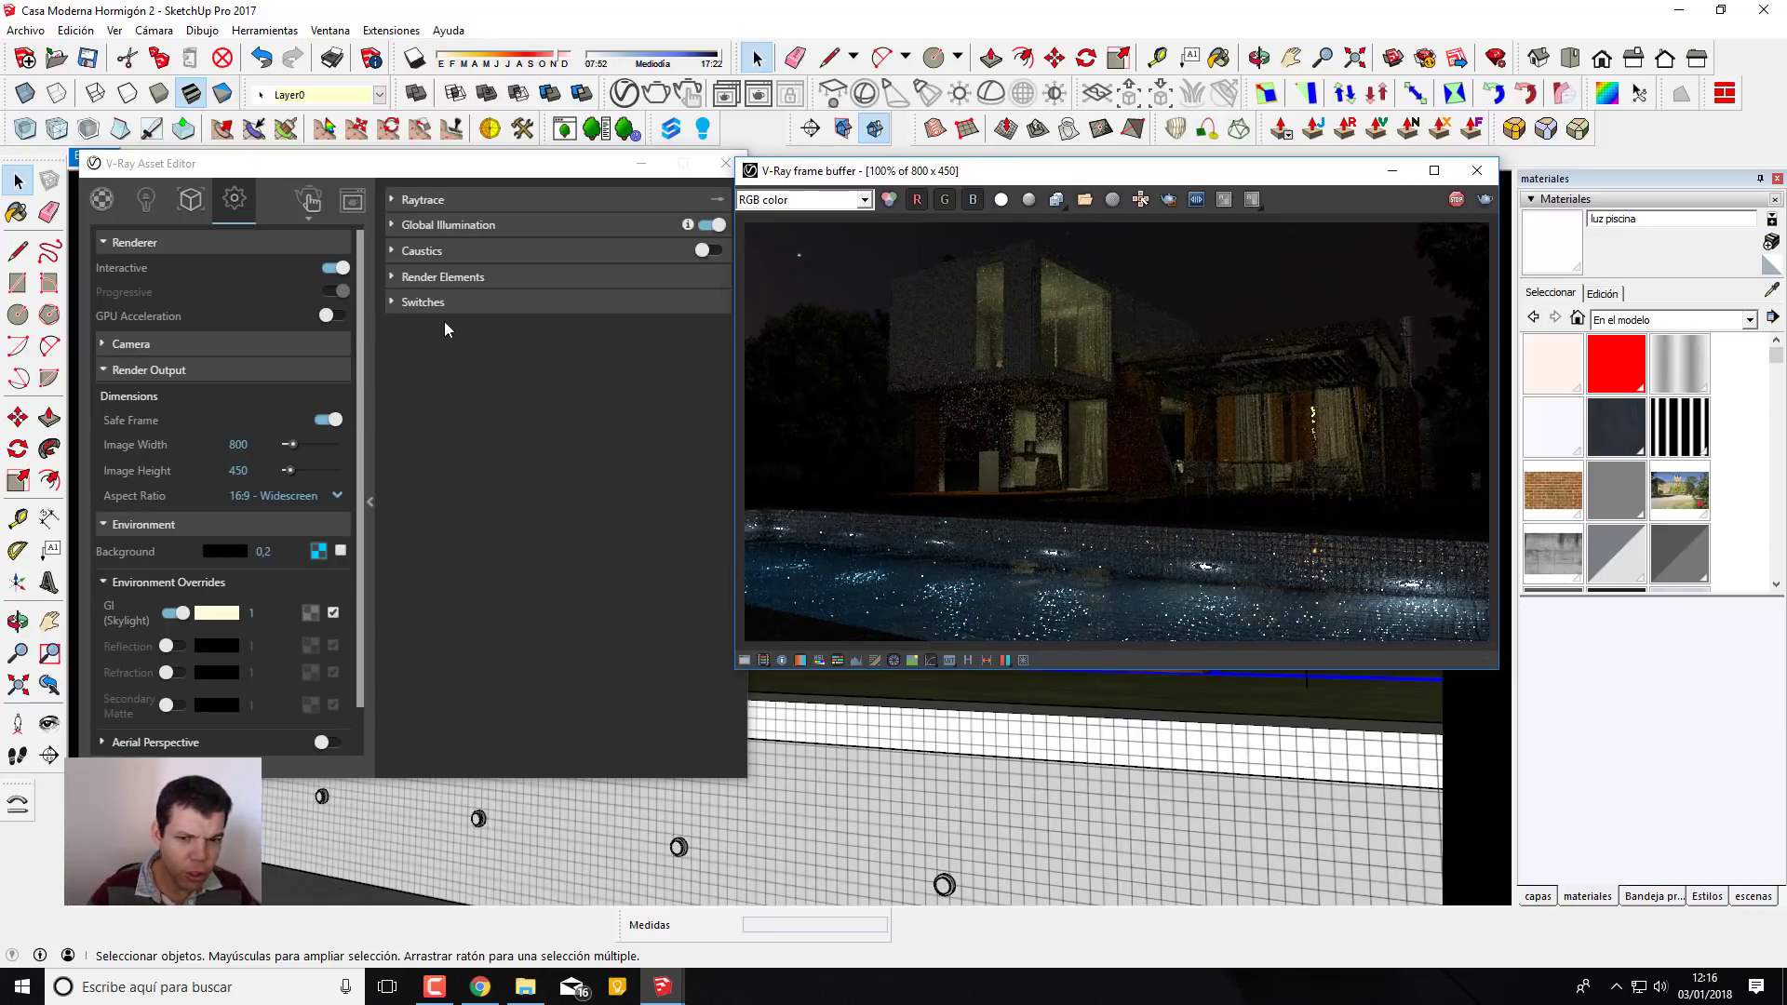
pyautogui.click(146, 199)
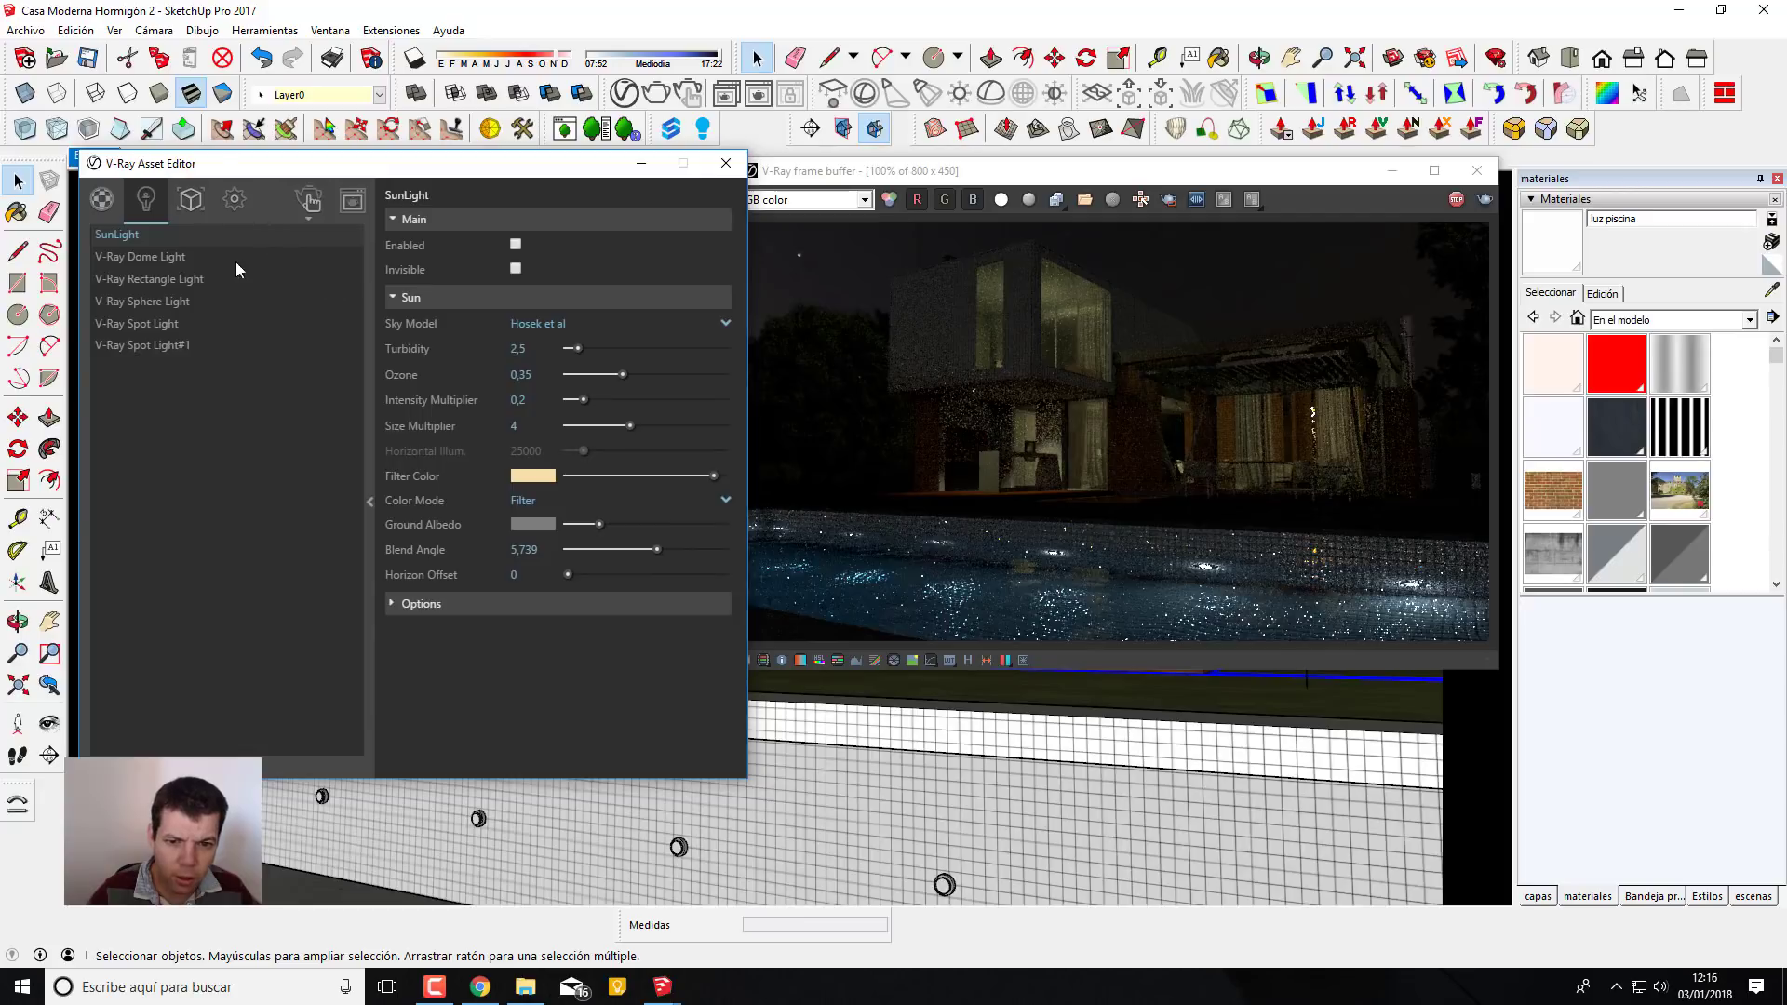
# Check the V-Ray Dome Light parameters, then bring the preview and render settings back up
pyautogui.click(186, 256)
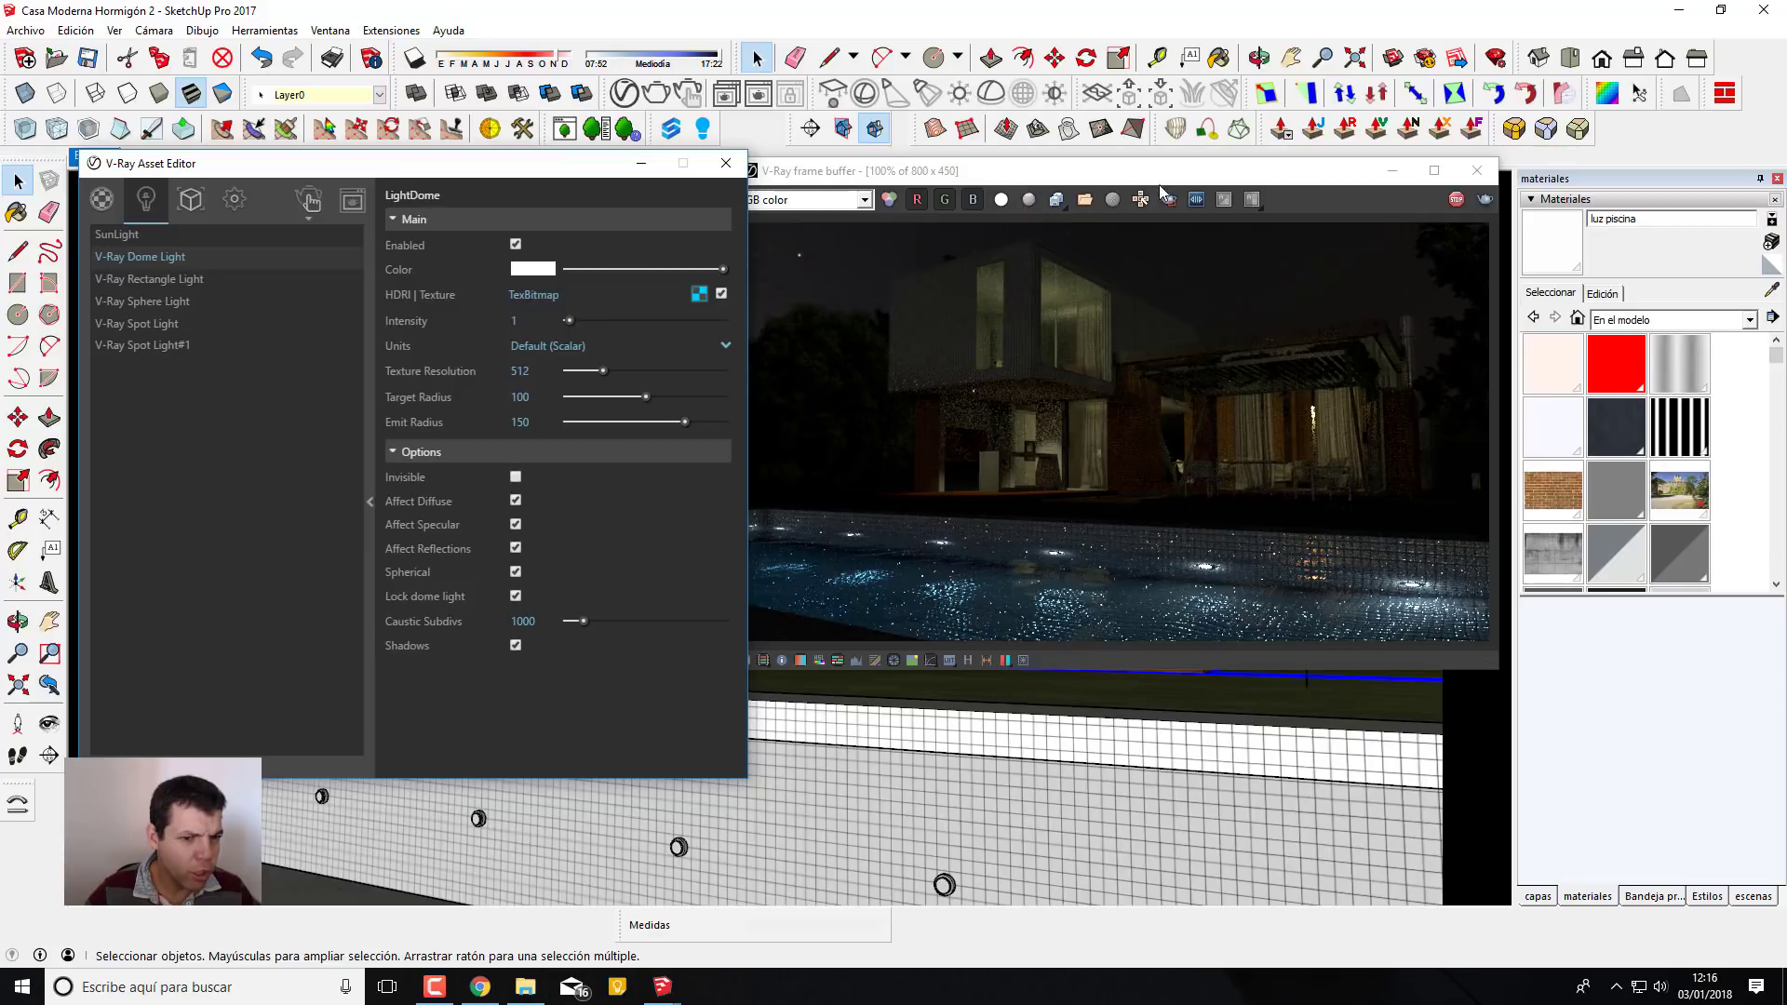
pyautogui.click(1374, 221)
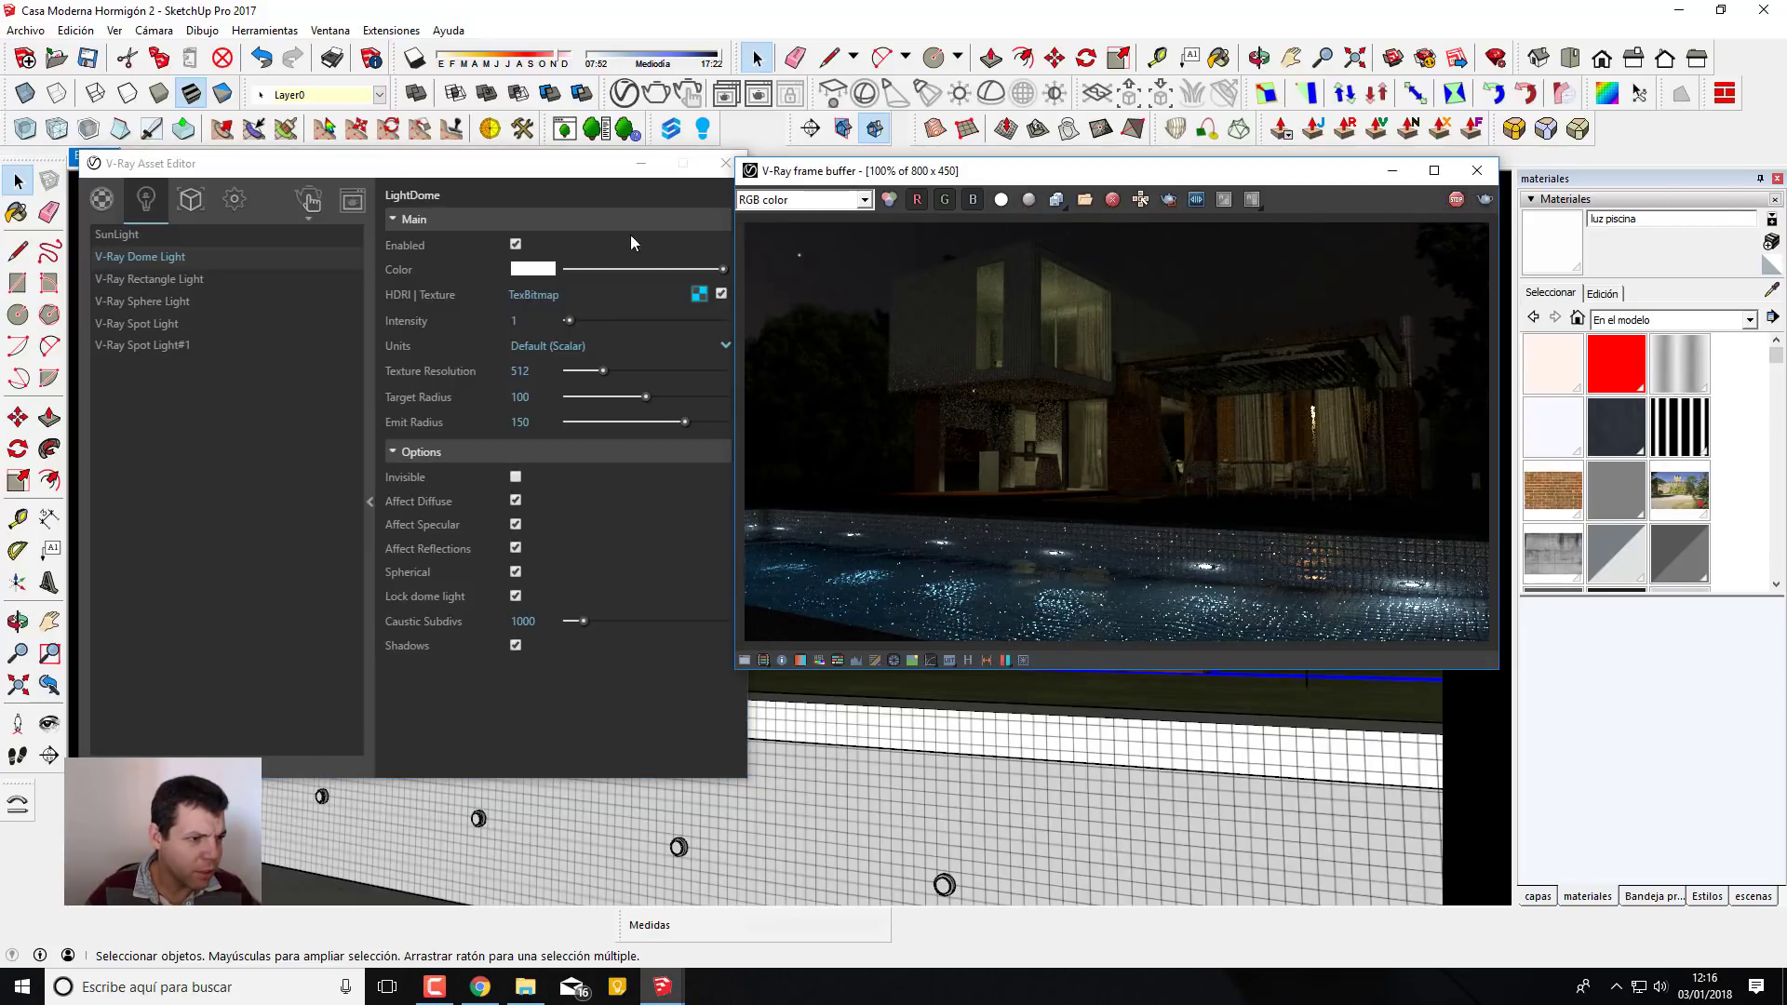
pyautogui.click(235, 198)
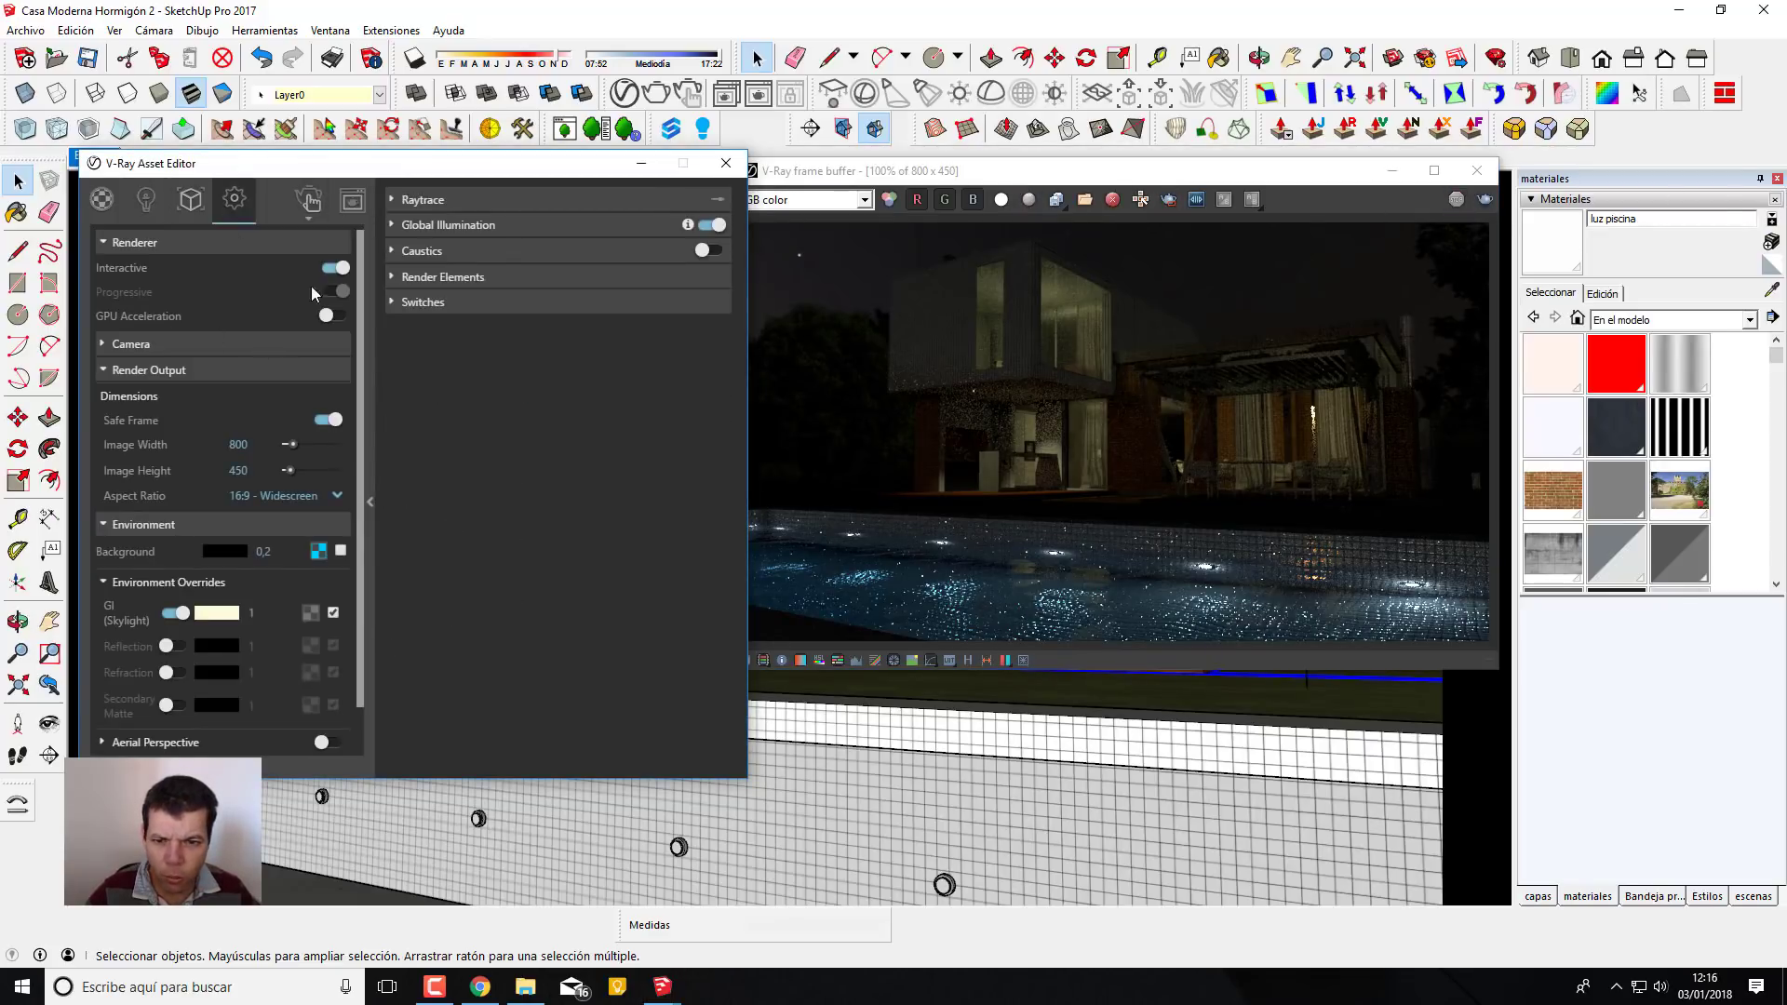
# Turn off interactive rendering and set the output image width to 1920
pyautogui.click(333, 270)
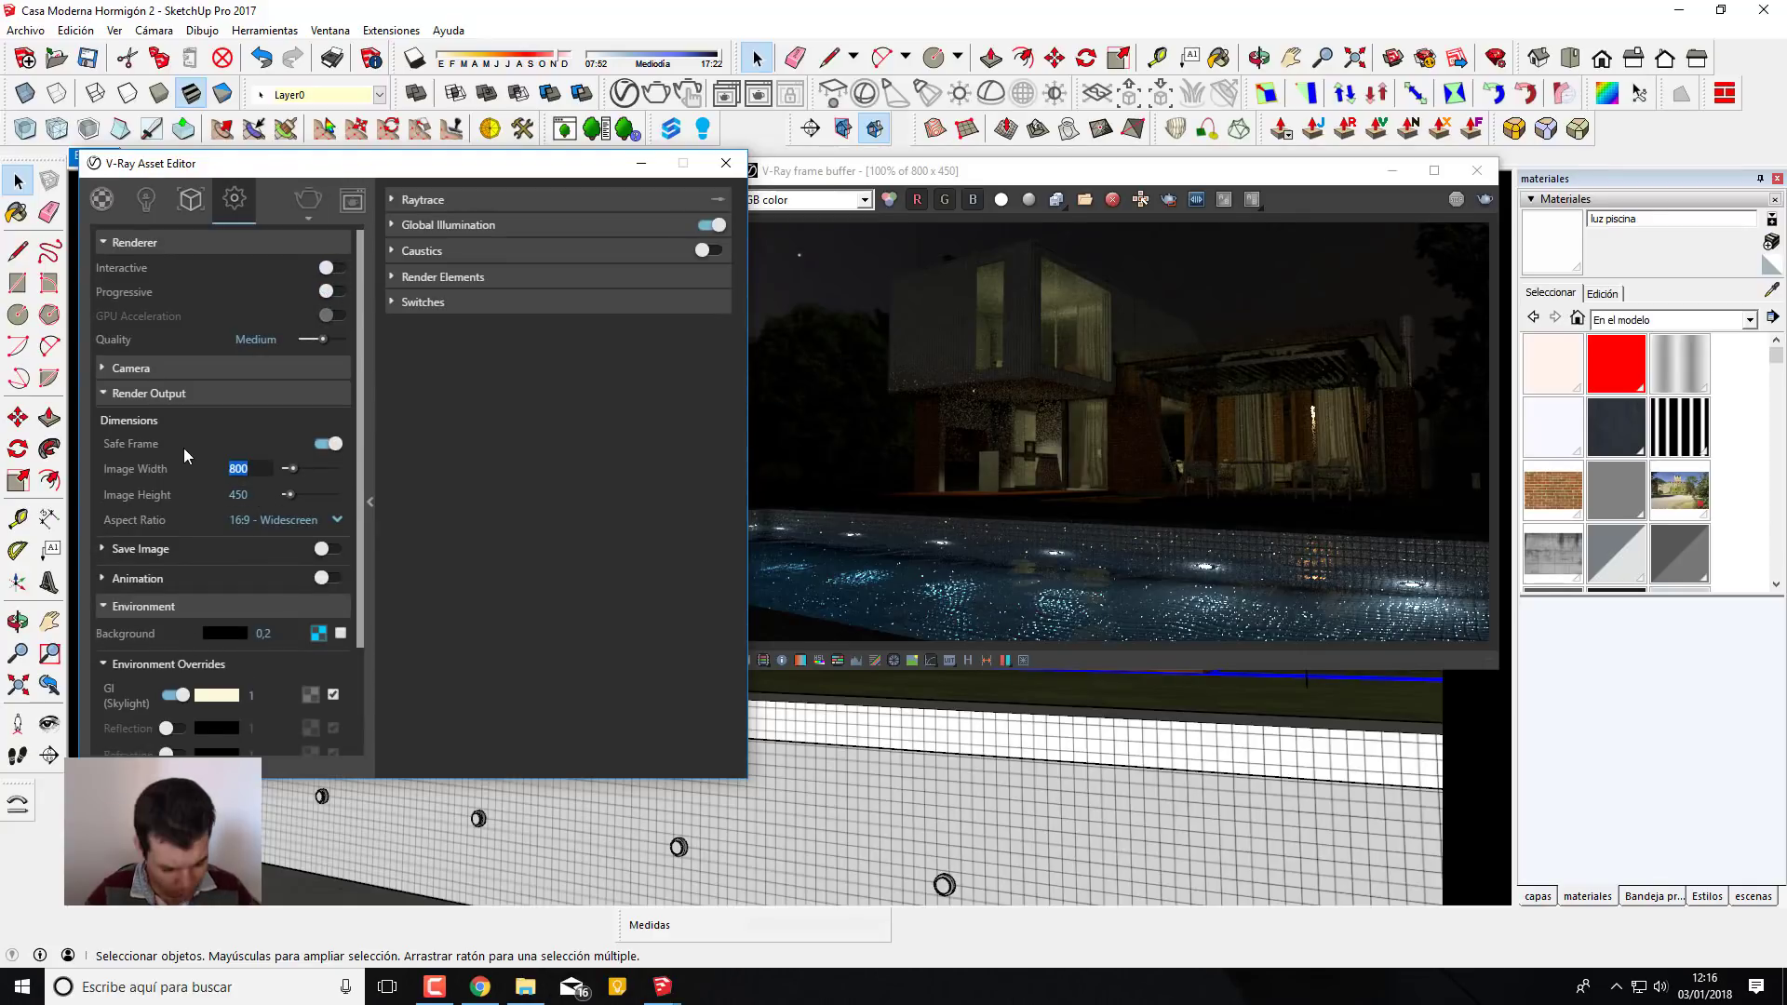
pyautogui.write('1920')
pyautogui.press('Return')
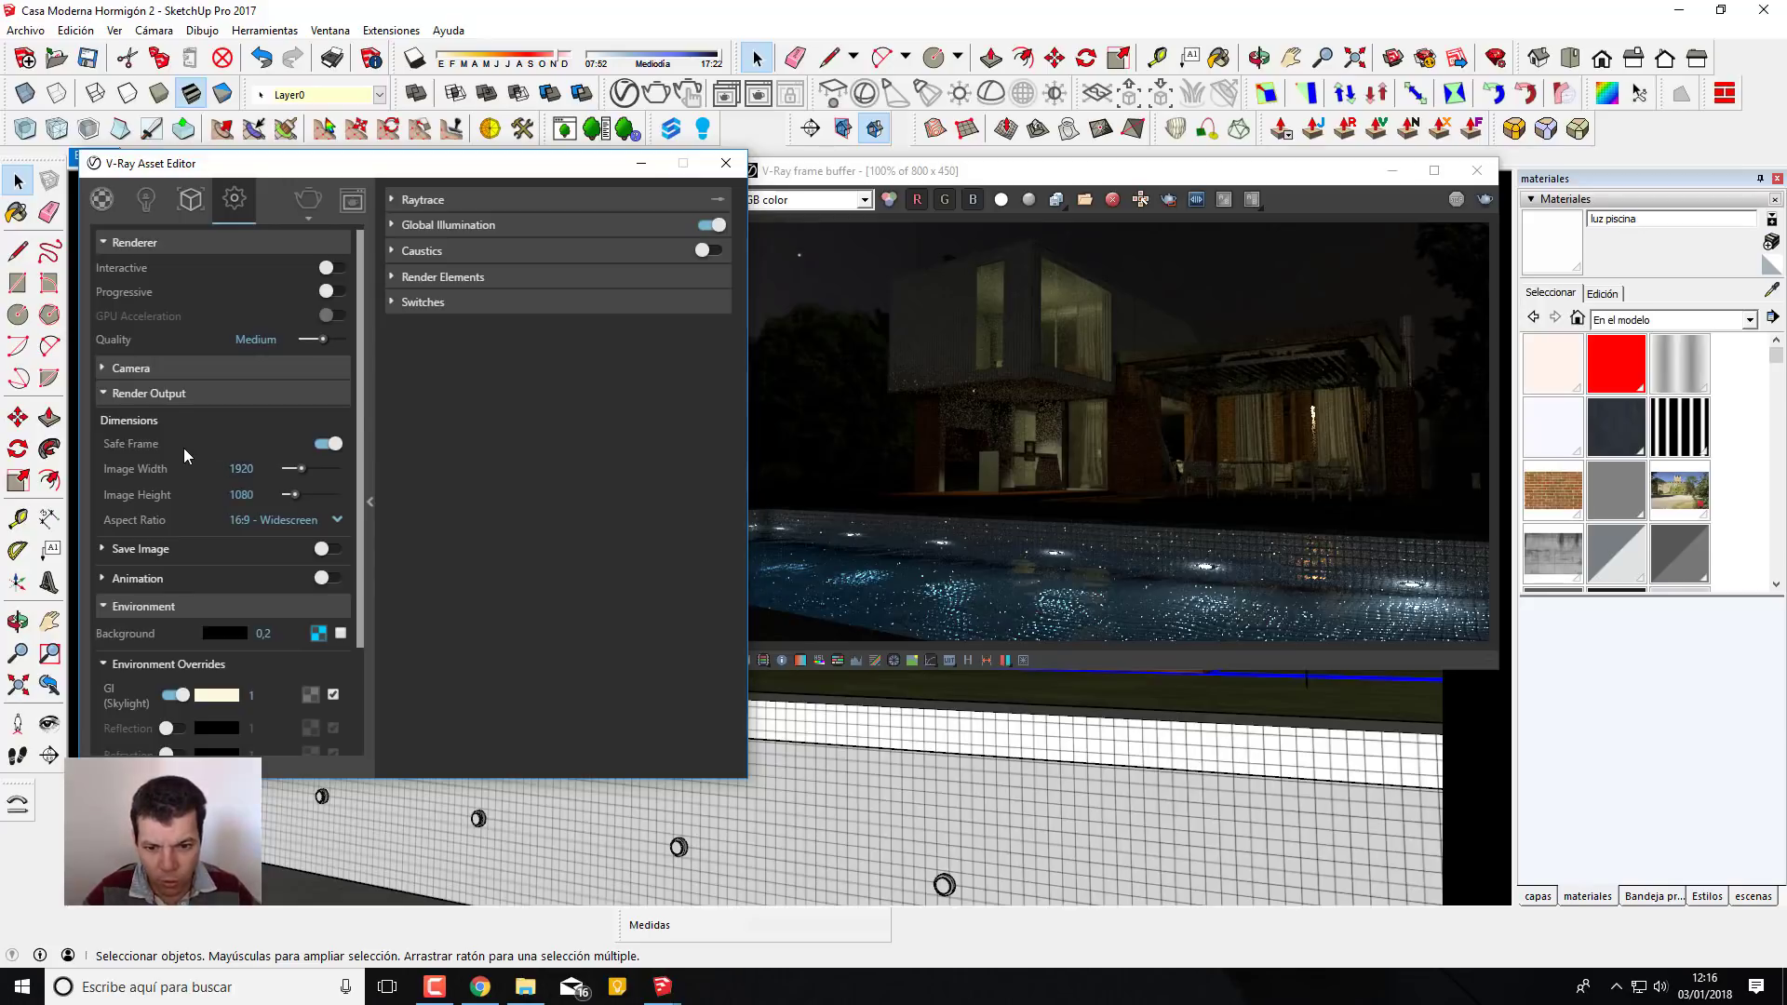
# Close the preview and progress windows, render the night scene, and maximize the frame buffer
pyautogui.click(1477, 171)
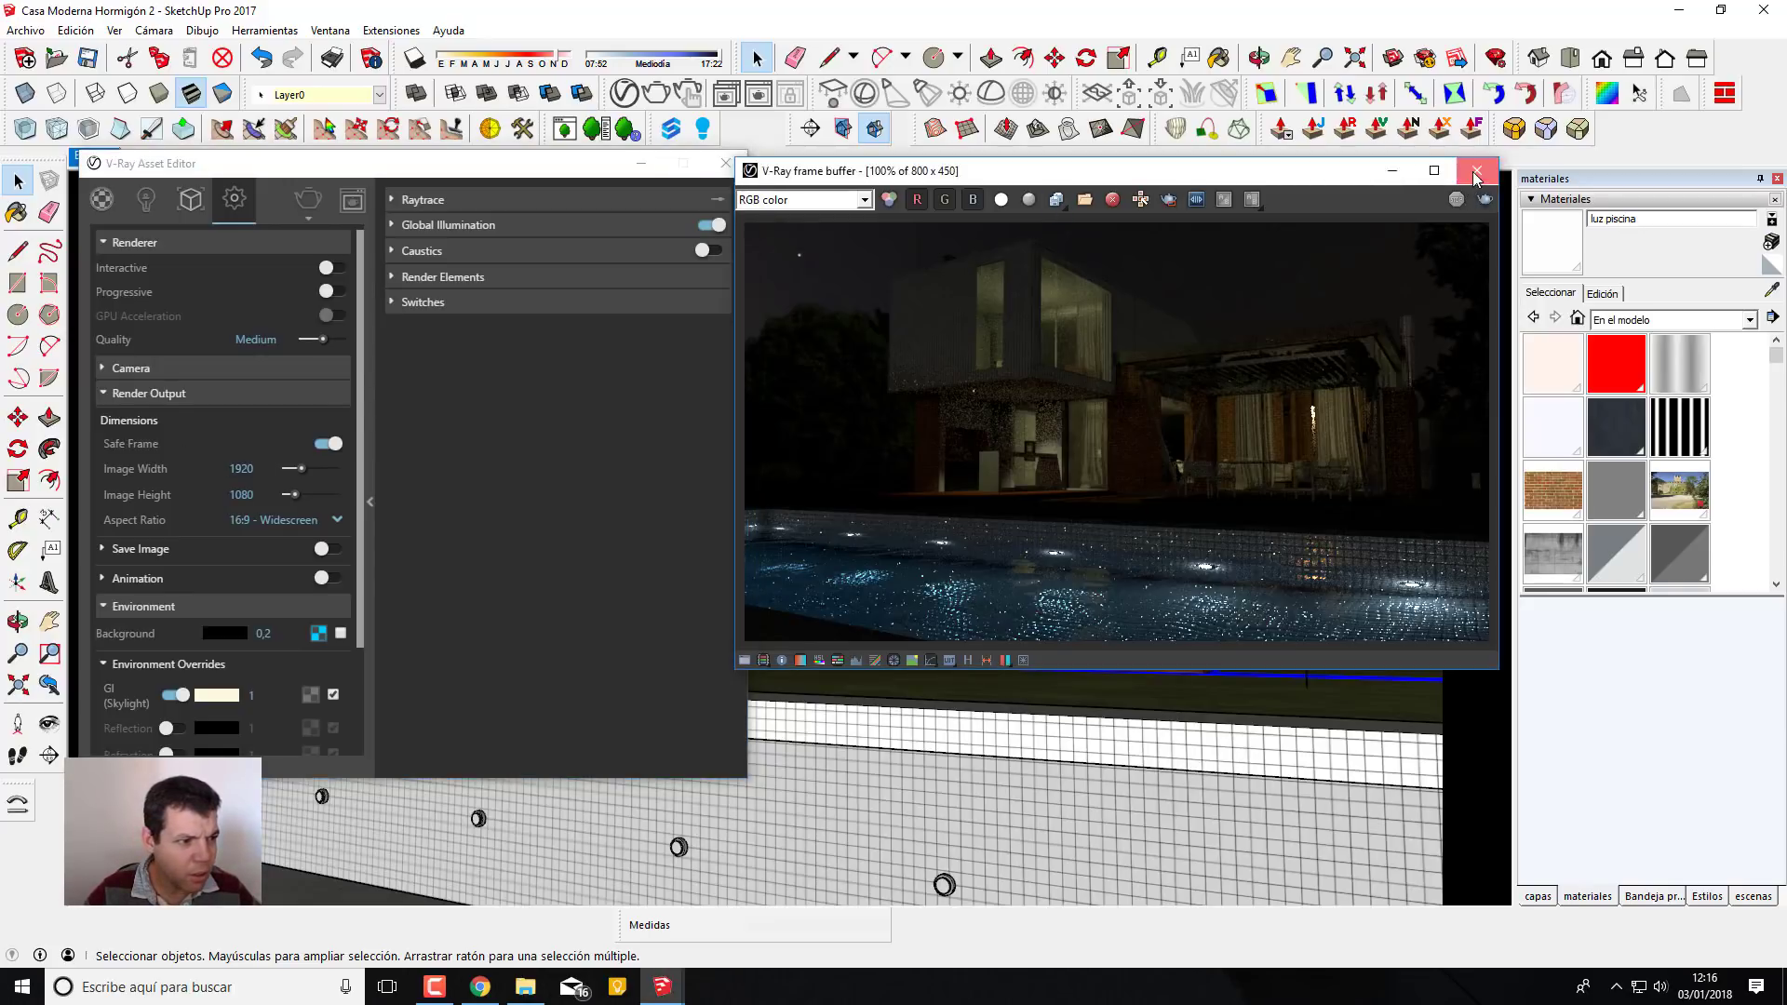
pyautogui.click(1059, 312)
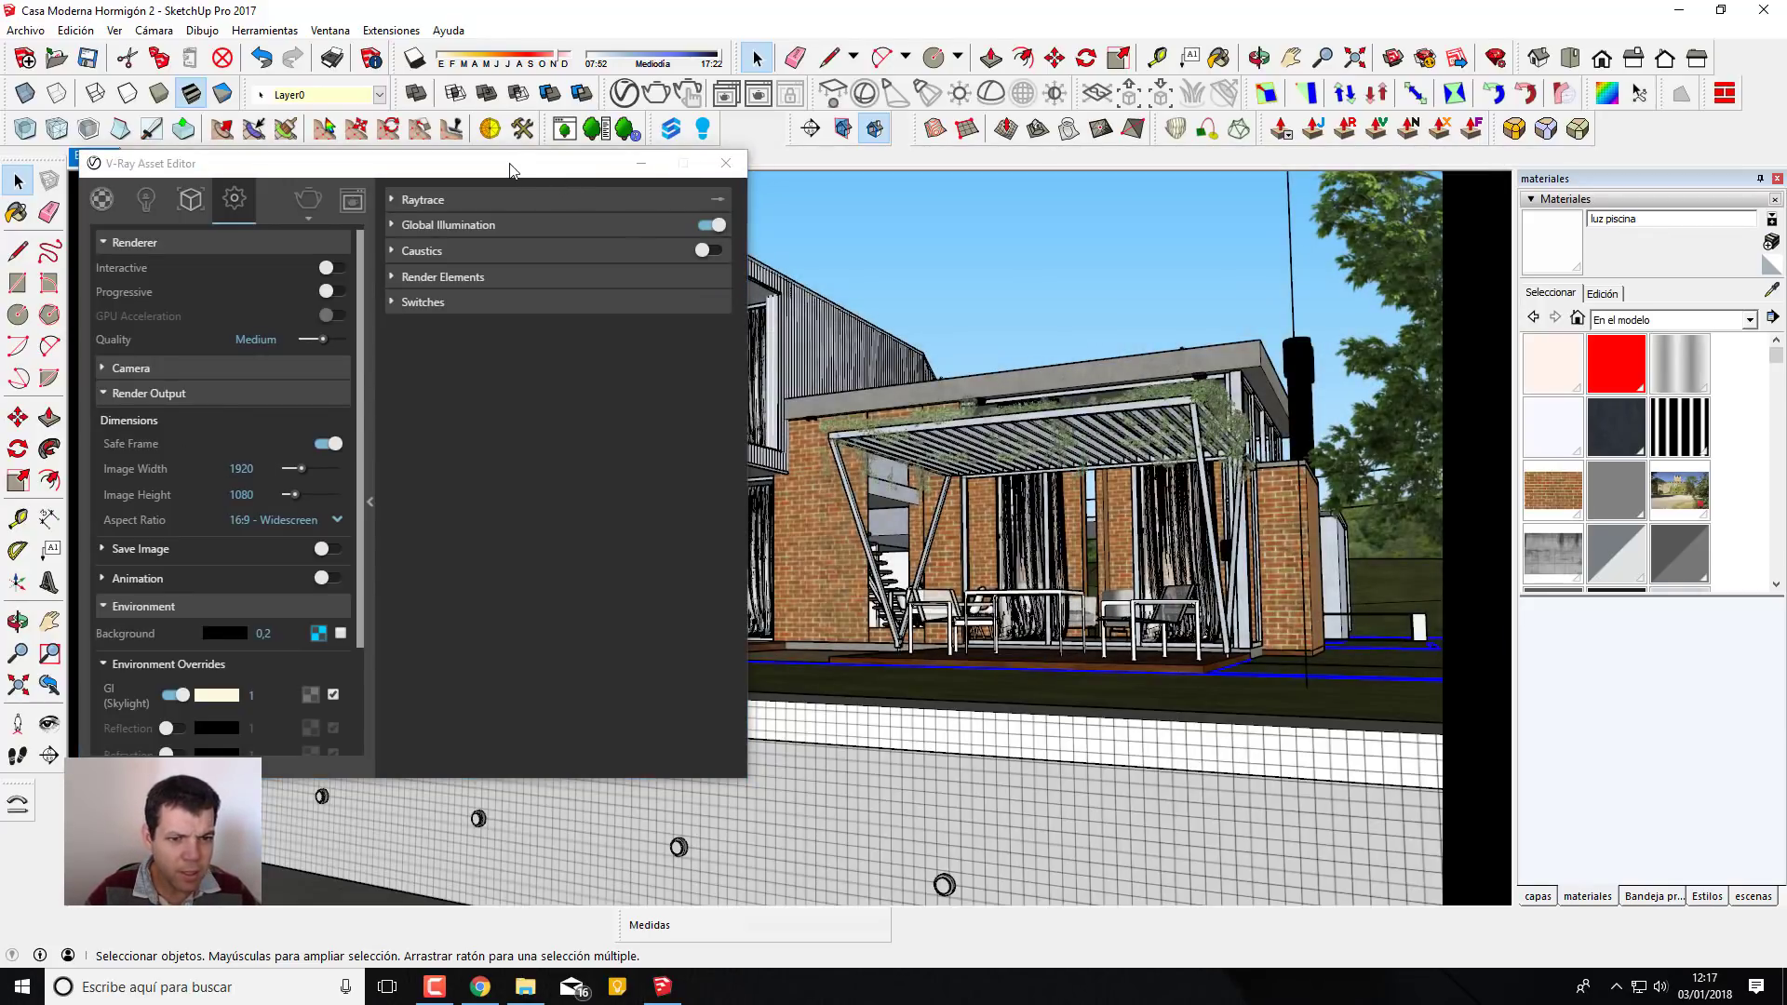
pyautogui.moveTo(509, 164); pyautogui.dragTo(468, 111)
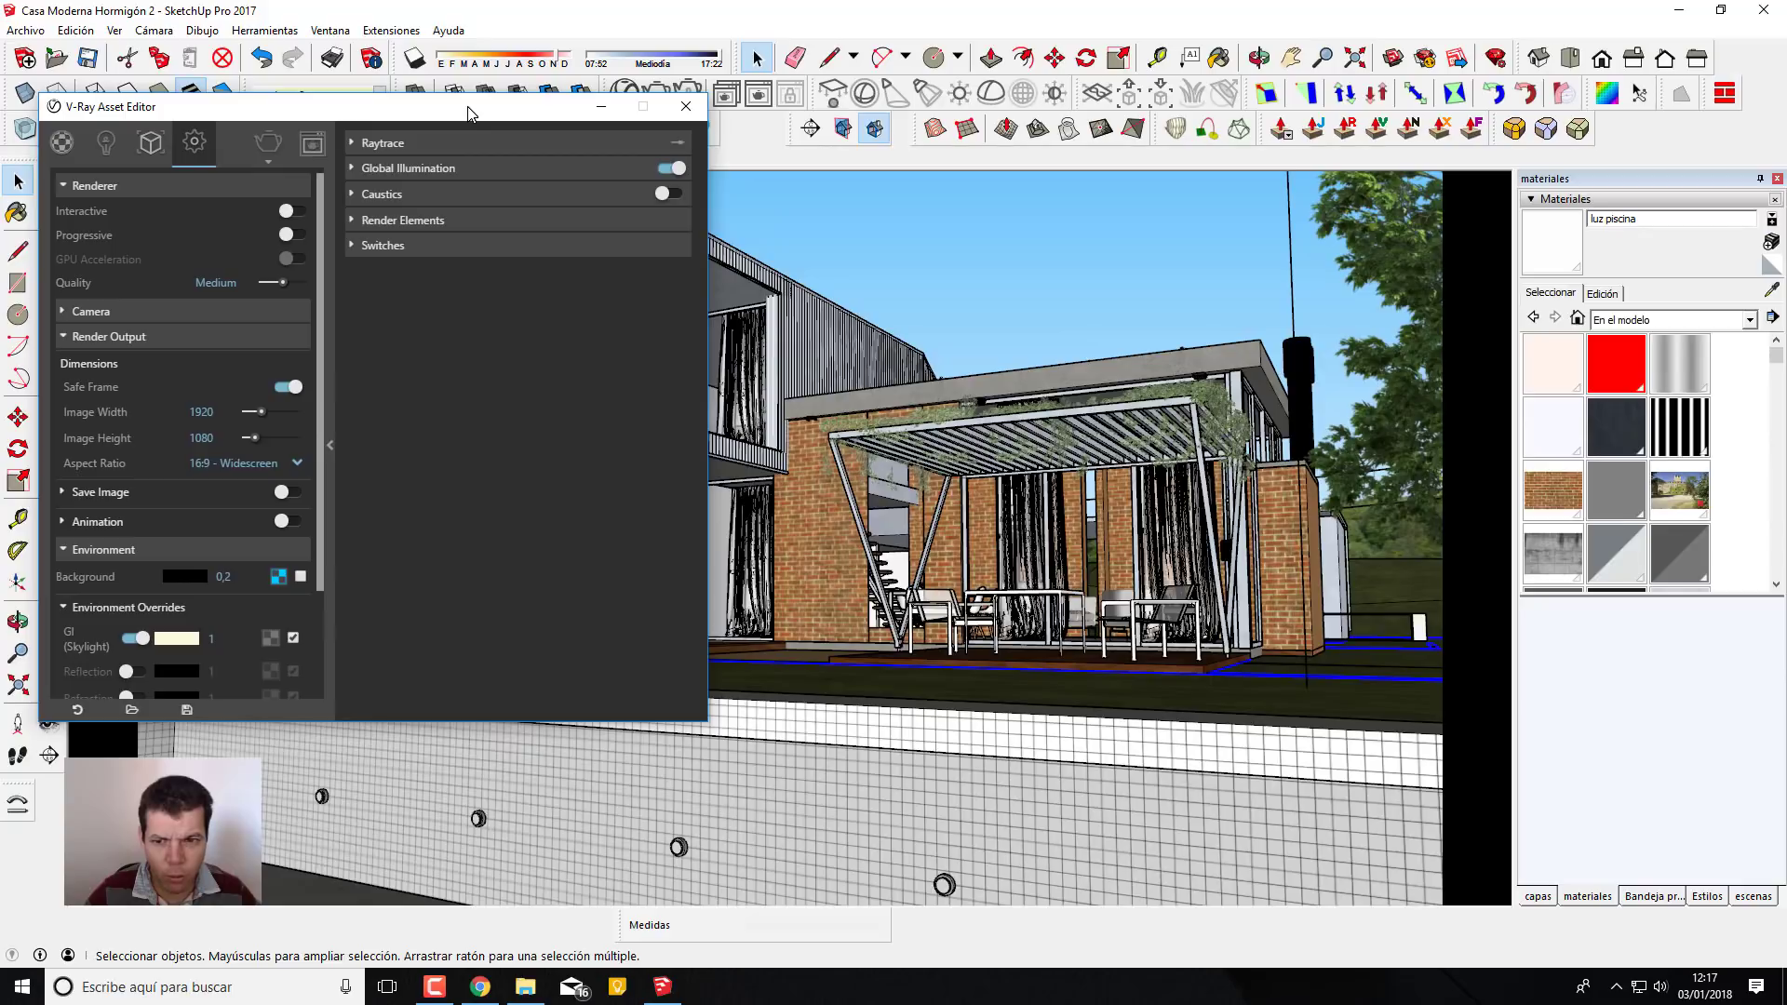
pyautogui.click(266, 144)
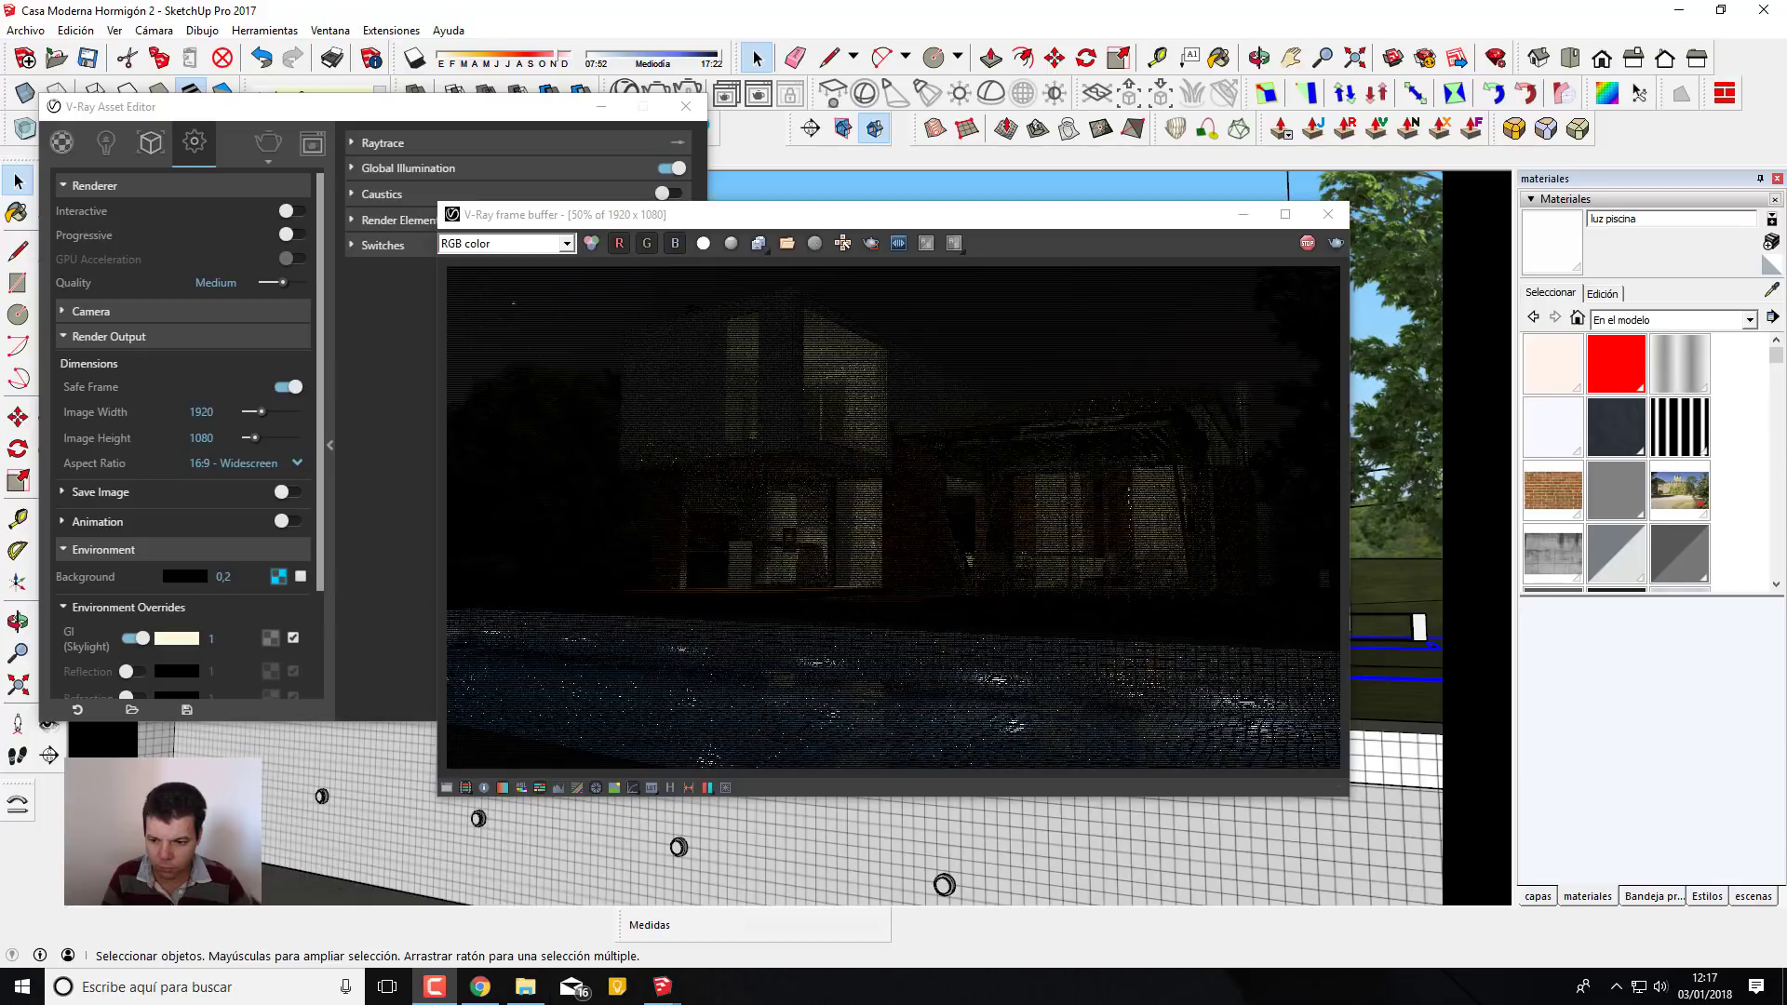
pyautogui.click(1285, 214)
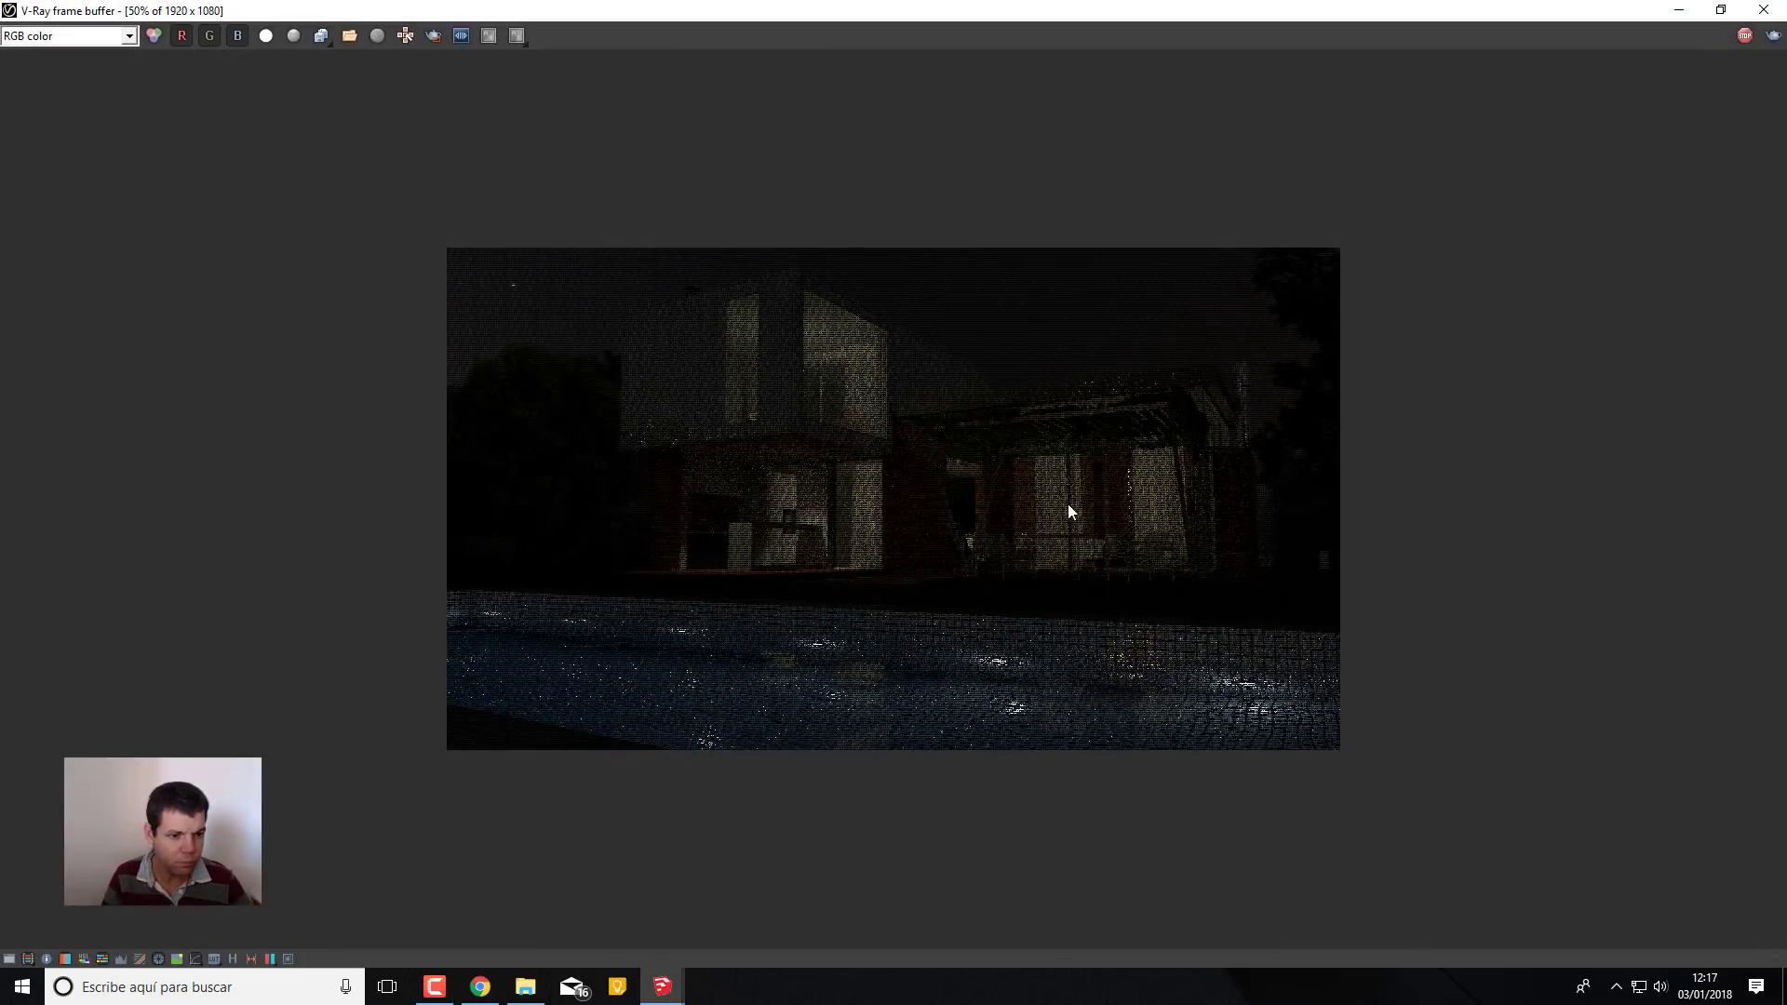
# View the 1920x1080 night render at 100% zoom until it finishes
pyautogui.doubleClick(1069, 506)
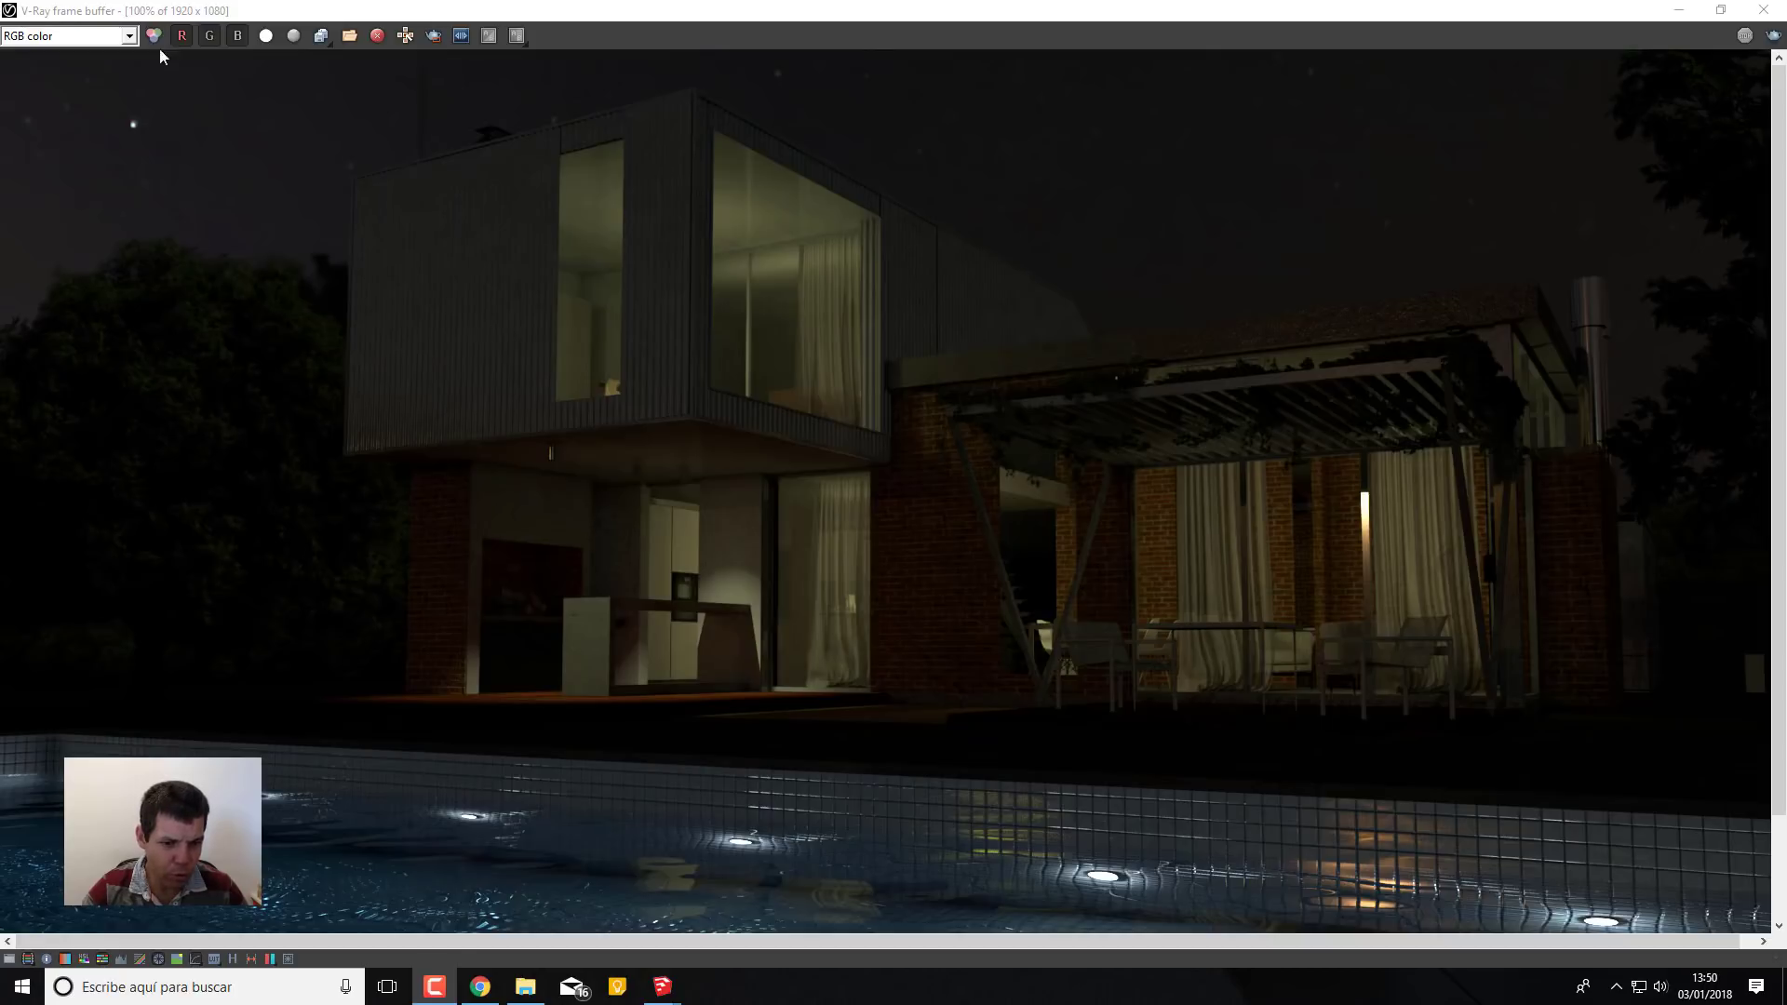
pyautogui.click(130, 36)
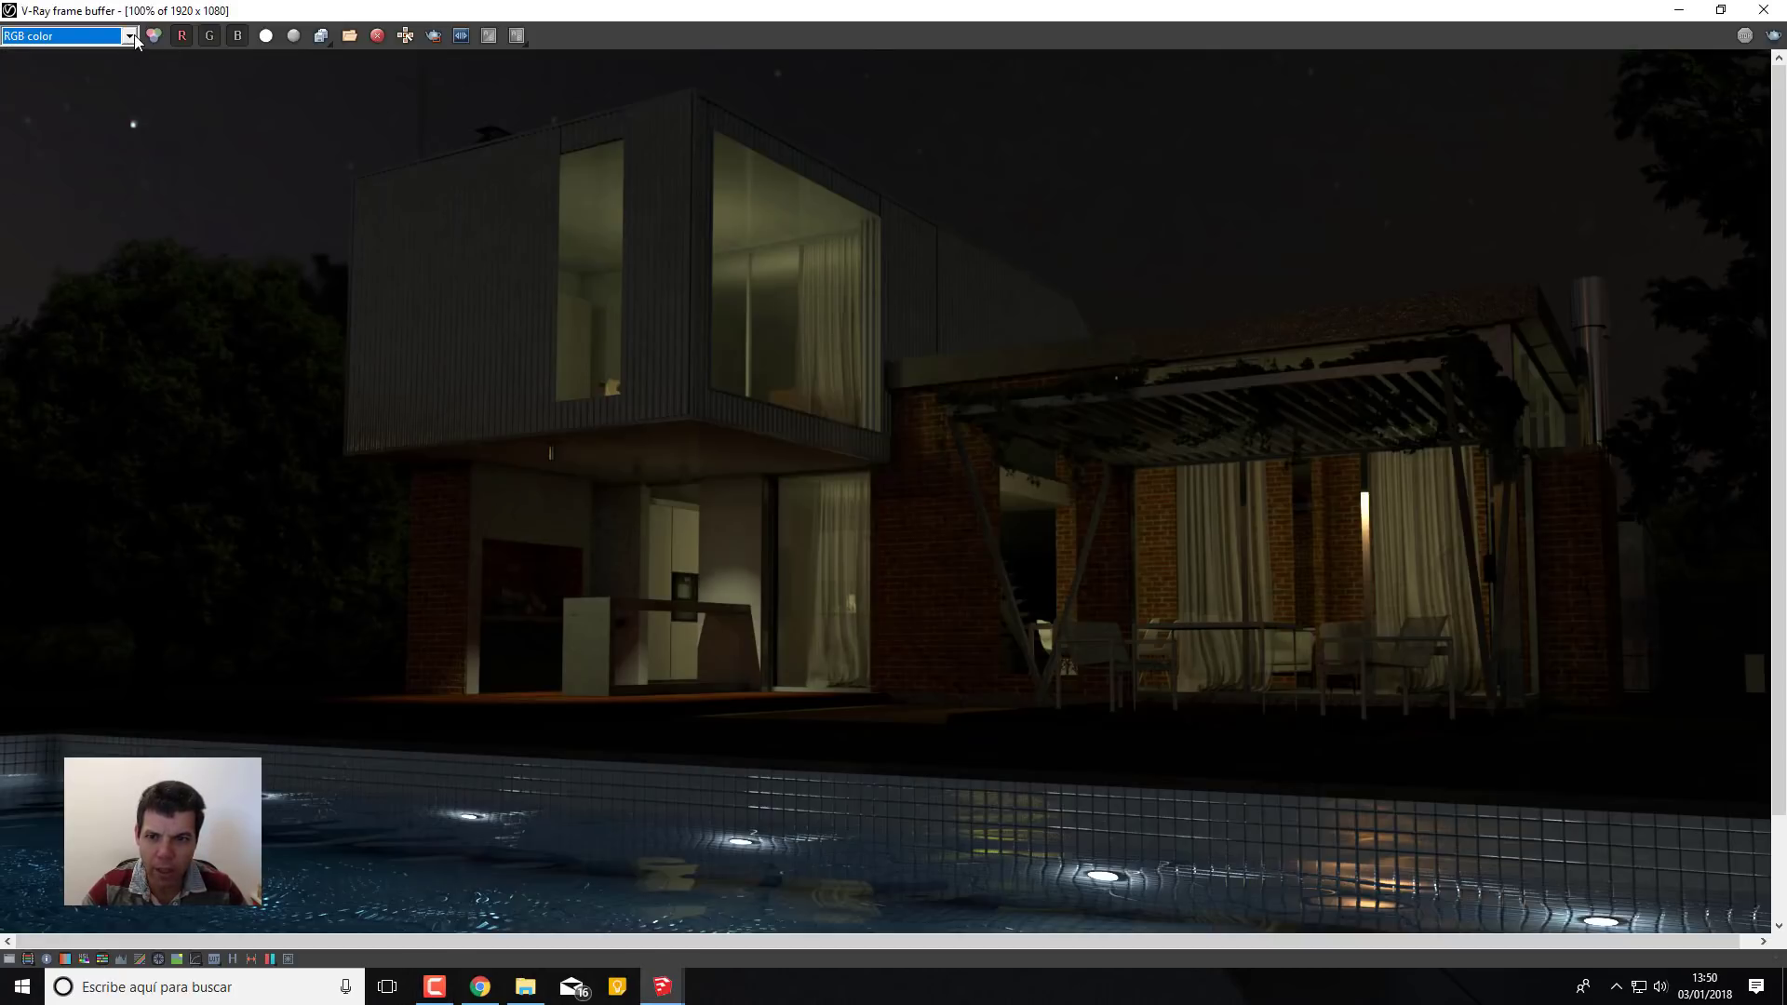
# Show the Denoiser channel and save the render as PNG 'nocturno hdri'
pyautogui.click(129, 37)
pyautogui.click(57, 102)
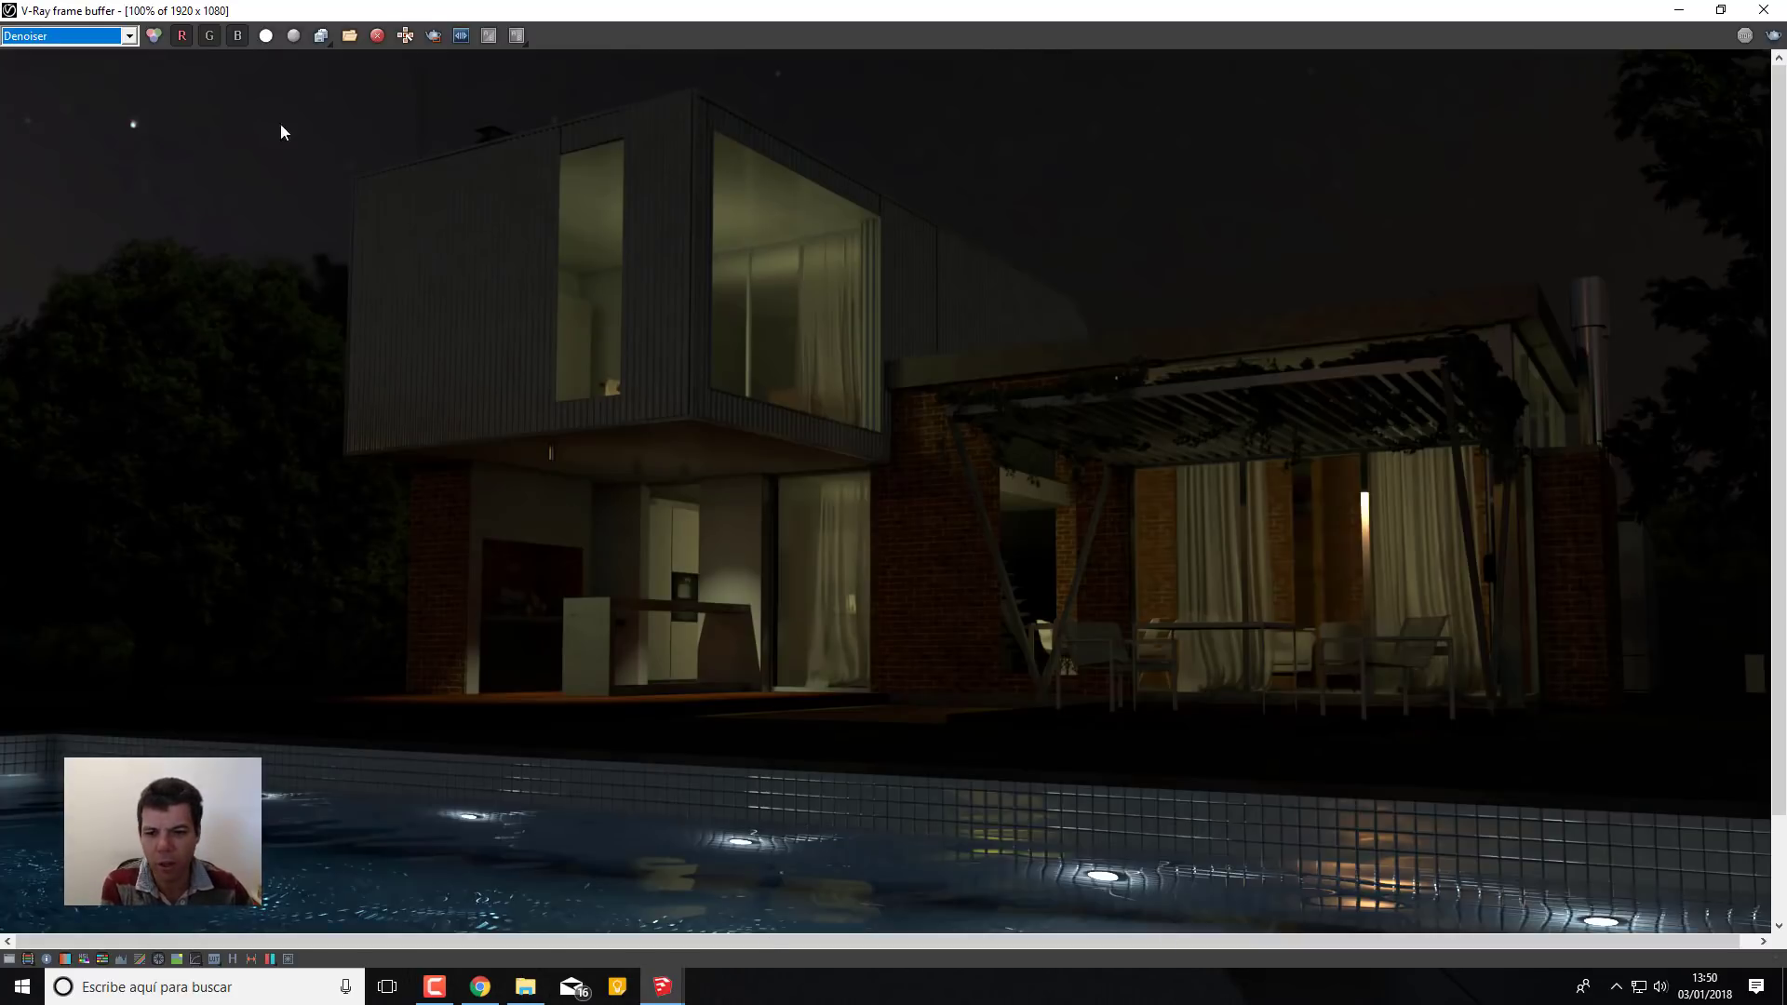
pyautogui.click(322, 35)
pyautogui.write('nocturno hdri')
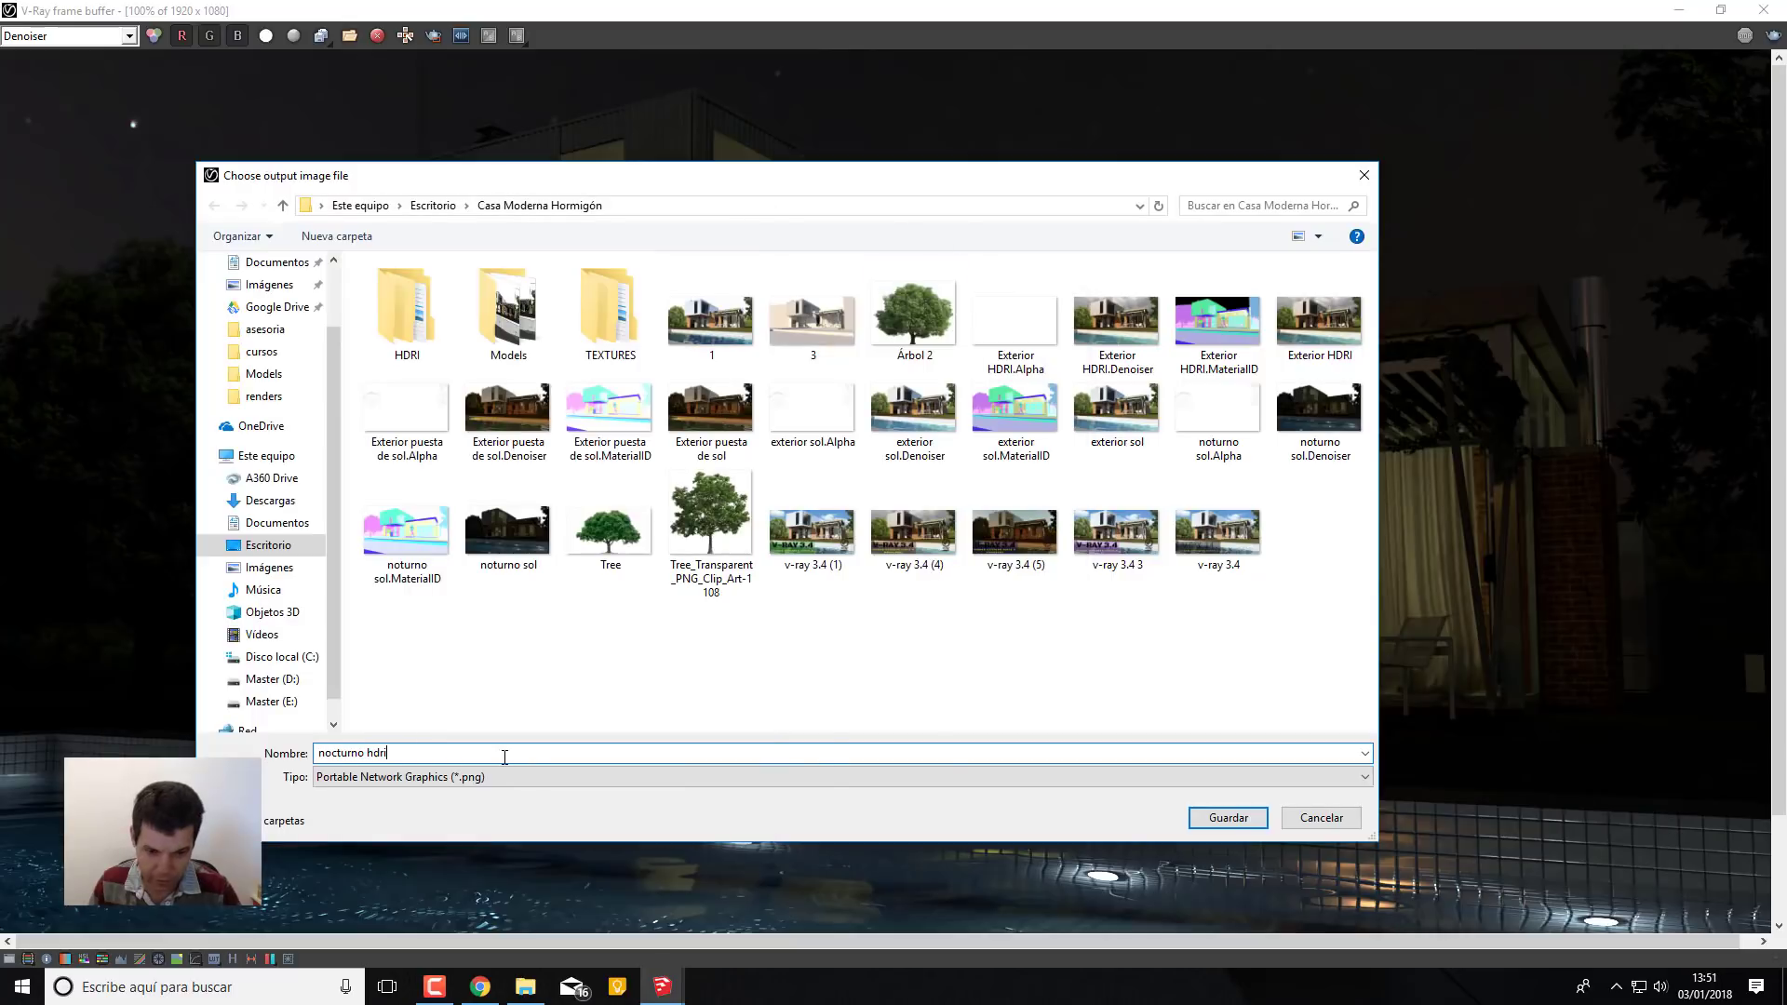
pyautogui.click(1217, 819)
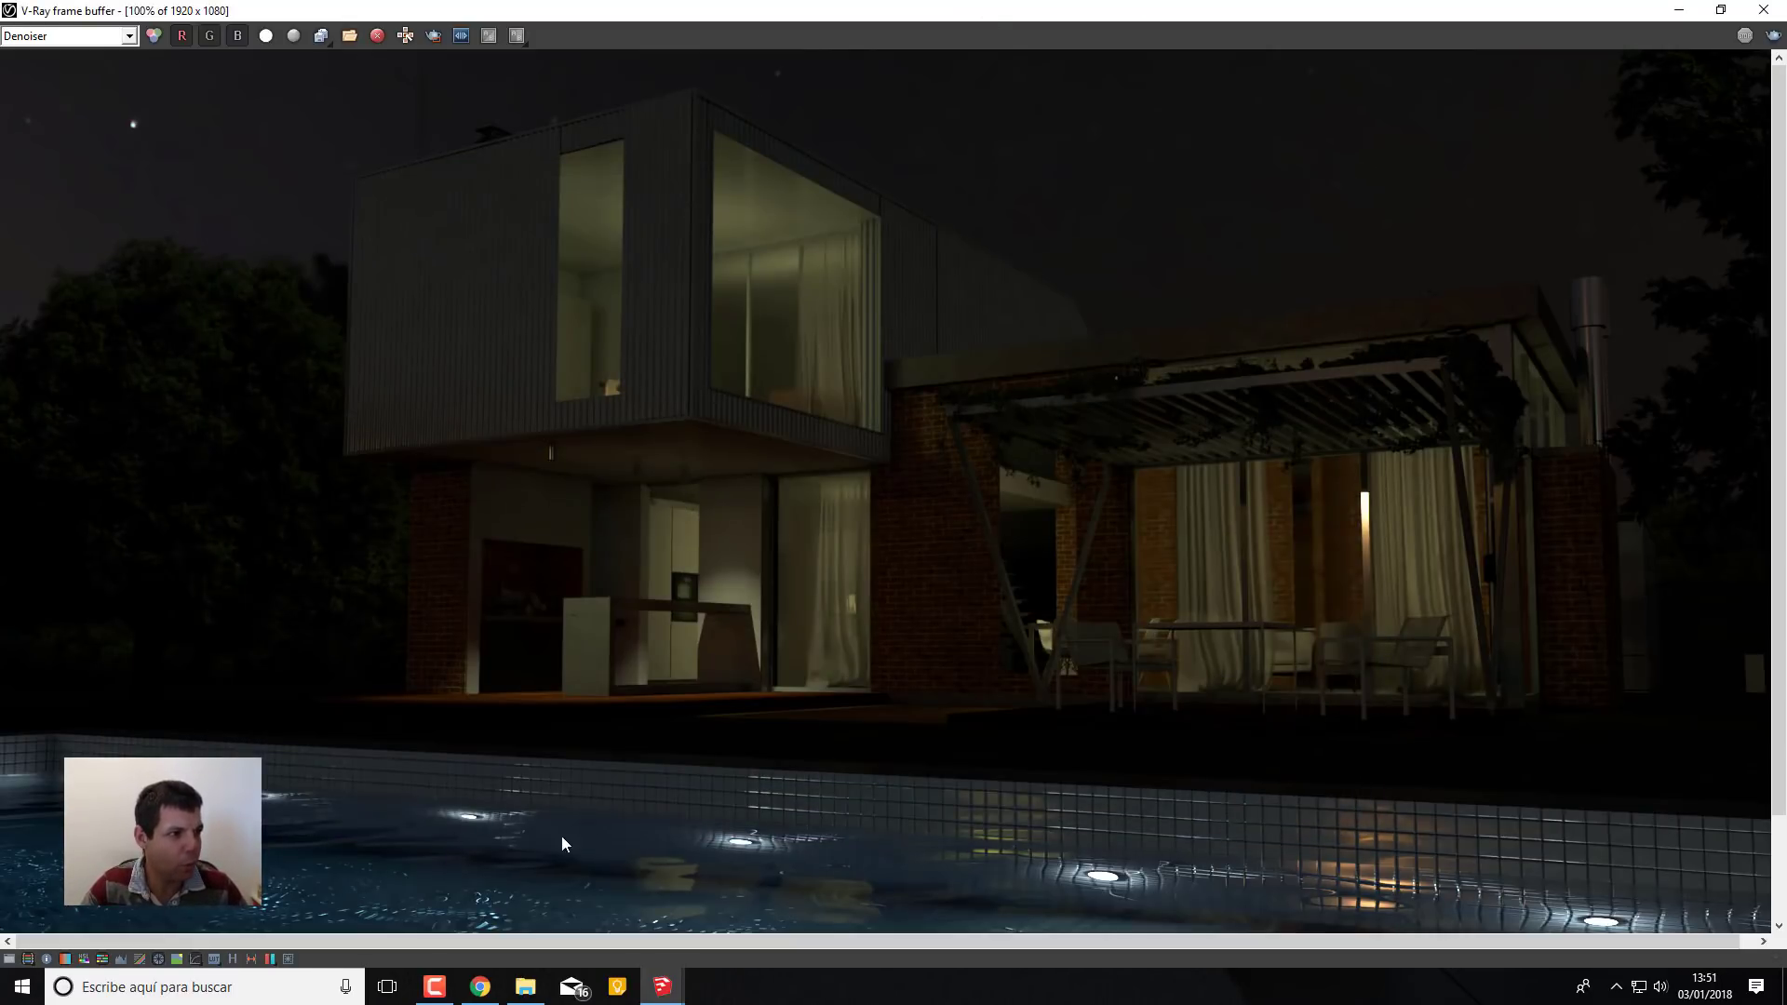
# In Casa Moderna Hormigón, select nocturno hdri.Denoiser and noturno sol.Denoiser and open both in Photos
pyautogui.click(526, 987)
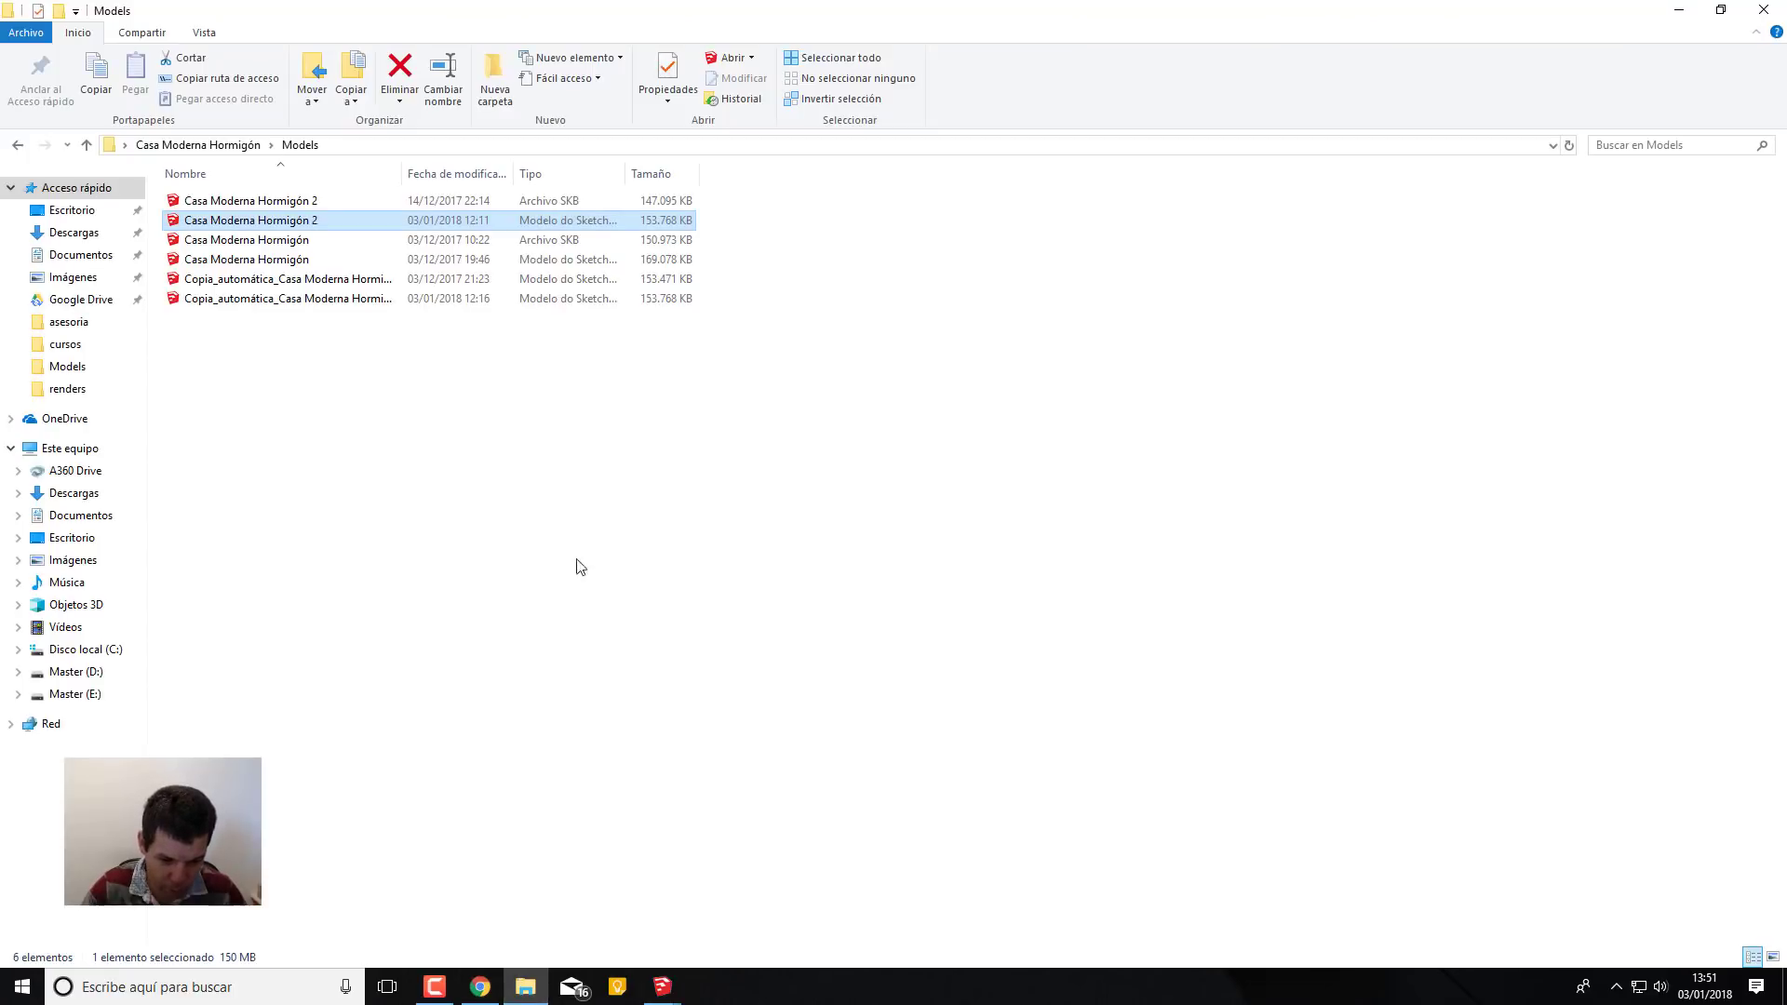
pyautogui.click(197, 145)
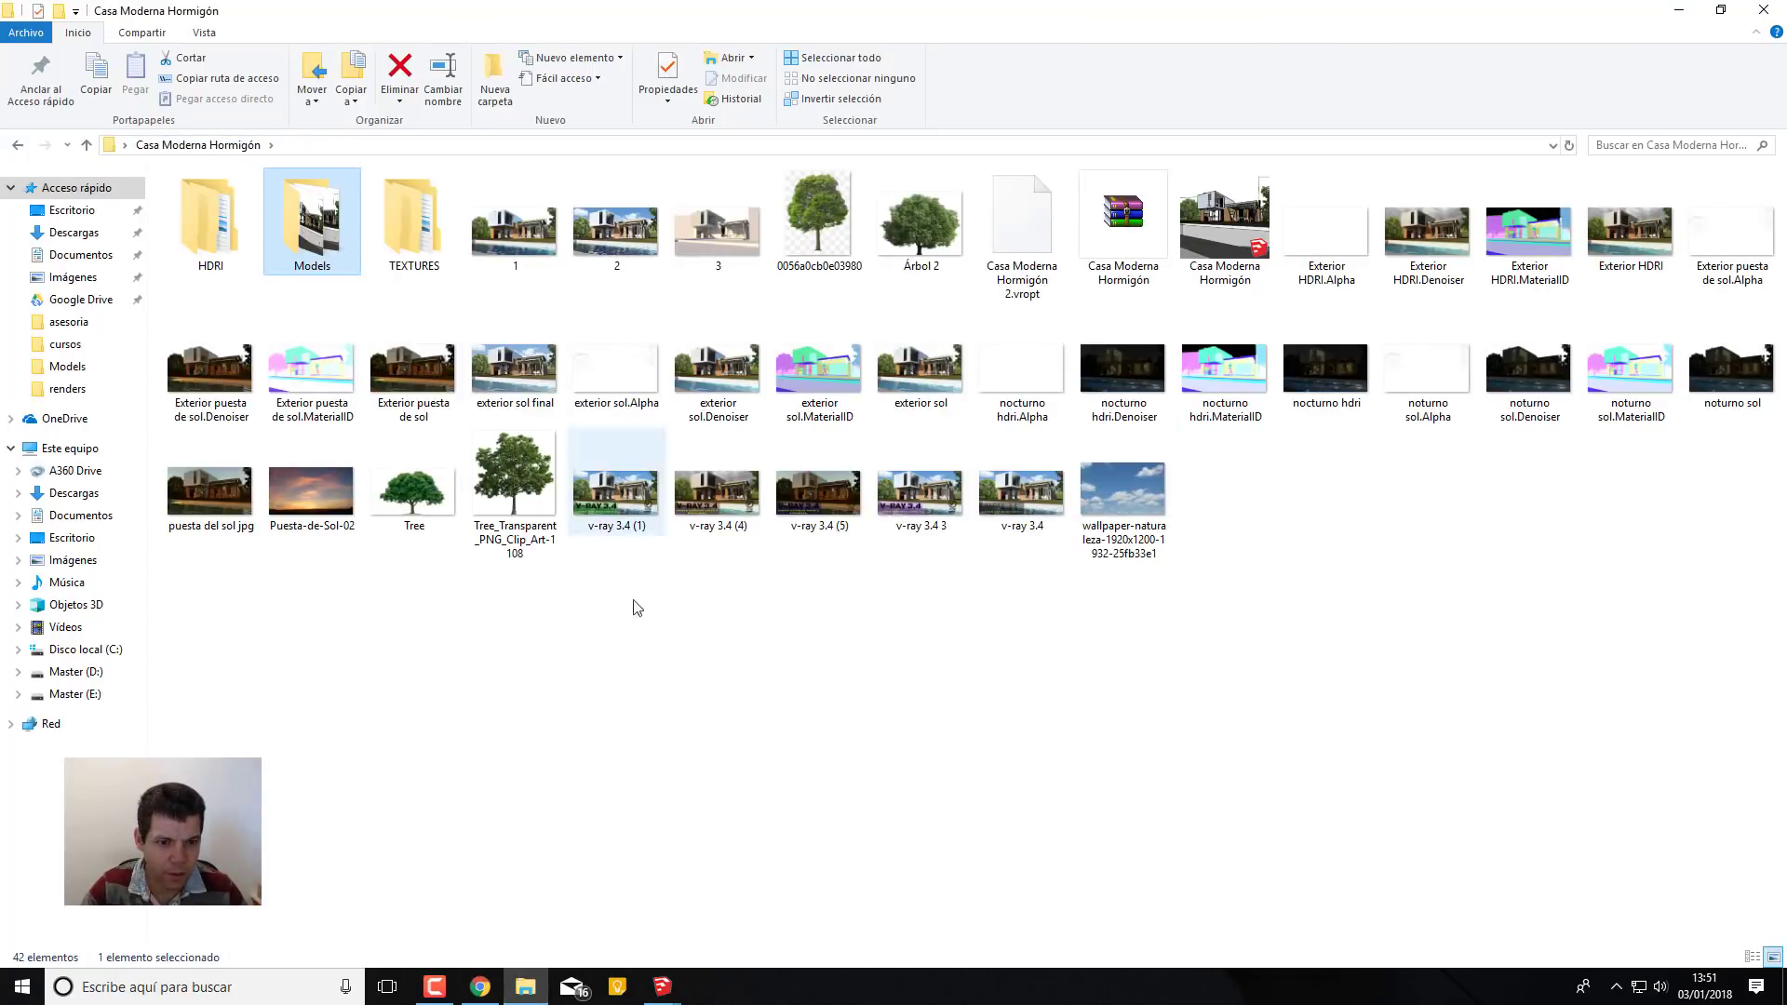
pyautogui.click(1306, 456)
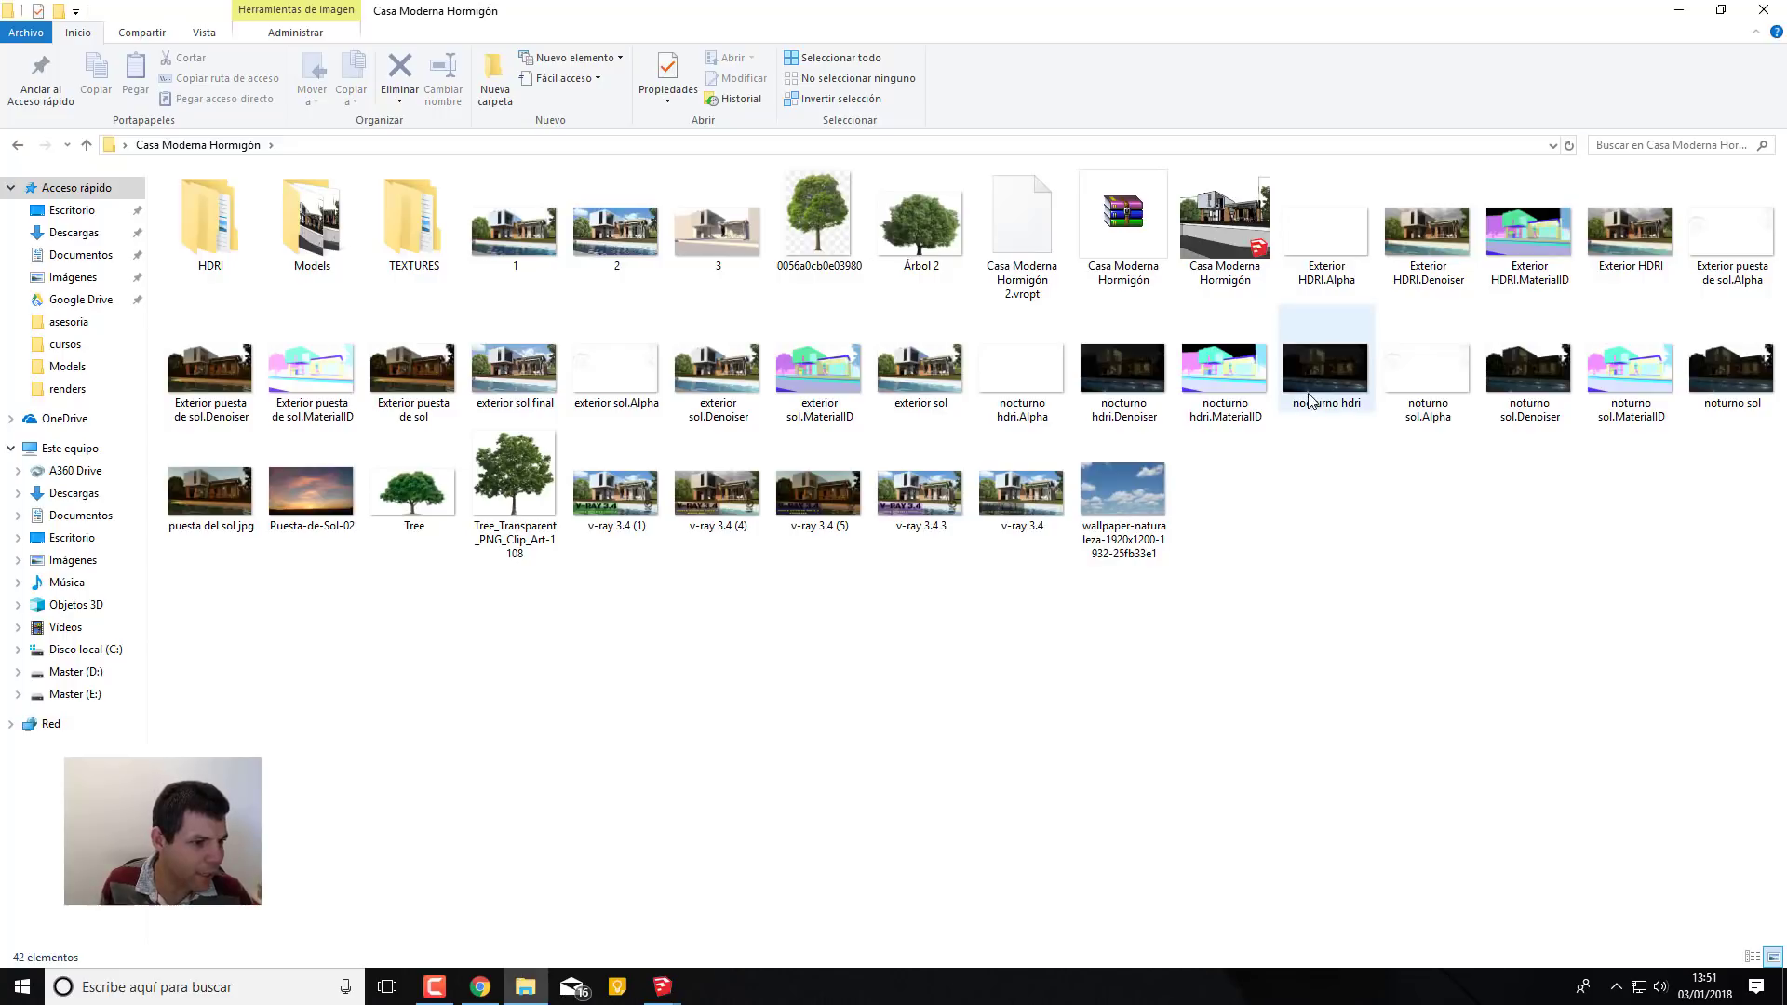
pyautogui.doubleClick(1324, 410)
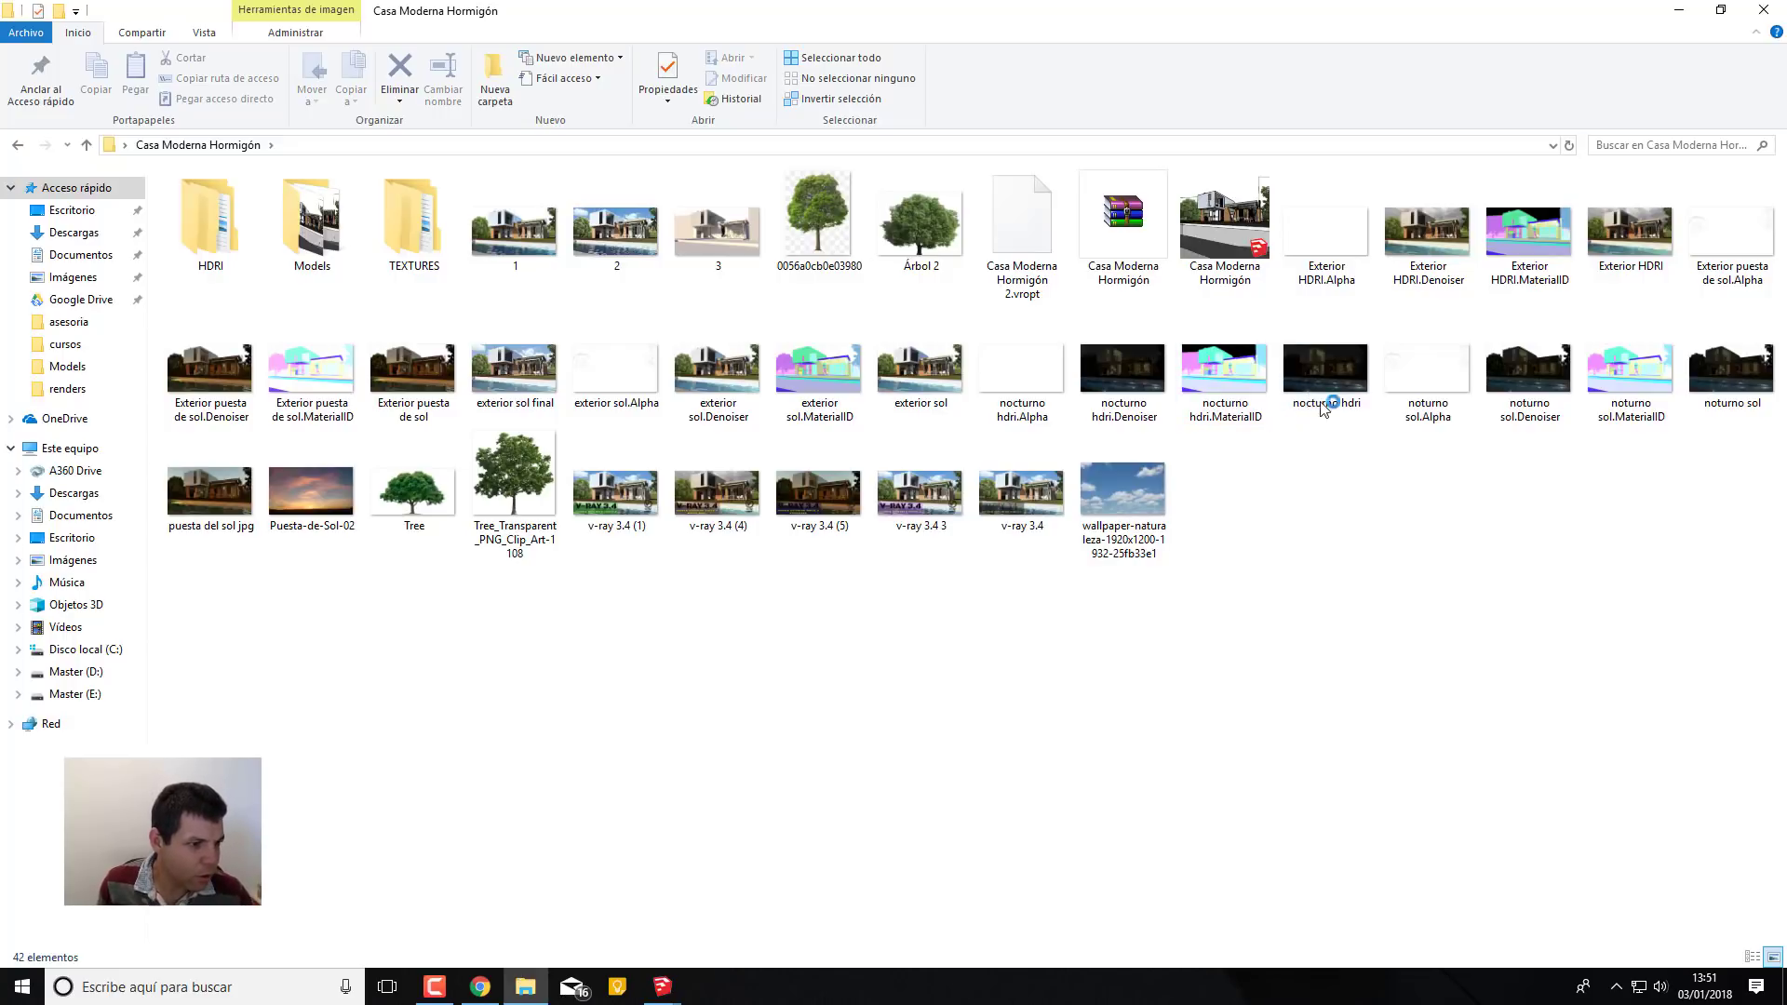
pyautogui.click(1528, 365)
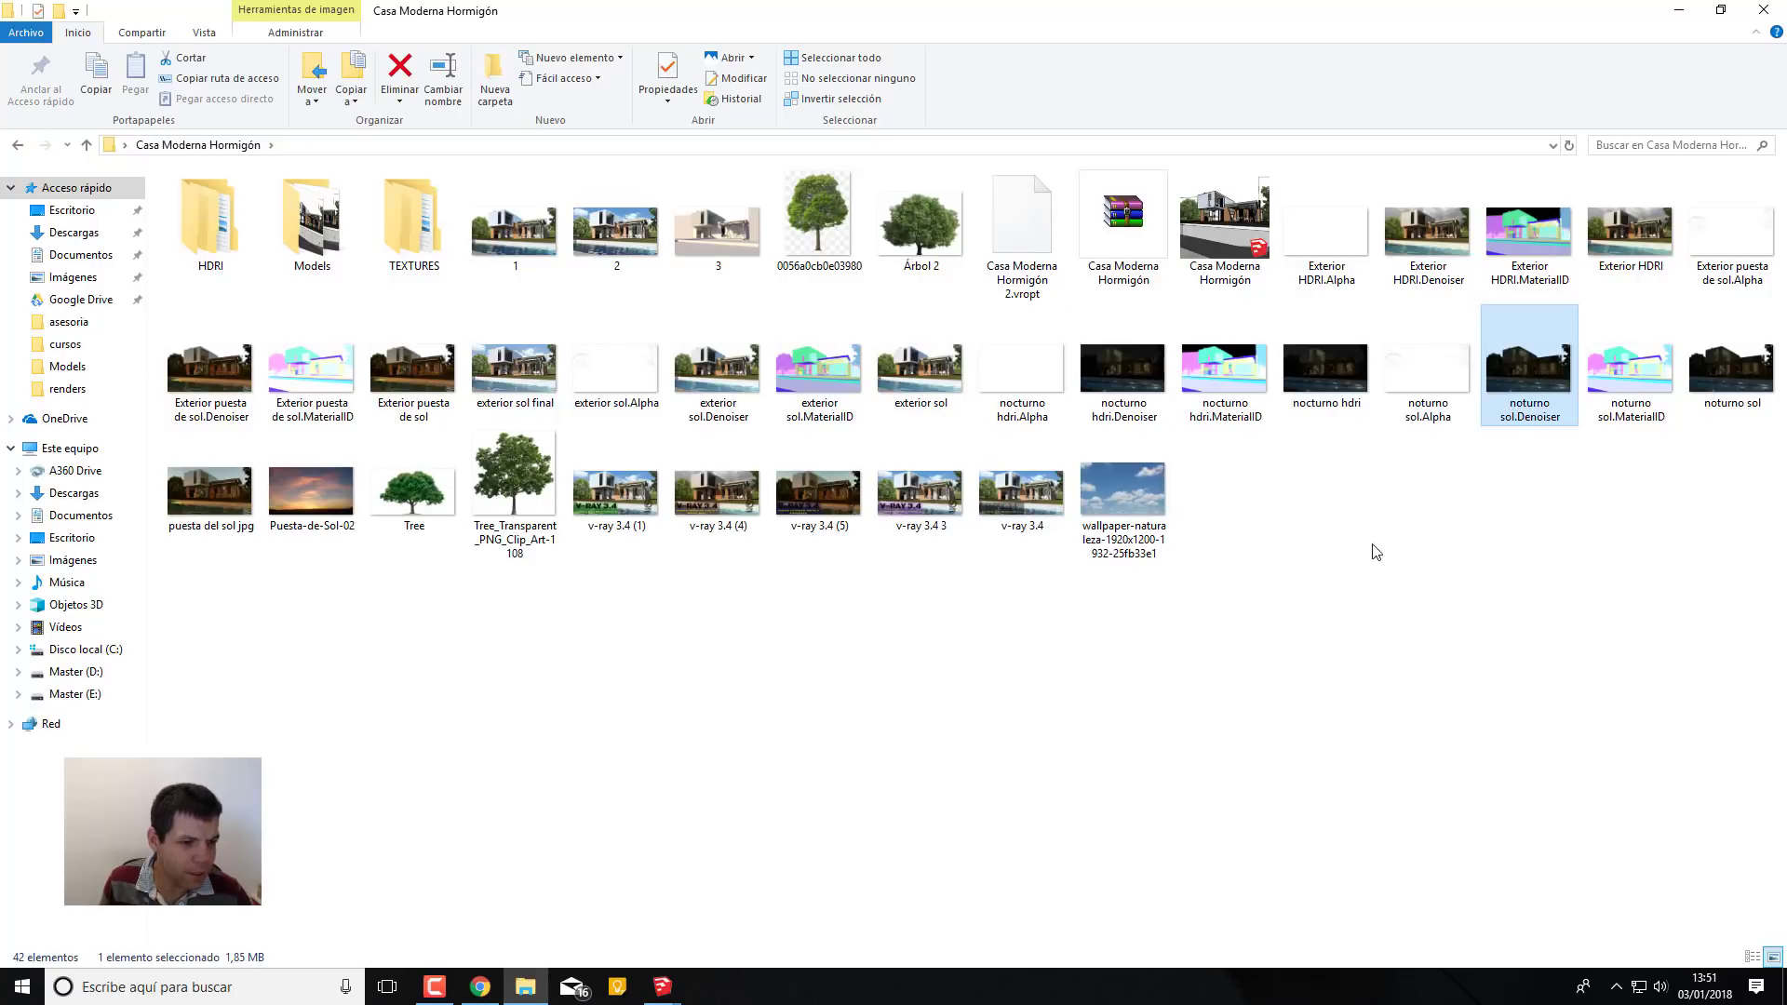
pyautogui.press('Left')
pyautogui.press('Left')
pyautogui.press('Left')
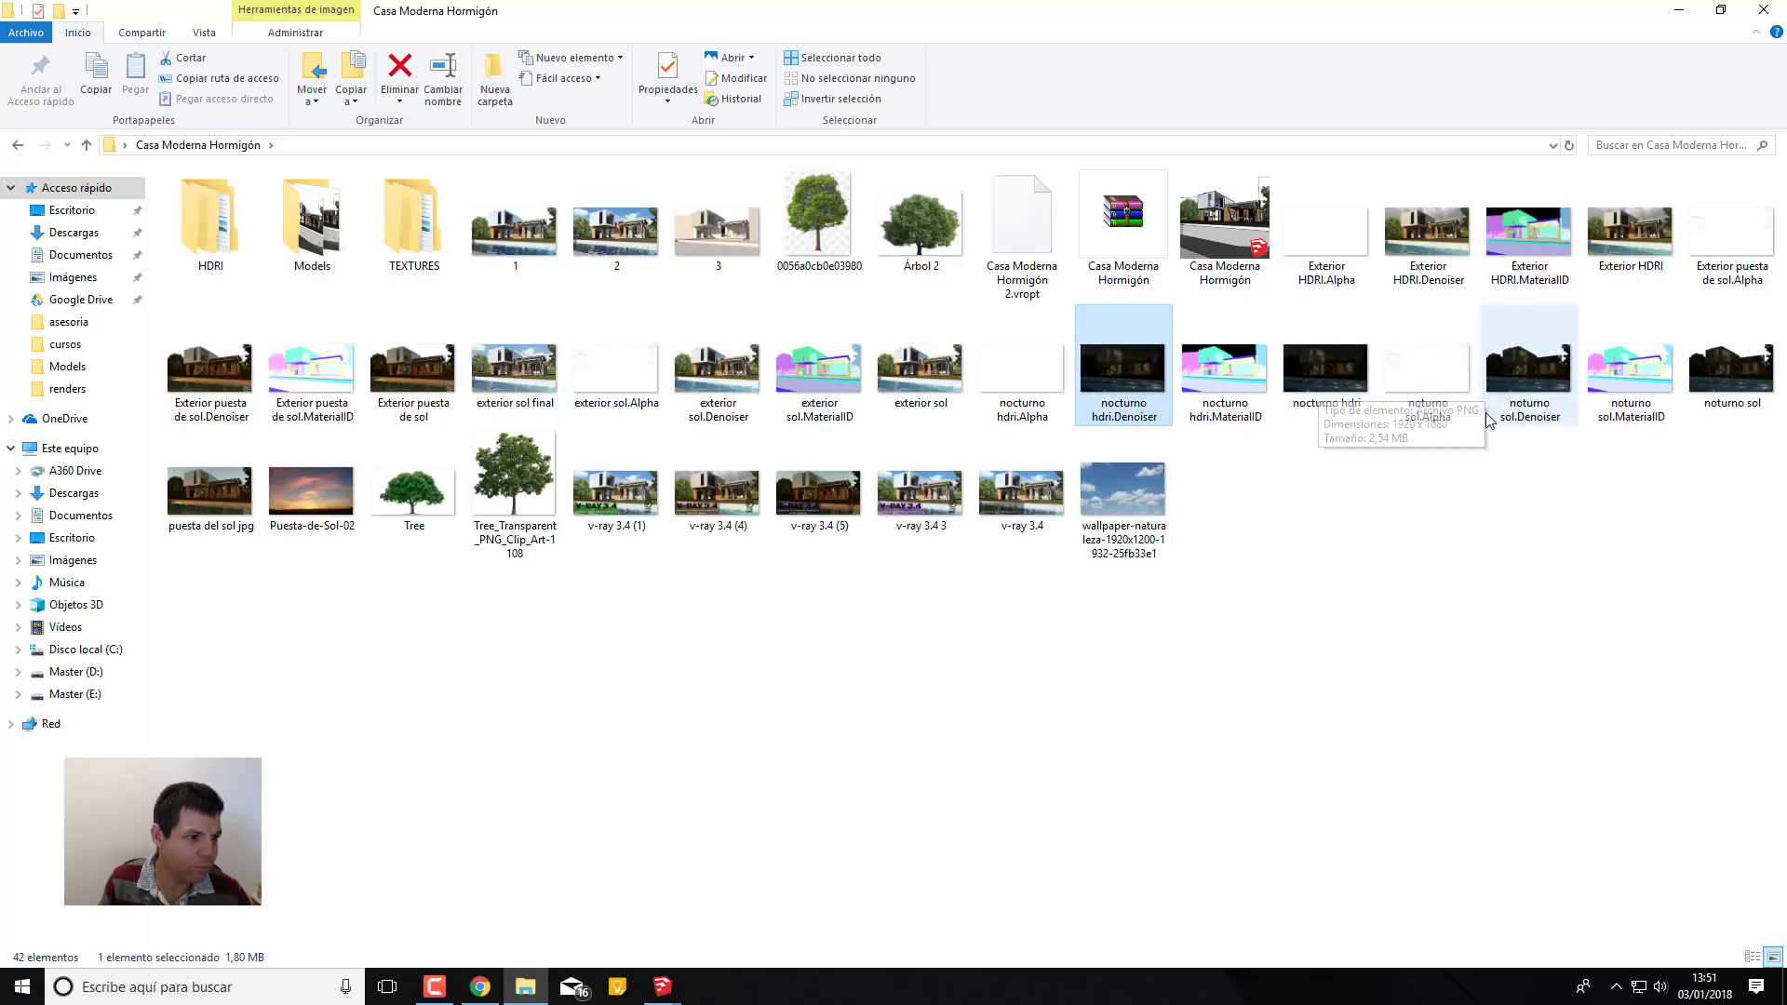
pyautogui.keyDown('ctrl'); pyautogui.click(1509, 387); pyautogui.keyUp('ctrl')
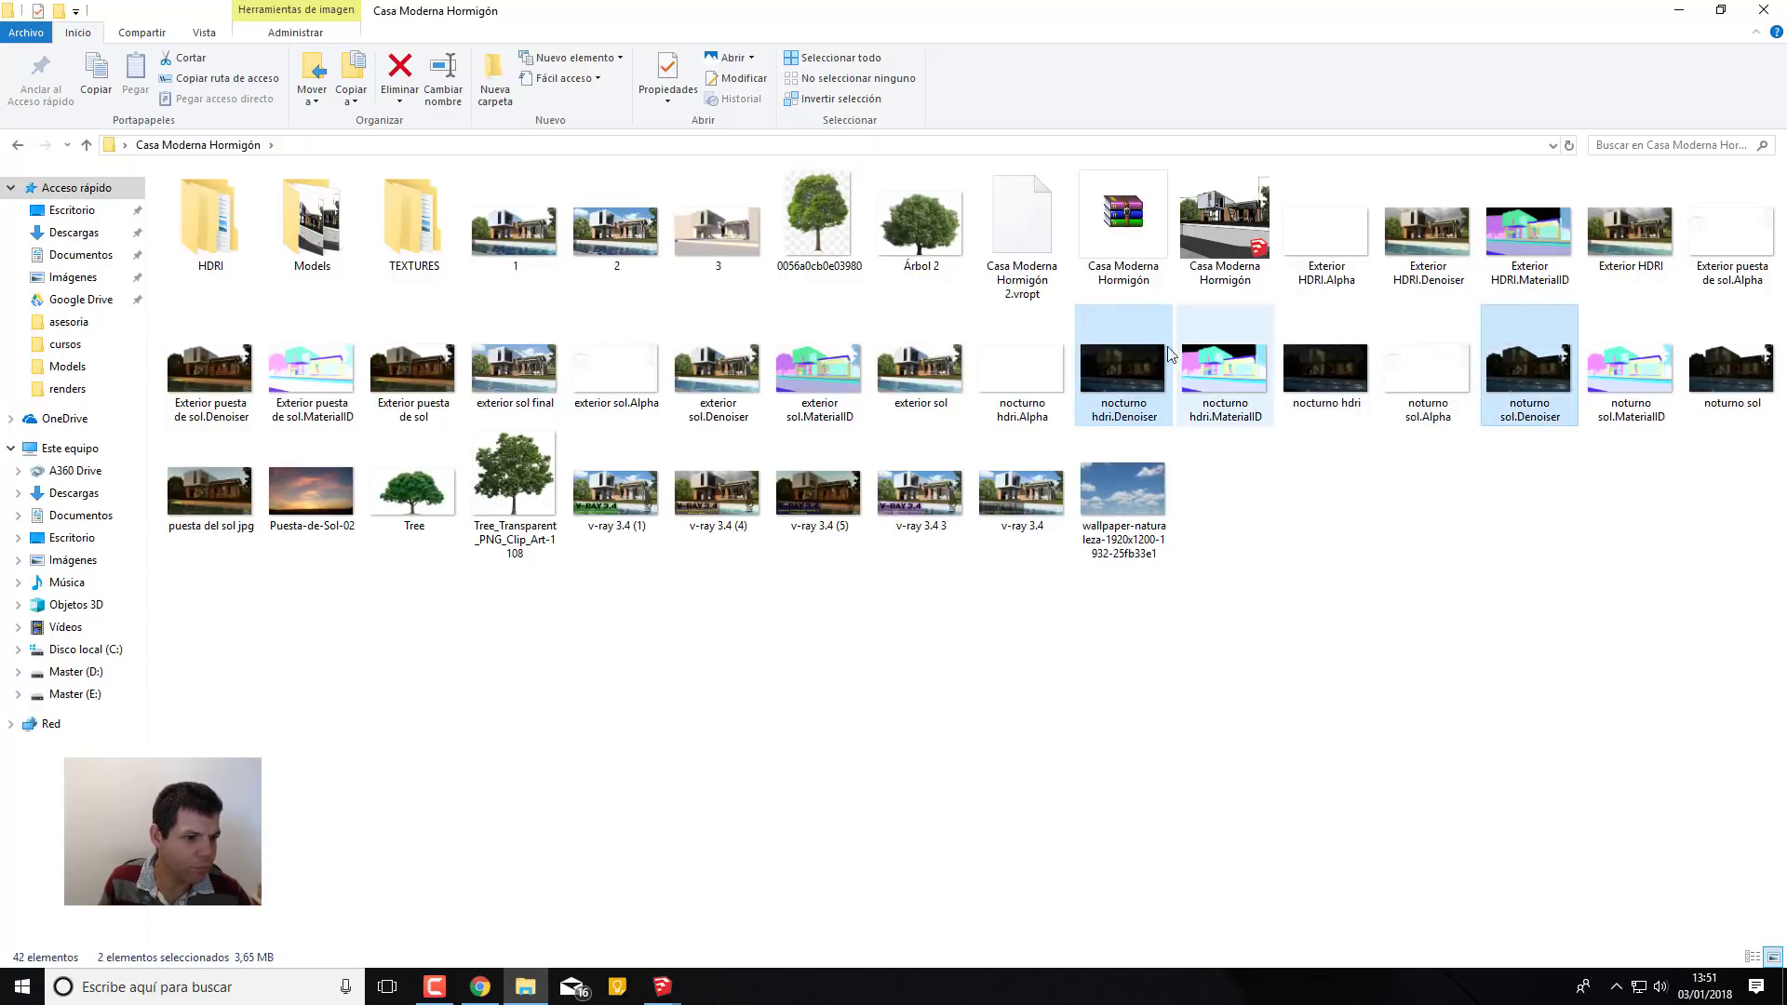
pyautogui.rightClick(1124, 350)
pyautogui.click(1157, 363)
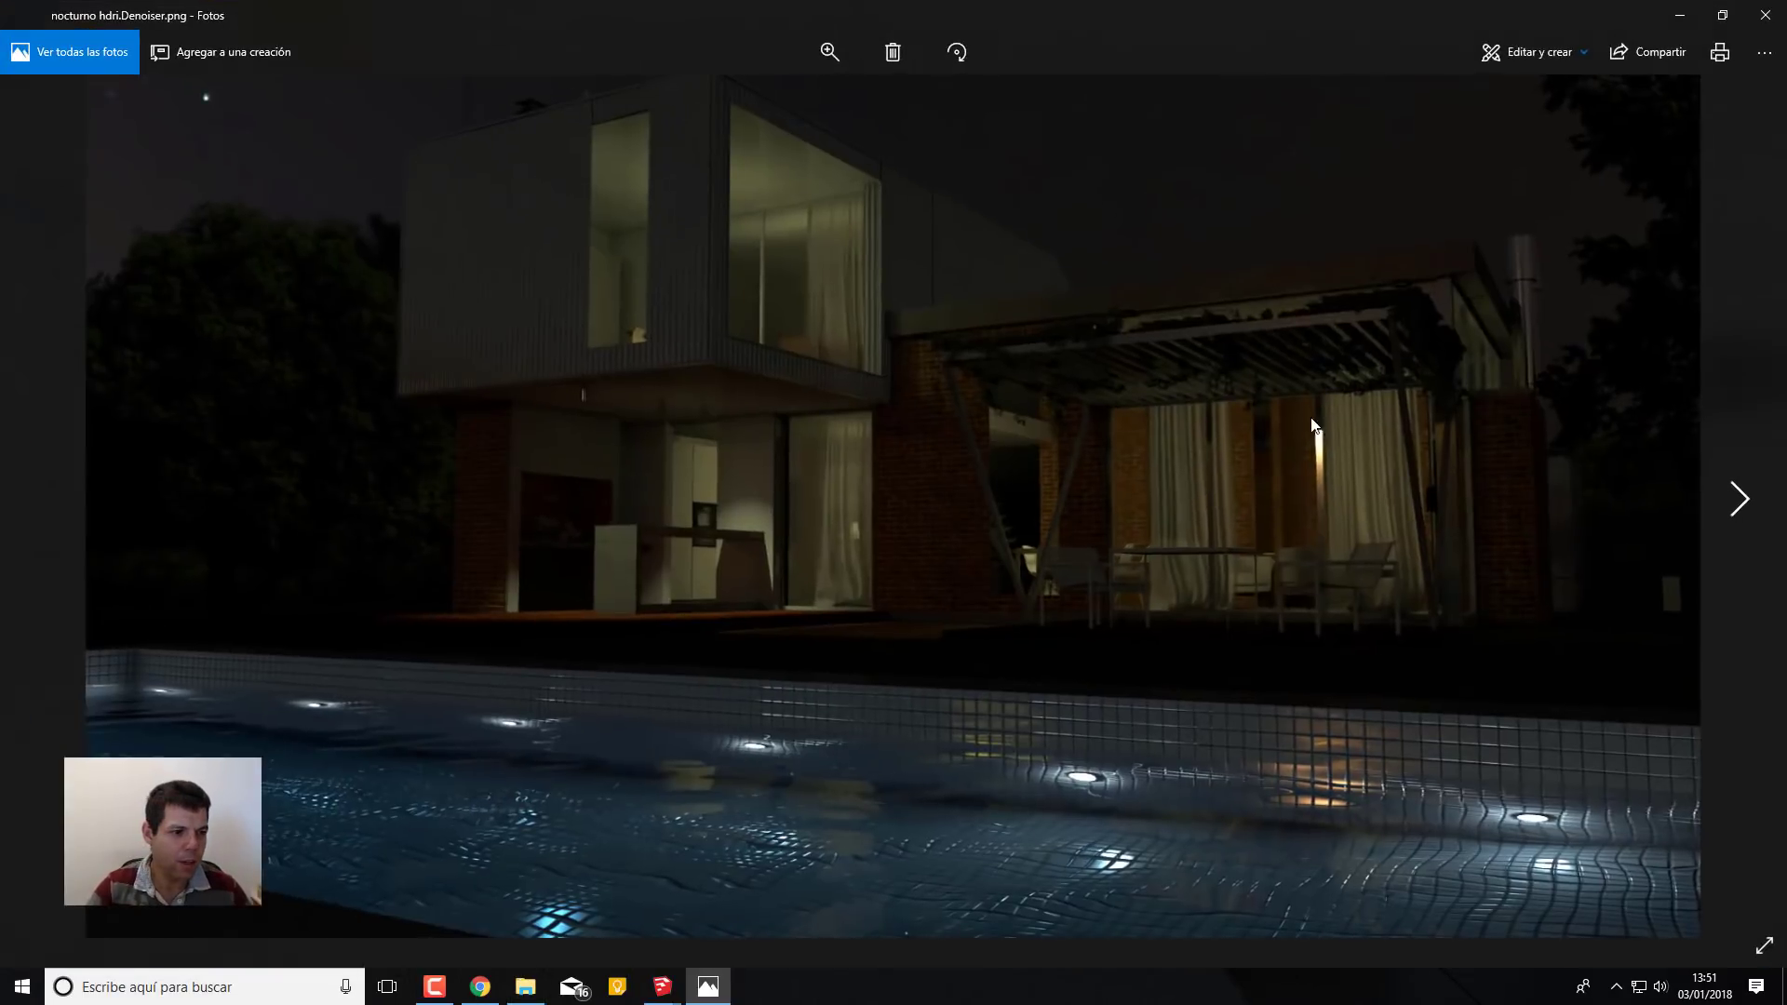
# Flip repeatedly between nocturno hdri.Denoiser and noturno sol.Denoiser, ending on noturno sol
pyautogui.click(1745, 499)
pyautogui.moveTo(51, 500)
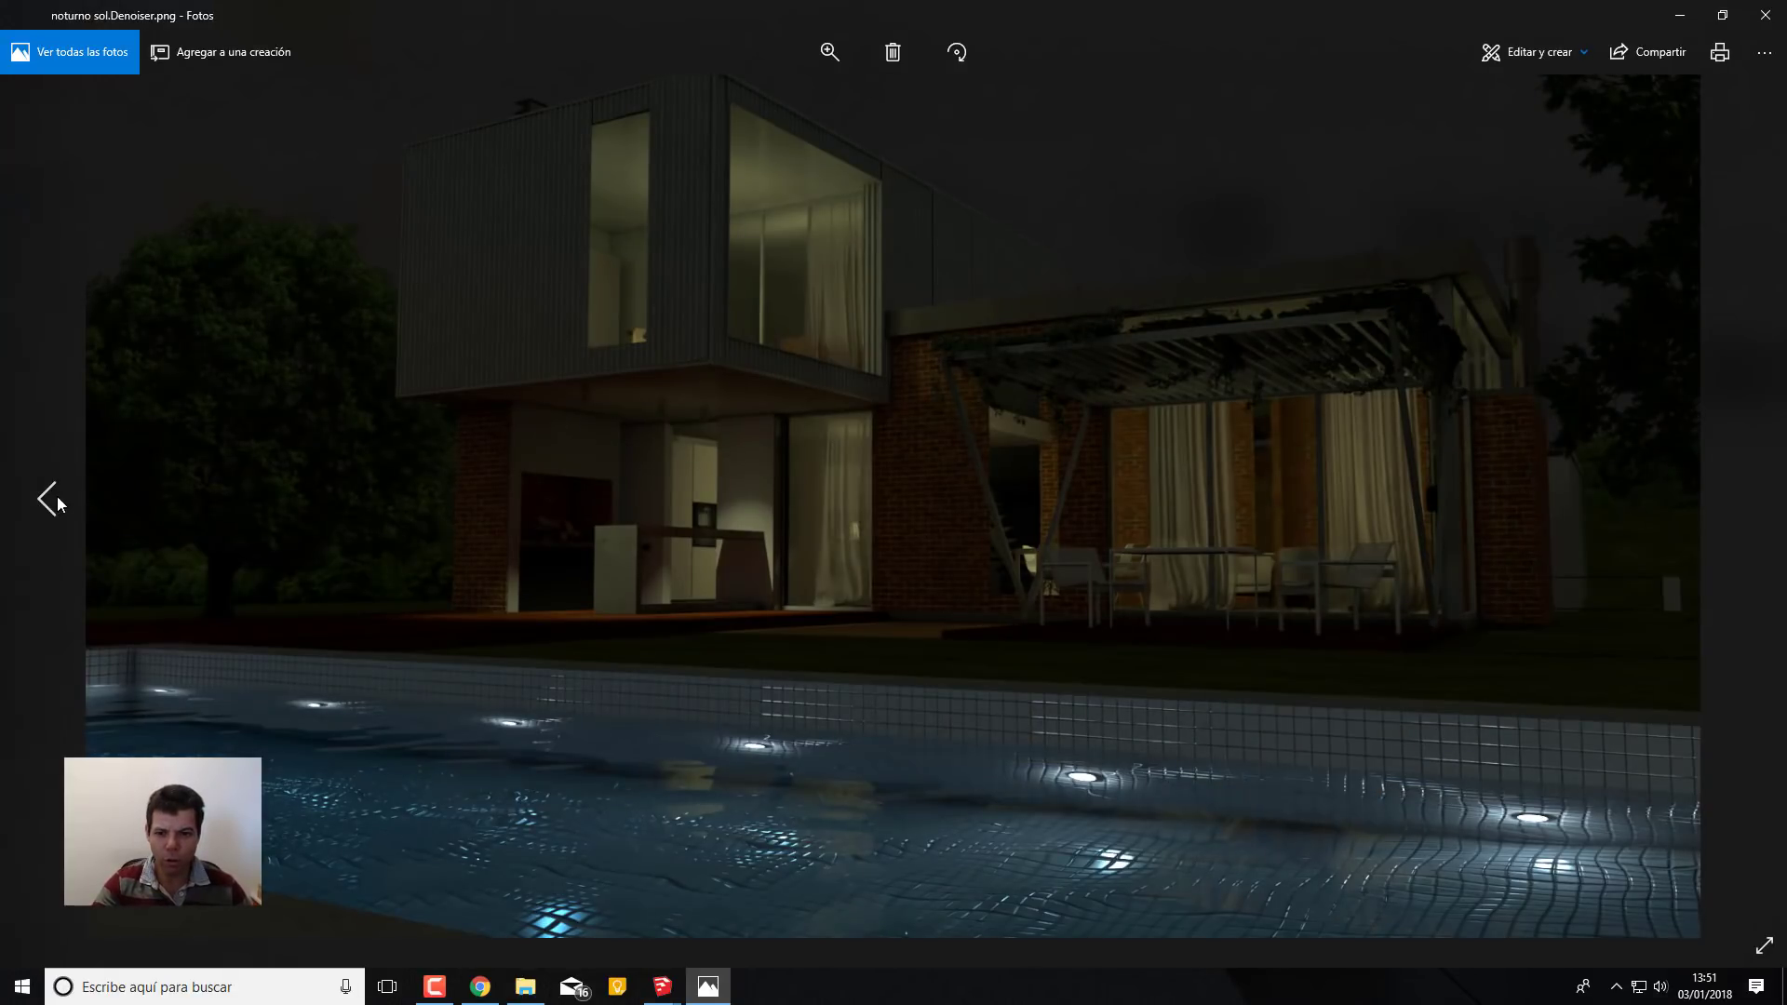
pyautogui.click(44, 517)
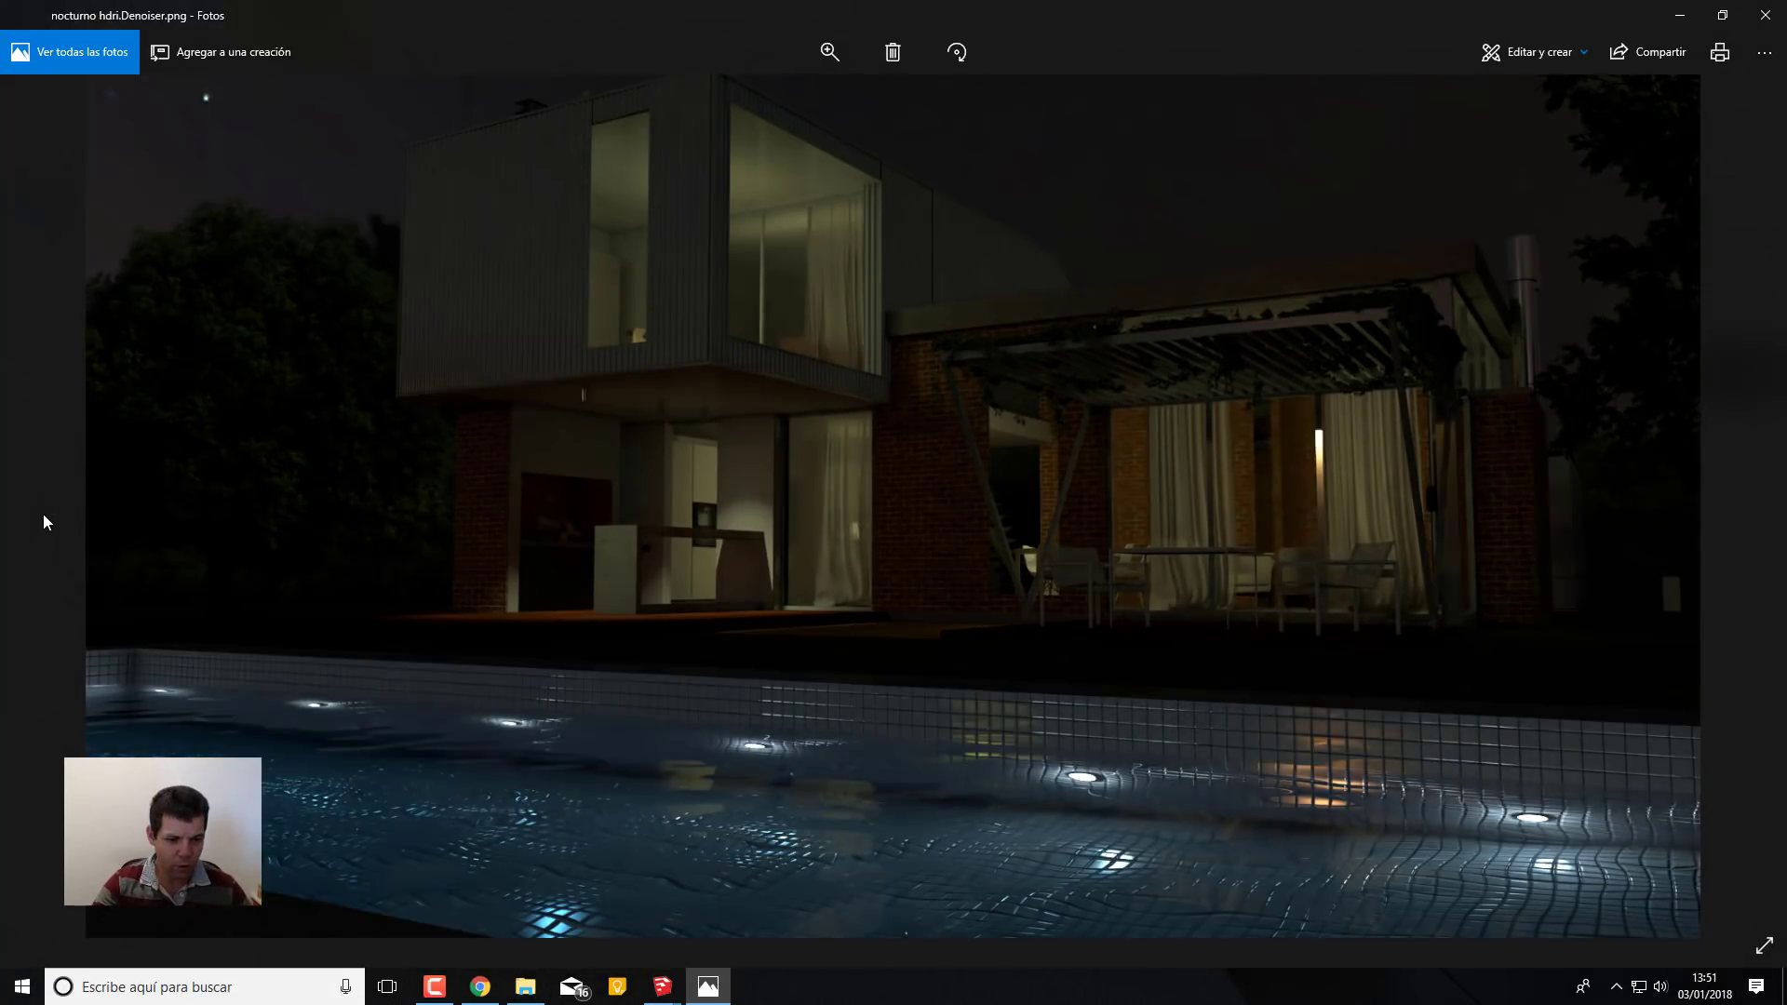
pyautogui.click(1746, 500)
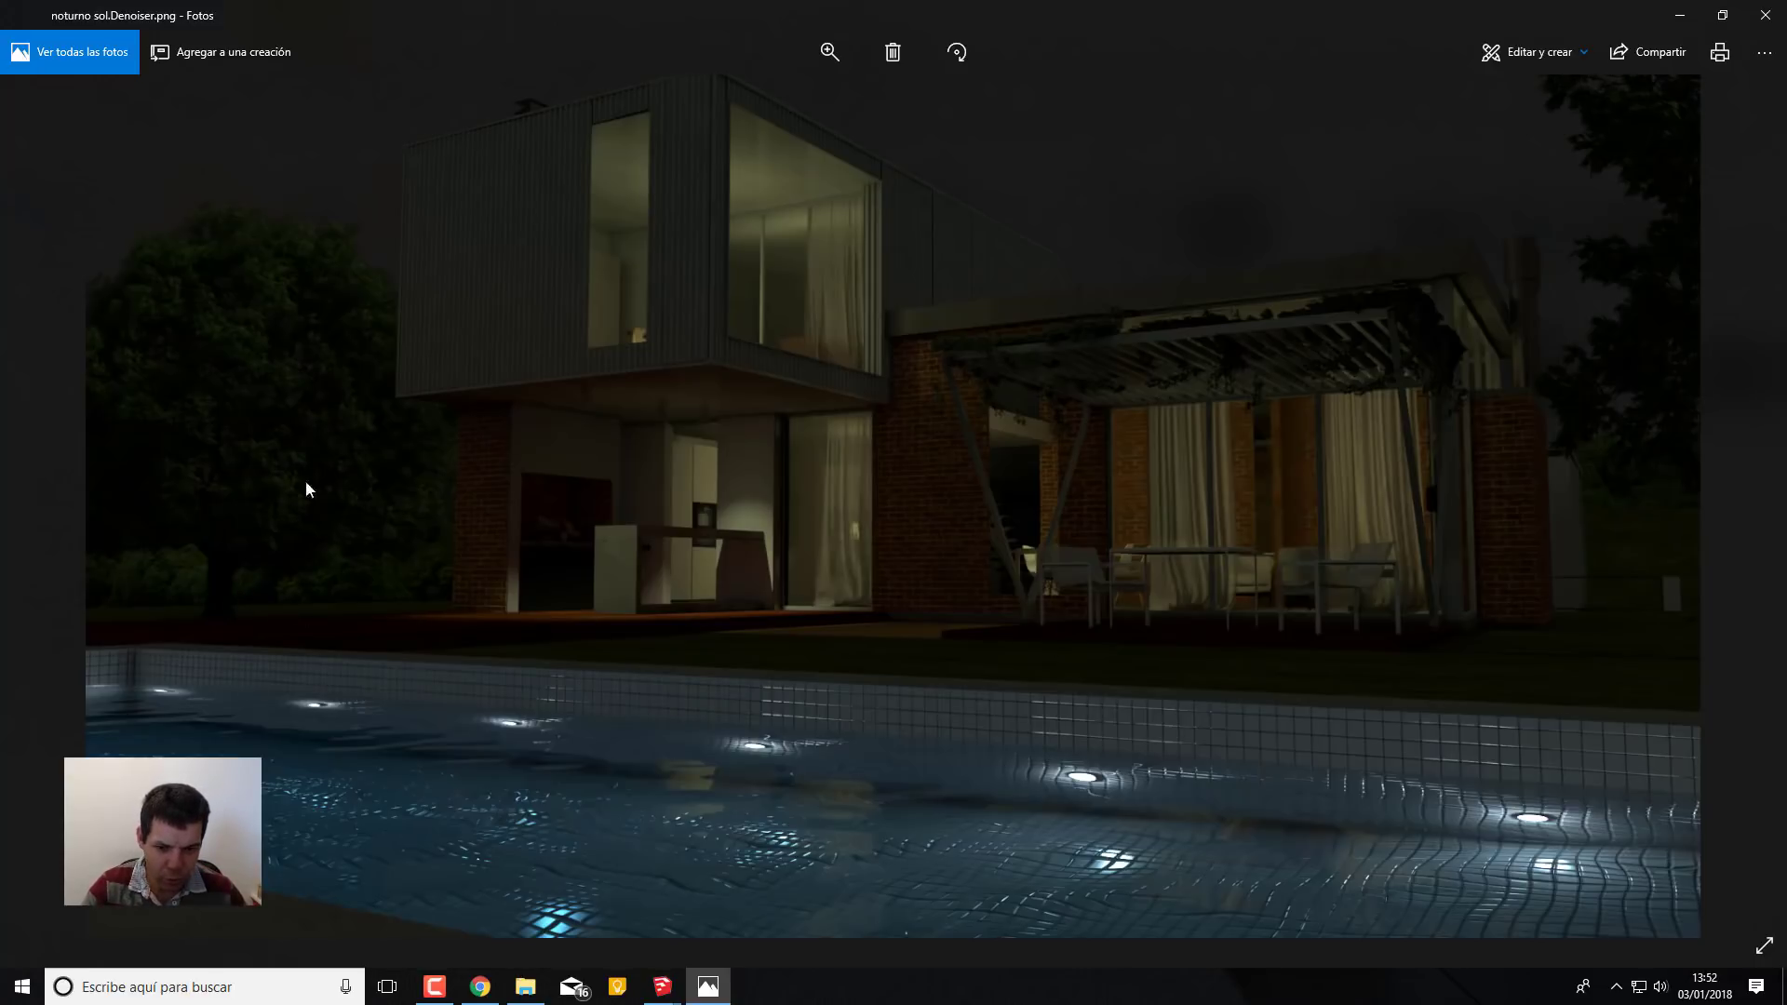
pyautogui.click(46, 498)
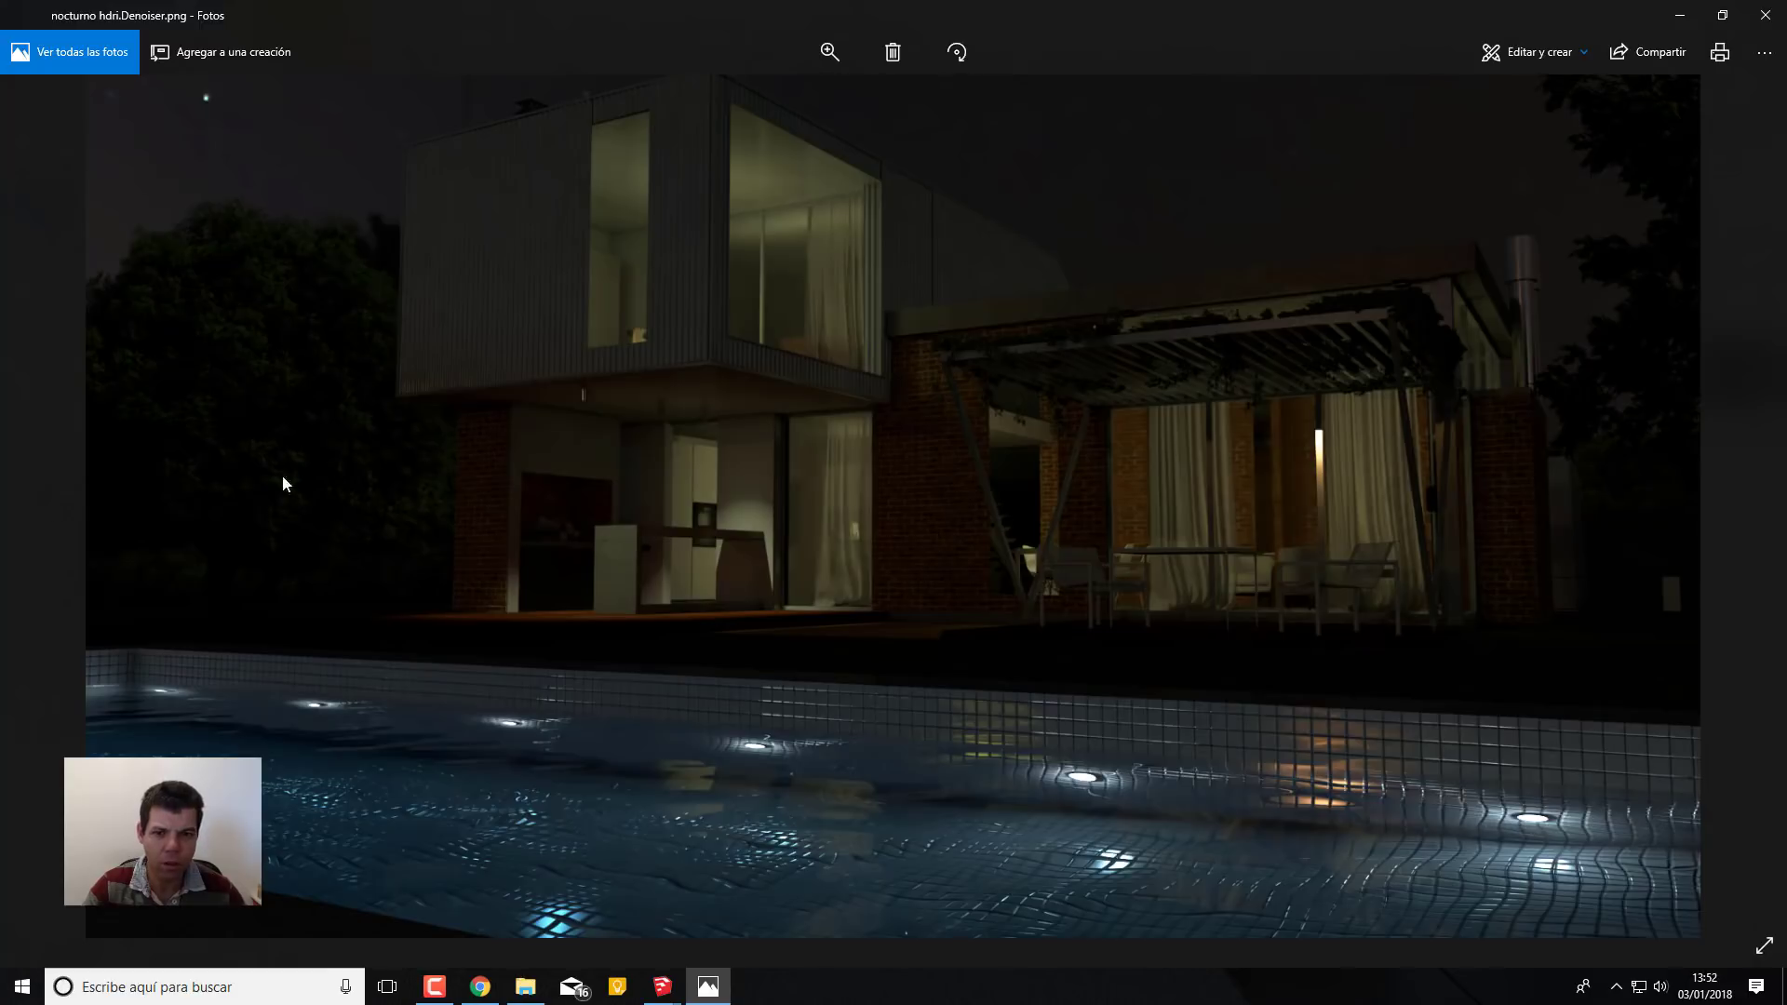
pyautogui.click(1738, 500)
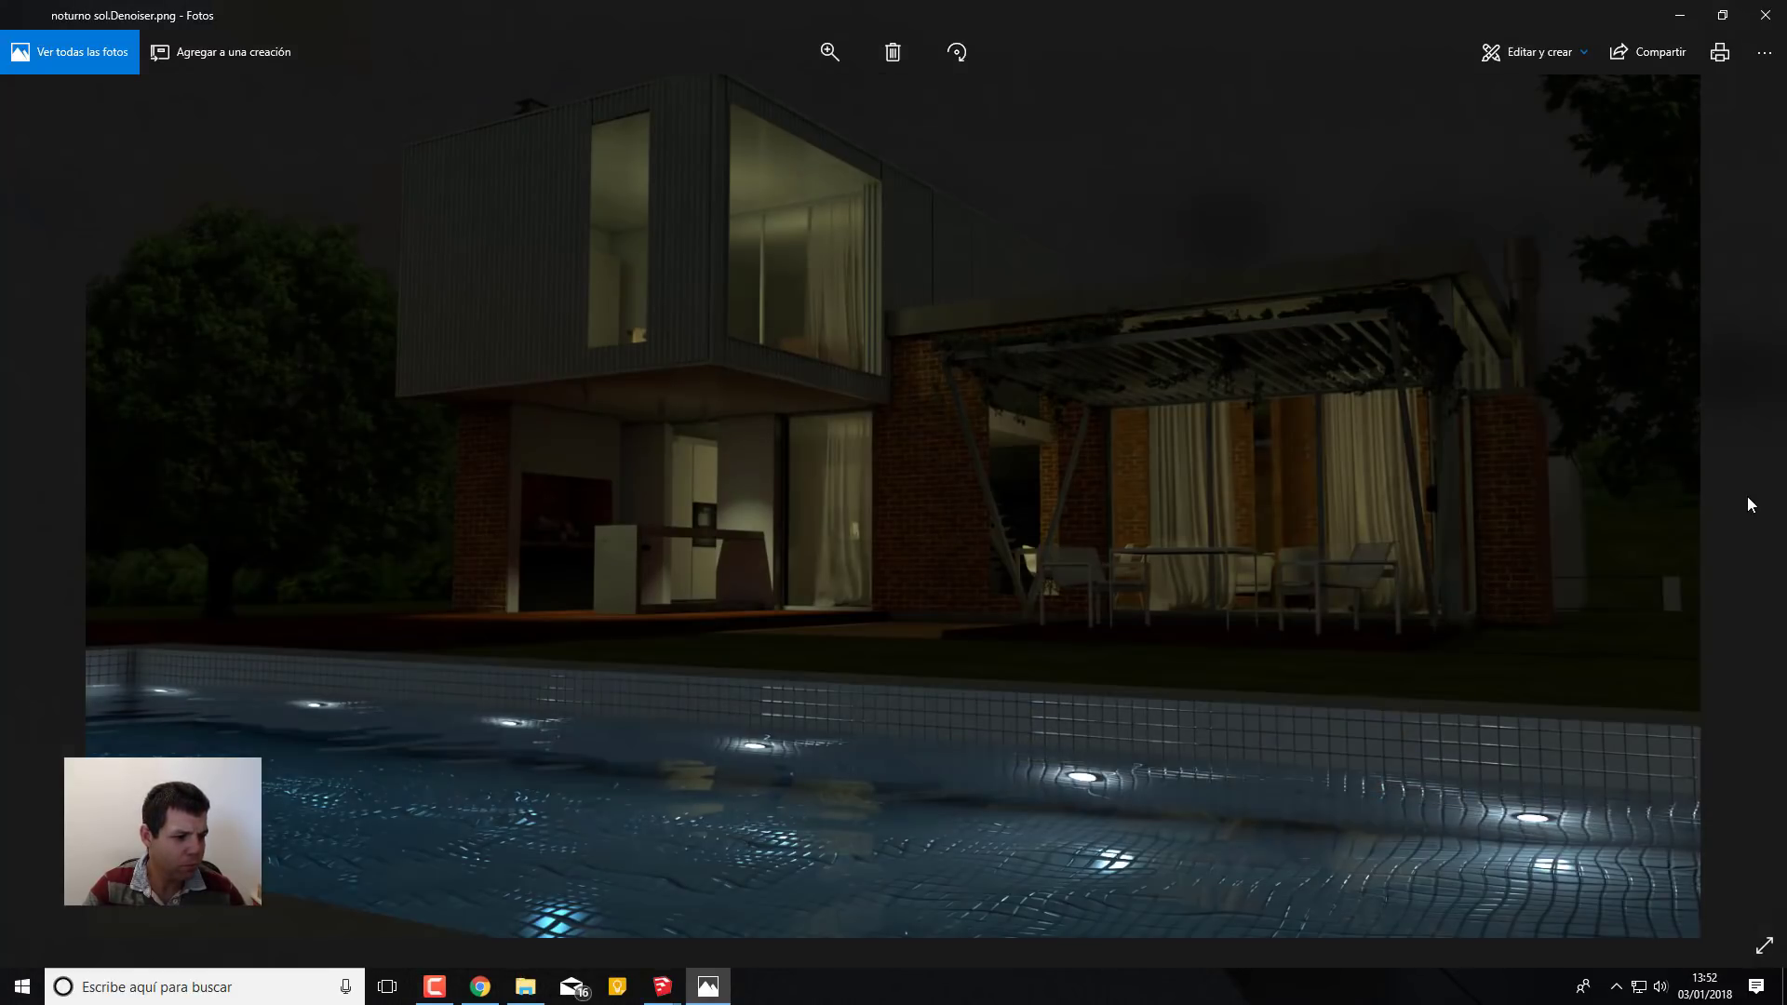
pyautogui.click(45, 504)
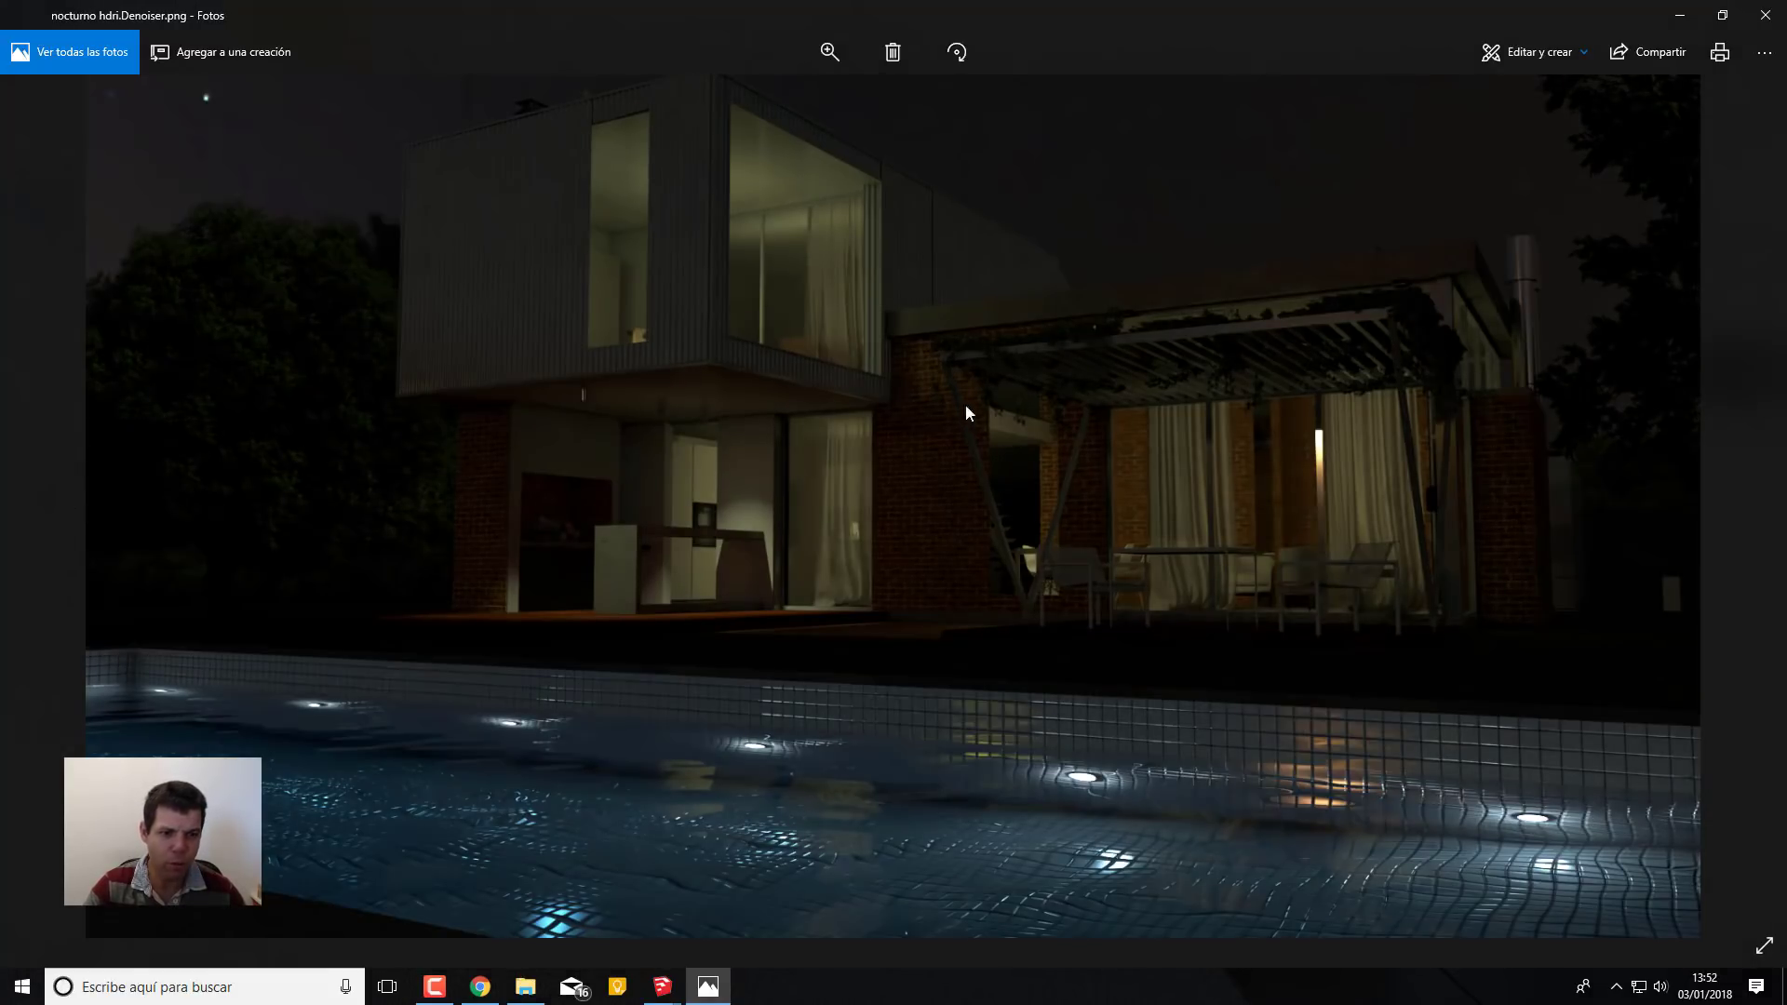
pyautogui.click(1739, 500)
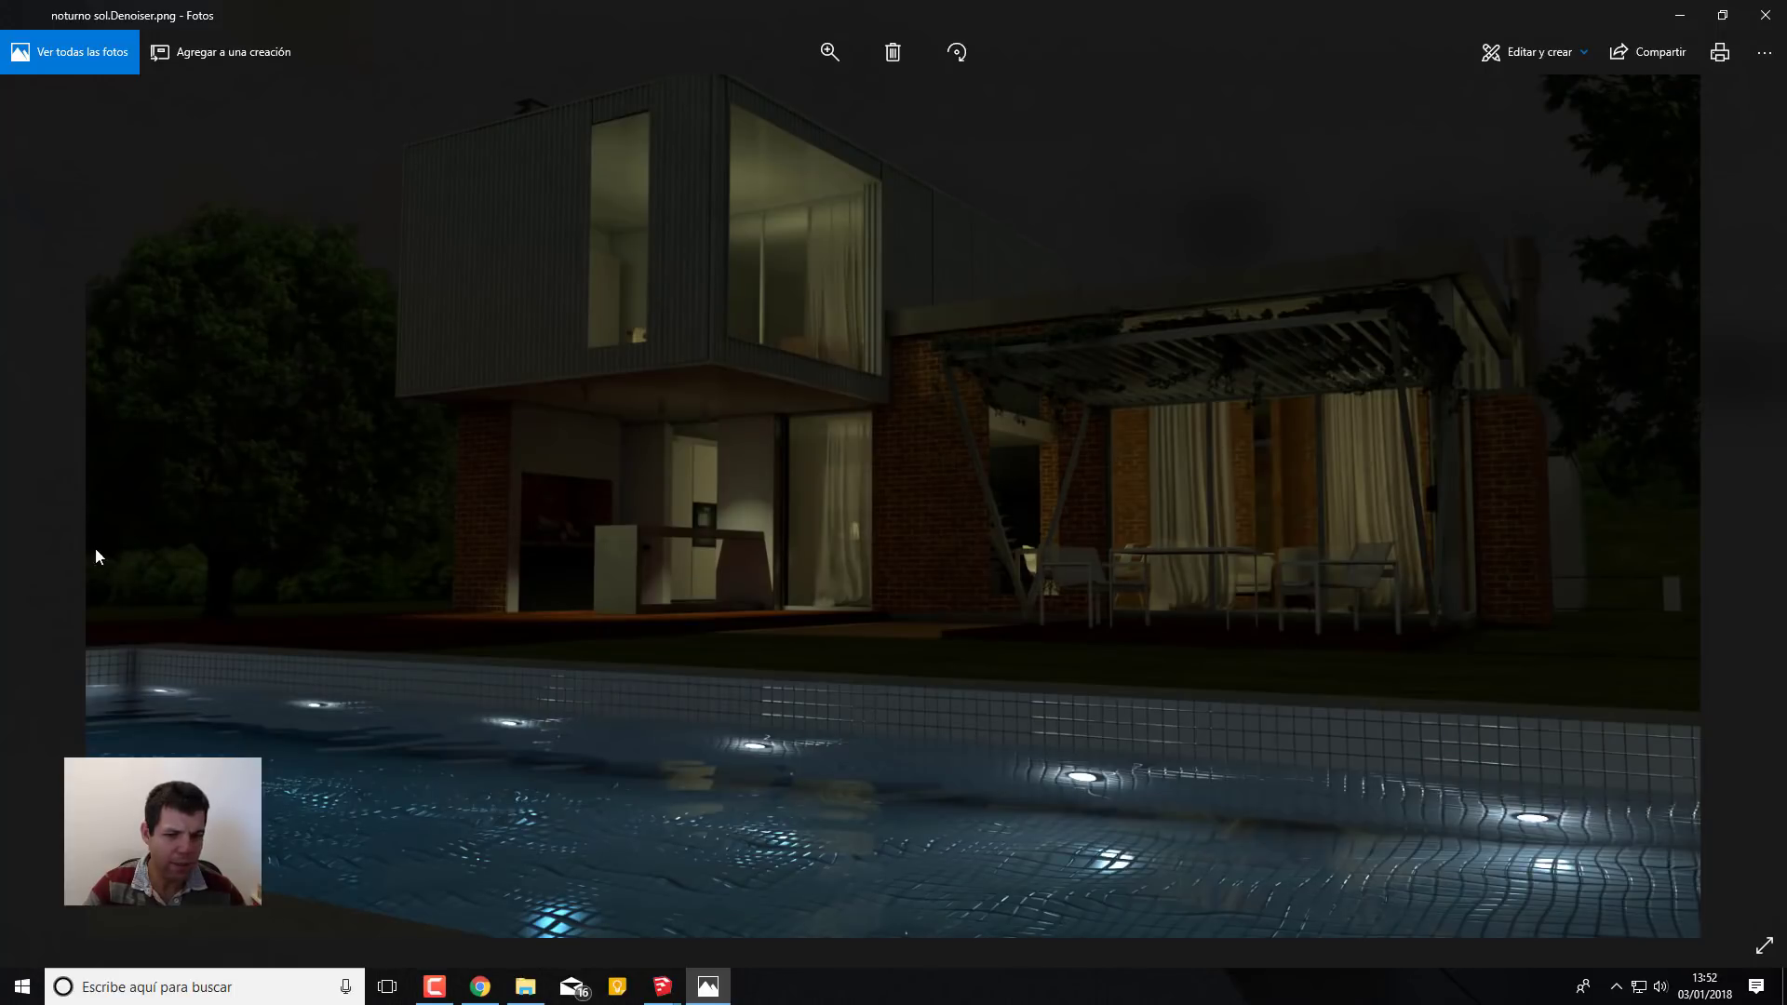
pyautogui.click(39, 503)
pyautogui.press('Right')
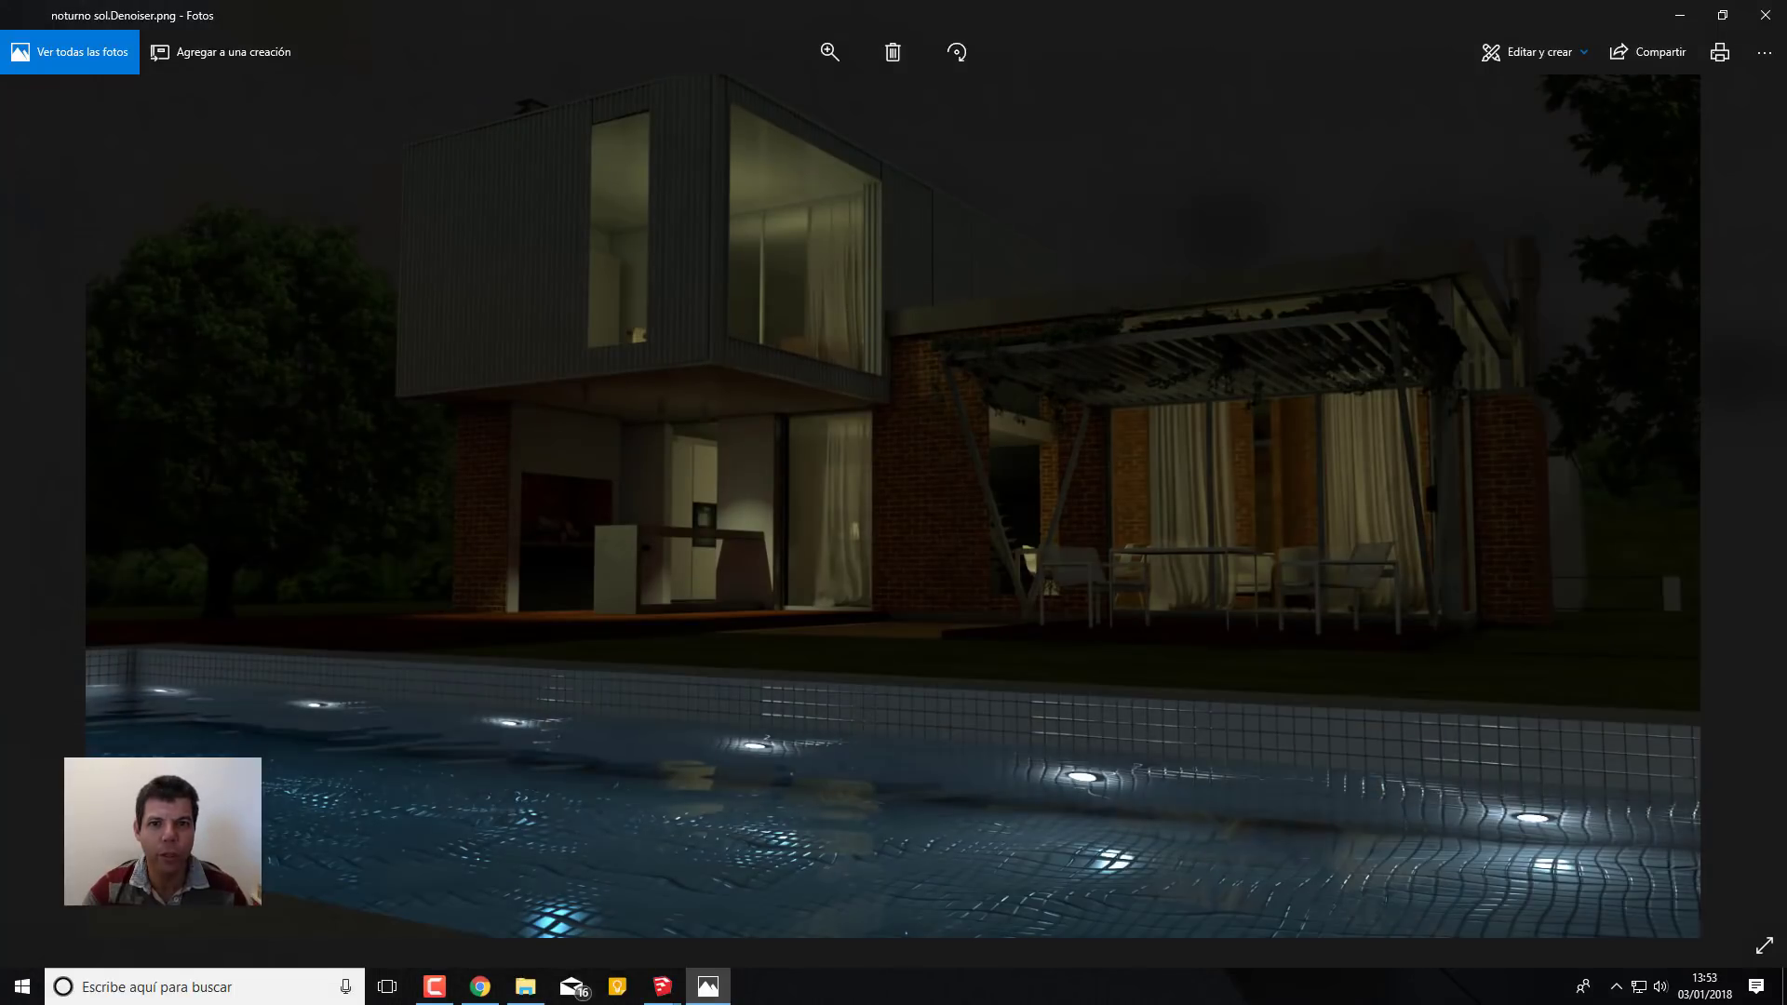